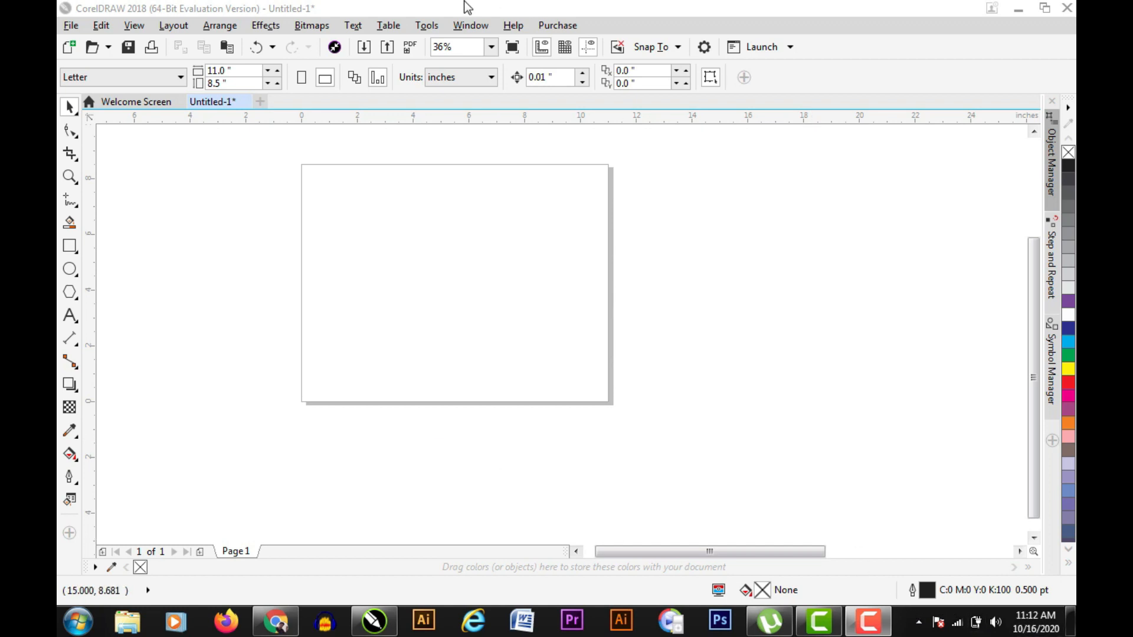
click(227, 25)
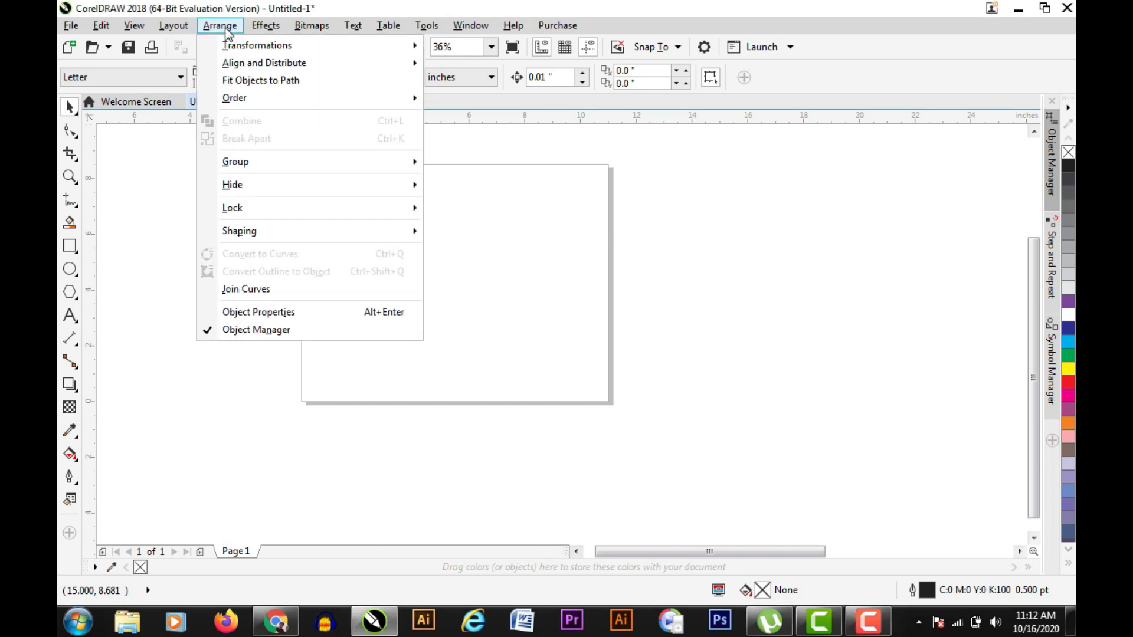
click(506, 304)
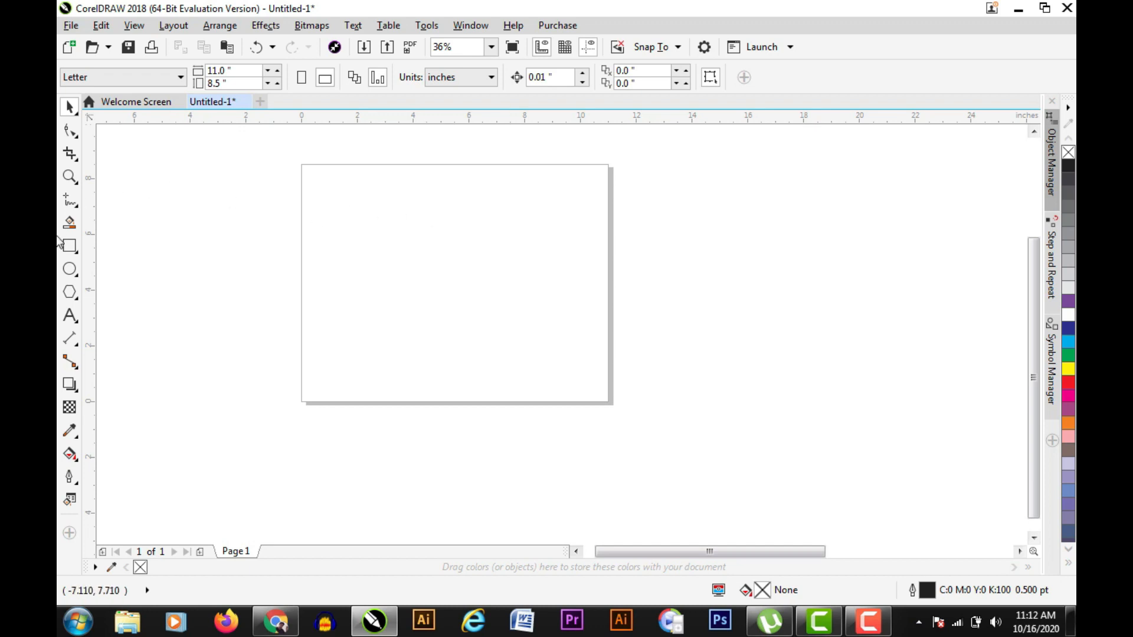
- Add the artistic text "Group" at the page's upper left corner and enlarge it to about 3.3 inches wide
click(70, 316)
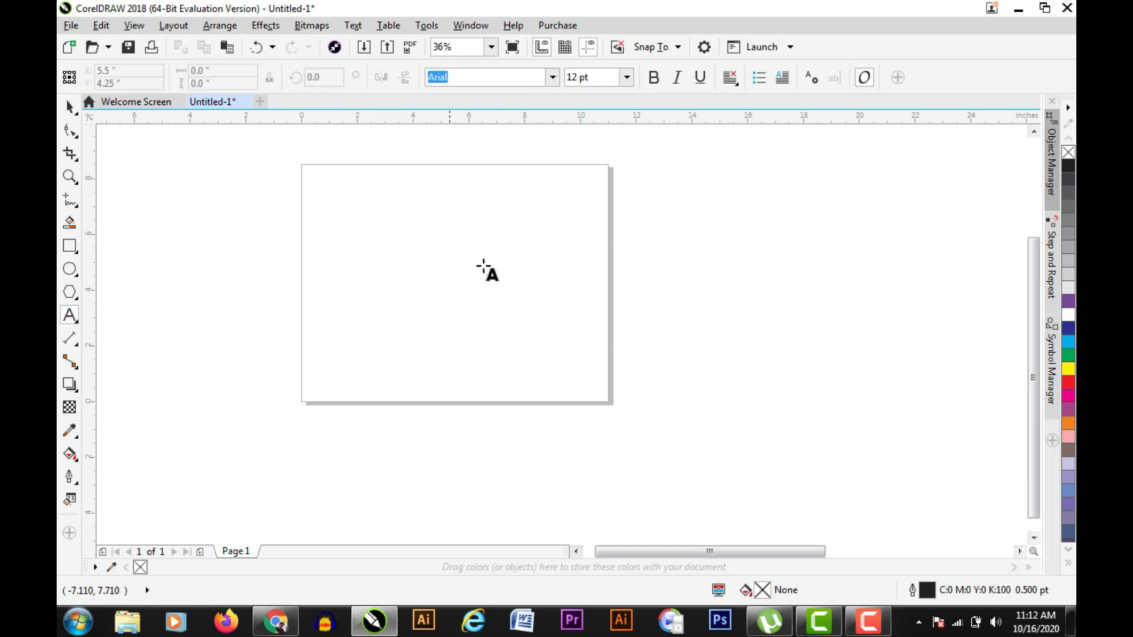
click(325, 202)
text(Group)
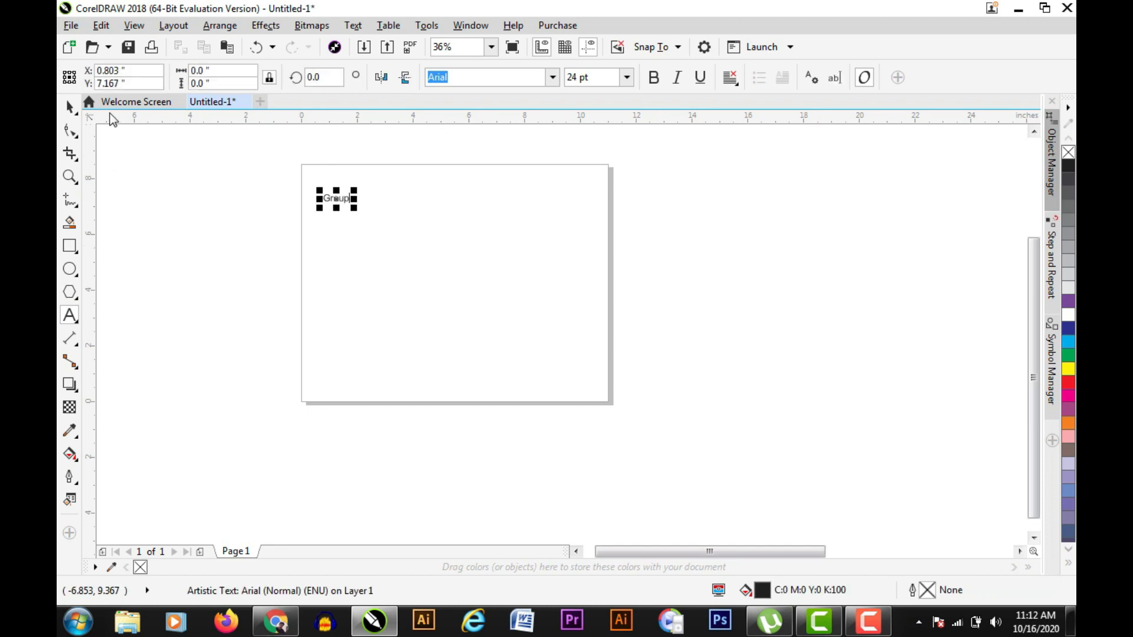
click(70, 106)
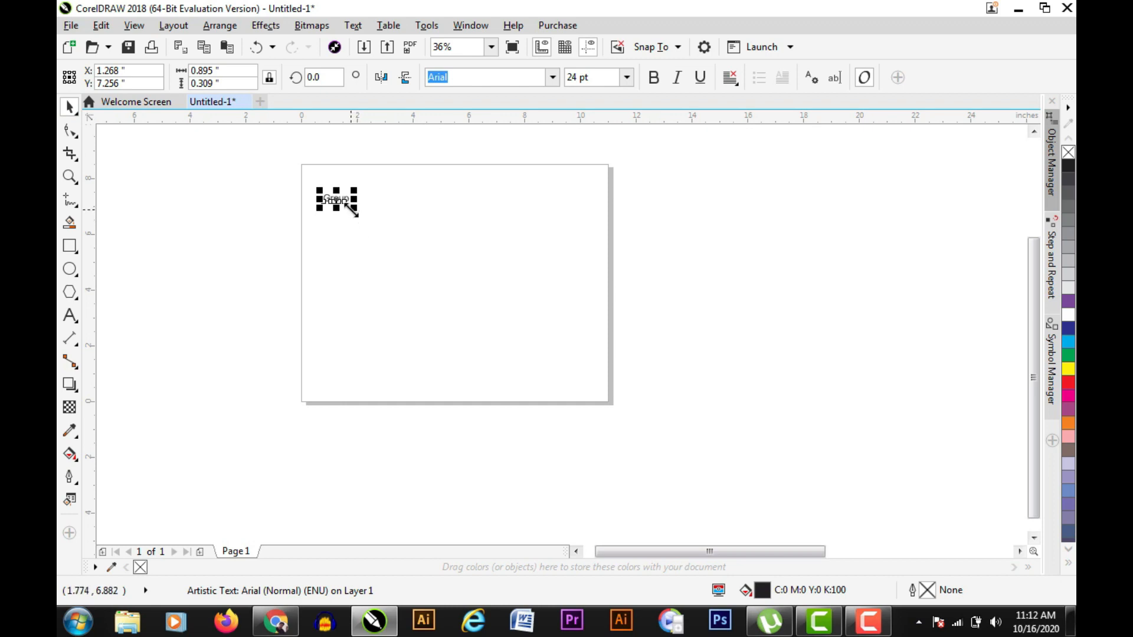
drag(354, 208, 415, 239)
drag(384, 203, 389, 197)
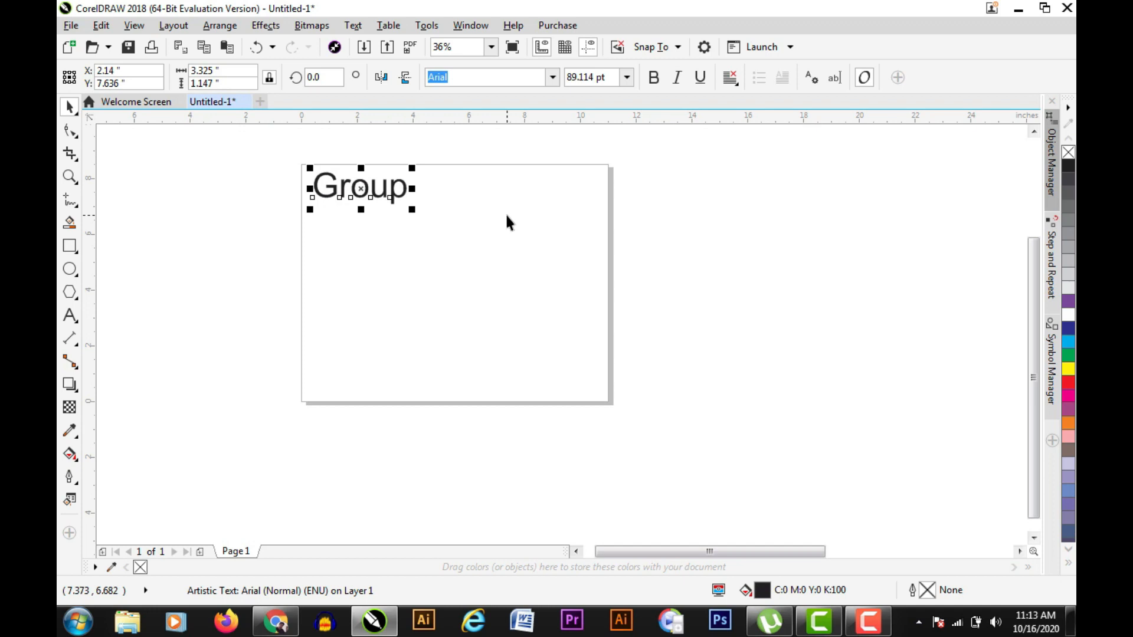
- Draw a circle about 1.2 inches in diameter below the text, near the page's left side
click(69, 269)
drag(325, 237, 429, 294)
click(69, 107)
click(345, 264)
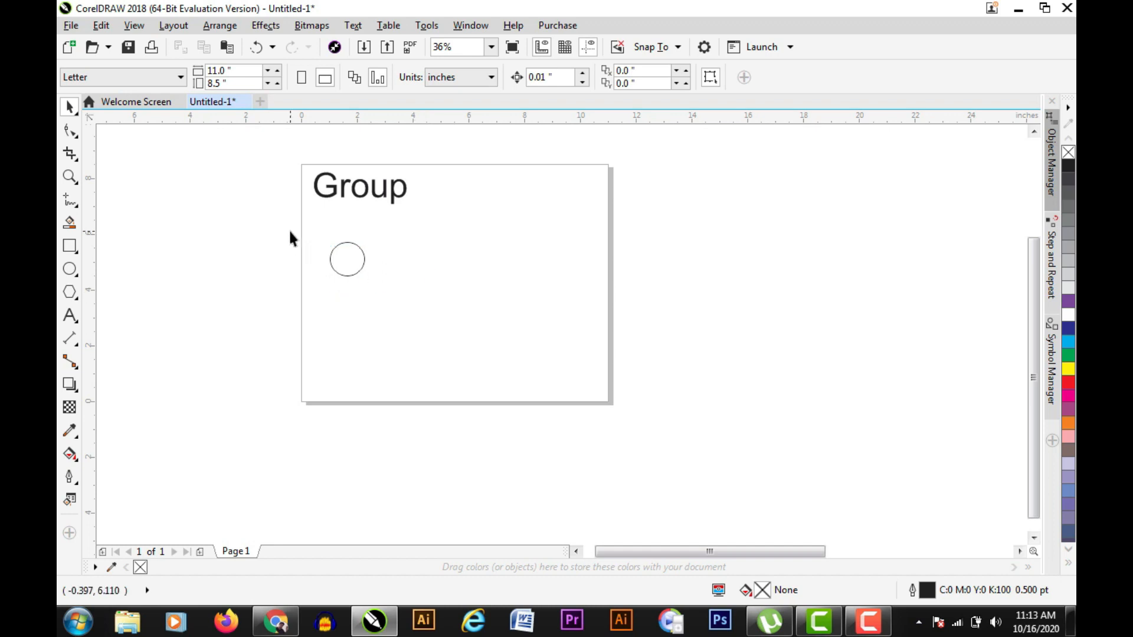
- Duplicate the circle horizontally at equal spacing to form a row of five circles
drag(289, 230, 511, 344)
drag(349, 257, 398, 264)
key(ctrl+d)
key(ctrl+d)
key(ctrl+d)
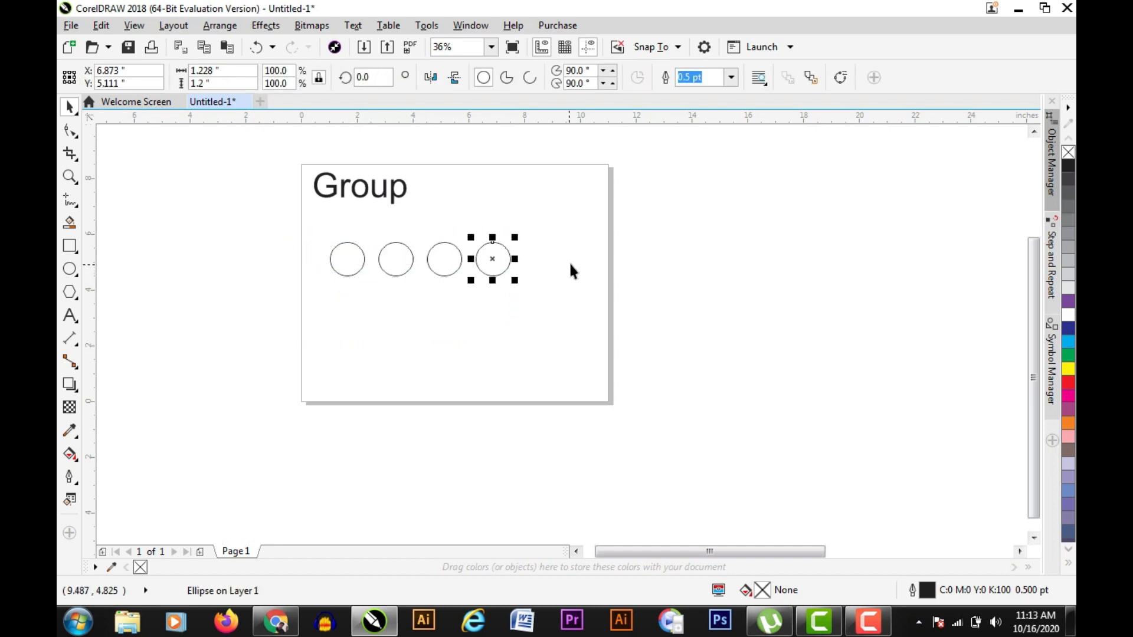
- Copy the row of five circles straight down twice to form a grid of three rows
drag(246, 224, 590, 286)
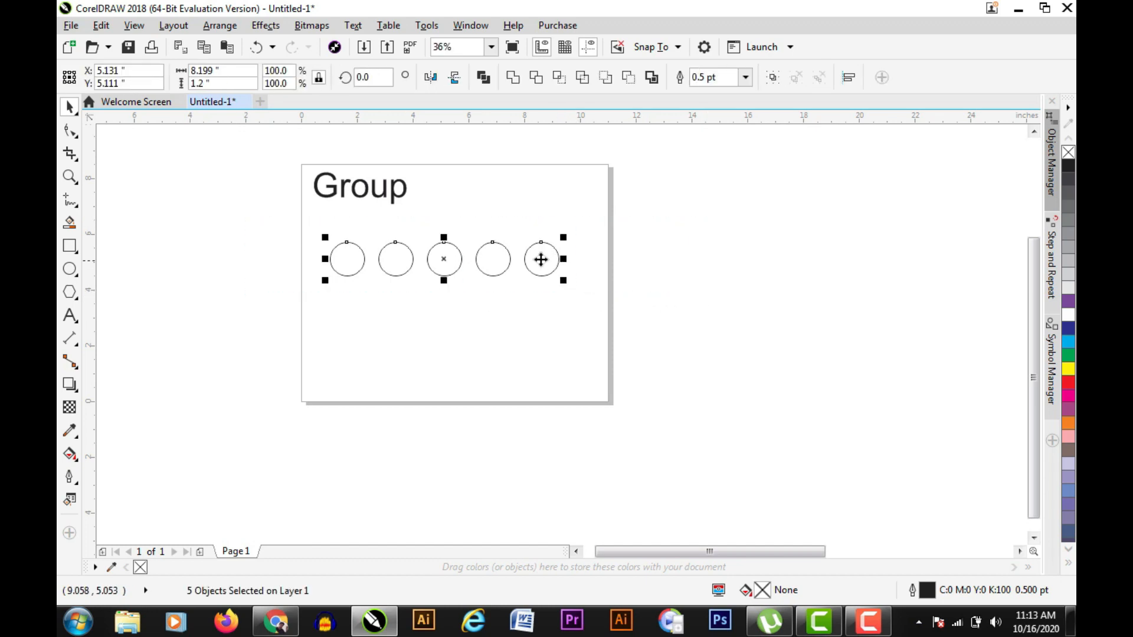
drag(443, 258, 443, 305)
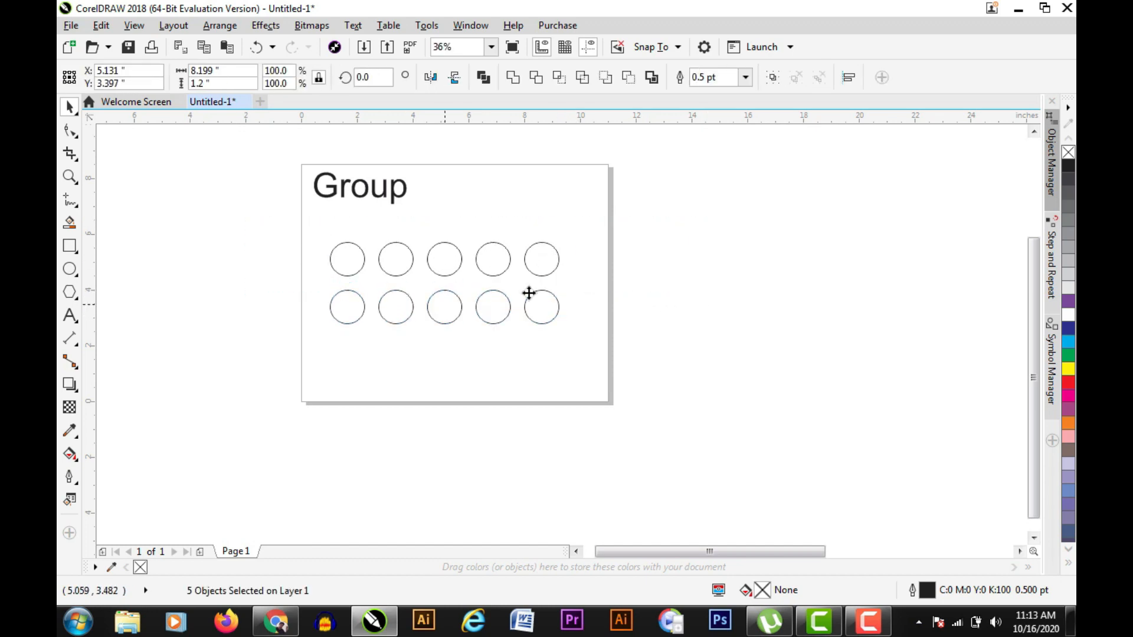
key(ctrl+d)
- Select all 15 circles and shift the whole grid slightly down and to the left
drag(299, 225, 650, 413)
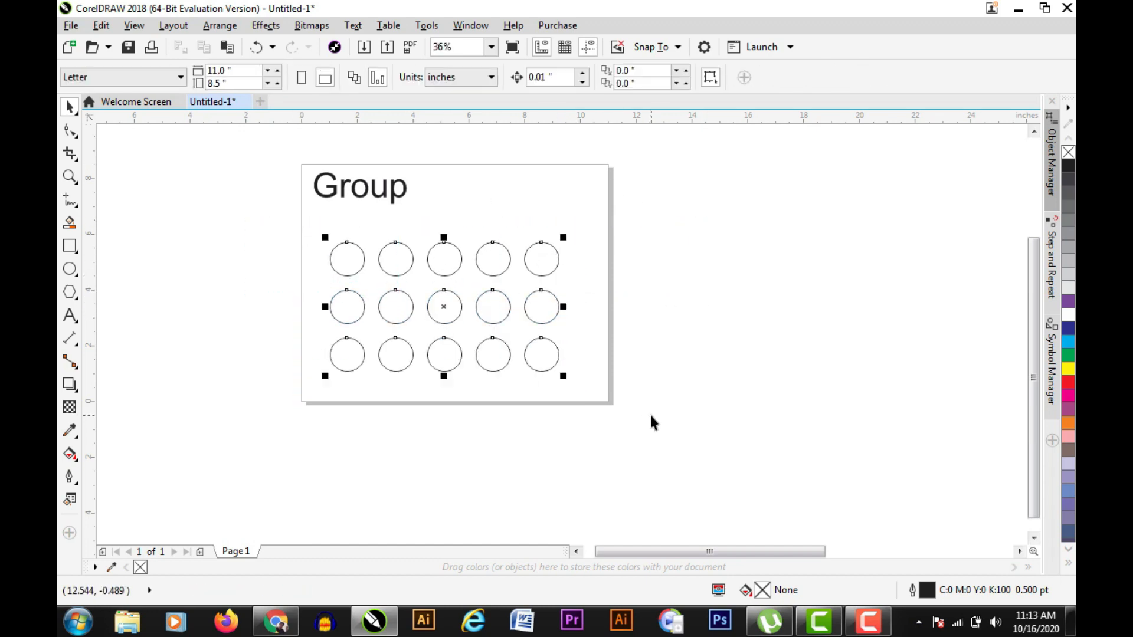
click(587, 282)
drag(298, 223, 618, 381)
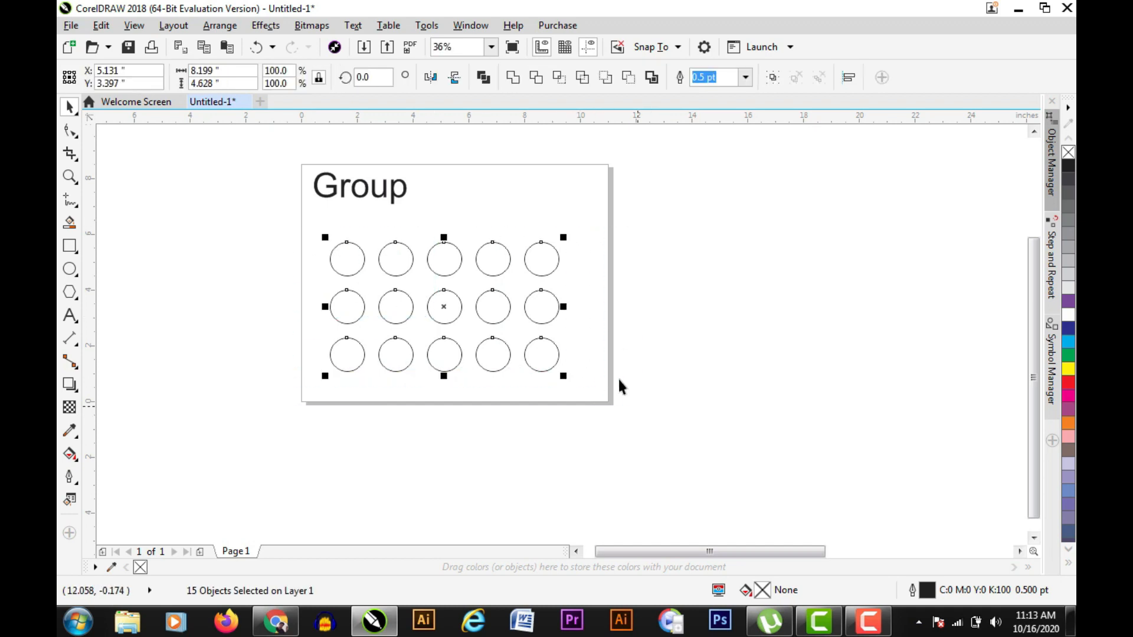
mouse_move(458, 307)
mouse_down()
mouse_move(488, 289)
mouse_move(456, 311)
mouse_up()
- Select individual circles of the grid one after another to check whether they are separate objects
click(248, 257)
click(385, 294)
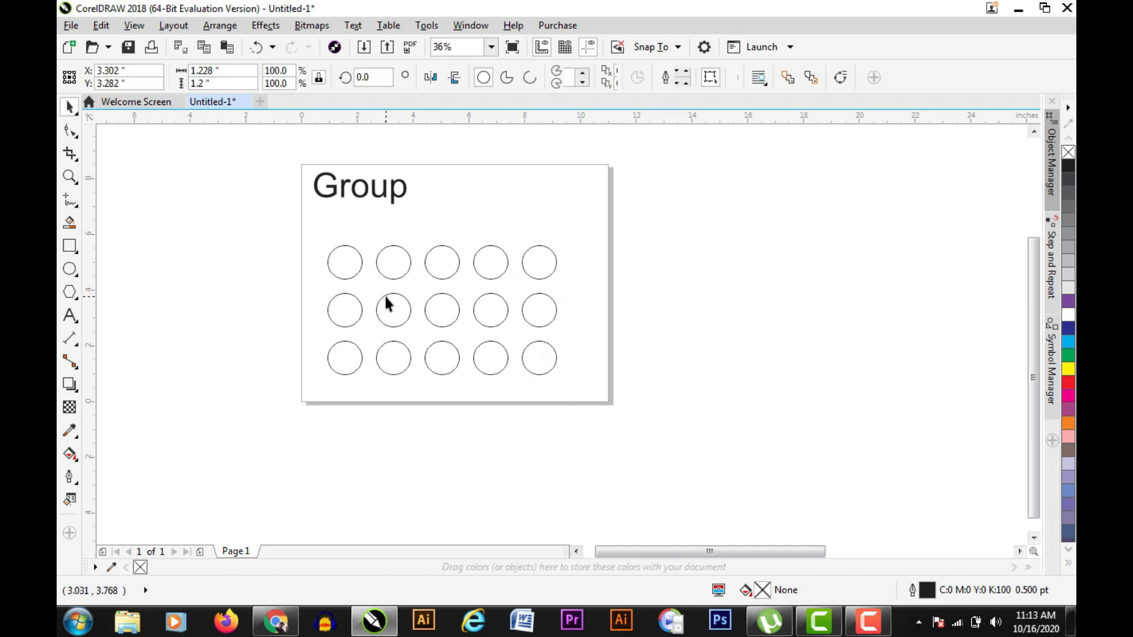
click(389, 249)
click(343, 262)
click(345, 318)
click(349, 355)
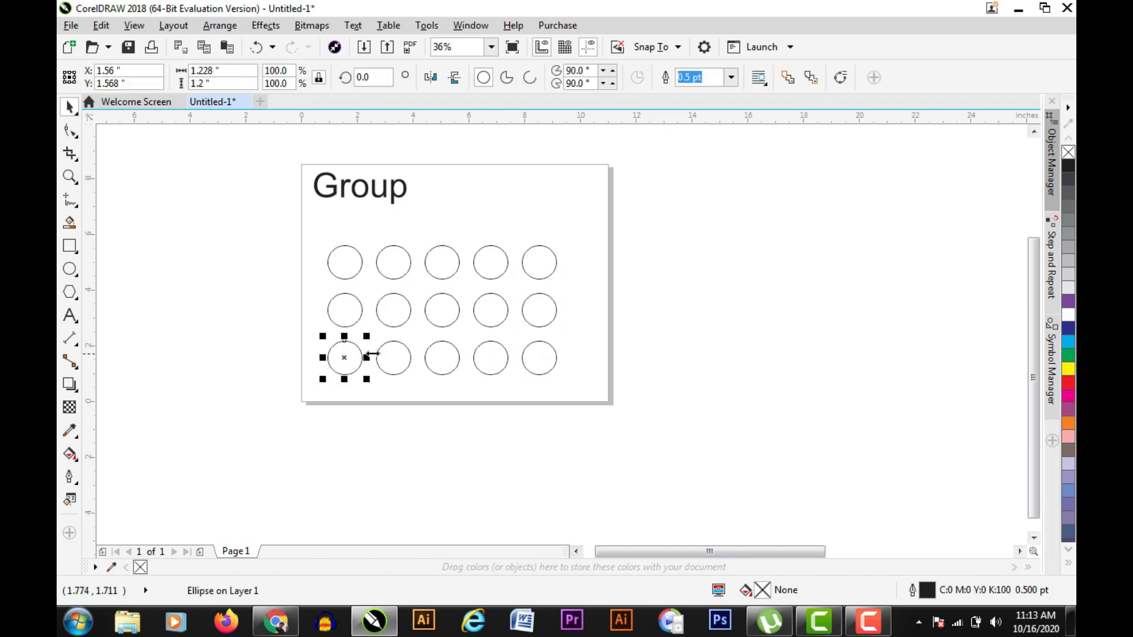
click(392, 354)
click(392, 323)
- Select all 15 circles and combine them into one group with Group Objects
drag(306, 234, 606, 394)
click(220, 25)
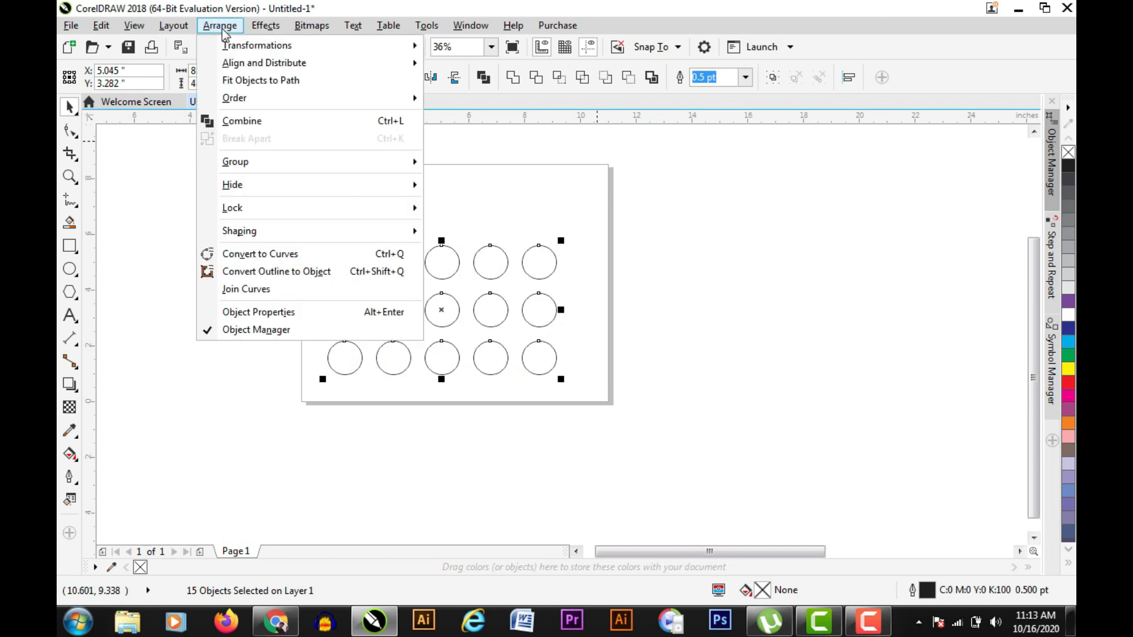
mouse_move(315, 166)
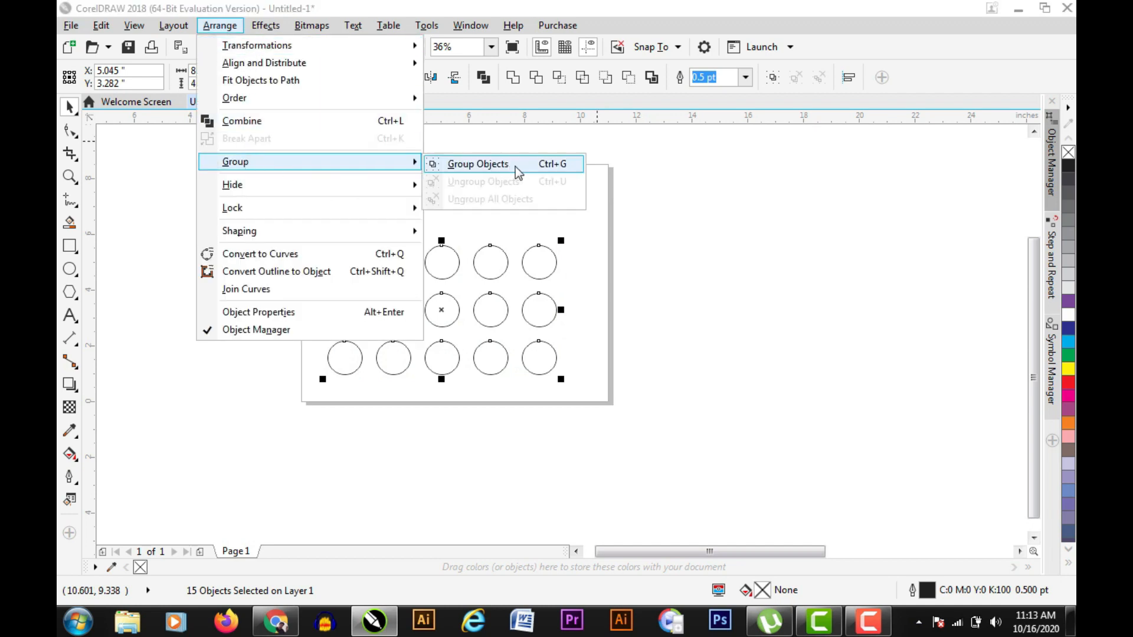
click(536, 172)
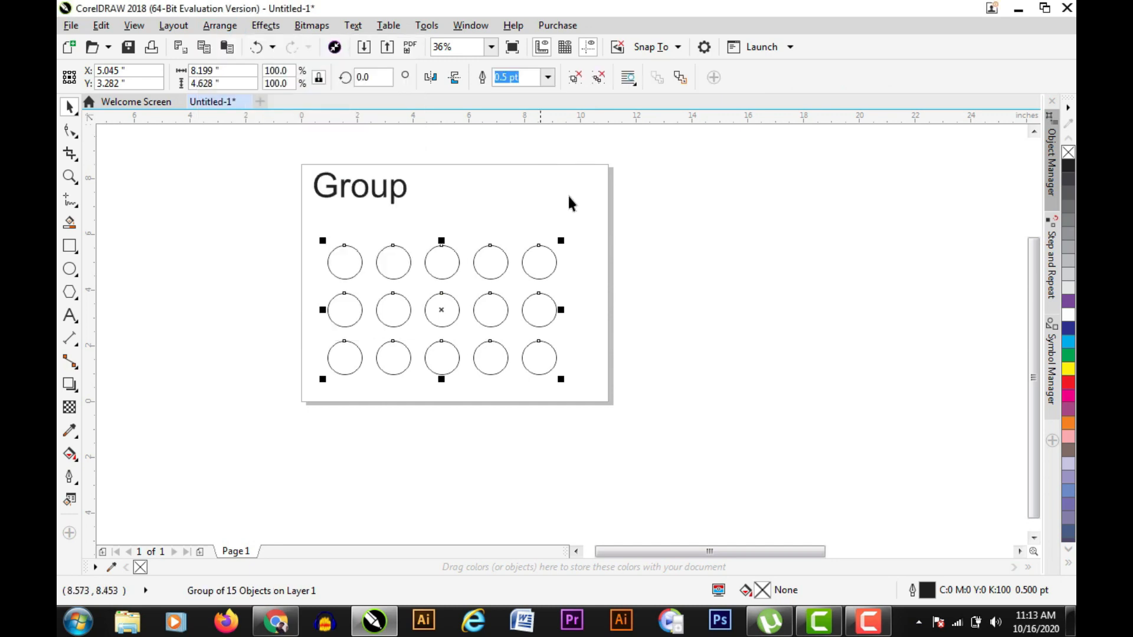
- Scale the grouped circles down proportionally to about 46%, about 3.7 inches wide, keeping the upper left corner fixed
click(377, 236)
drag(279, 216, 610, 413)
drag(565, 384, 440, 313)
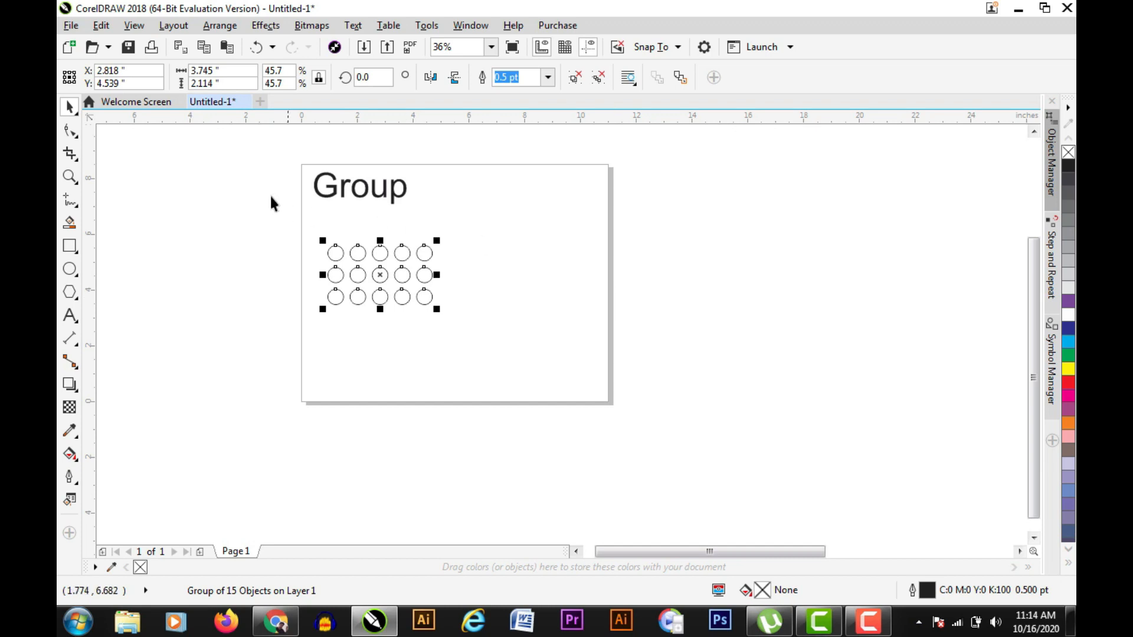
- Select the circle group repeatedly, by area and by single circles, to check how the grouped objects select
click(307, 211)
drag(302, 223, 551, 272)
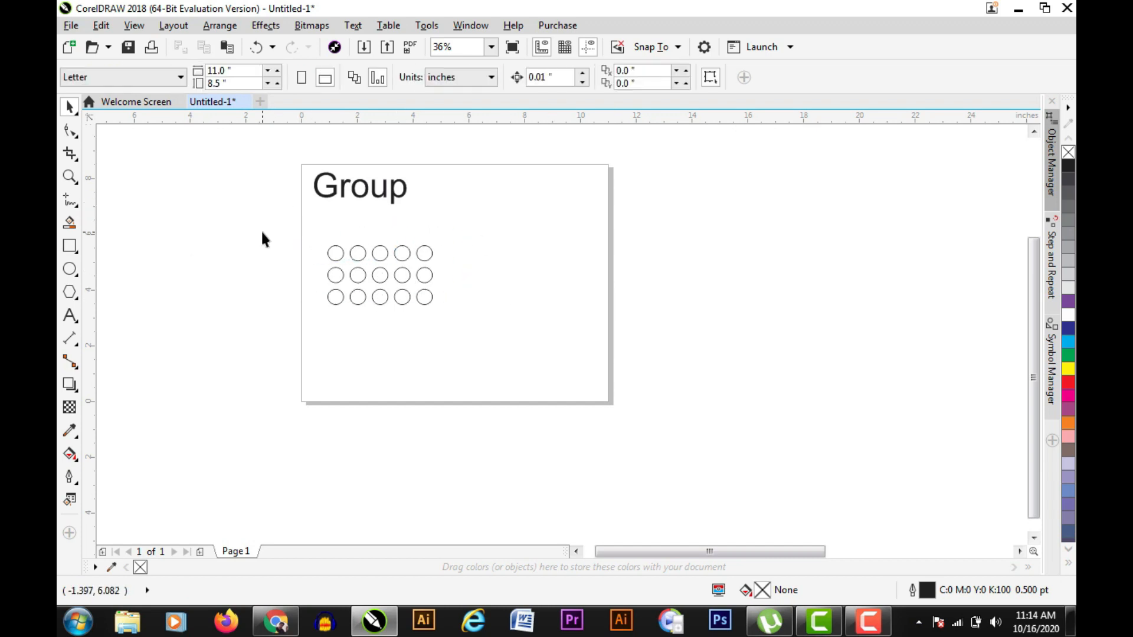
drag(263, 220, 525, 313)
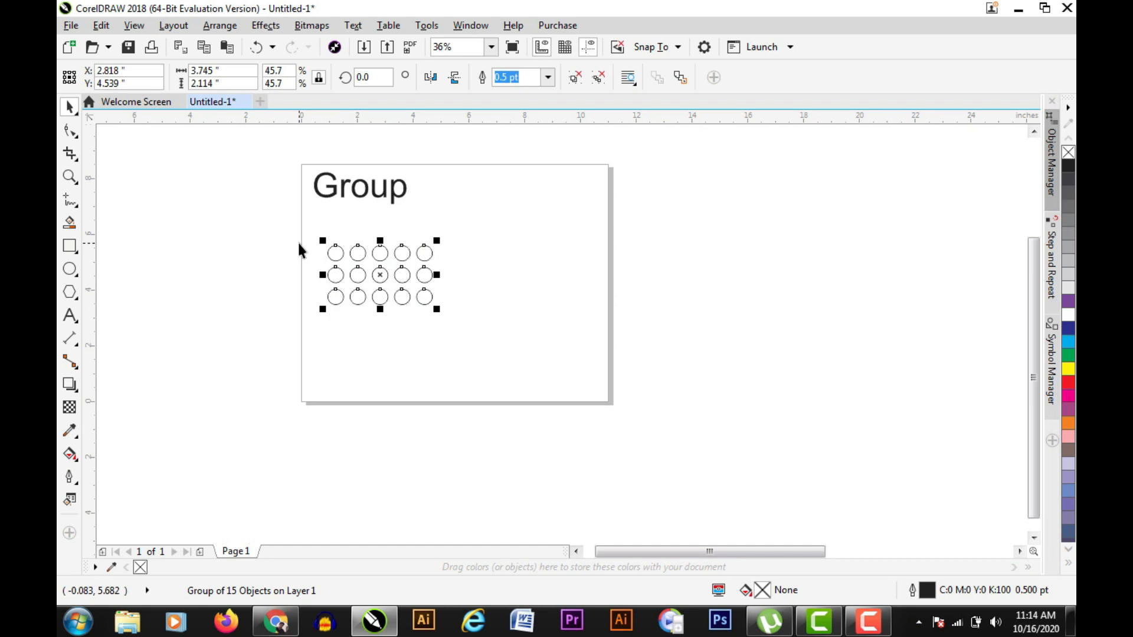
click(259, 227)
click(356, 277)
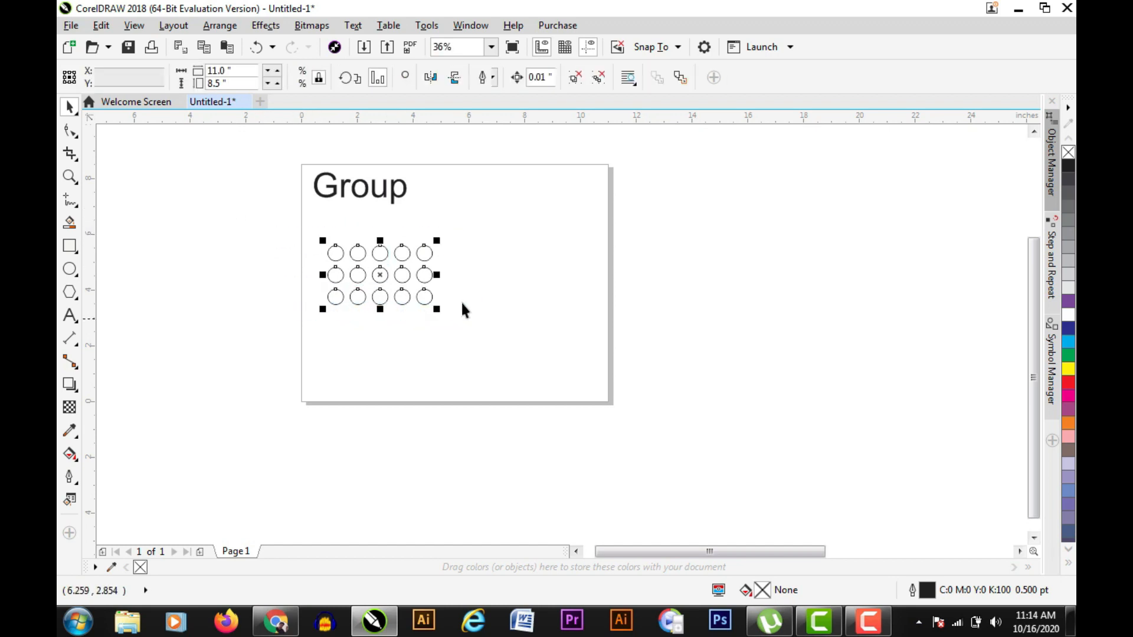
click(302, 232)
click(341, 253)
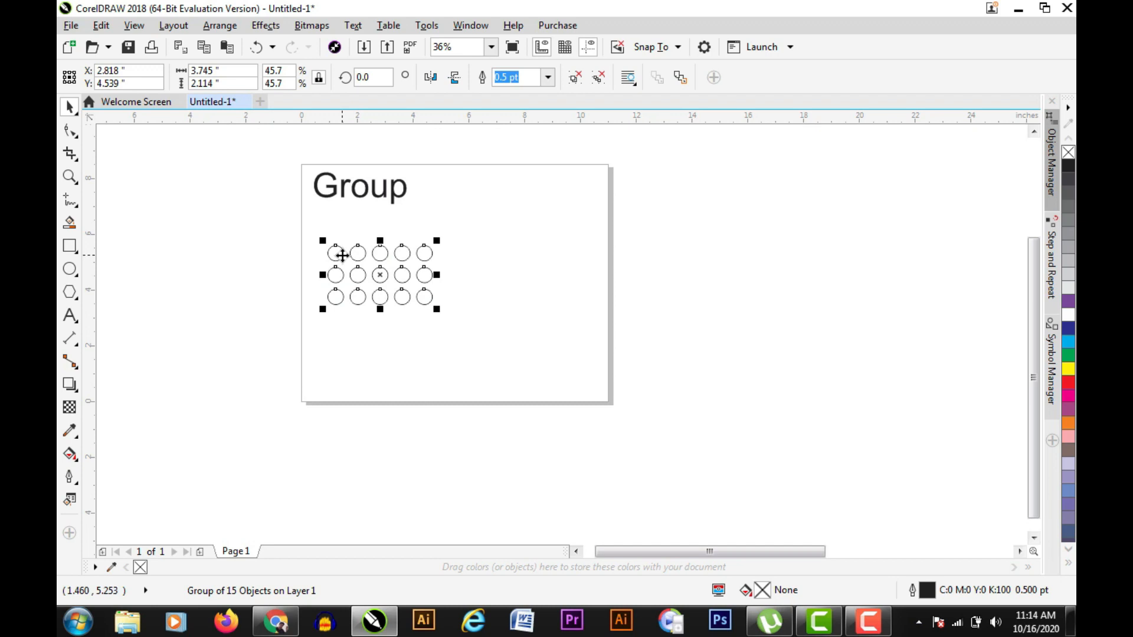
click(301, 229)
drag(300, 228, 444, 320)
click(239, 227)
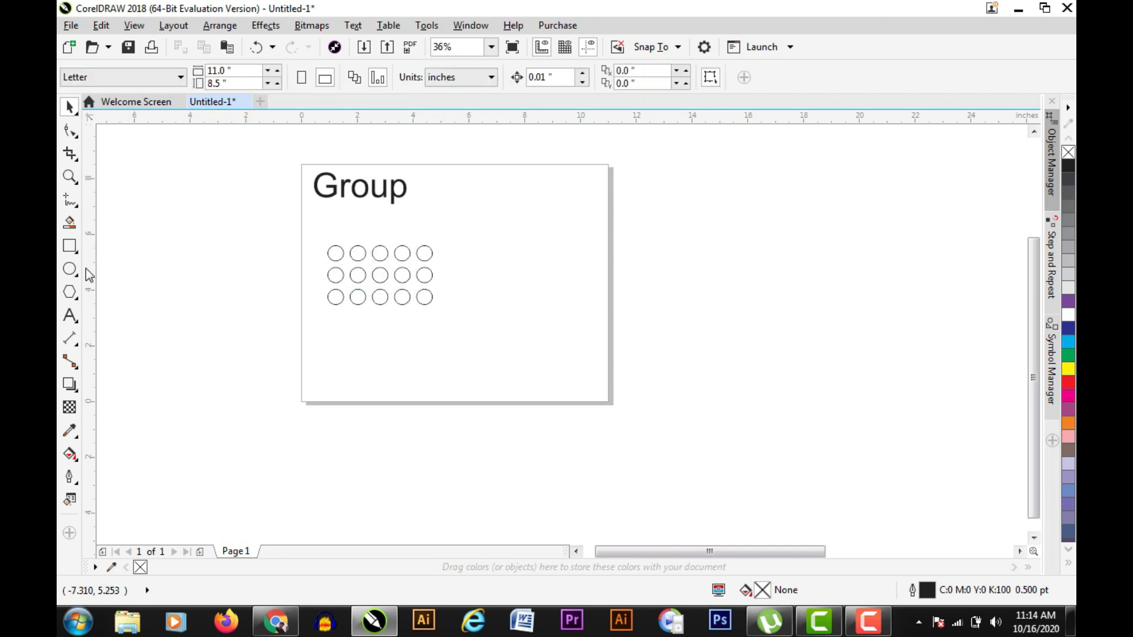
- Draw a square about 0.5 inch wide in the page's lower right area and duplicate it into a row of five
click(70, 245)
mouse_move(450, 332)
mouse_down()
mouse_move(514, 375)
mouse_move(480, 358)
mouse_move(493, 349)
mouse_up()
click(70, 109)
click(506, 332)
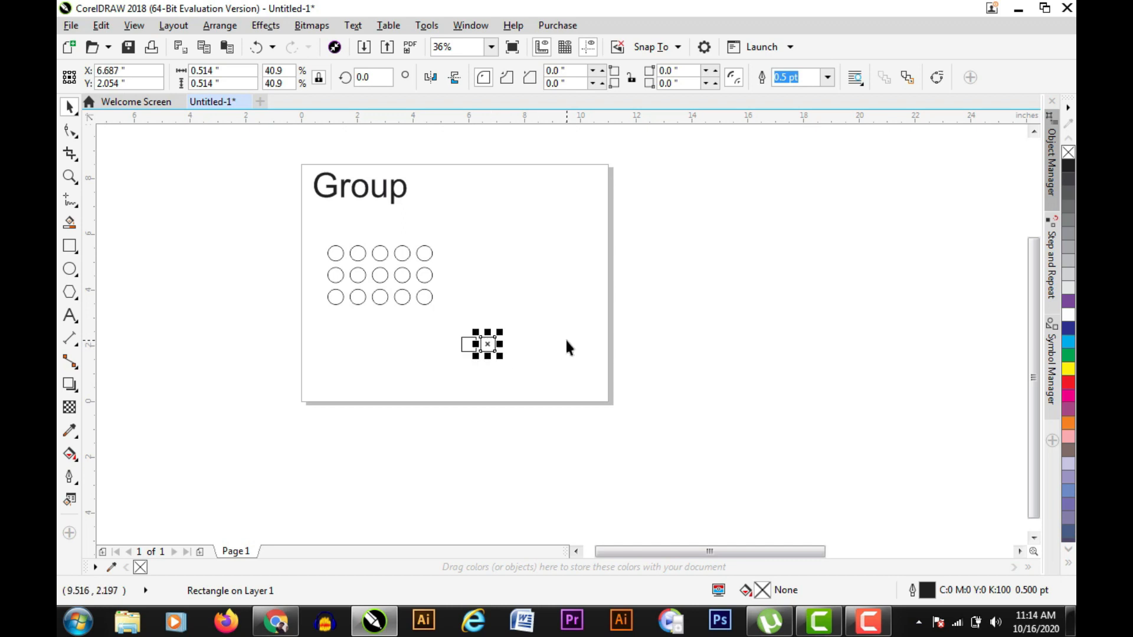
key(ctrl+r)
key(ctrl+r)
key(ctrl+r)
- Copy the row of five squares directly below itself to form a second row
click(435, 320)
drag(434, 319, 575, 366)
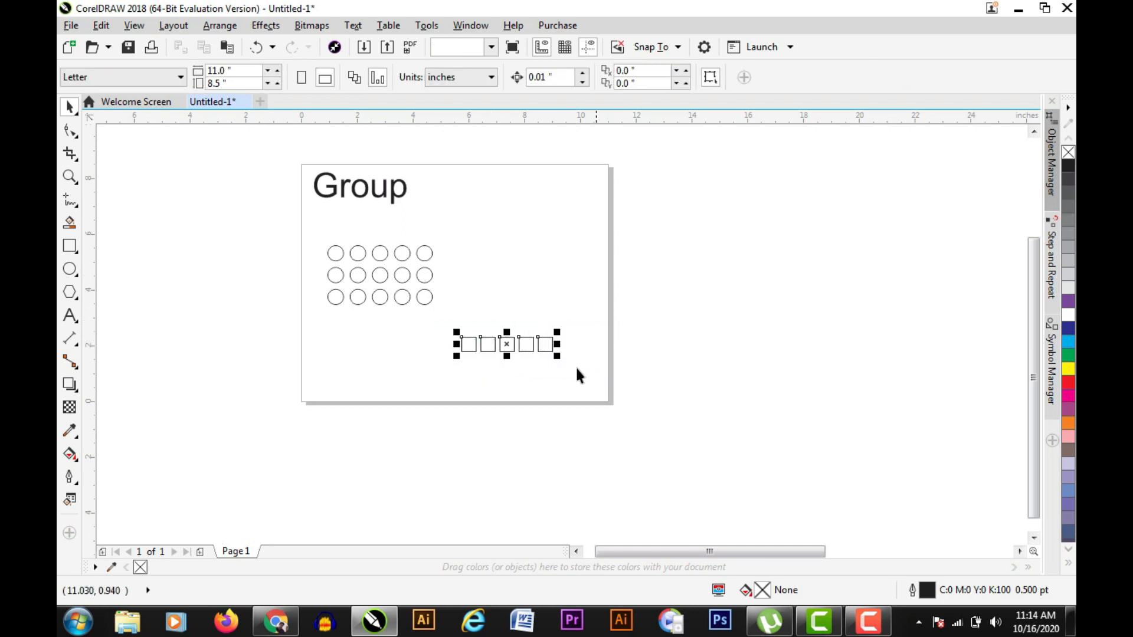
drag(511, 353, 517, 376)
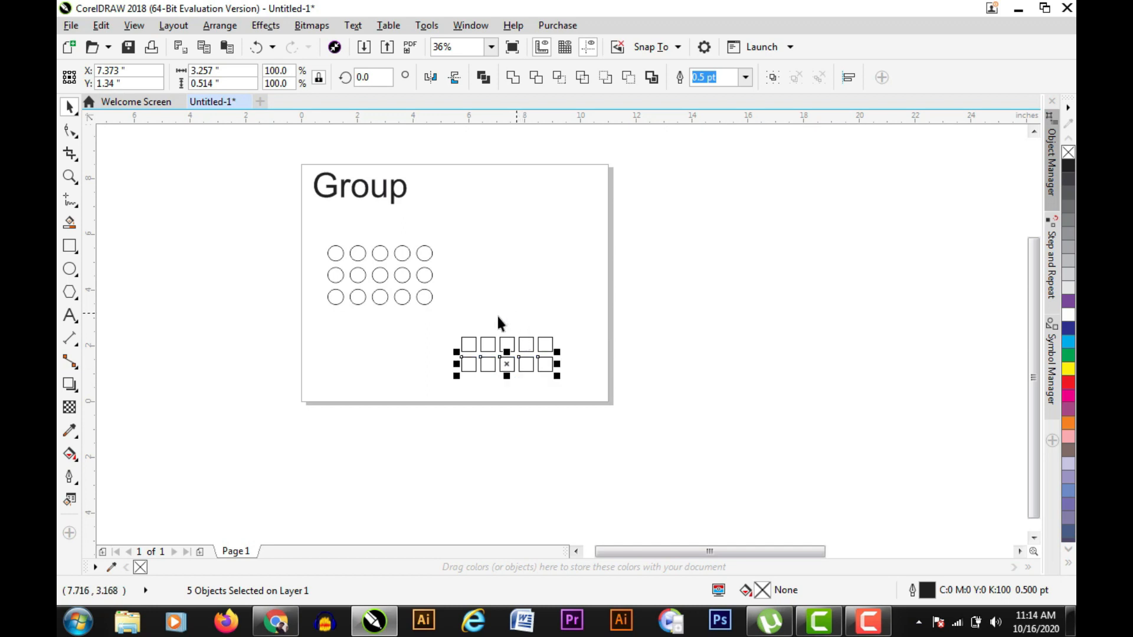
- Select all ten squares and group them
click(426, 335)
drag(426, 334, 621, 382)
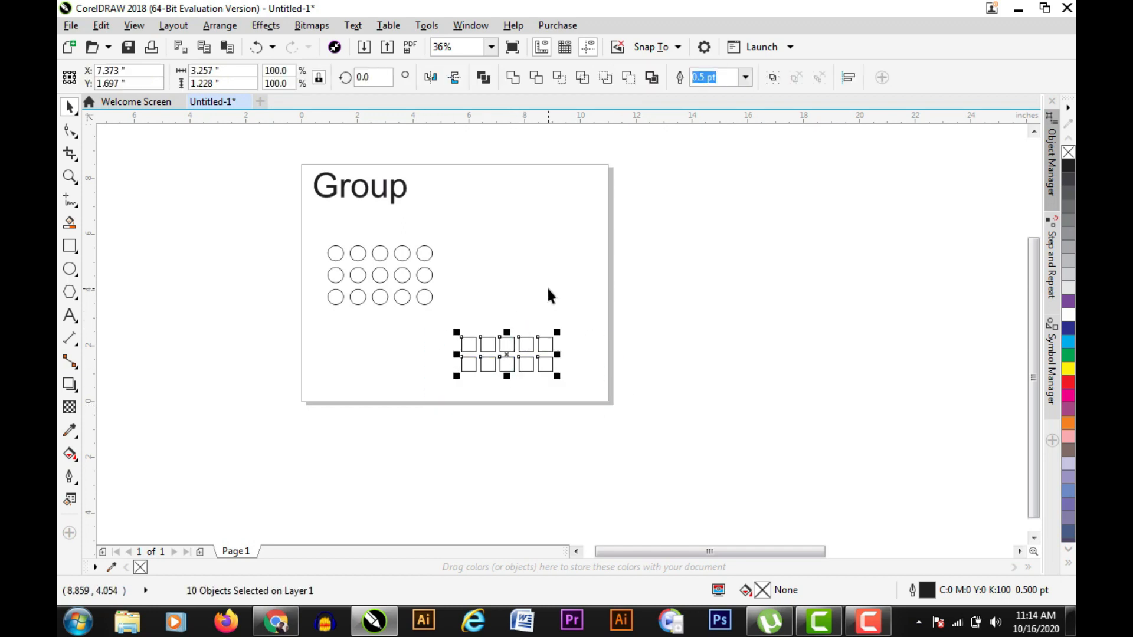
key(ctrl+g)
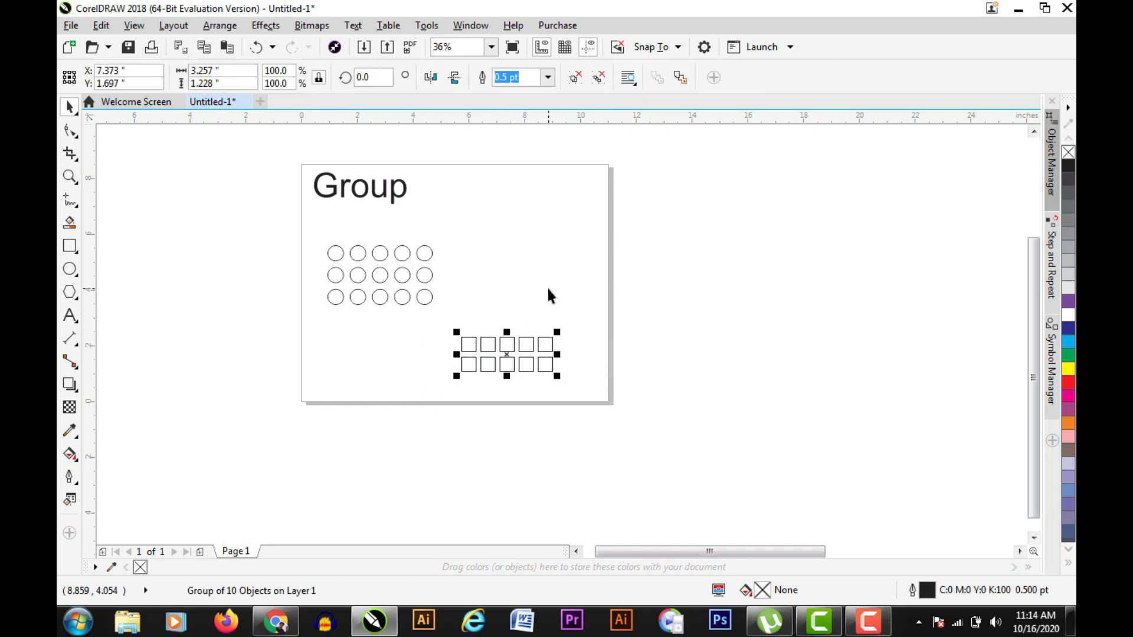
- Review the available group commands and ungroup the ten squares
click(219, 25)
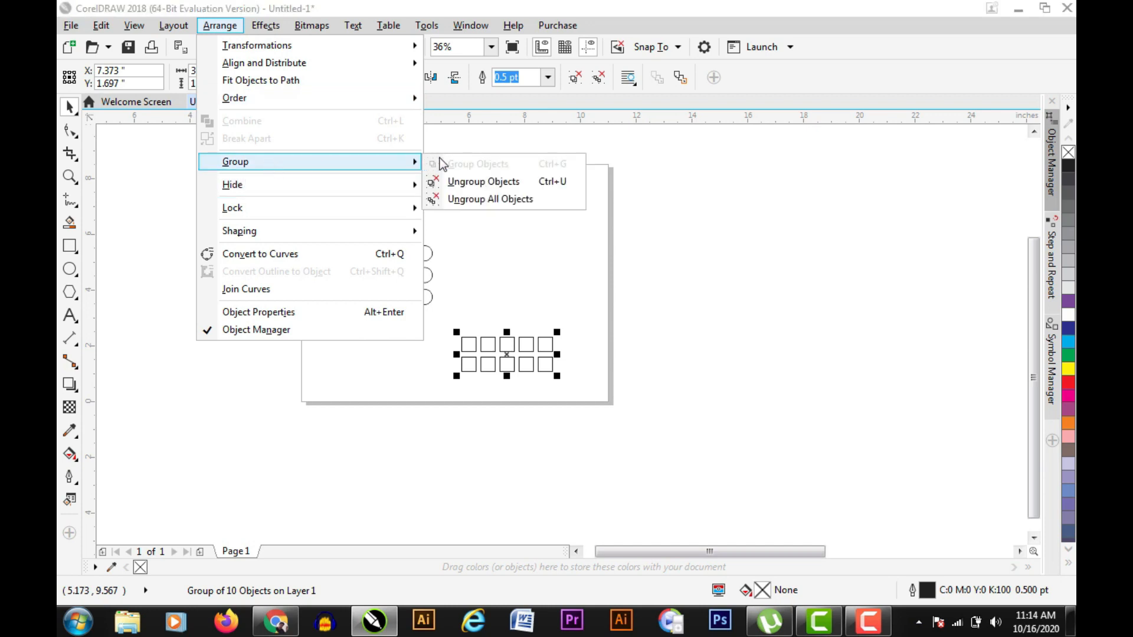
click(552, 277)
click(469, 339)
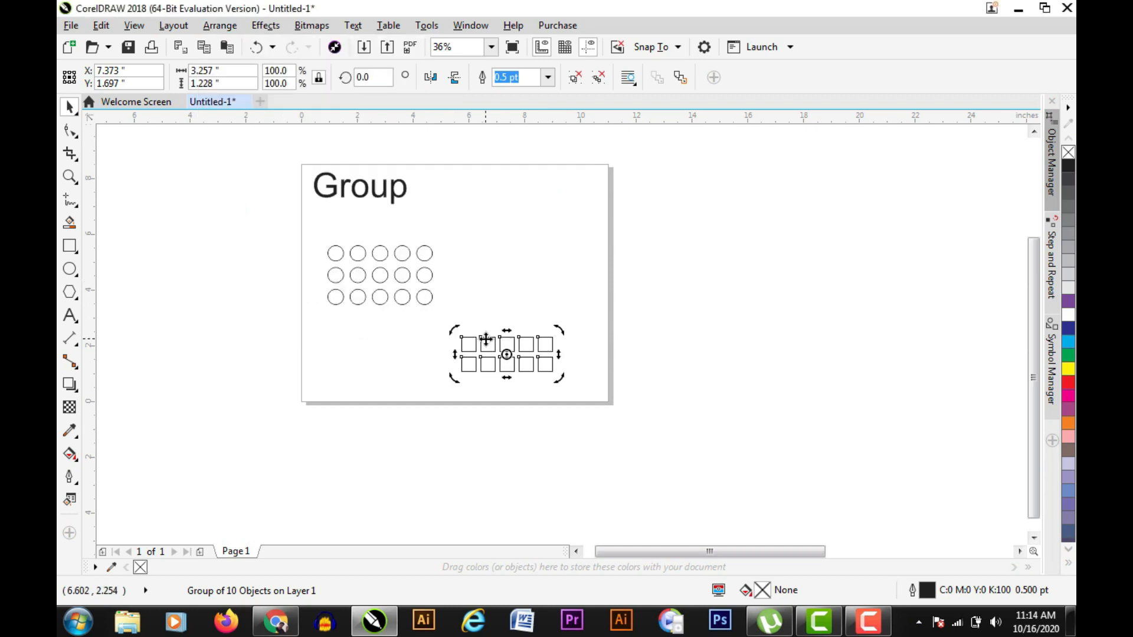
right_click(518, 363)
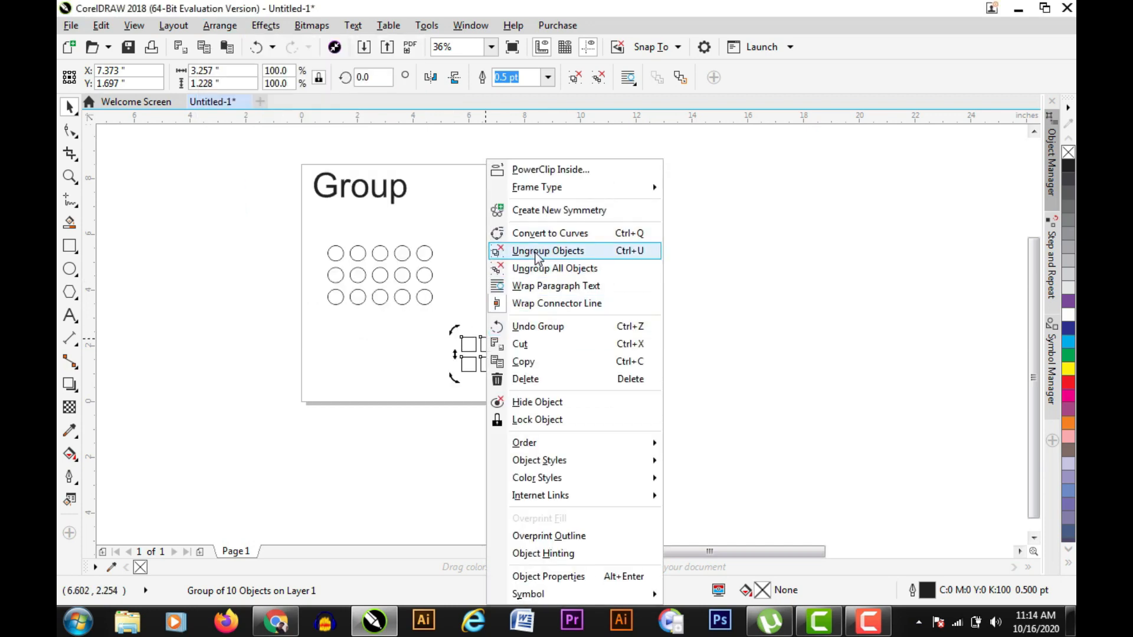
click(533, 253)
- Select the ten separate squares and group them again with Group Objects
drag(439, 323, 685, 407)
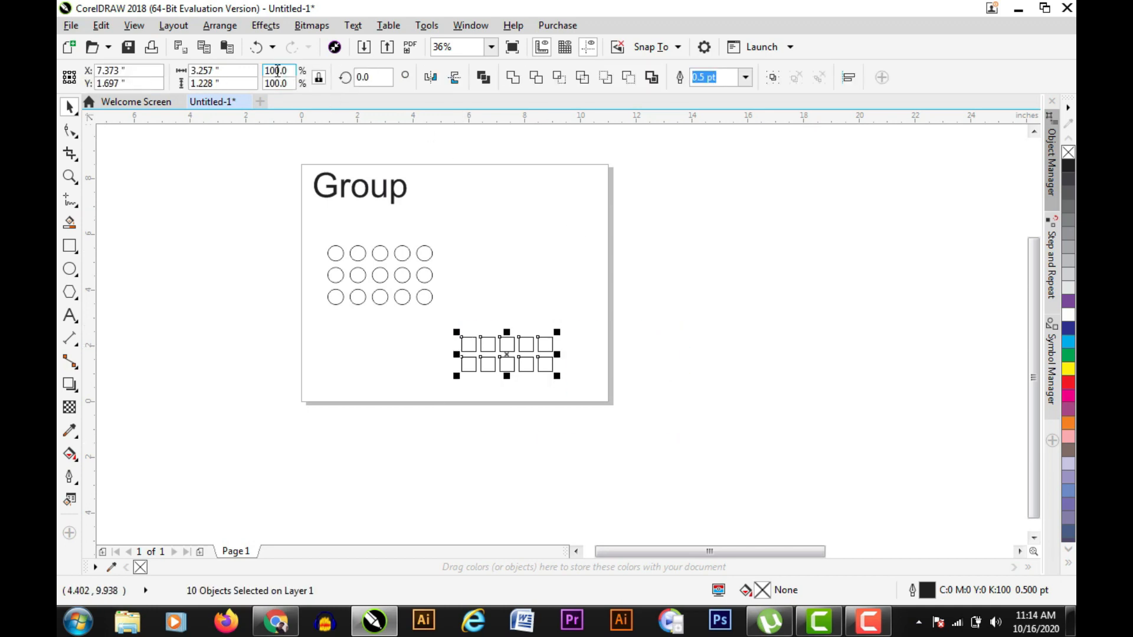
click(221, 26)
mouse_move(356, 165)
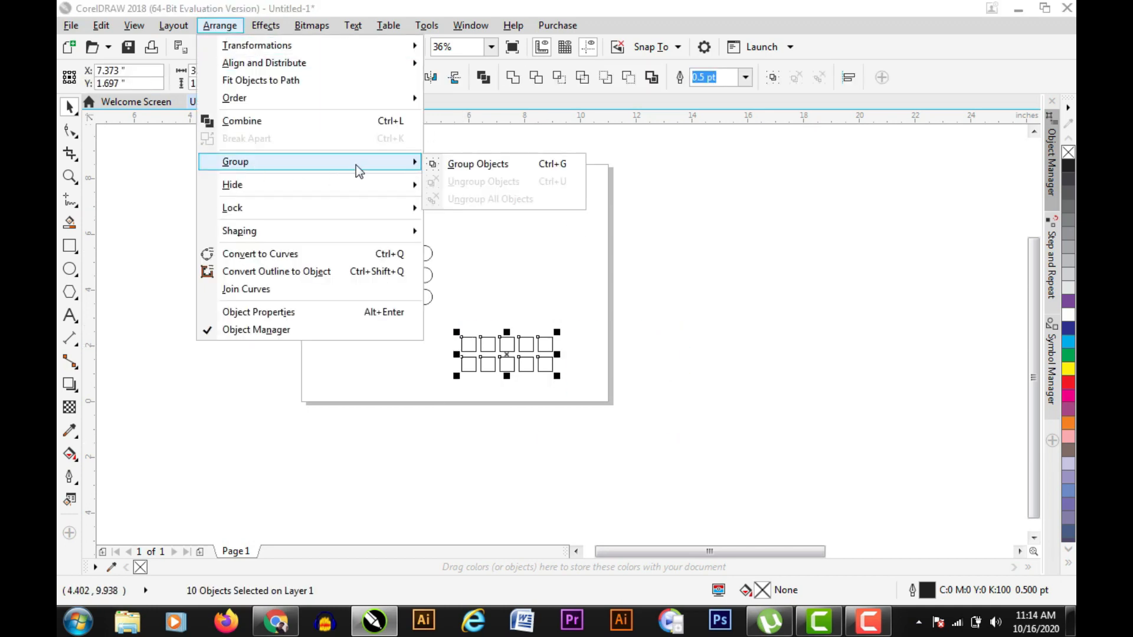
click(476, 164)
- Check the grouping by selecting the circle grid and the square grid in turn, then clear the selection
click(482, 265)
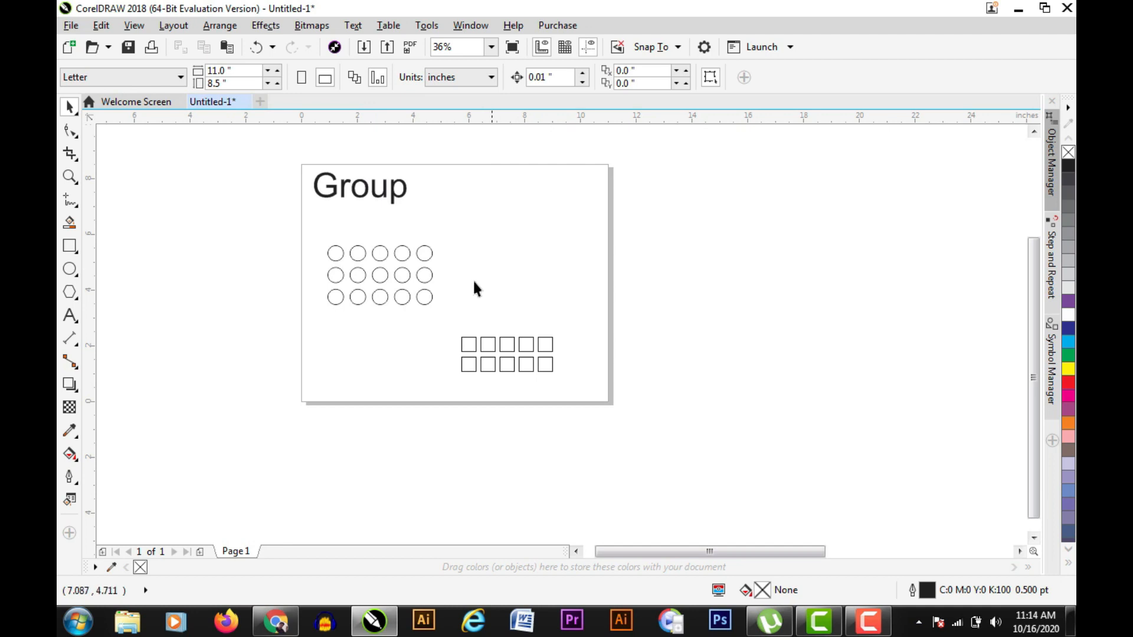
click(351, 257)
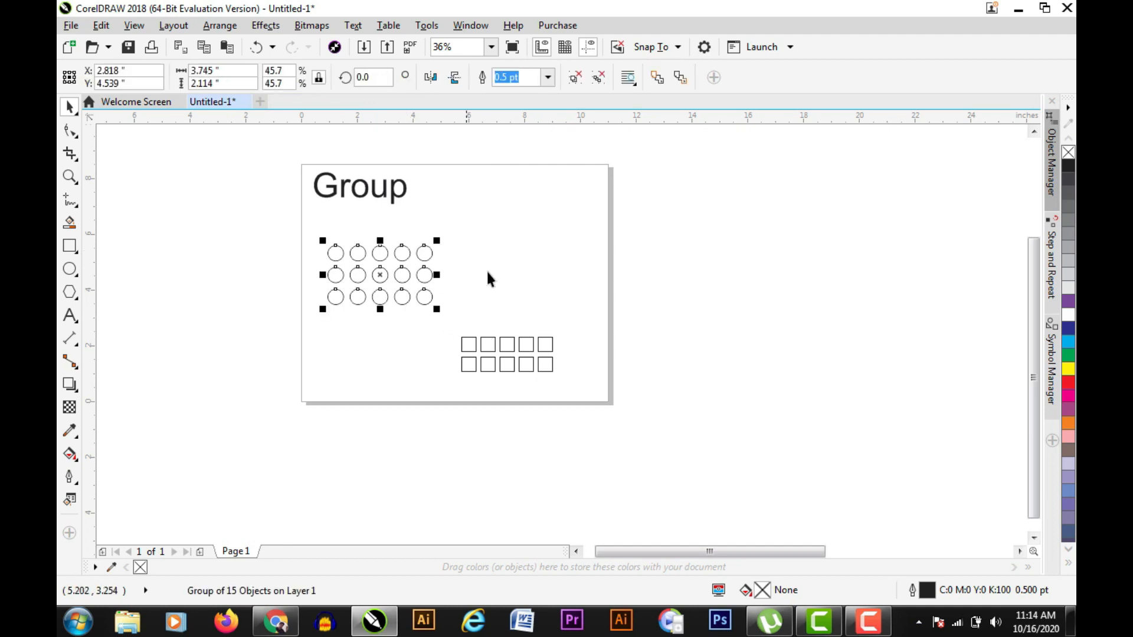
click(466, 265)
click(404, 253)
click(488, 349)
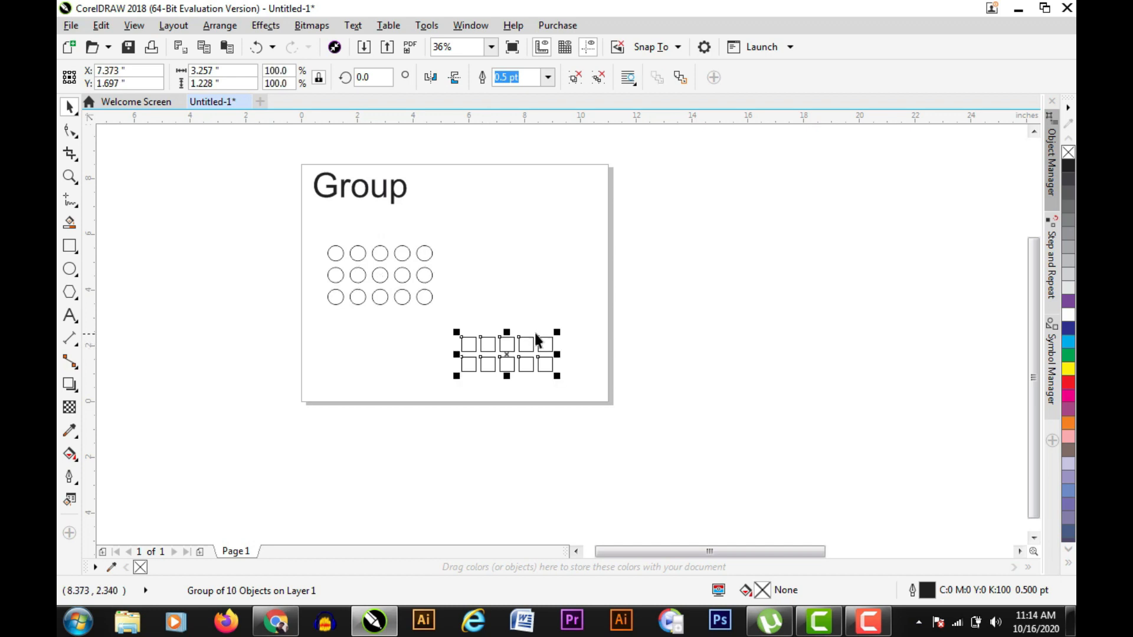
click(557, 298)
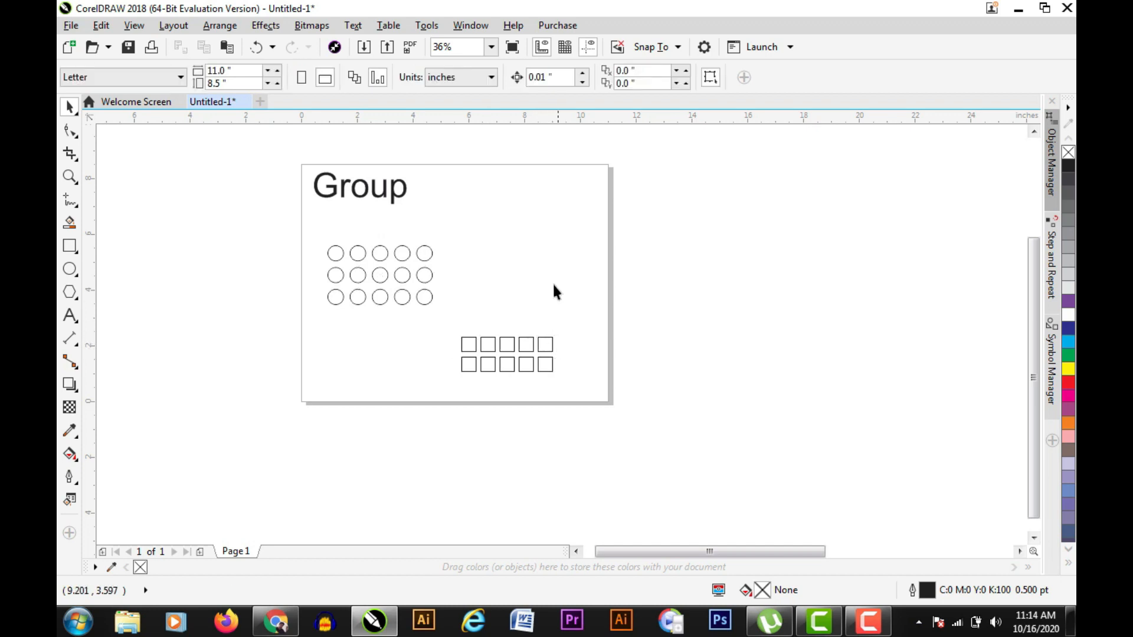
- Select the circle grid and the square grid together and combine them into one group with Group Objects
drag(308, 239, 569, 388)
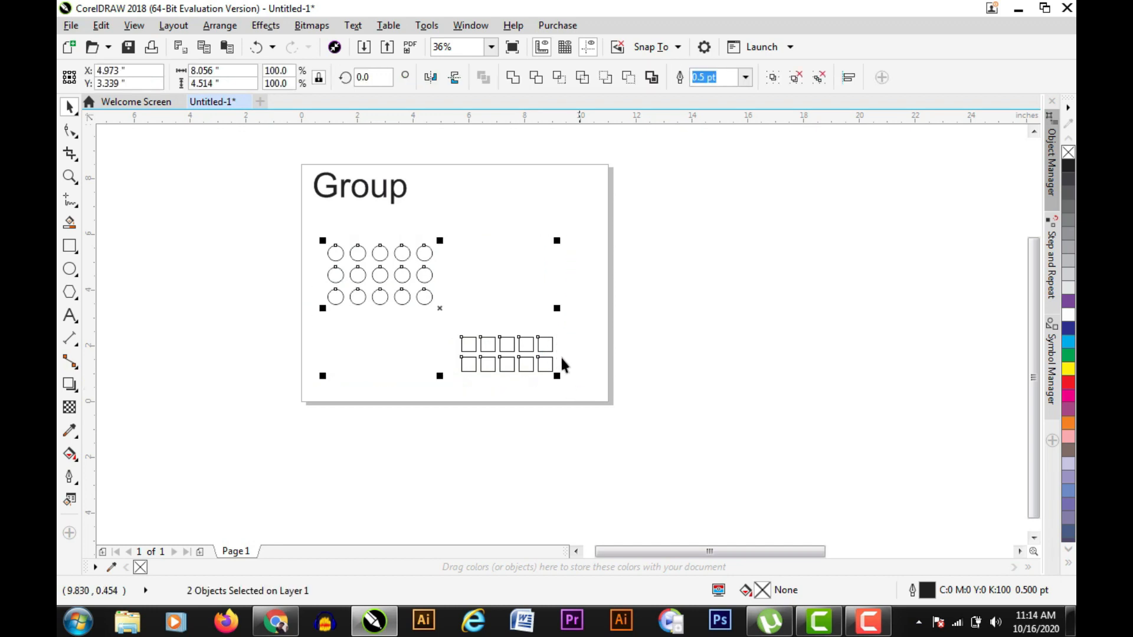
click(217, 26)
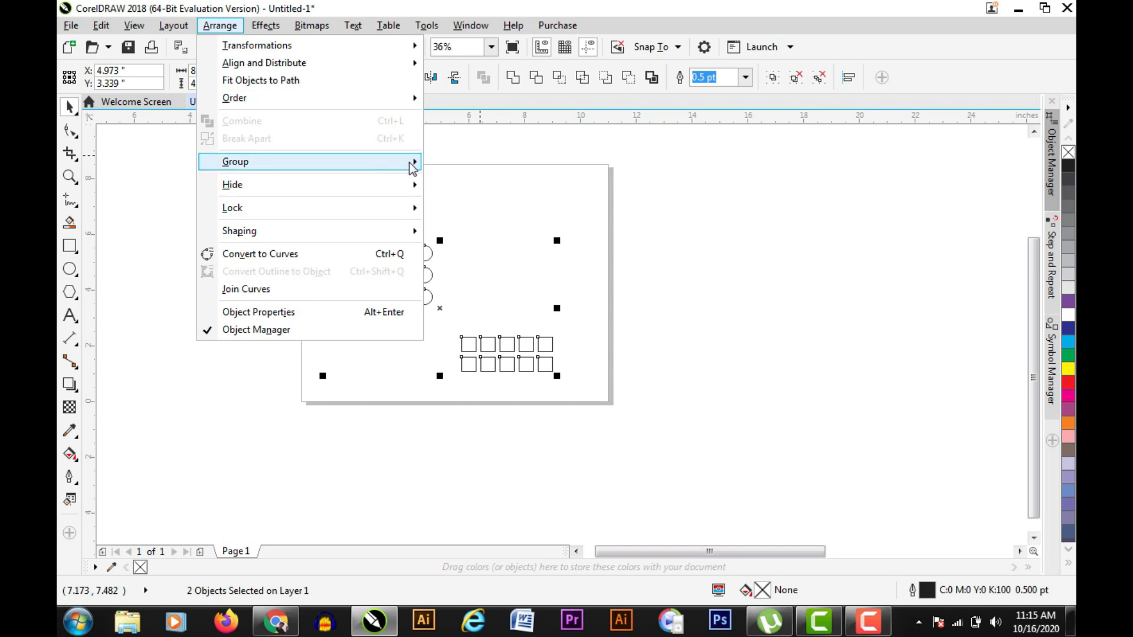
mouse_move(412, 161)
click(466, 161)
click(533, 209)
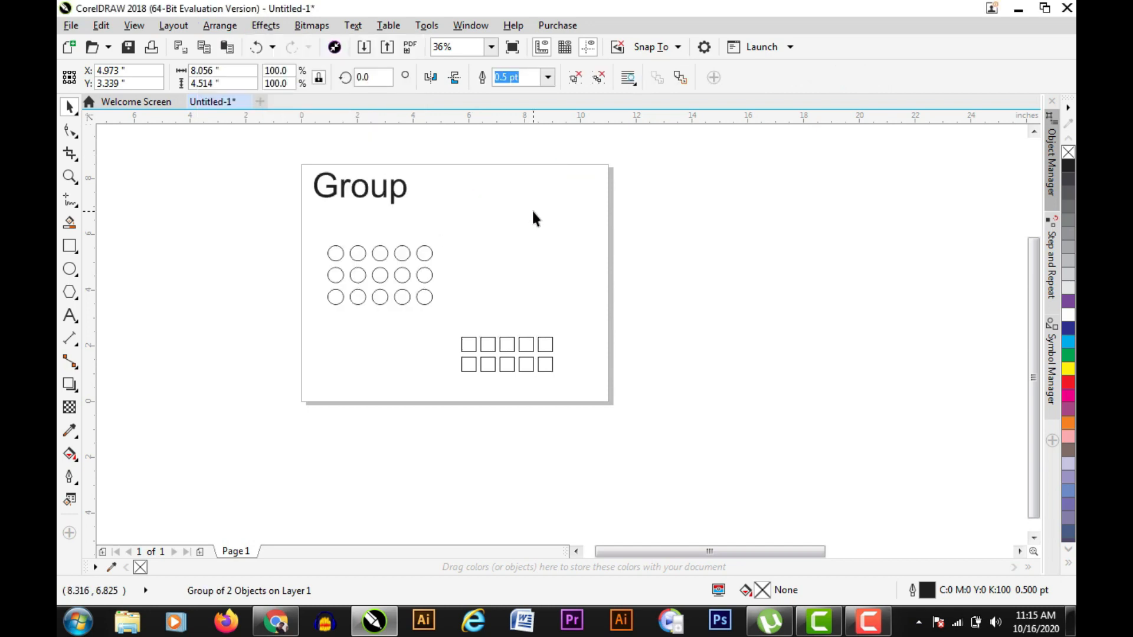
- Move the combined group up and slightly left, to about X 4.602", Y 4.339", and deselect it
drag(364, 271, 388, 267)
drag(454, 238, 328, 251)
click(497, 211)
click(462, 323)
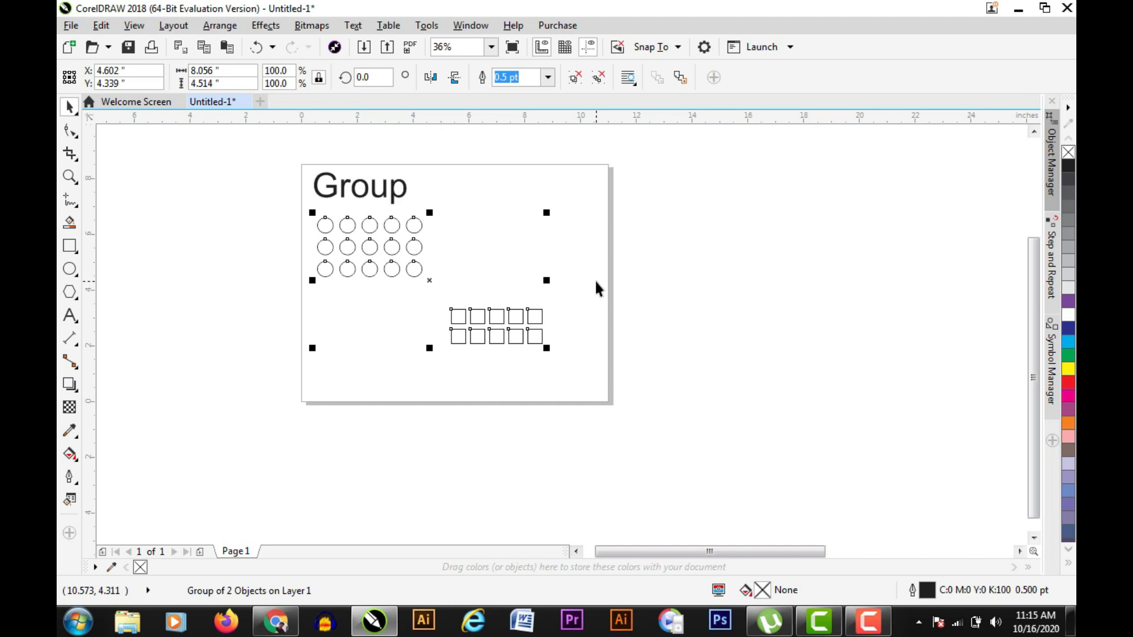
click(595, 282)
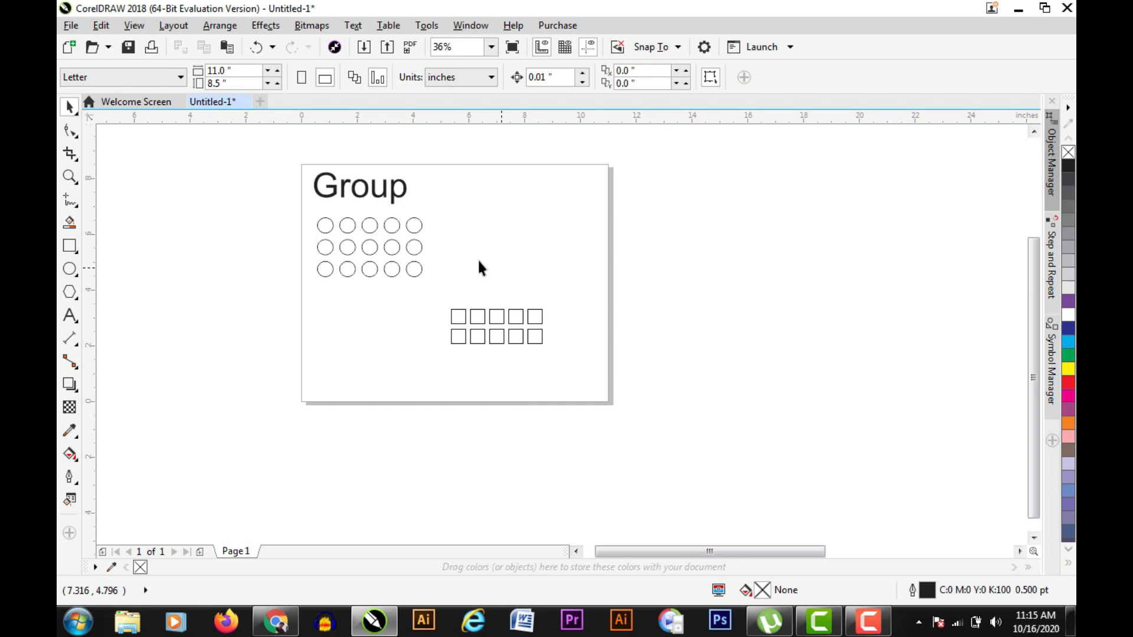
- Review the ungroup commands offered for the combined circle and square group, then dismiss them
click(363, 223)
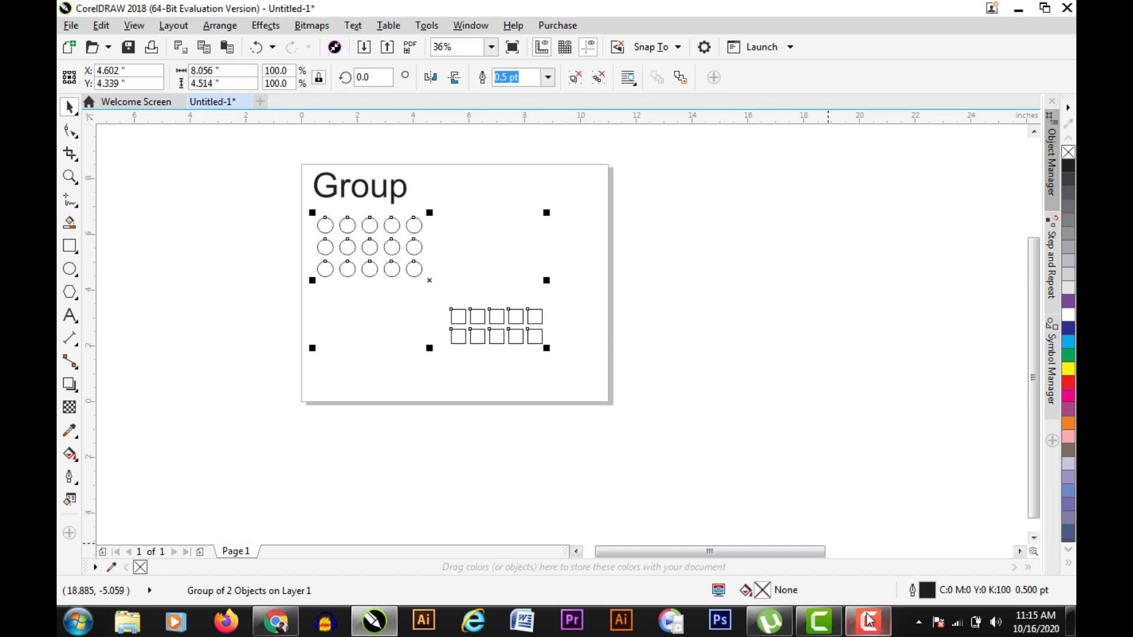
right_click(354, 220)
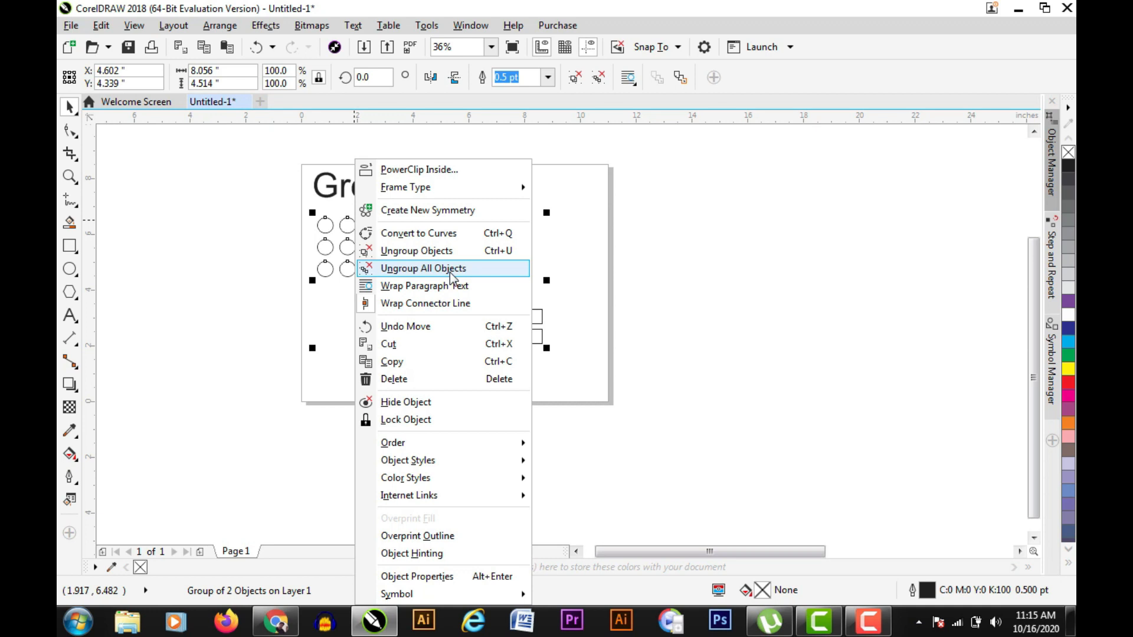
click(260, 140)
click(334, 215)
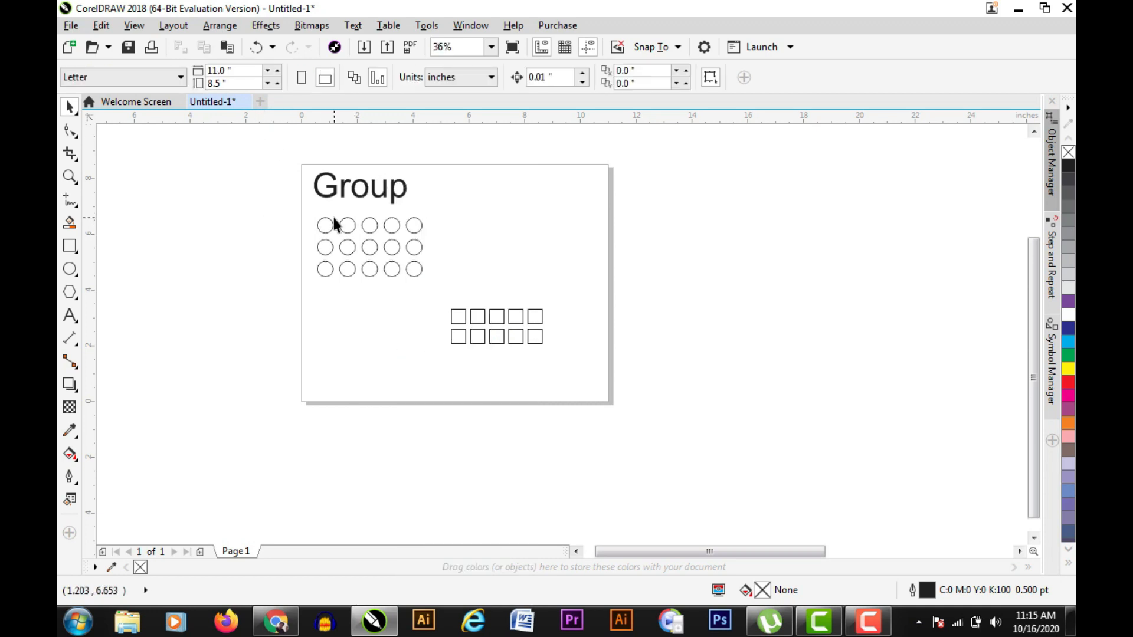
- Separate the combined group into its circle group and square group with Ungroup Objects
click(328, 224)
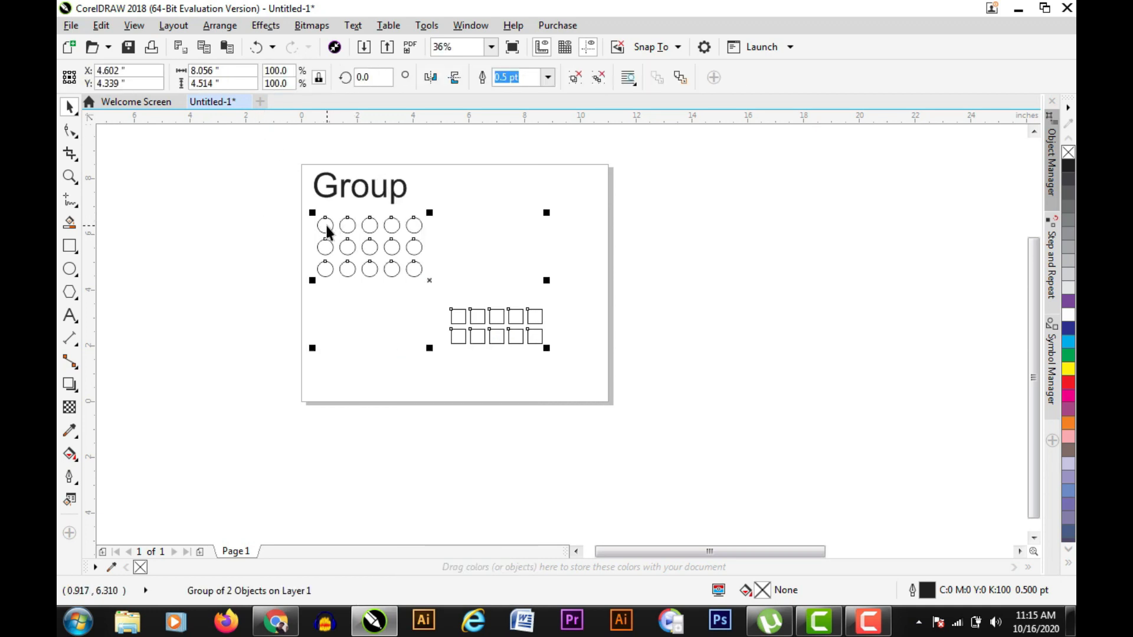
click(221, 30)
mouse_move(412, 161)
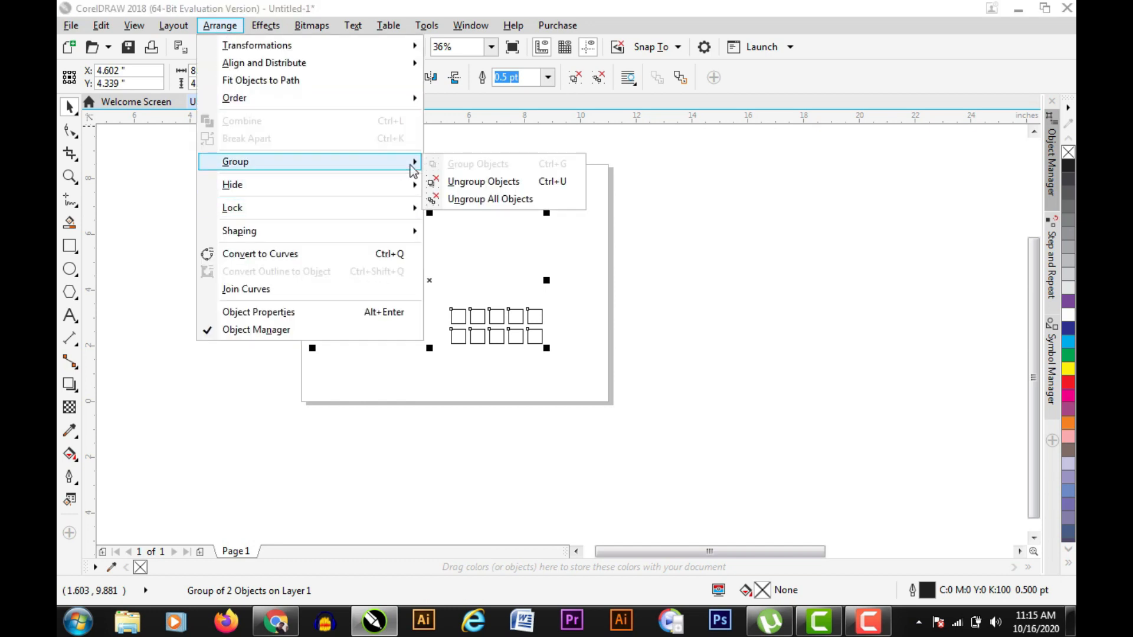
click(561, 181)
click(569, 187)
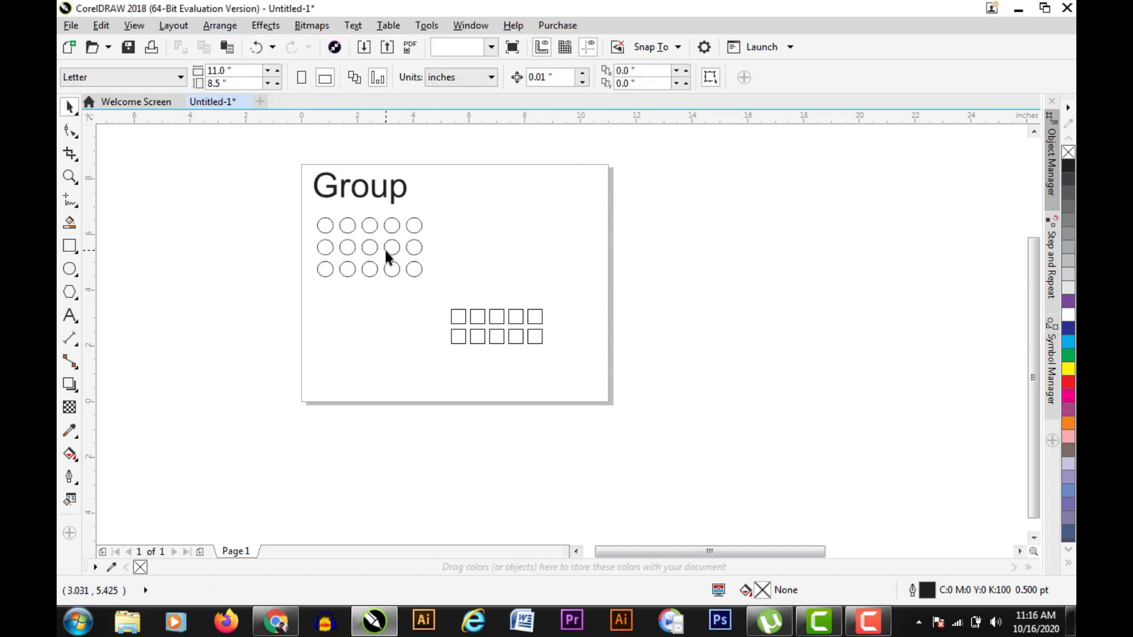
- Select the circle grid and the square grid separately to check that each is its own group
click(386, 250)
click(525, 234)
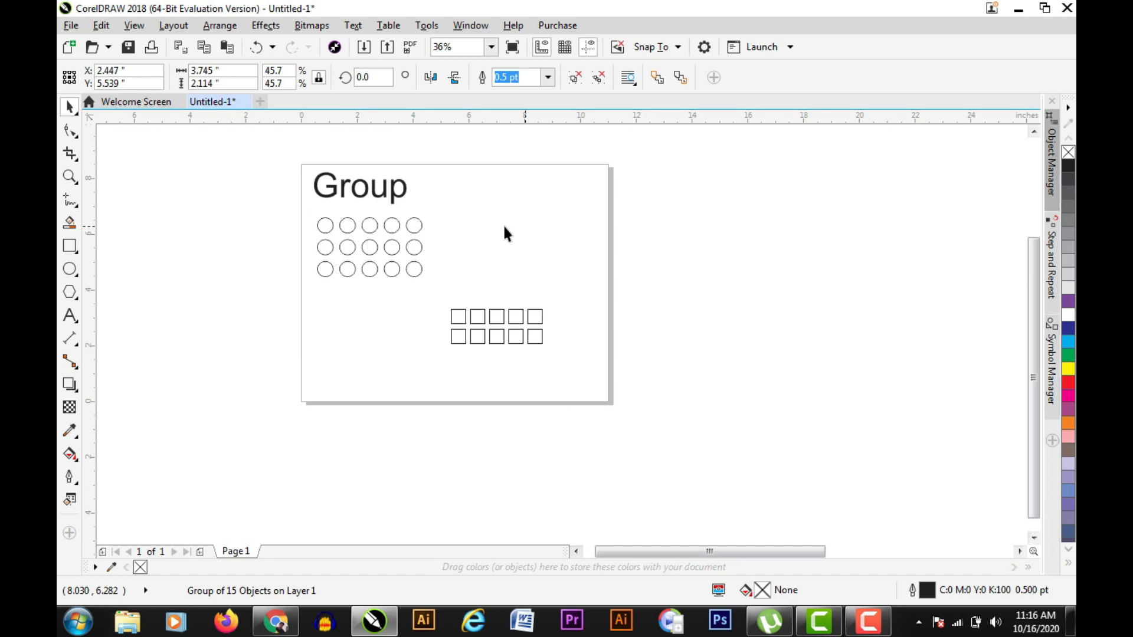
click(390, 250)
click(474, 322)
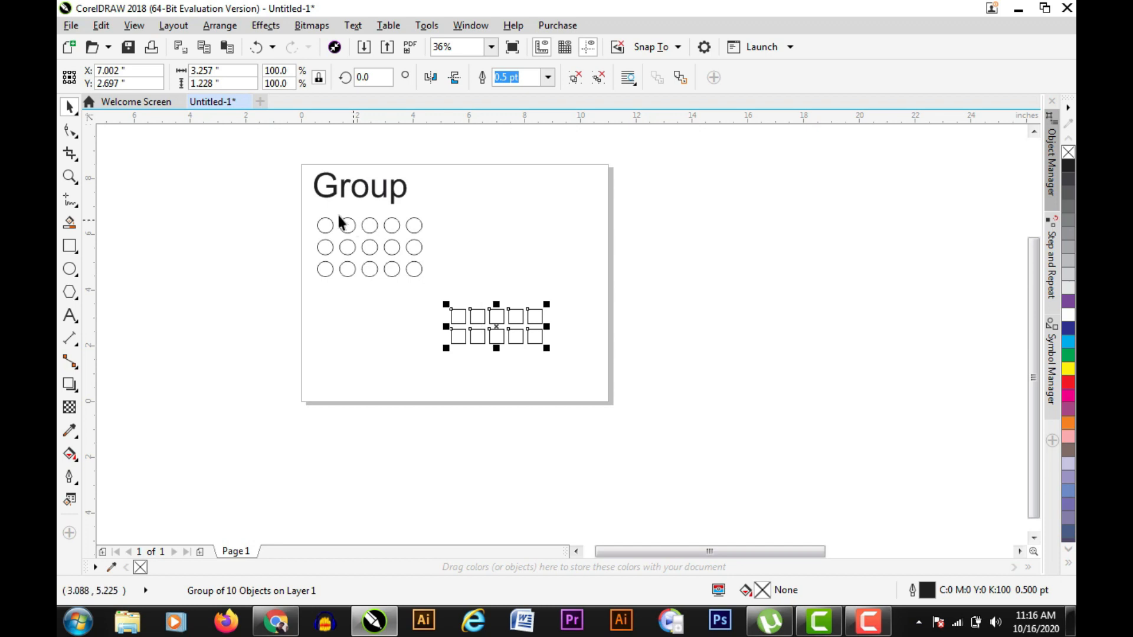
- Group the circle and square grids together again and scale the group proportionally down to about 39.2%
drag(291, 217, 591, 346)
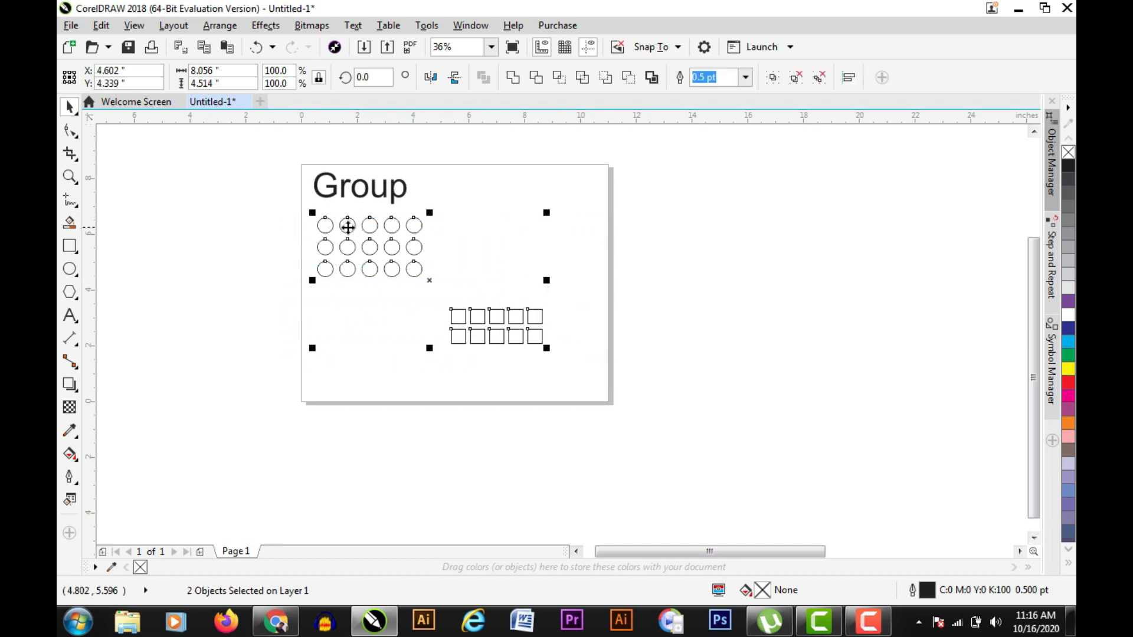
key(ctrl+g)
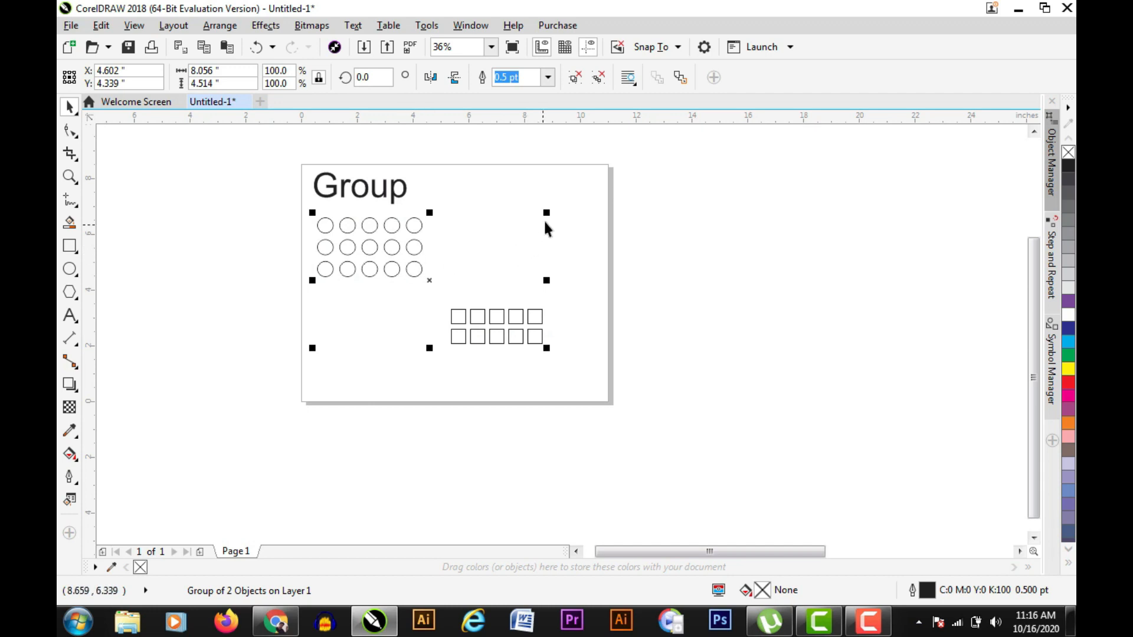
drag(546, 212, 459, 285)
click(368, 307)
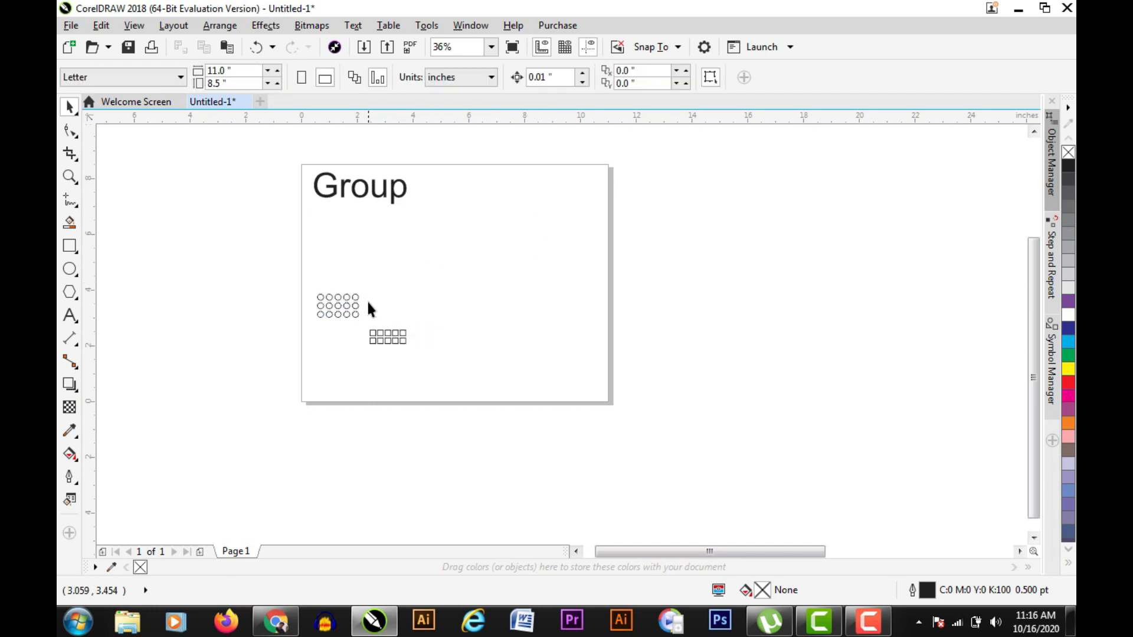
- Place two copies of the reduced group, centred at about X 7.84", Y 1.768" and X 5.097", Y 5.396"
drag(344, 311, 515, 362)
click(600, 282)
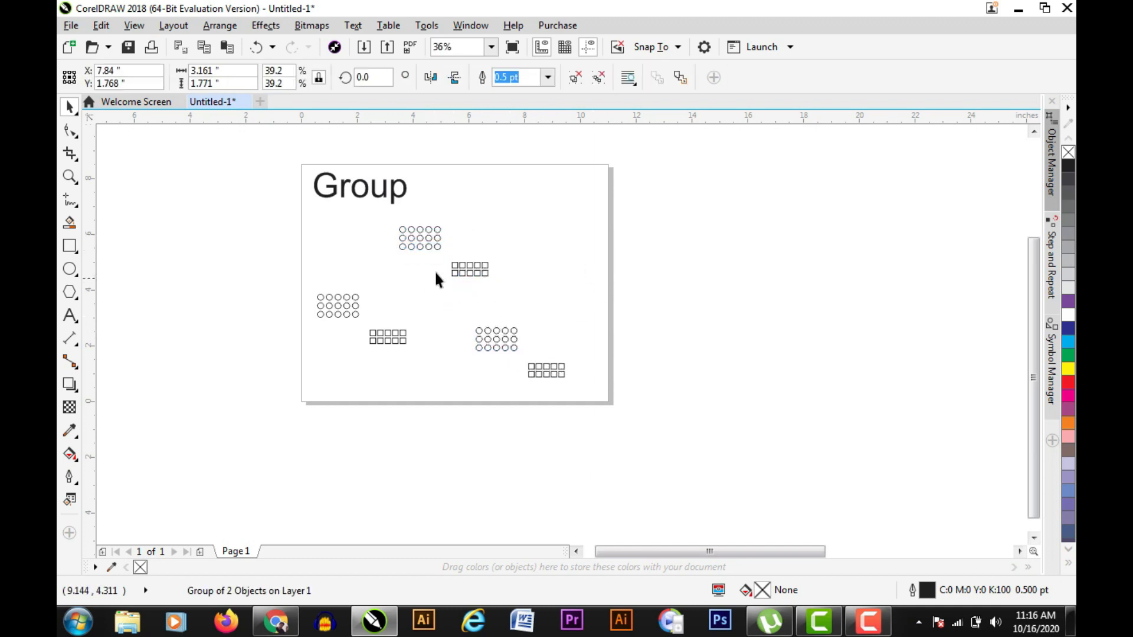
click(434, 271)
- Select each of the three small combined groups in turn to check how they are grouped
click(352, 308)
click(420, 236)
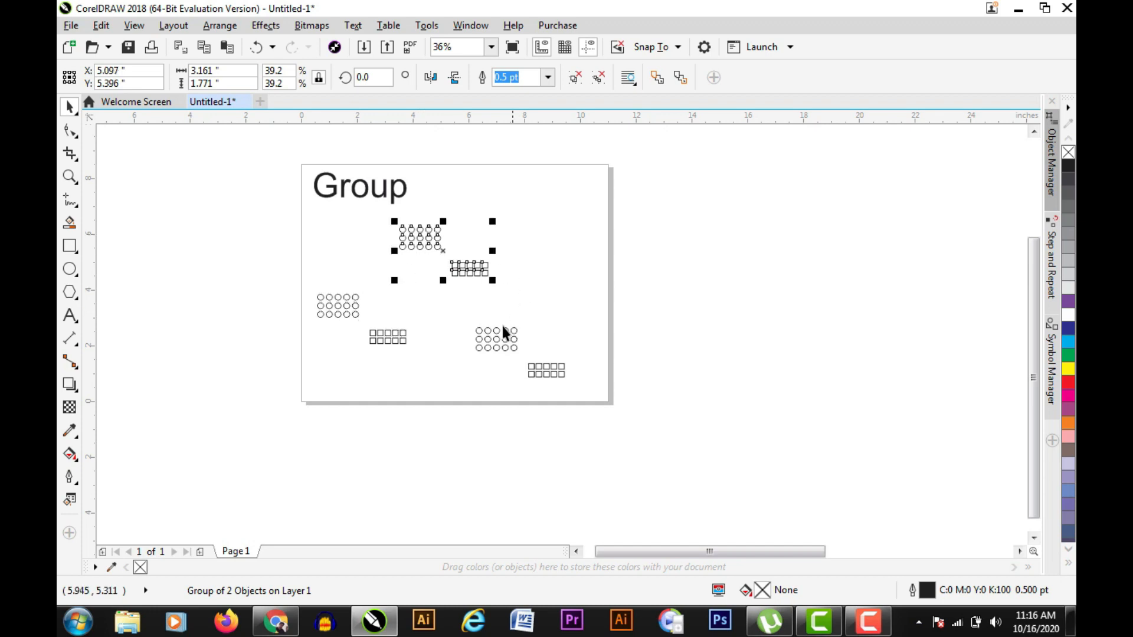
click(501, 327)
click(573, 260)
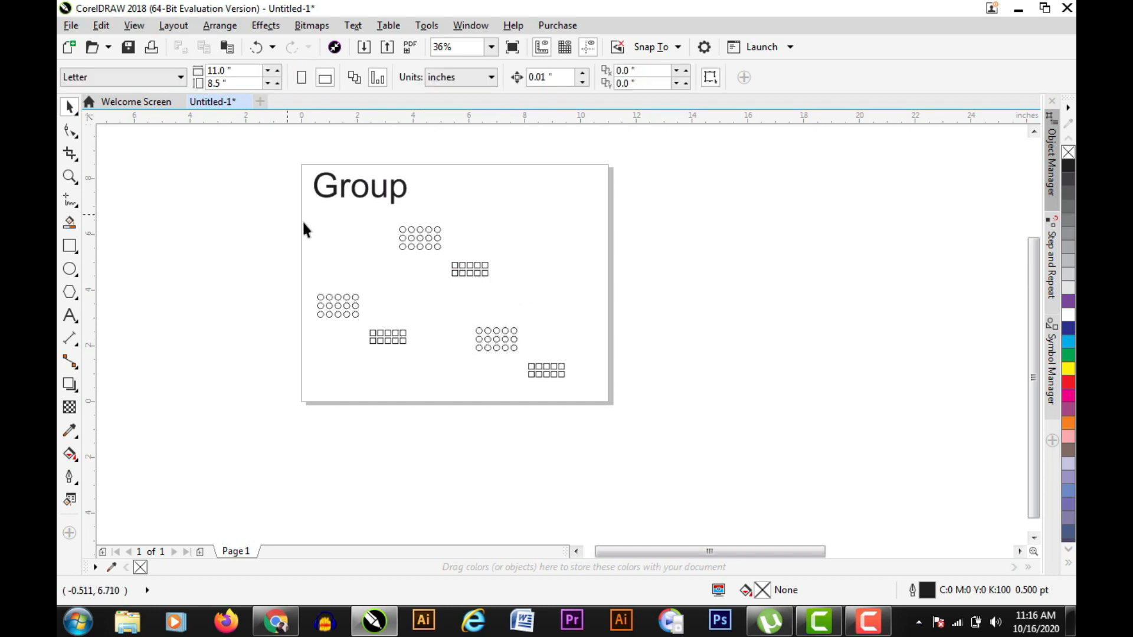
- Group the three small combined groups into one with Group Objects and check it by selecting it
drag(287, 216, 597, 388)
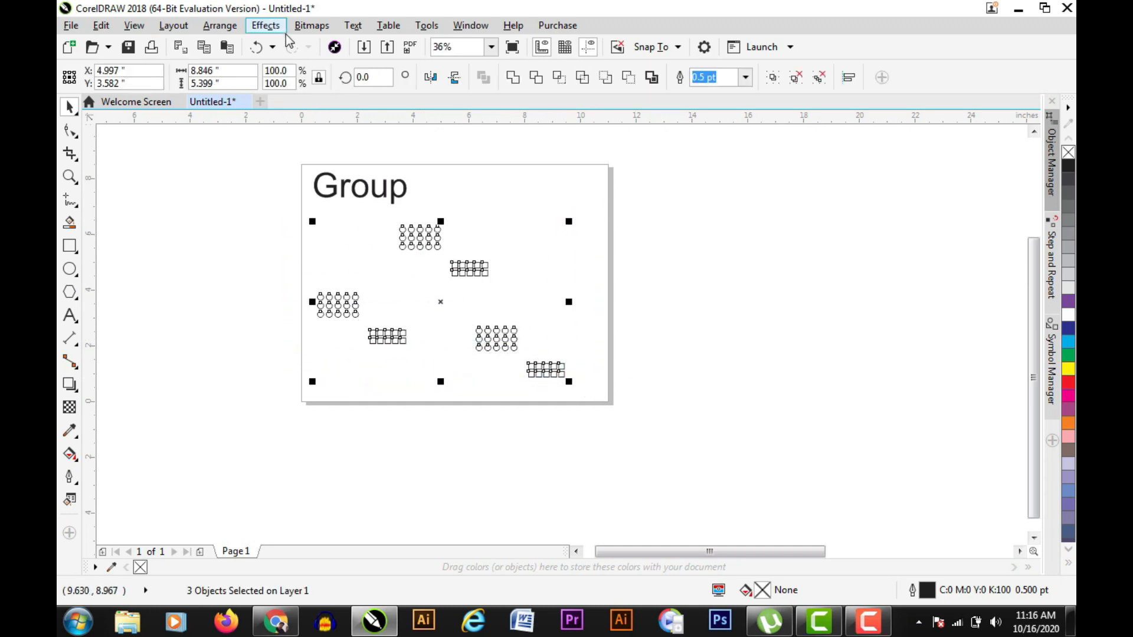
click(233, 25)
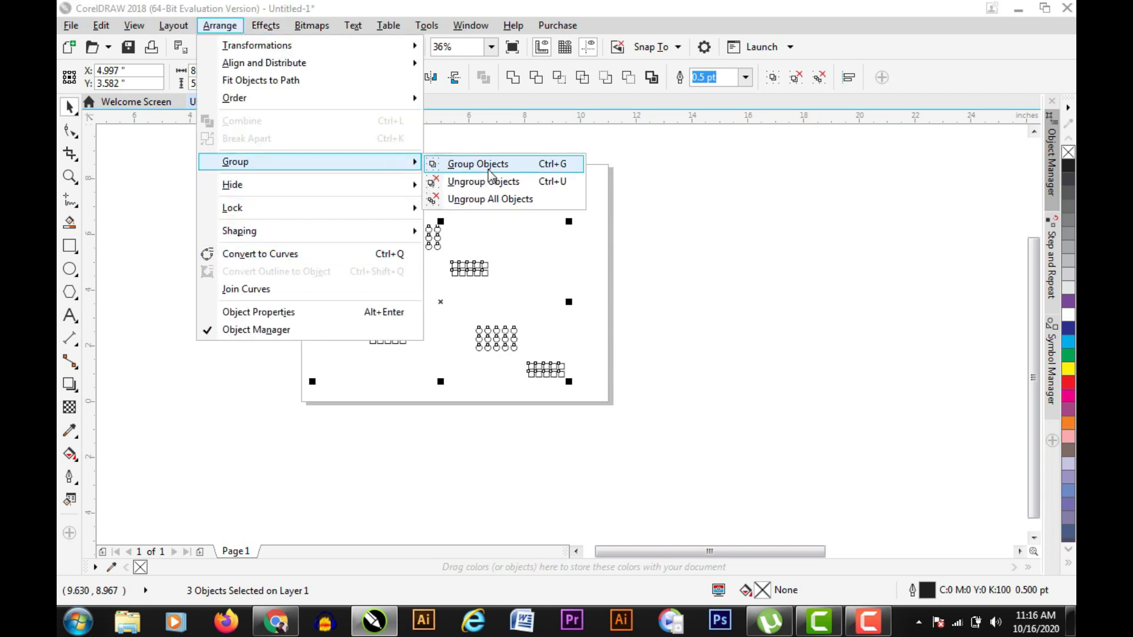
click(485, 168)
click(571, 178)
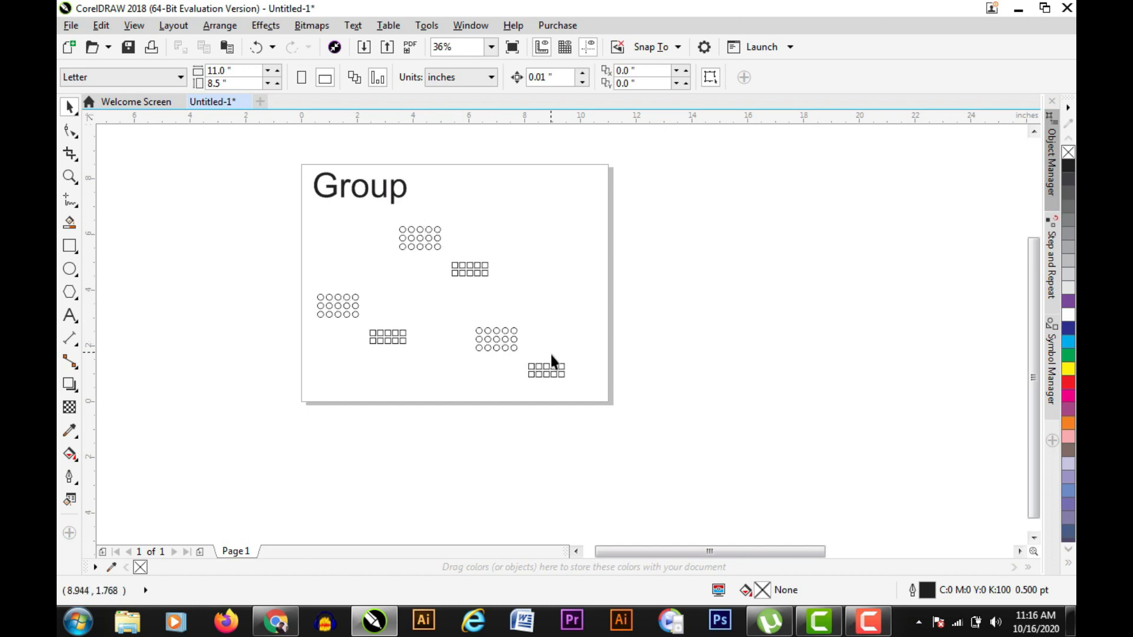
click(438, 242)
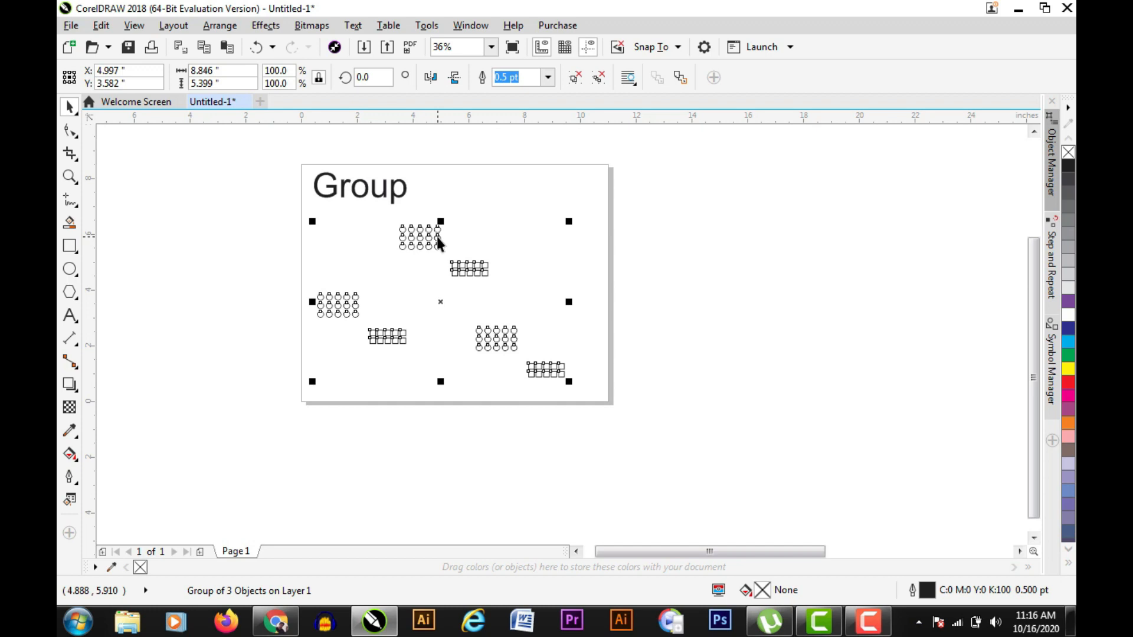
click(451, 178)
- Split the large group back into its three small combined groups with Ungroup Objects
click(426, 227)
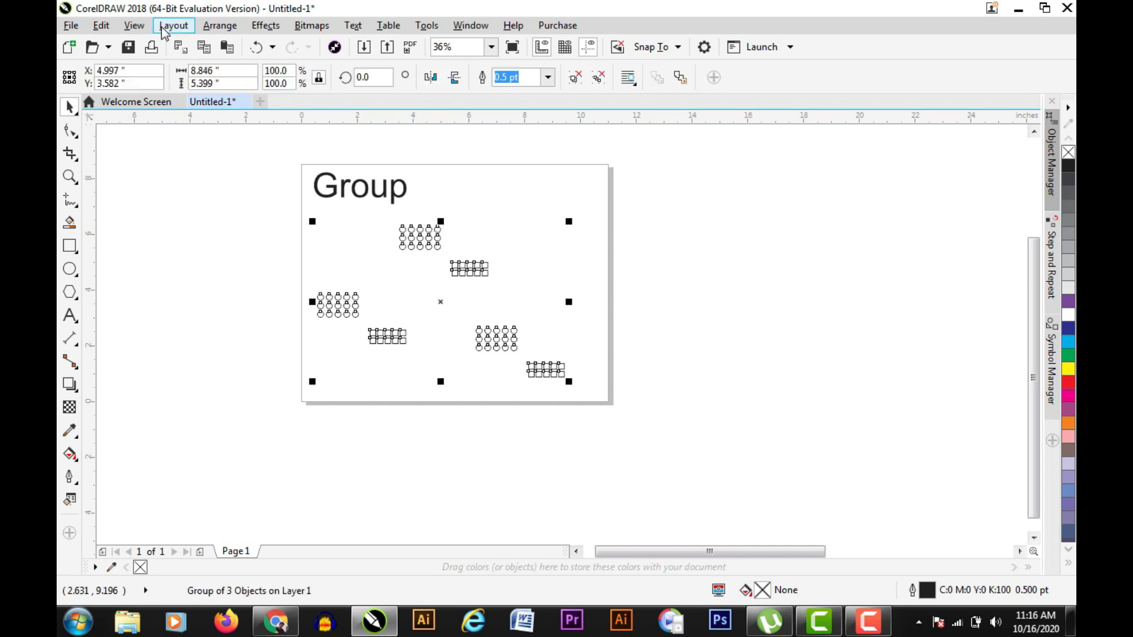
right_click(429, 239)
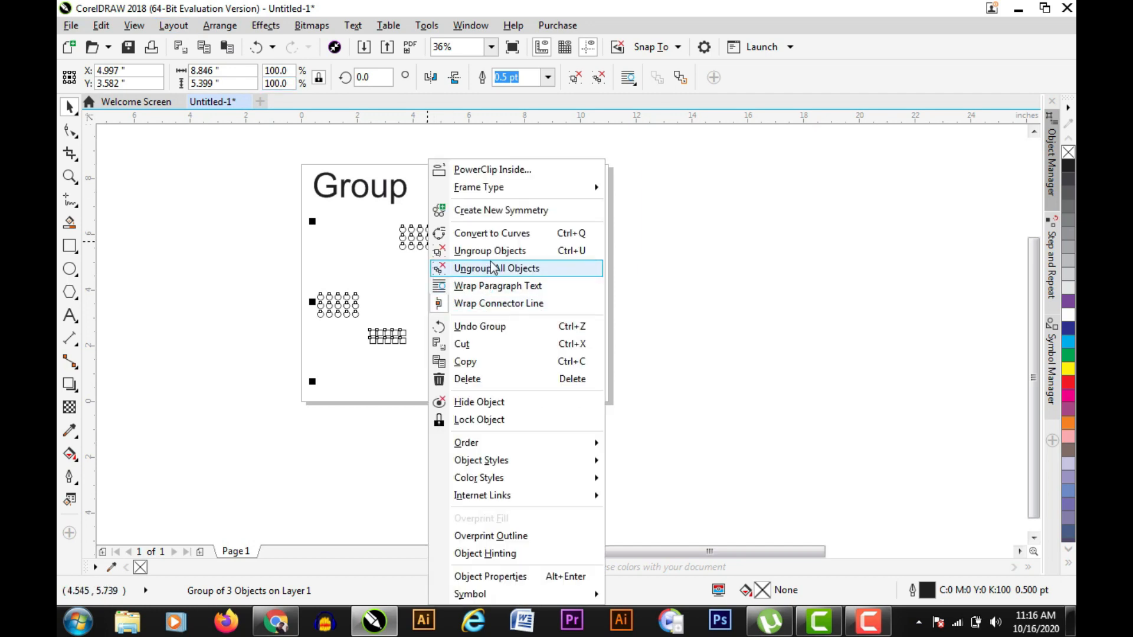
click(496, 268)
click(528, 246)
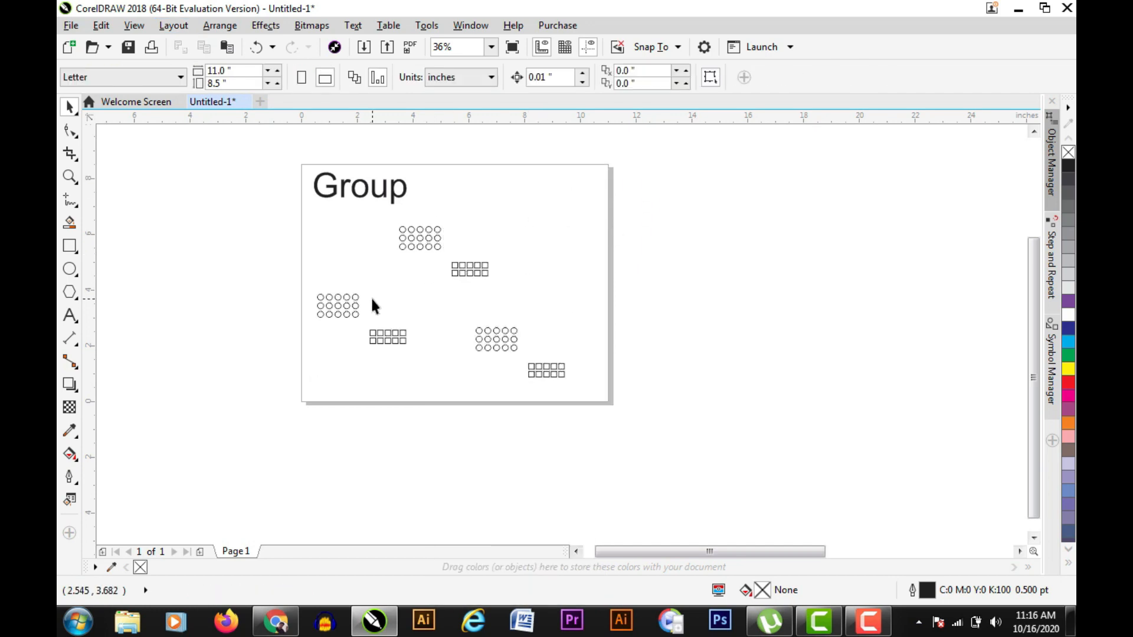
- Select the three ungrouped sets one by one to check that each still holds circles and squares together
click(352, 310)
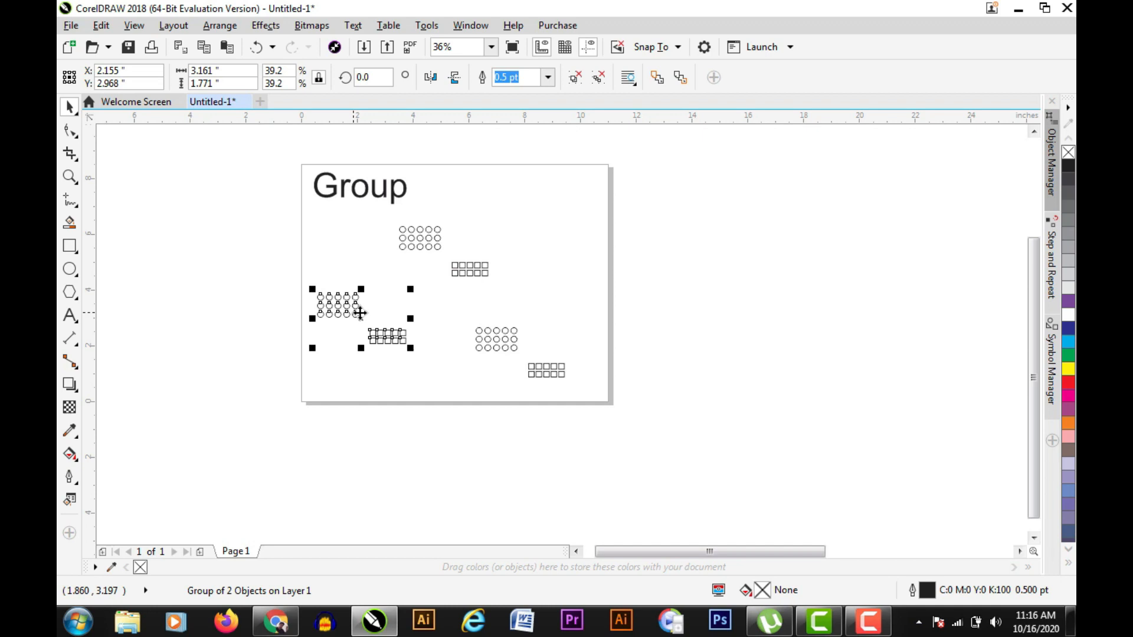
click(427, 236)
click(511, 341)
click(614, 256)
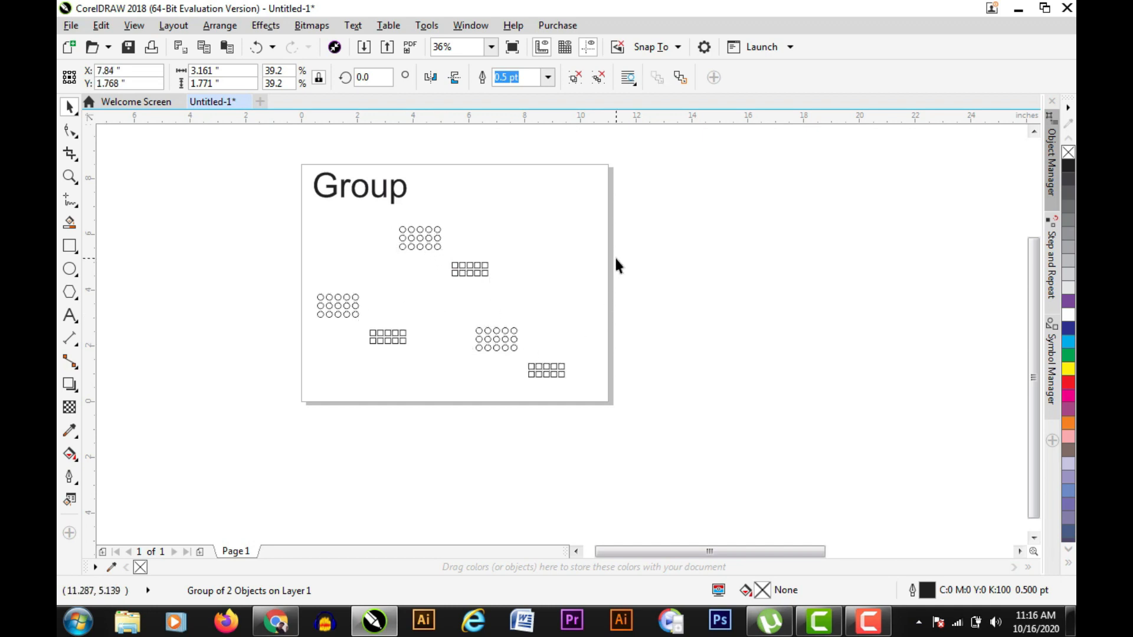
- Ungroup the leftmost small set into its circle grid and square grid, and select each grid to check
click(348, 297)
right_click(348, 296)
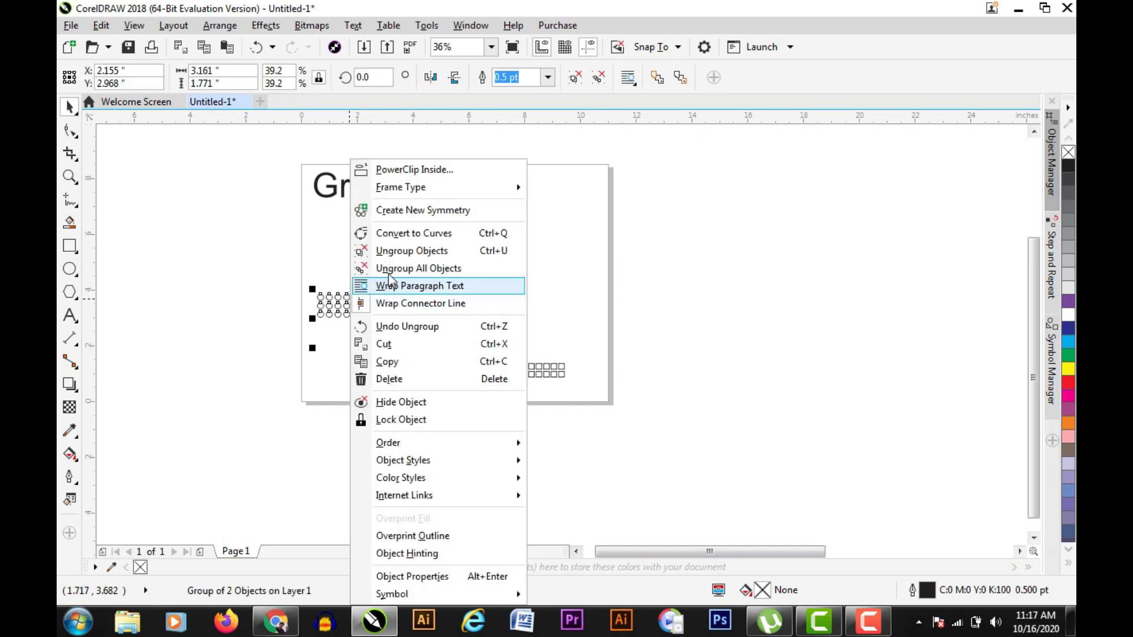
click(402, 250)
click(539, 229)
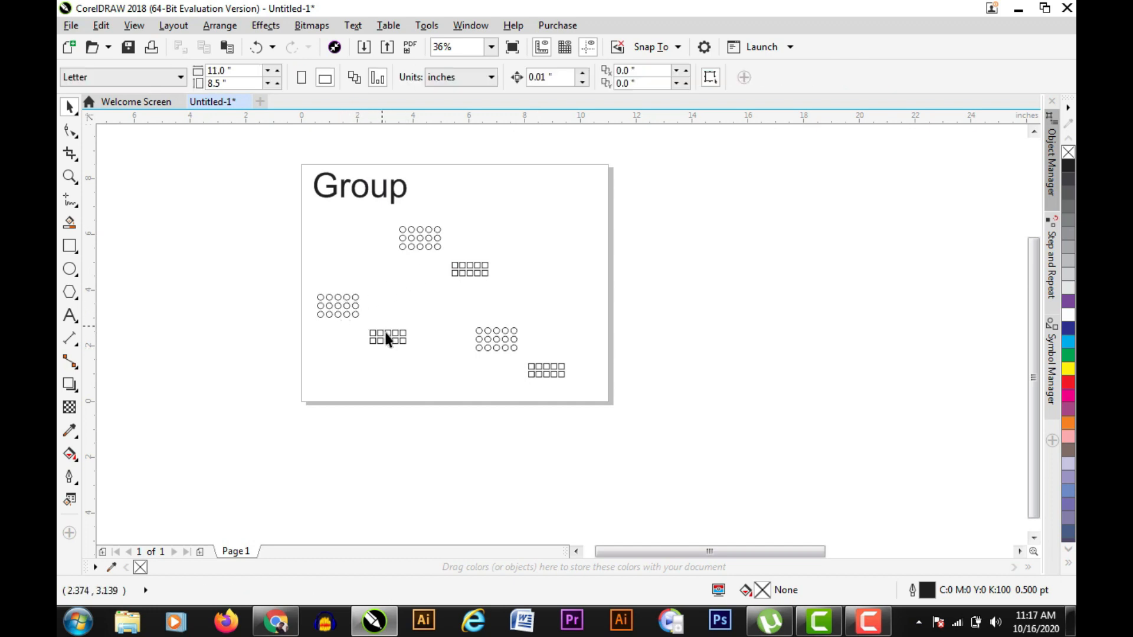
click(358, 314)
click(388, 337)
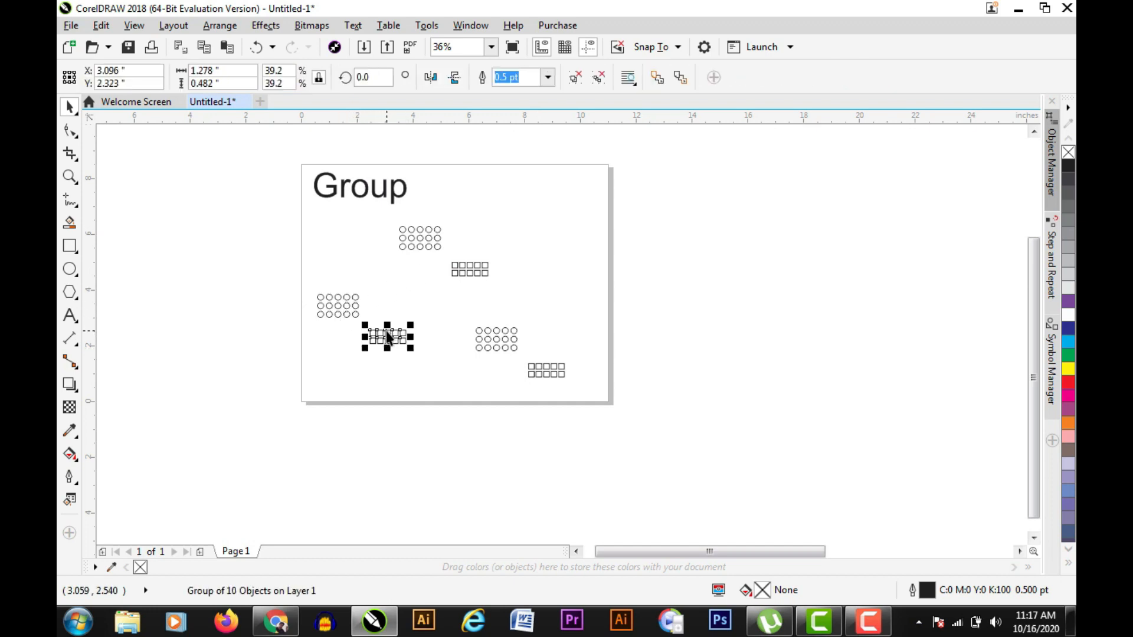
- Ungroup the leftmost circle grid into individual circles with Ungroup Objects and select single circles to check
click(370, 271)
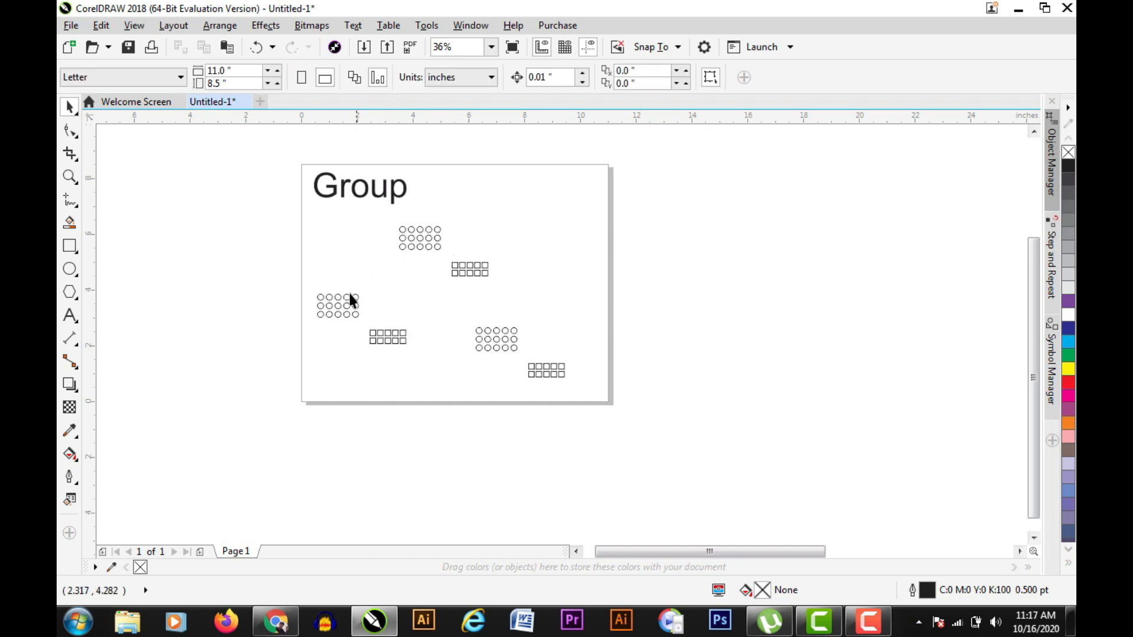
click(341, 299)
right_click(342, 298)
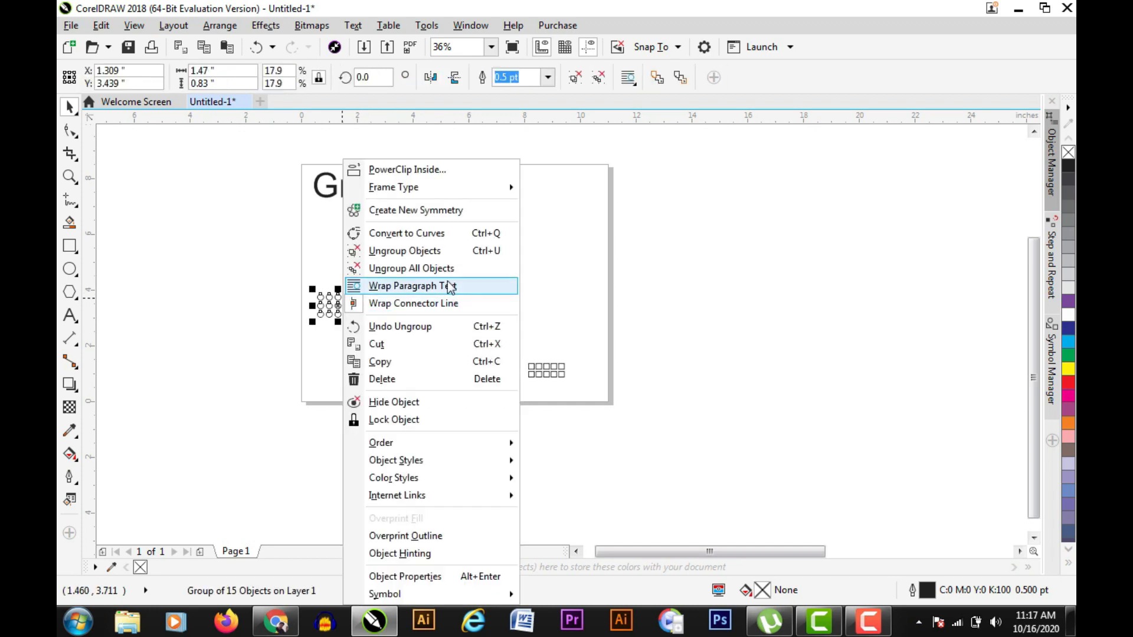
click(422, 252)
click(314, 276)
click(322, 295)
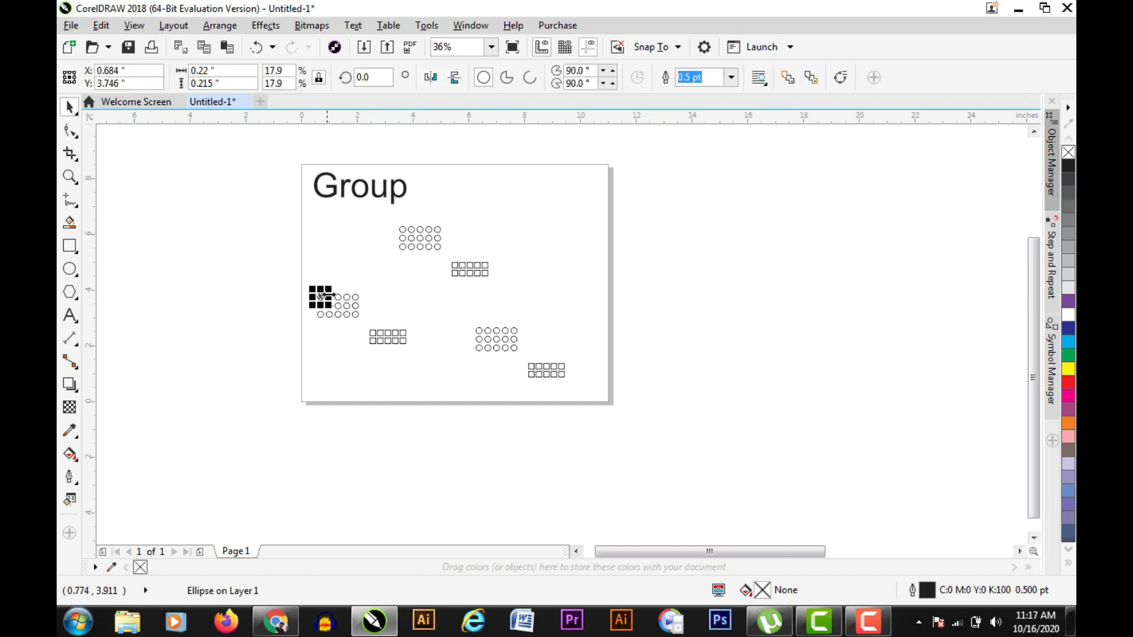
click(336, 295)
click(337, 270)
- Select the top-row circles of the leftmost grid one by one to check that each is independent
key(z)
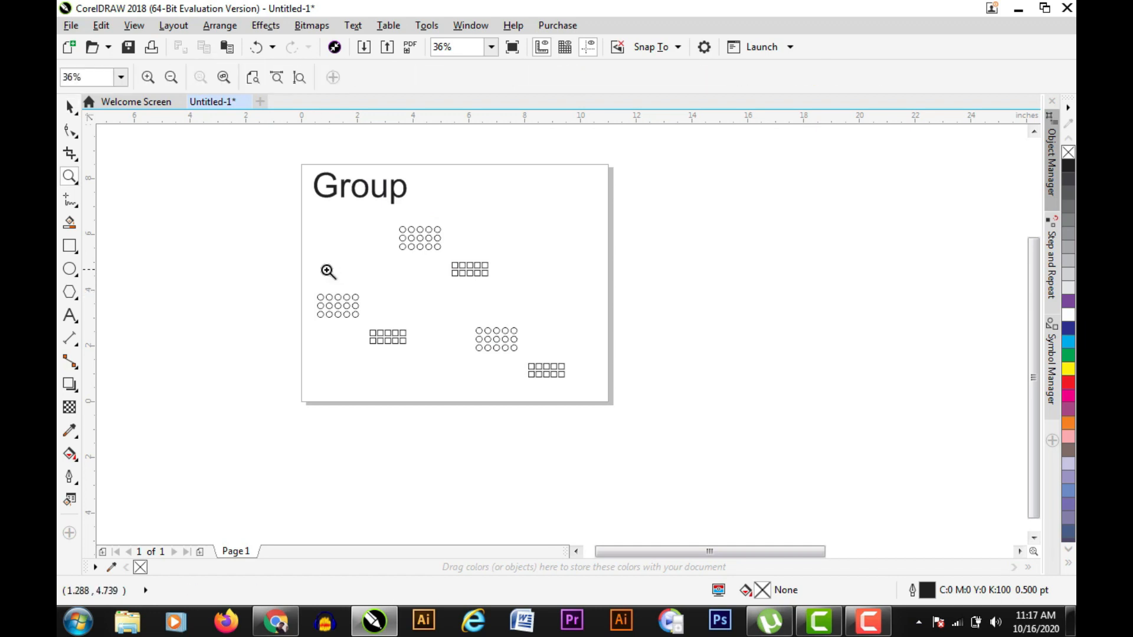
drag(293, 269, 455, 392)
click(69, 107)
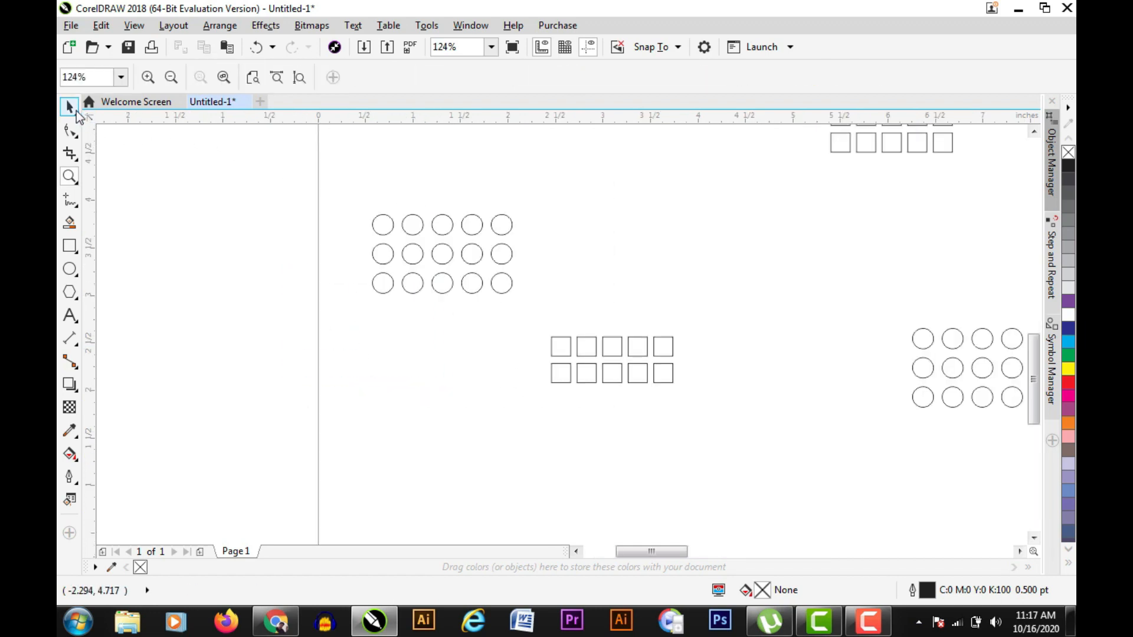
click(384, 233)
click(421, 230)
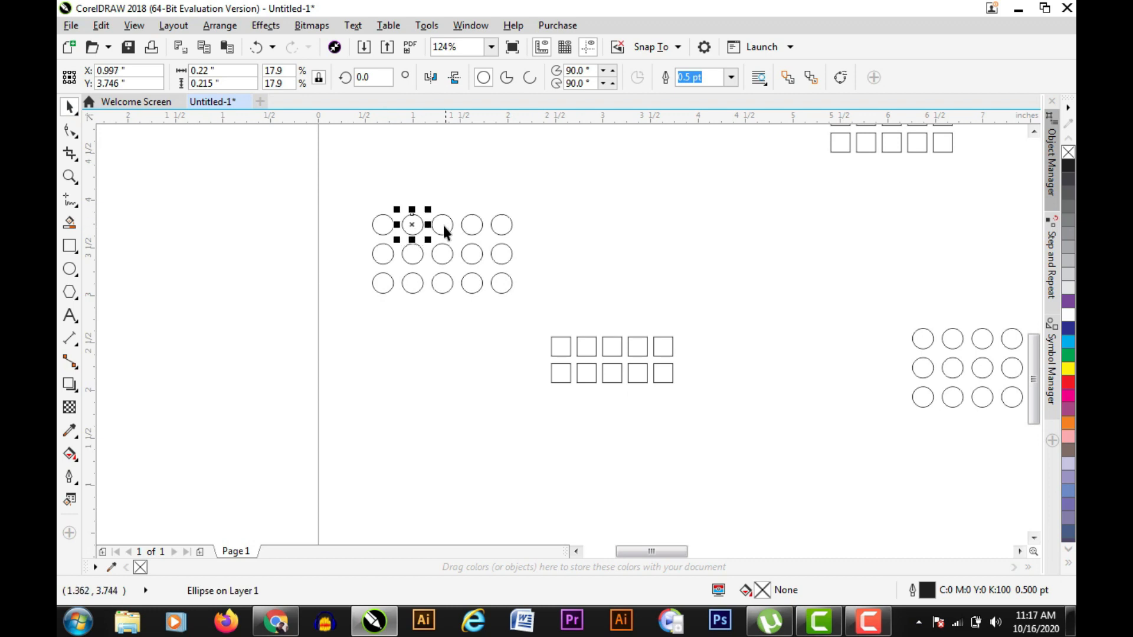
click(442, 228)
click(471, 230)
click(509, 225)
- Ungroup the square grid beside the leftmost circles with Ungroup Objects and select its top-row squares one by one to check
click(570, 346)
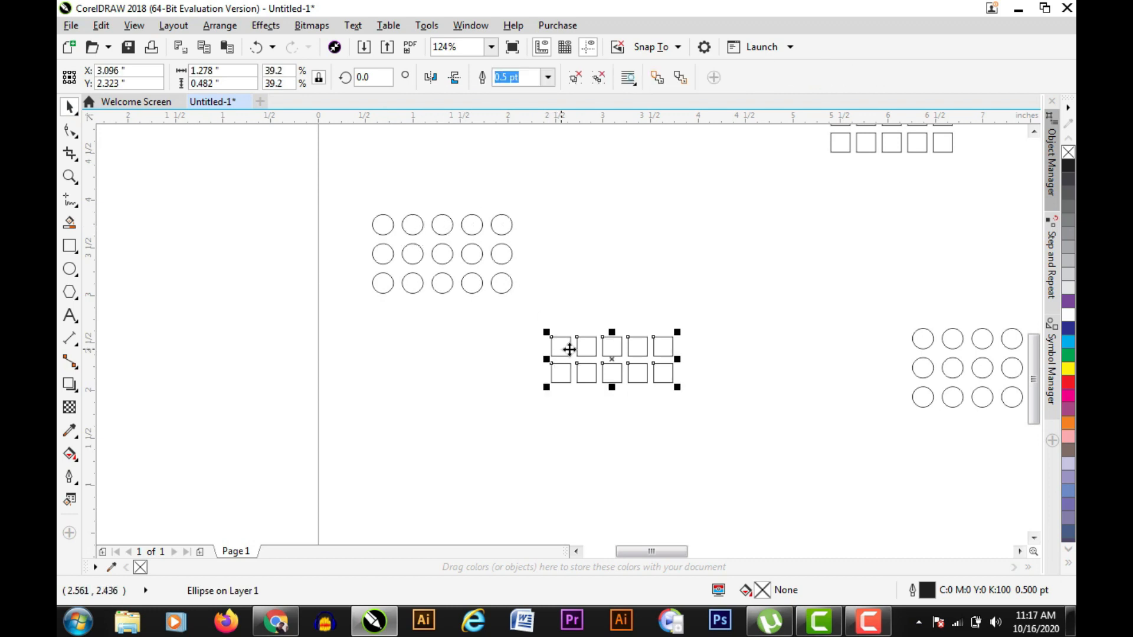
right_click(577, 346)
click(612, 249)
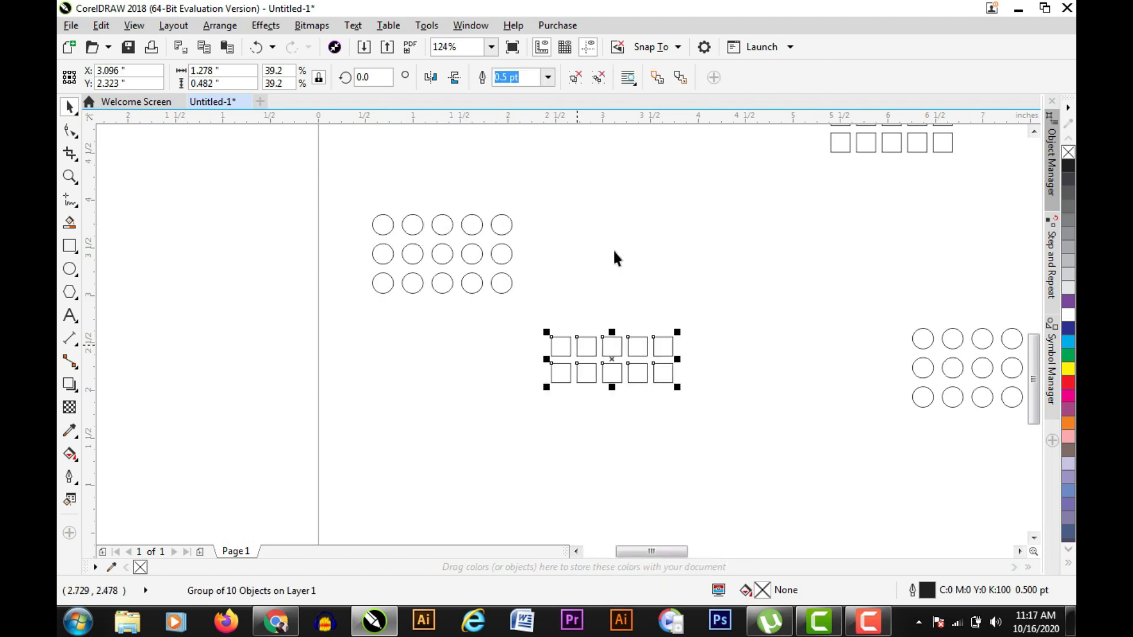
click(561, 343)
click(587, 347)
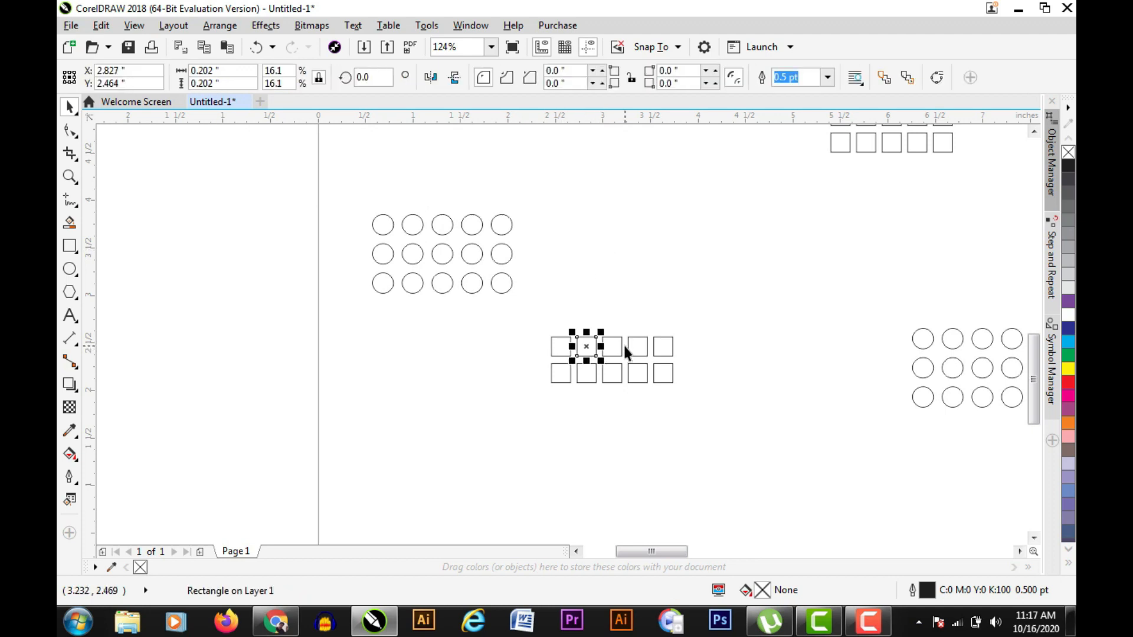
click(619, 345)
click(636, 346)
click(662, 346)
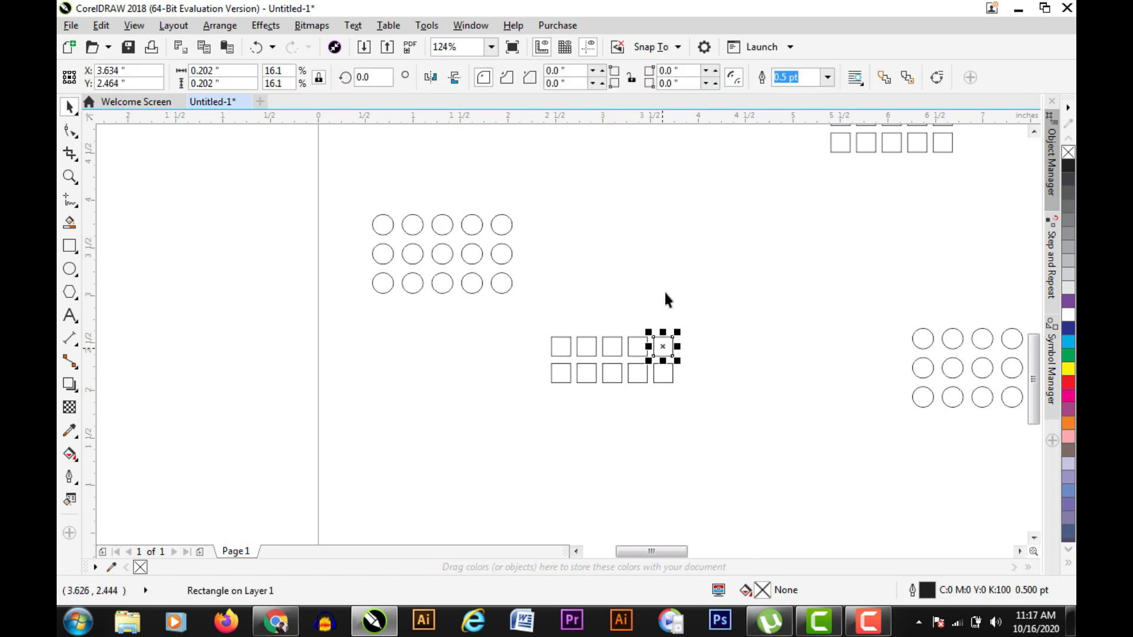
click(666, 279)
- Select all the ungrouped squares of the lower-left square grid together, and clear the selection
key(z)
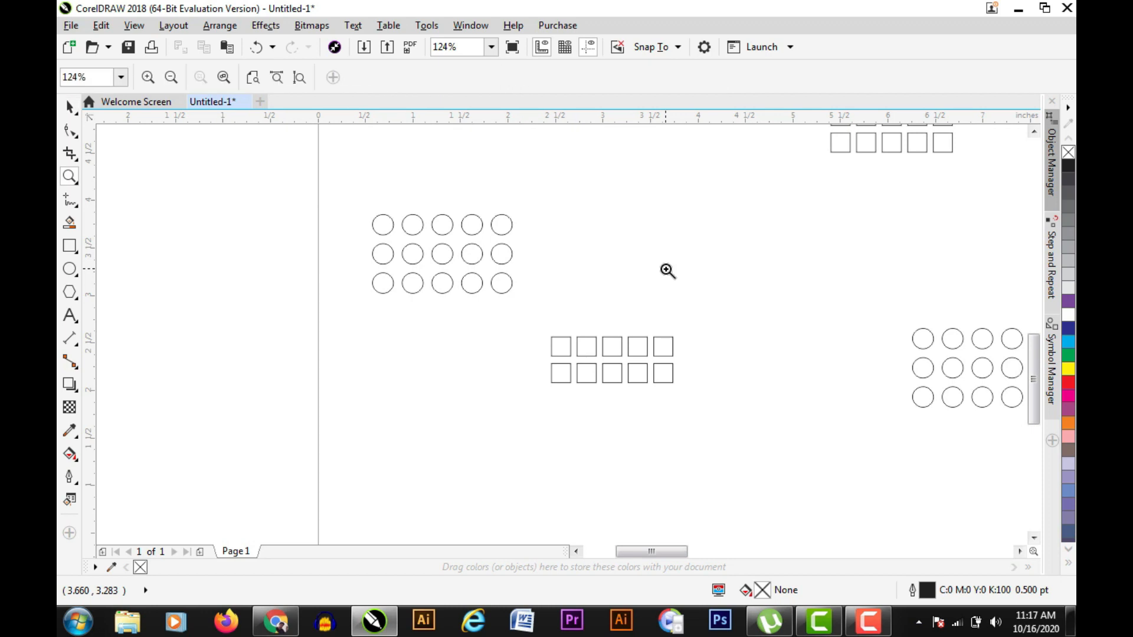
right_click(665, 269)
drag(253, 184, 651, 408)
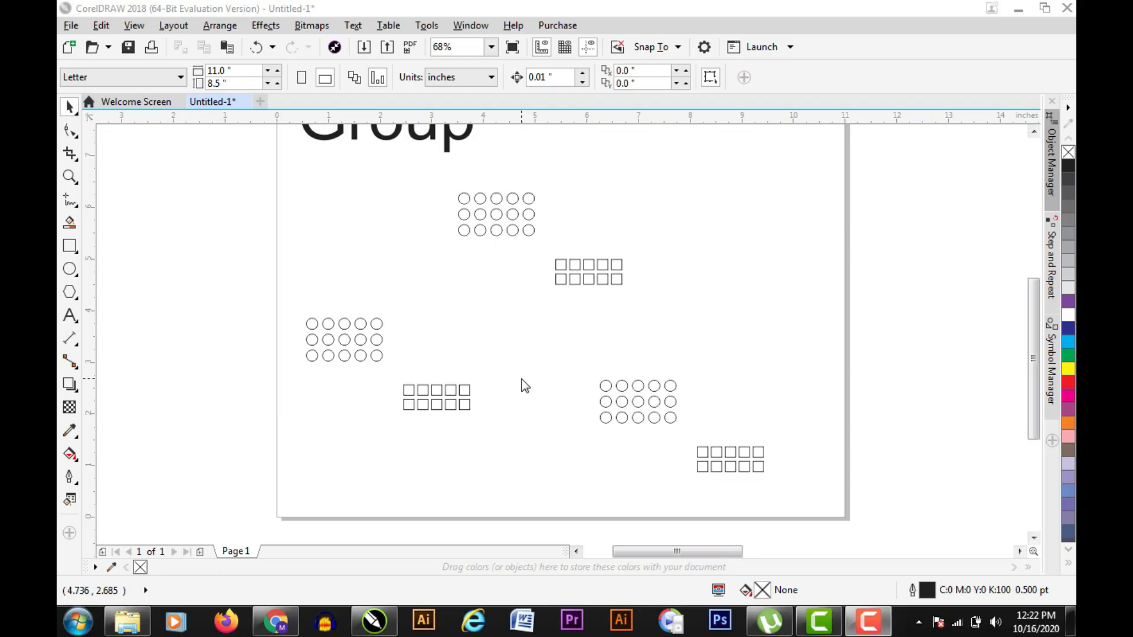
drag(383, 373, 515, 446)
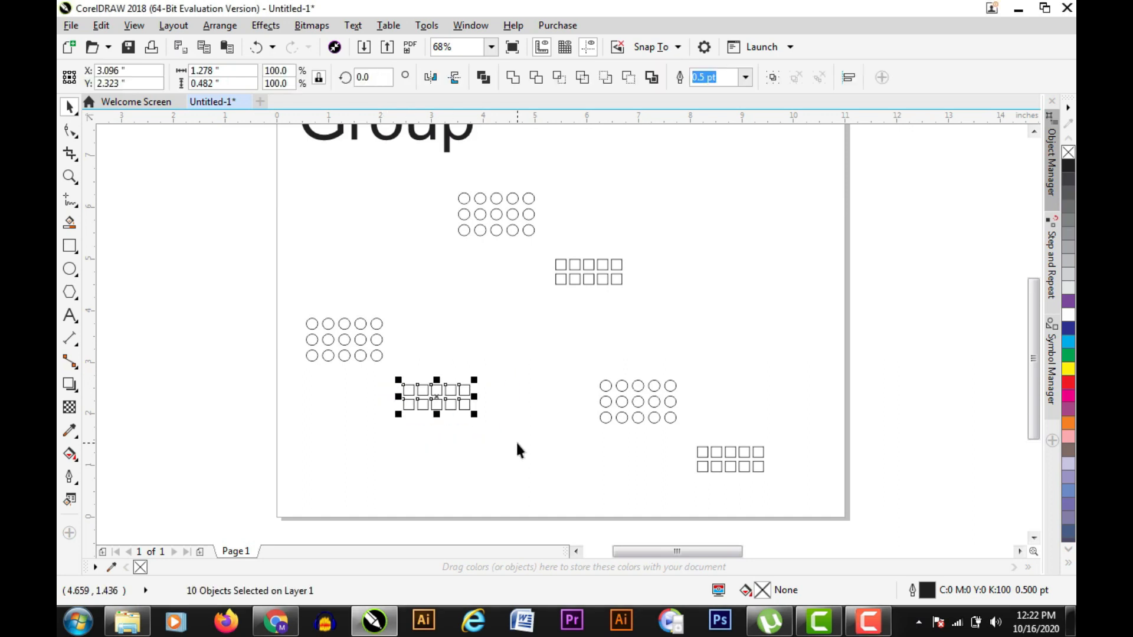
click(430, 363)
- Select individual squares across both rows of the lower-left square grid to check that each is separate
key(z)
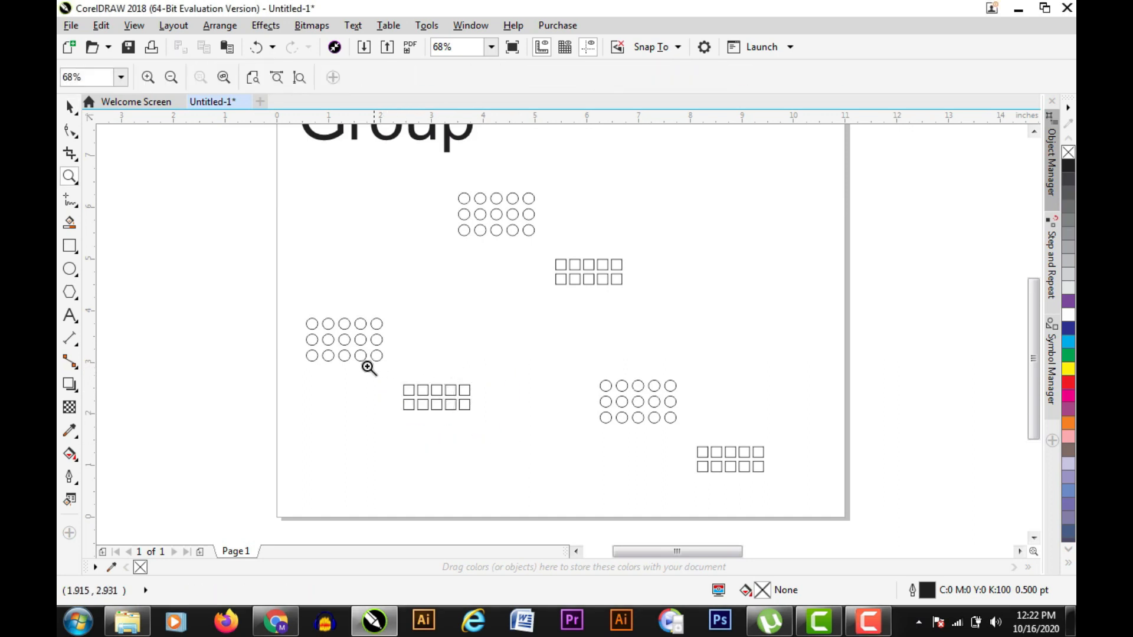
drag(367, 366, 497, 434)
click(69, 107)
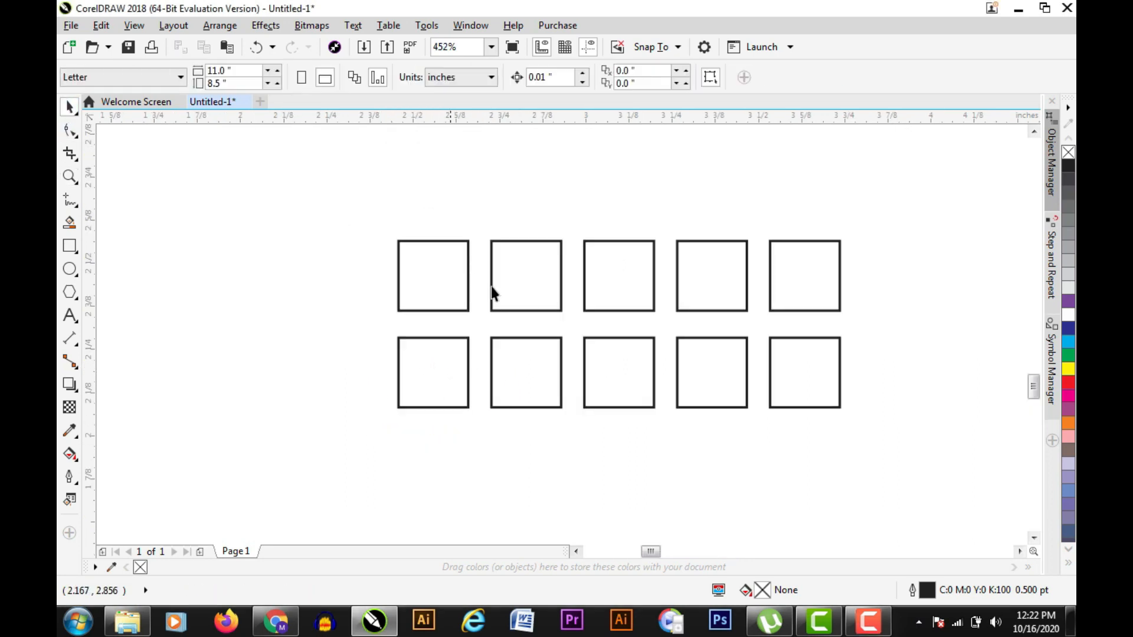
click(441, 277)
click(534, 278)
click(625, 278)
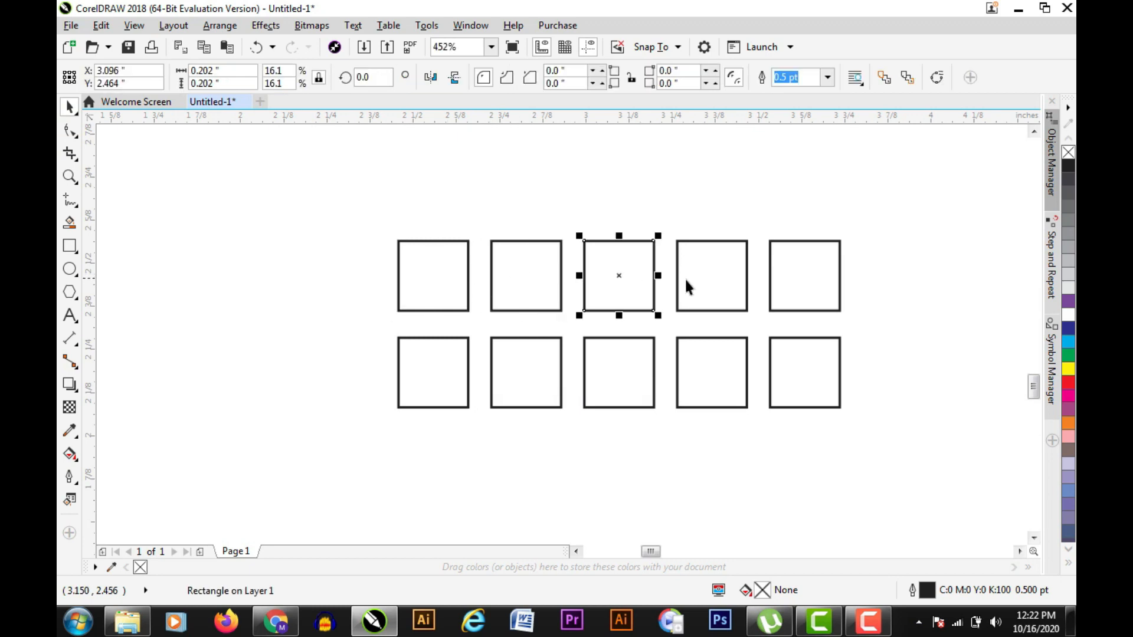
click(716, 278)
click(778, 282)
click(779, 369)
click(714, 363)
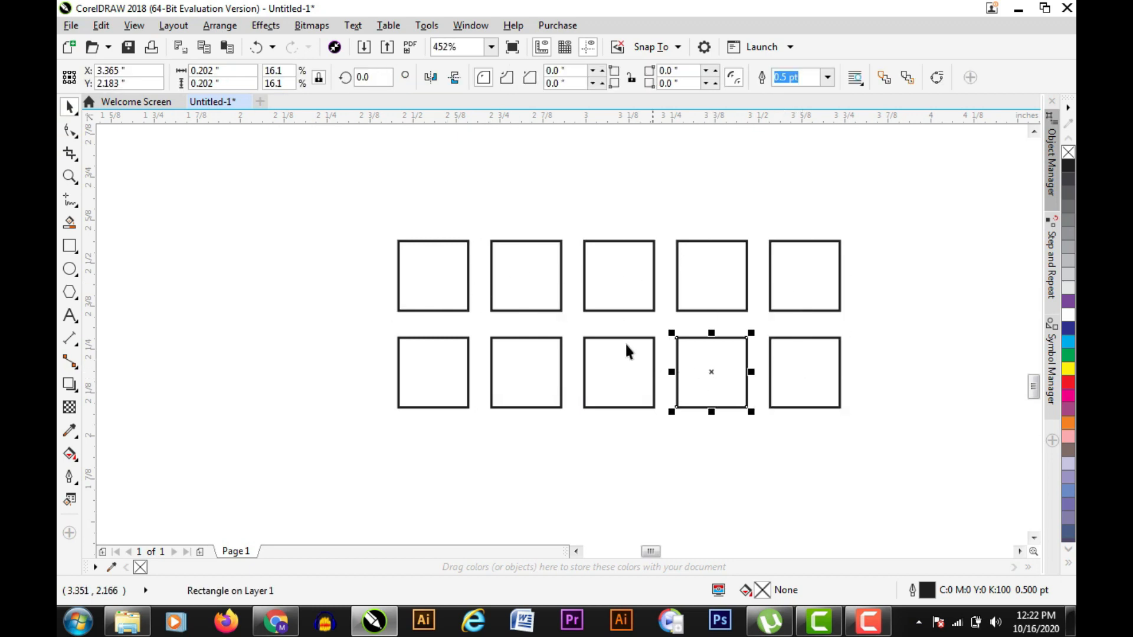
- Group the loose circles and squares of the leftmost set into one group with Group Objects
key(z)
right_click(533, 289)
right_click(534, 281)
drag(284, 145, 626, 417)
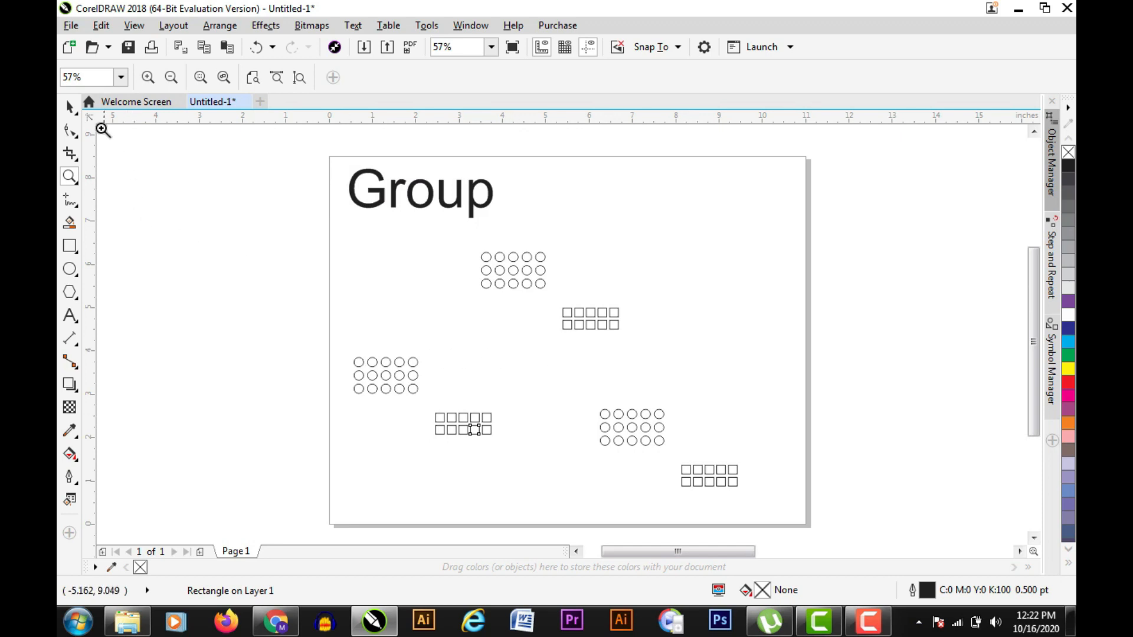
click(70, 107)
click(367, 290)
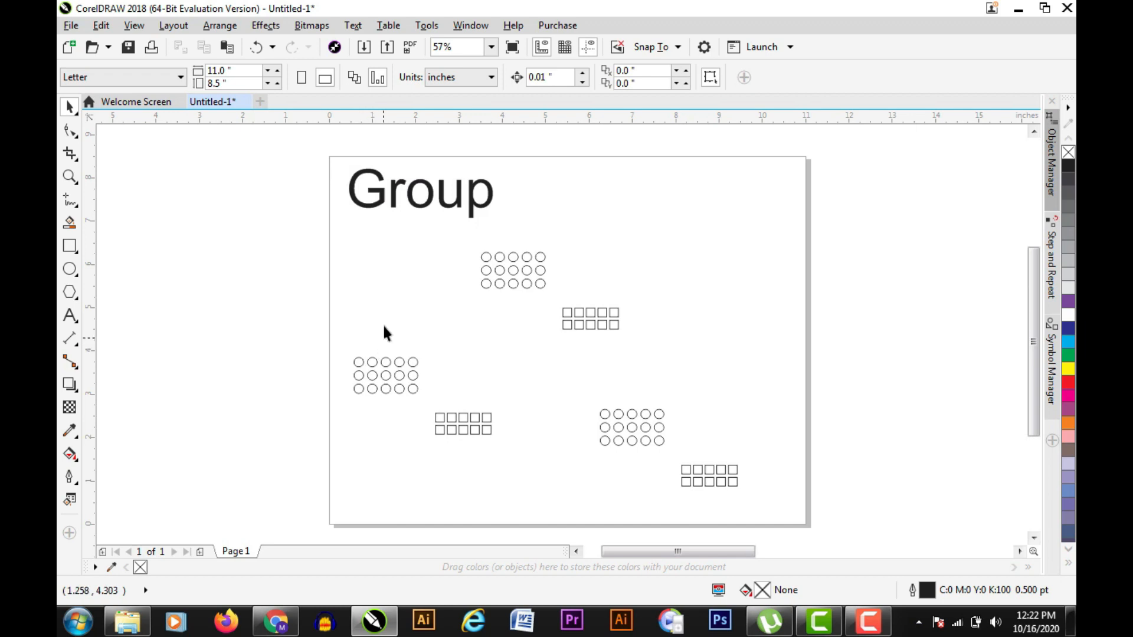
drag(321, 248, 851, 534)
click(292, 256)
drag(278, 255, 527, 405)
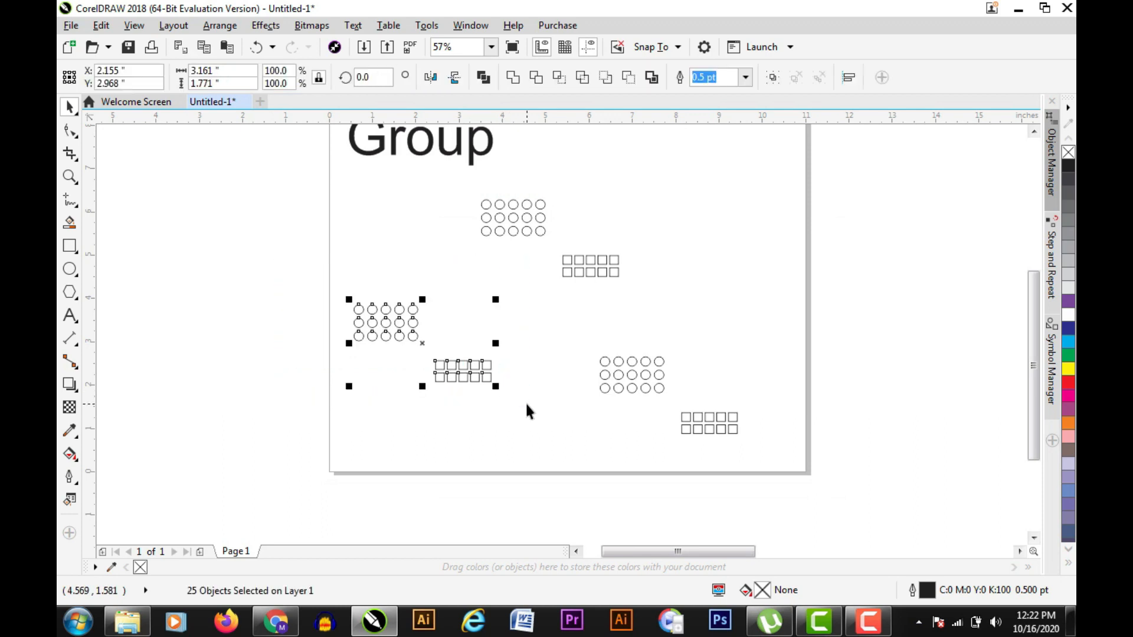
key(ctrl+g)
- Apply Group Objects to the upper and lower-right sets of circles and squares
click(462, 179)
drag(461, 180, 797, 468)
key(ctrl+g)
click(614, 317)
key(ctrl+g)
click(452, 214)
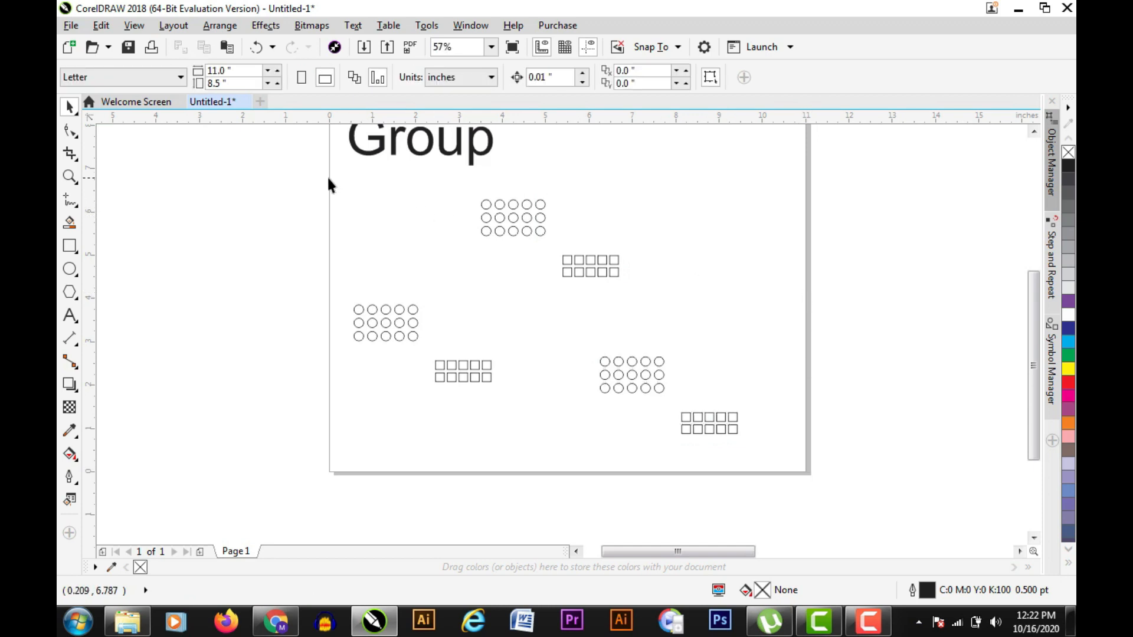
- Group the three sets of circles and squares into one large group and select it to check
drag(328, 184, 770, 453)
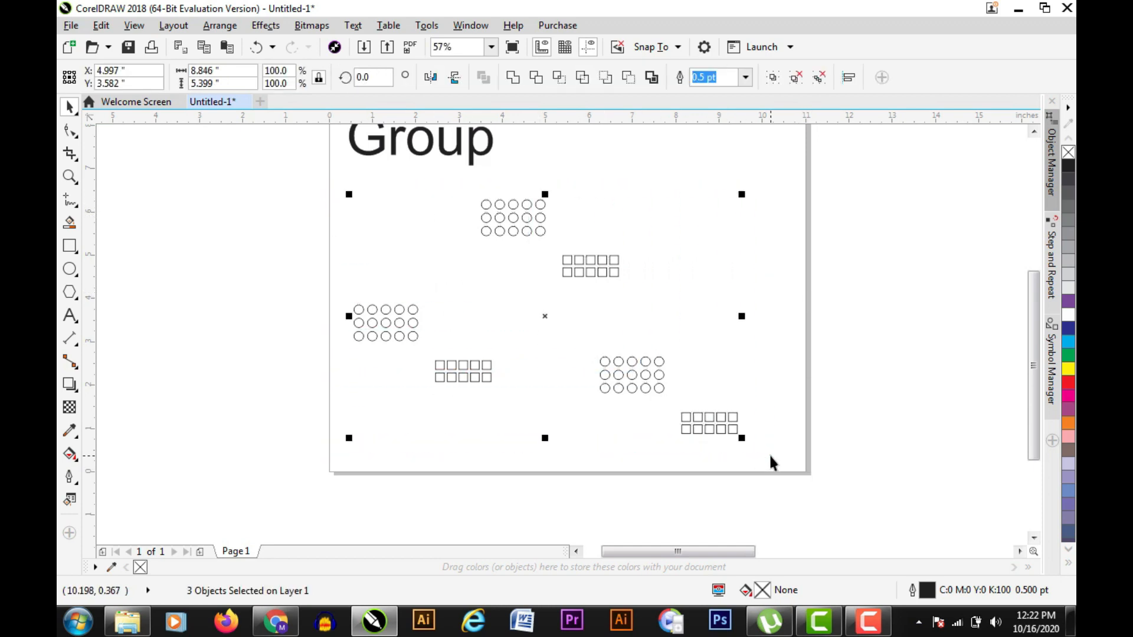
key(ctrl+g)
click(763, 304)
click(502, 214)
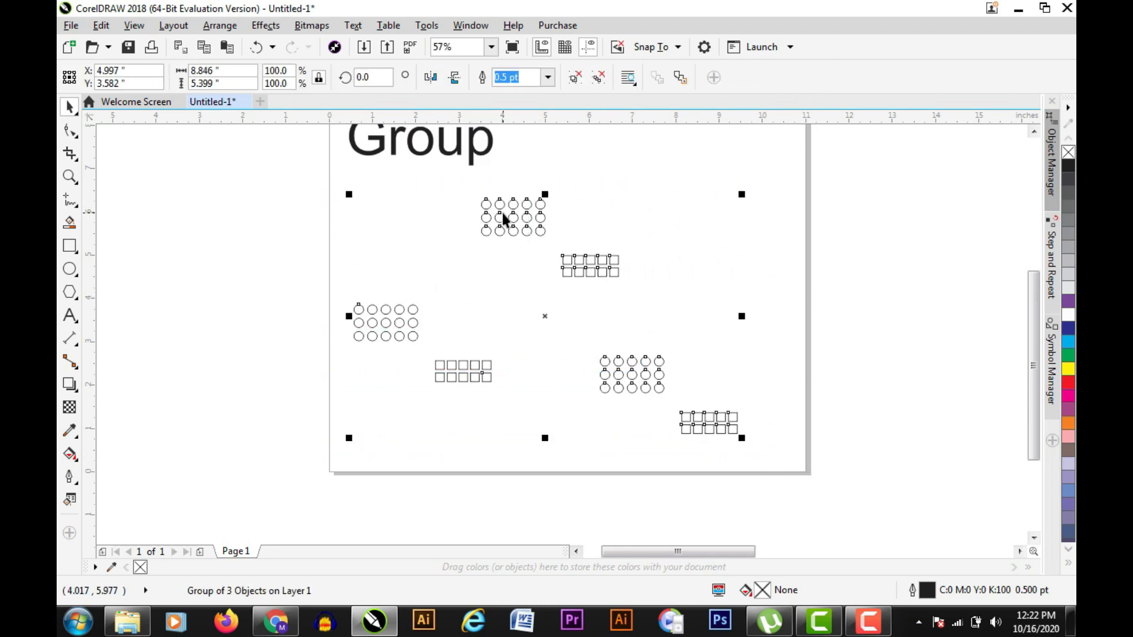
right_click(503, 215)
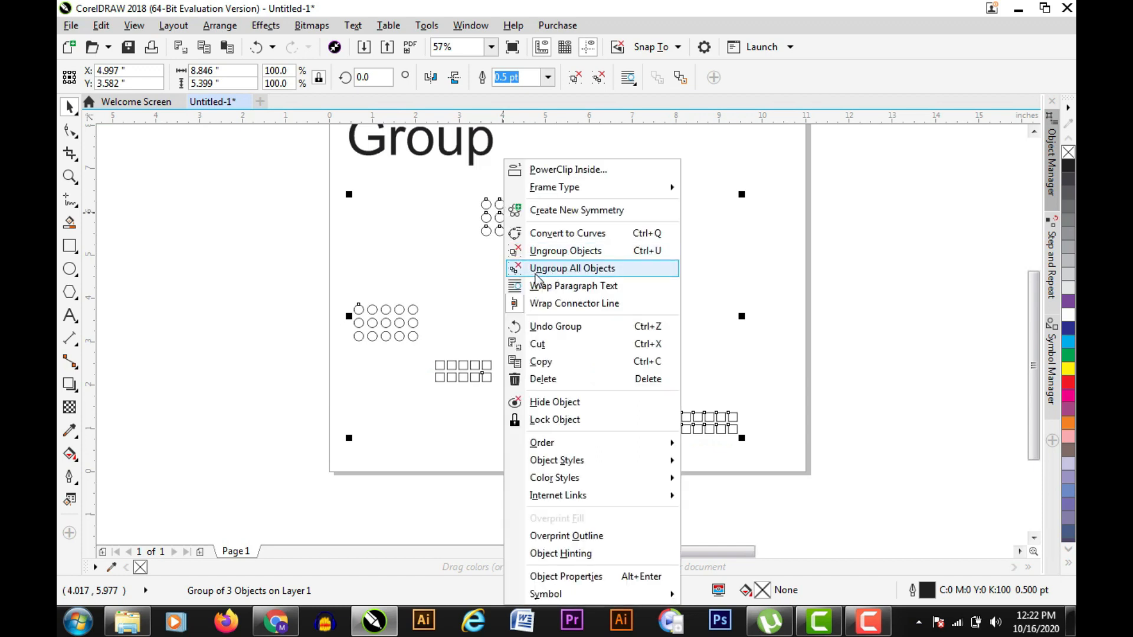
click(288, 170)
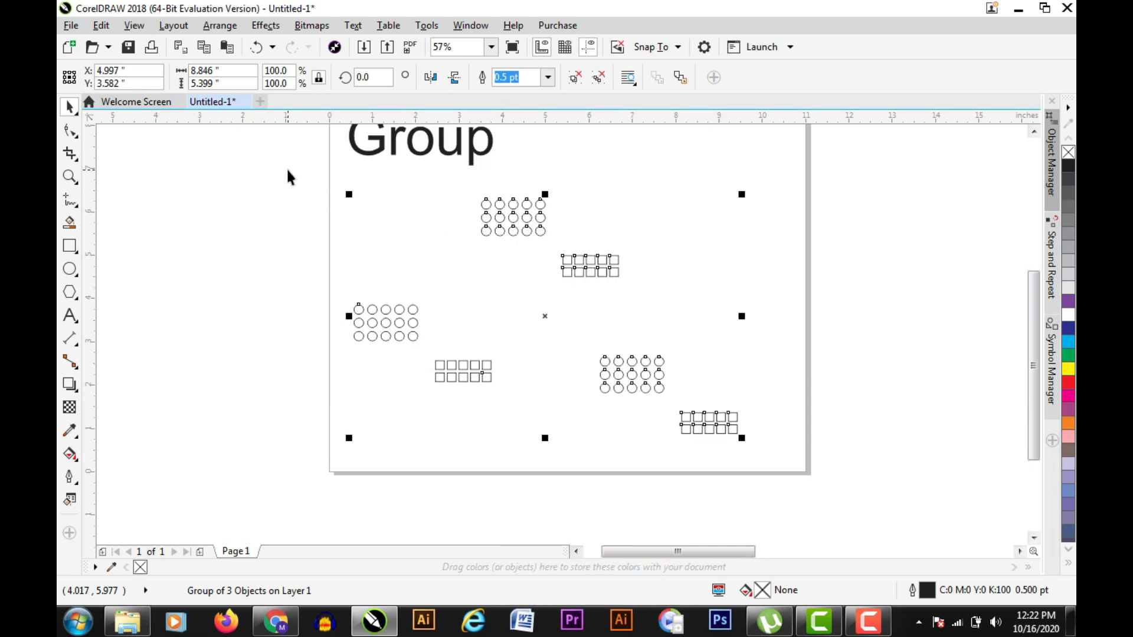
click(358, 168)
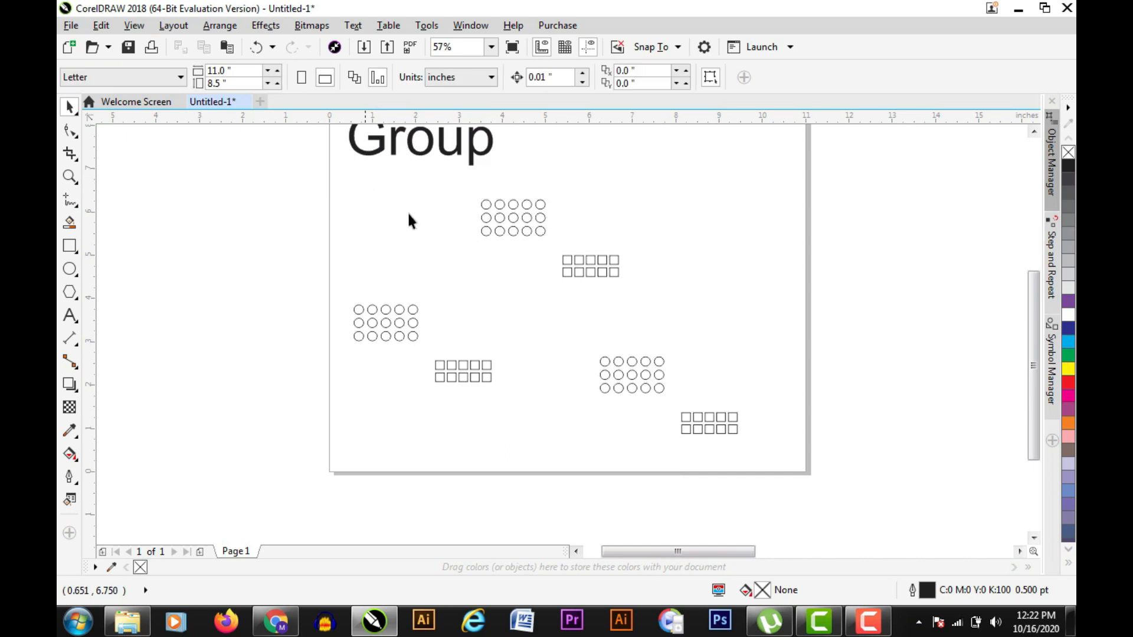
- Break the large nested group into individual circles and squares in one go with Ungroup All Objects
click(501, 203)
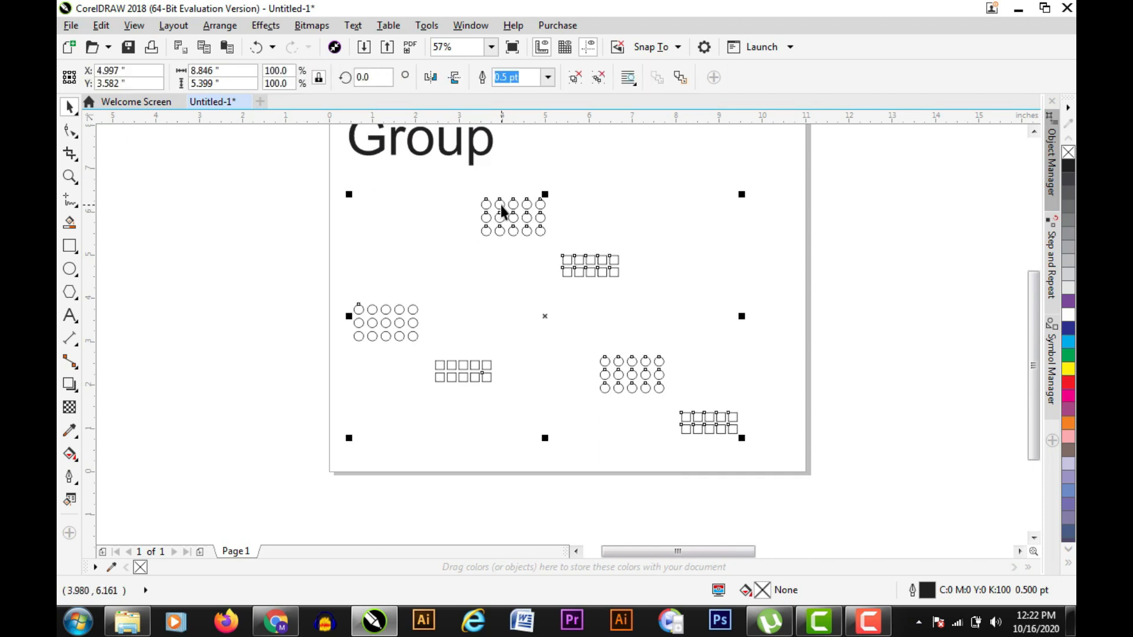
click(219, 26)
mouse_move(413, 163)
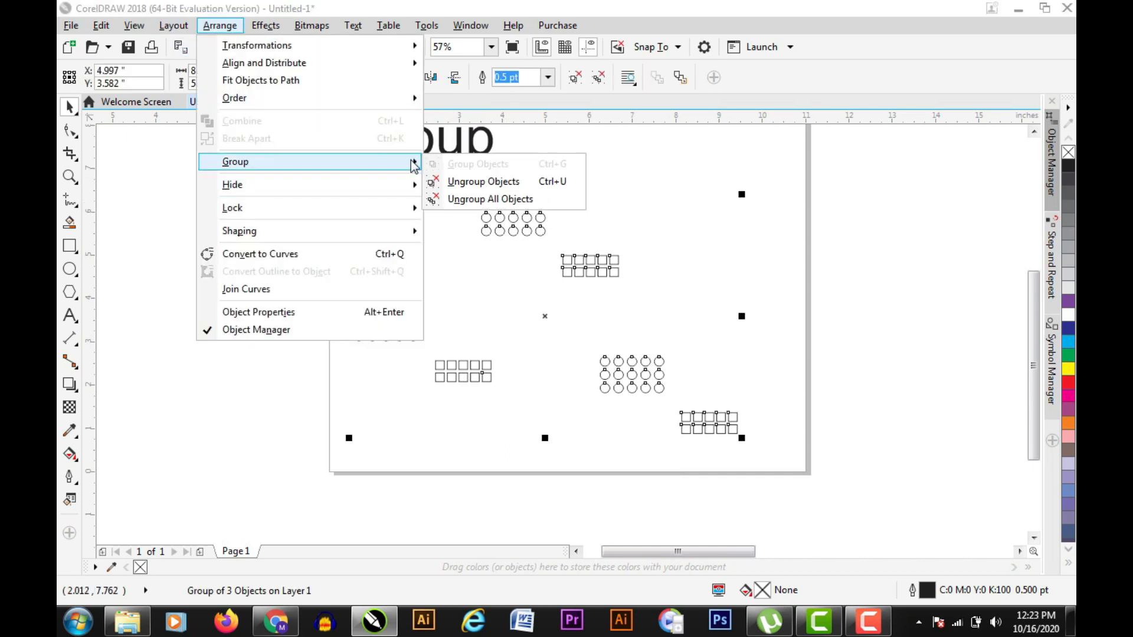
click(485, 200)
click(650, 194)
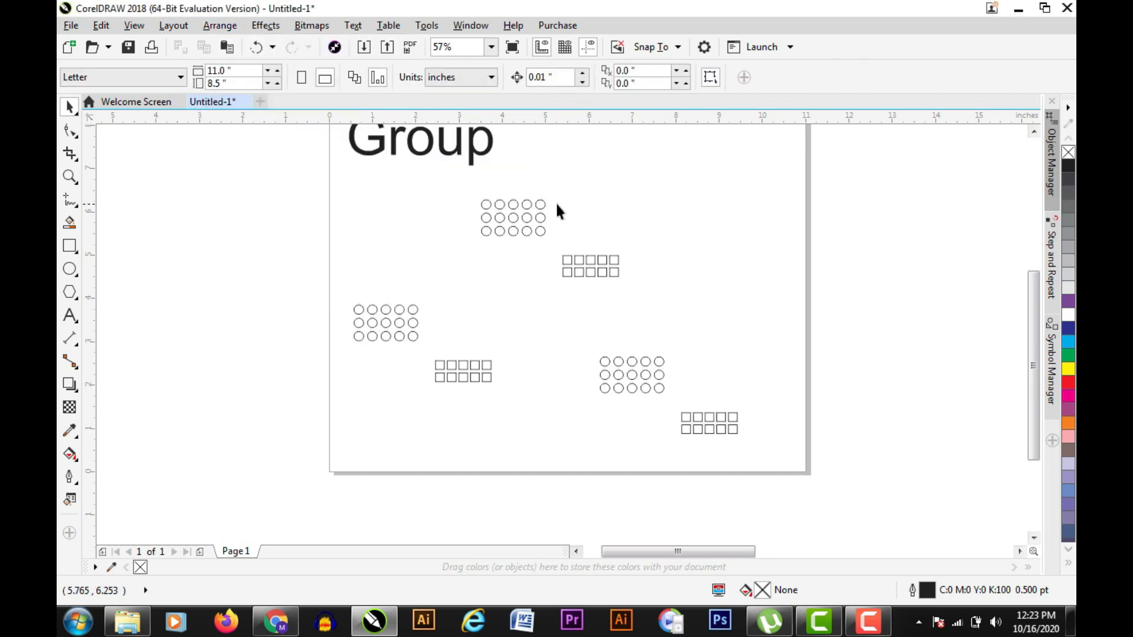
- Select single circles in the upper grid and a single square and circle in the left set to check full ungrouping
click(485, 219)
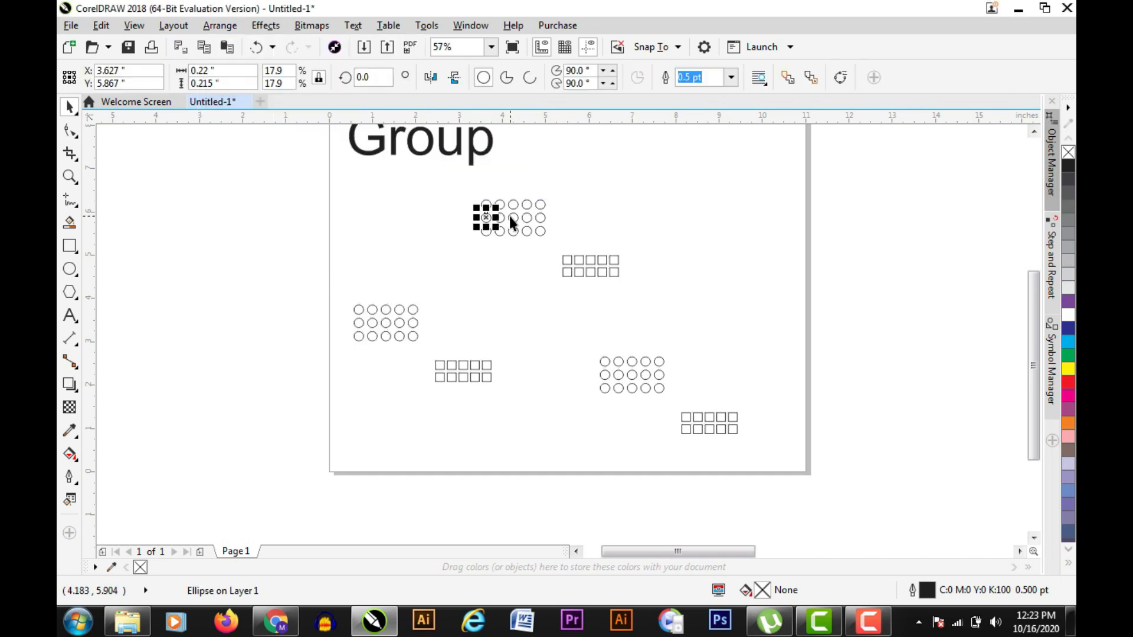
click(510, 216)
click(534, 219)
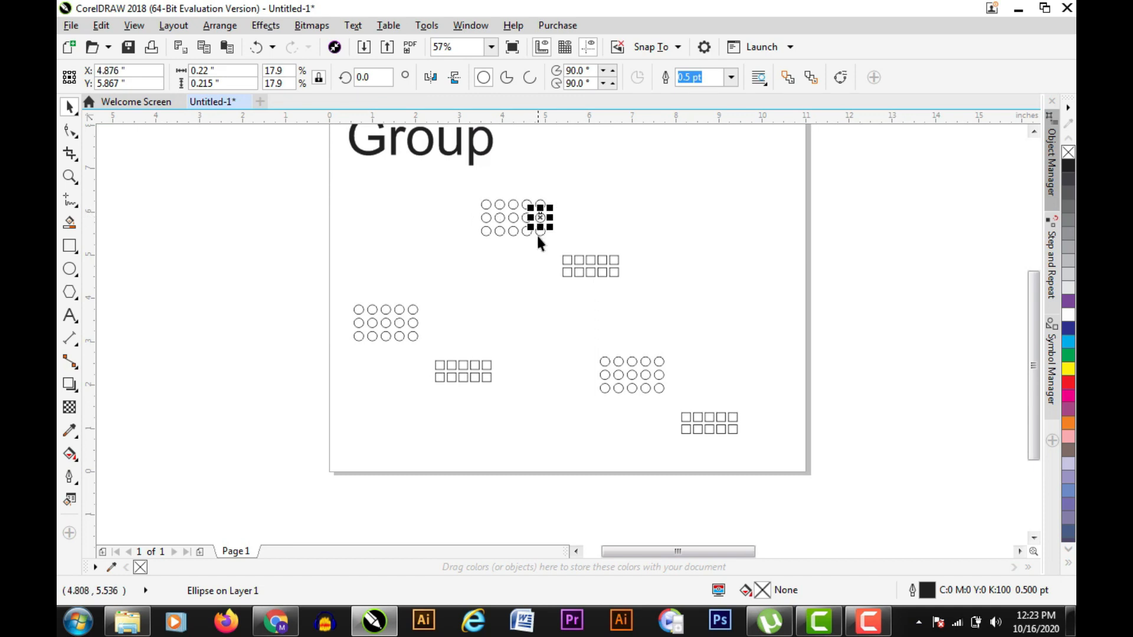
click(446, 364)
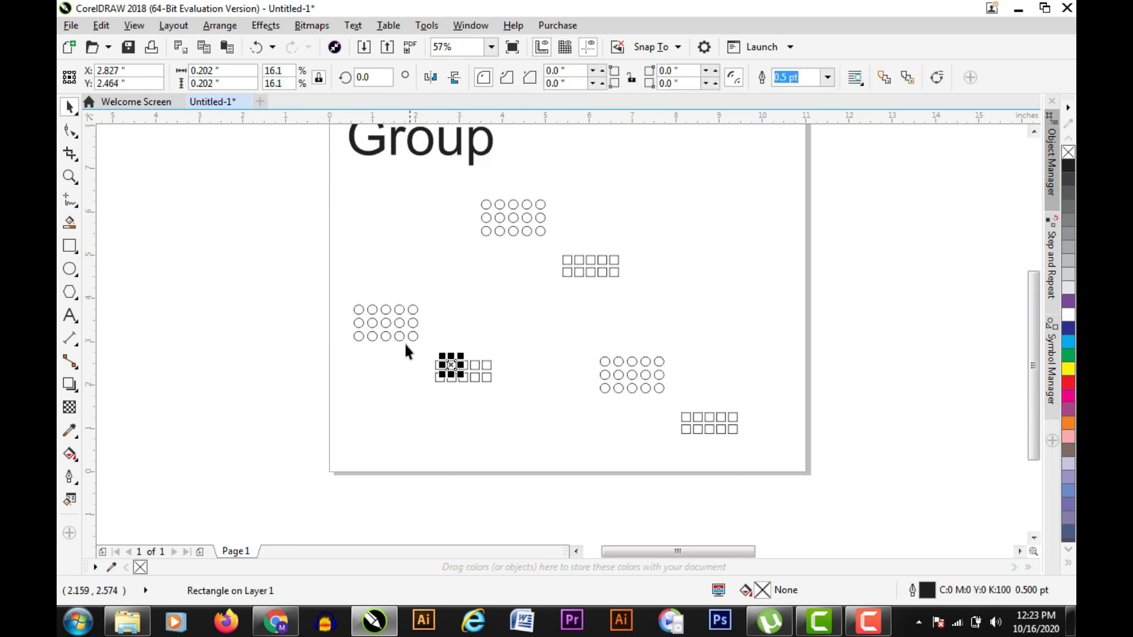
click(386, 325)
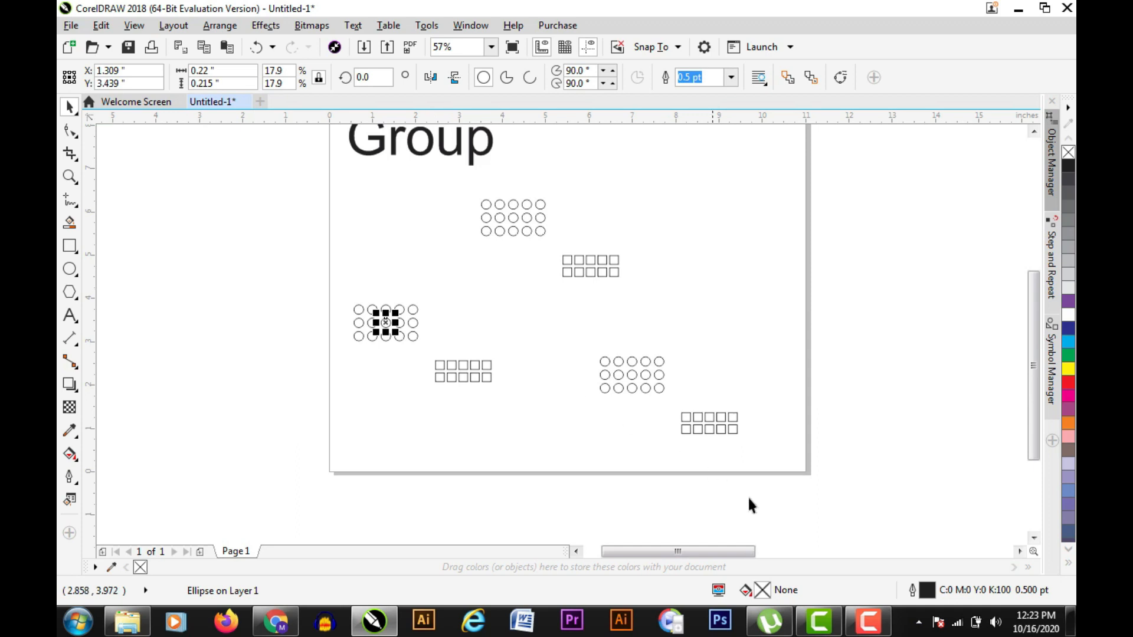
- Delete all the circles and squares below the "Group" title
drag(310, 180, 769, 455)
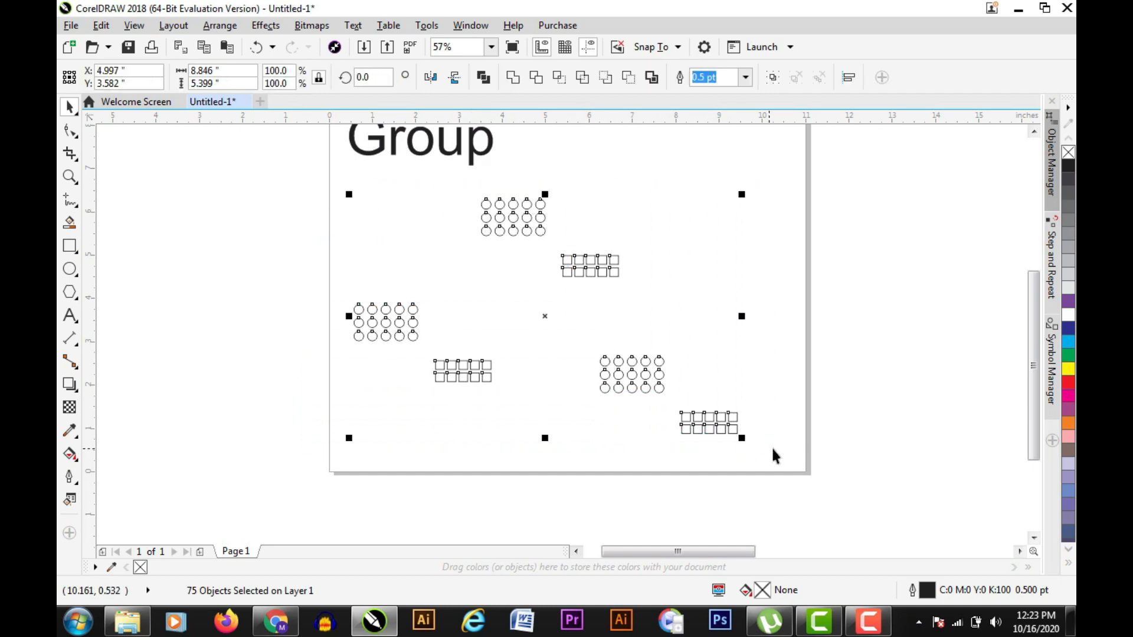
key(Delete)
click(1031, 129)
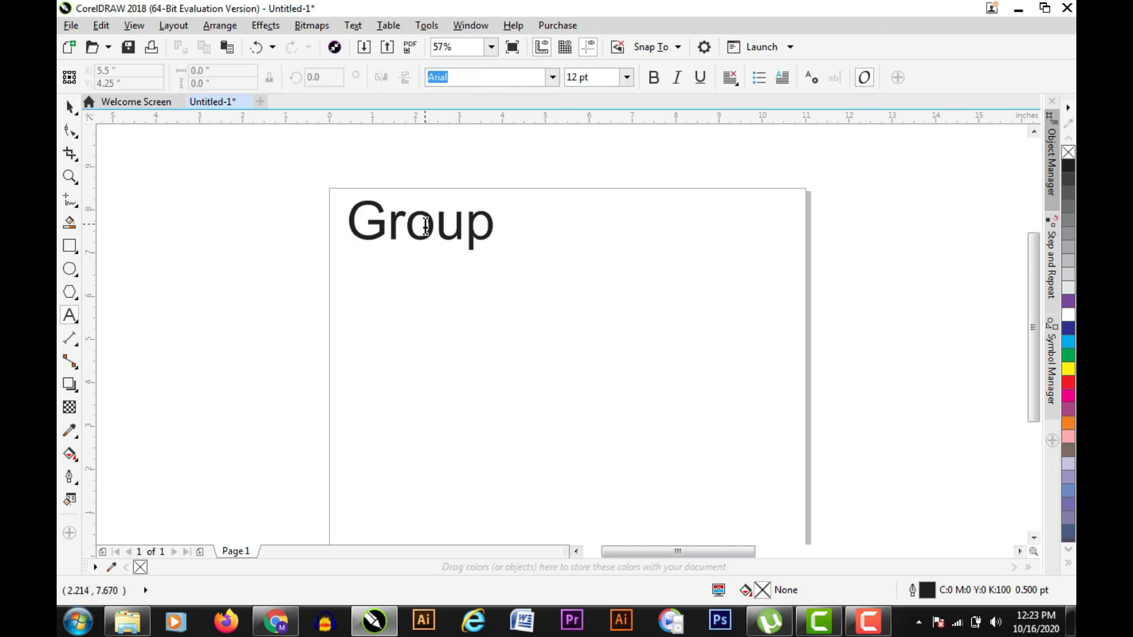
- Replace the "Group" title text with "Combine"
double_click(511, 223)
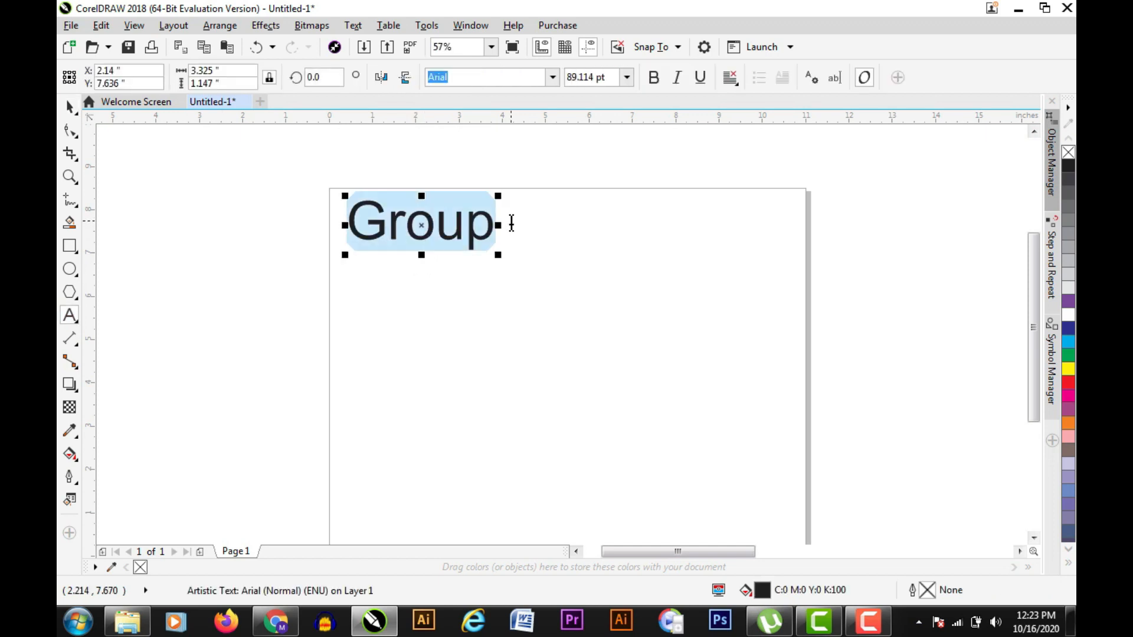
text(Combine)
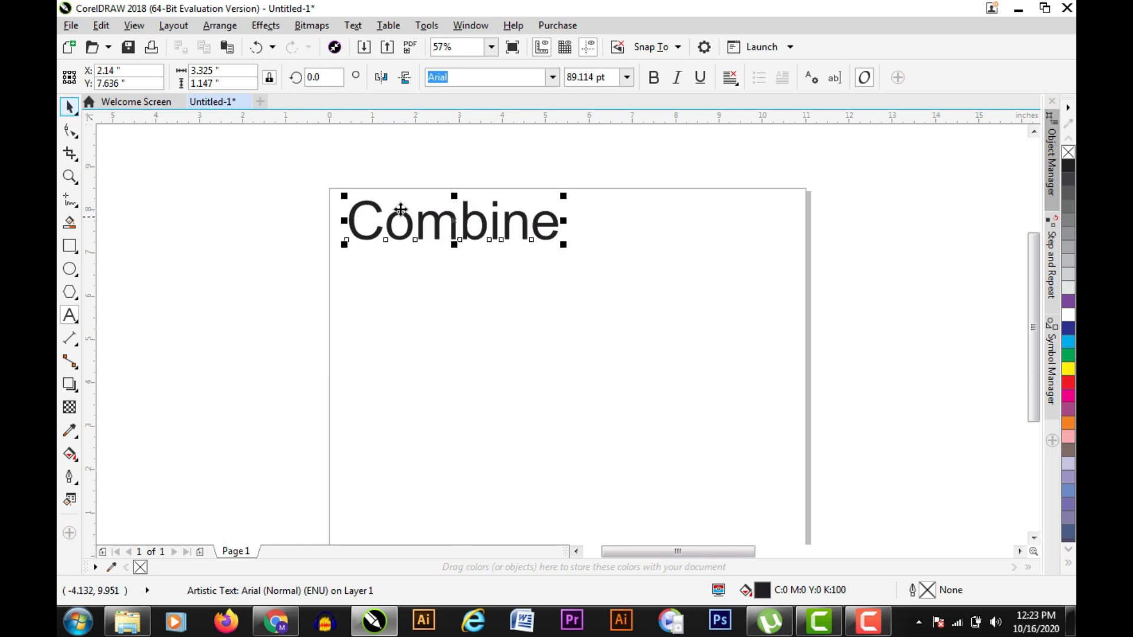
- Select the title and view which Combine and Break Apart commands are offered for it, leaving the title deselected
click(281, 172)
drag(281, 172, 604, 294)
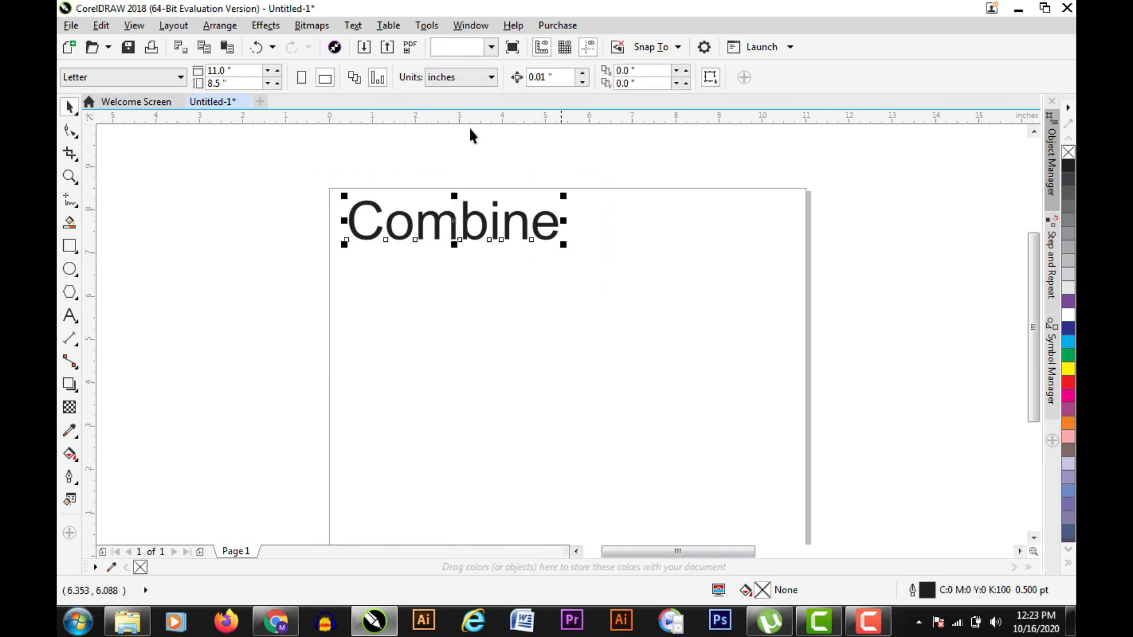
click(229, 30)
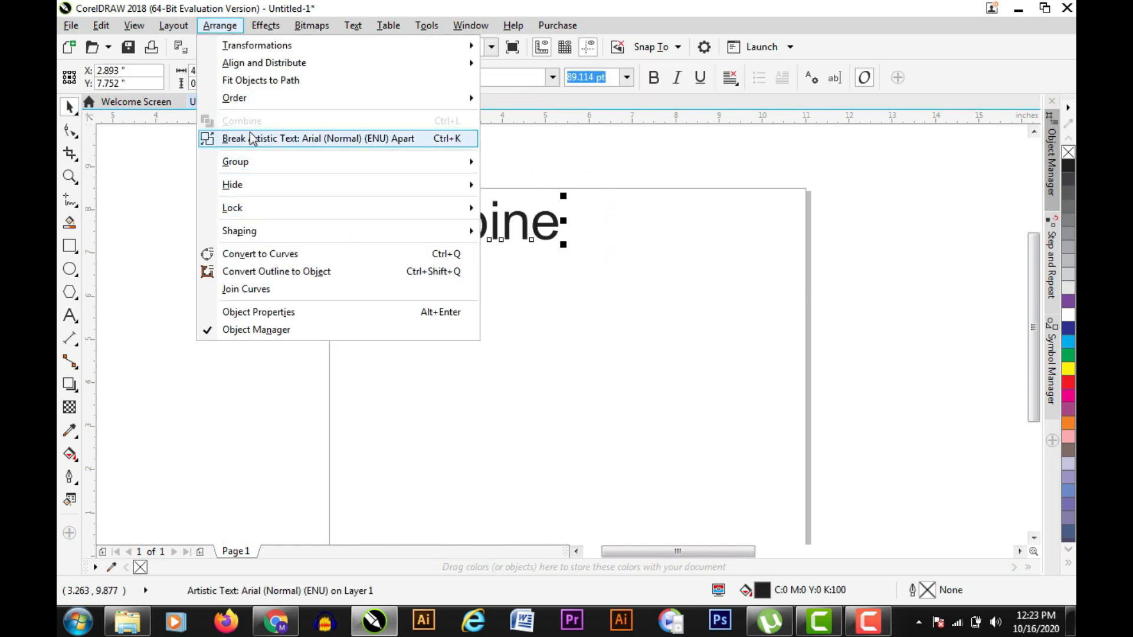
click(154, 214)
click(299, 322)
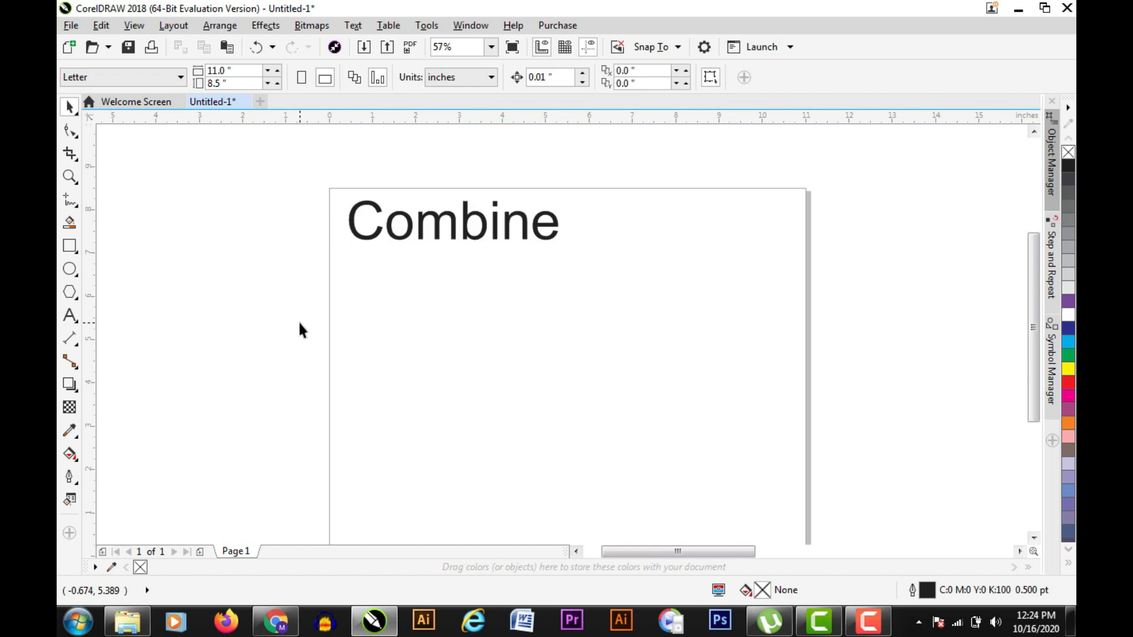
- Draw a circle about 1.36 in across below the title and place three copies of it around the page
click(69, 269)
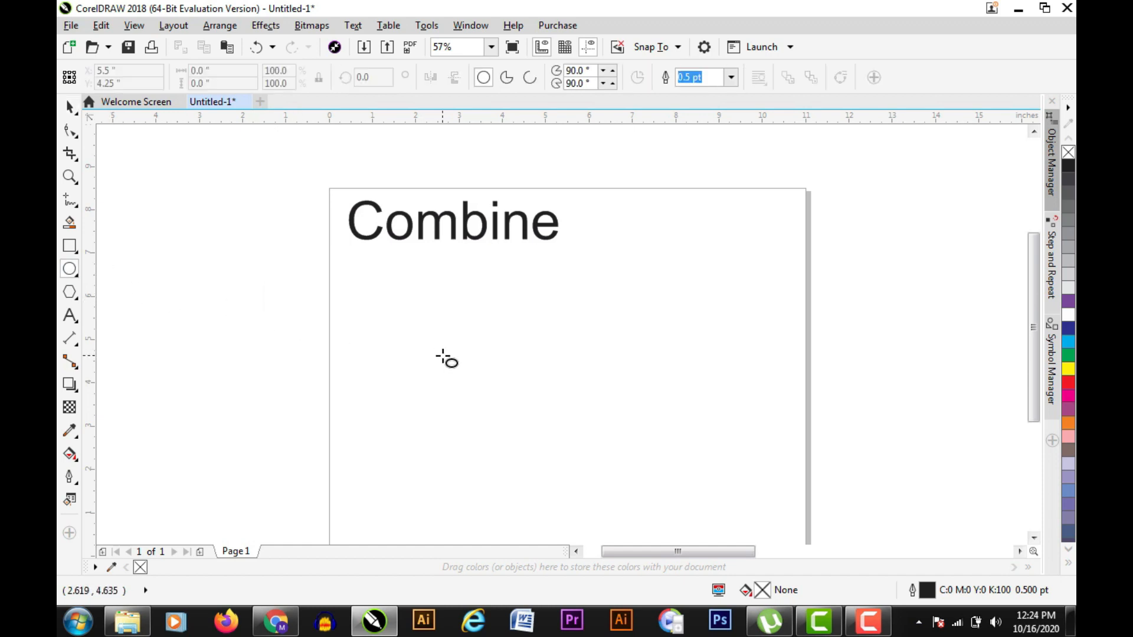
drag(479, 371, 512, 405)
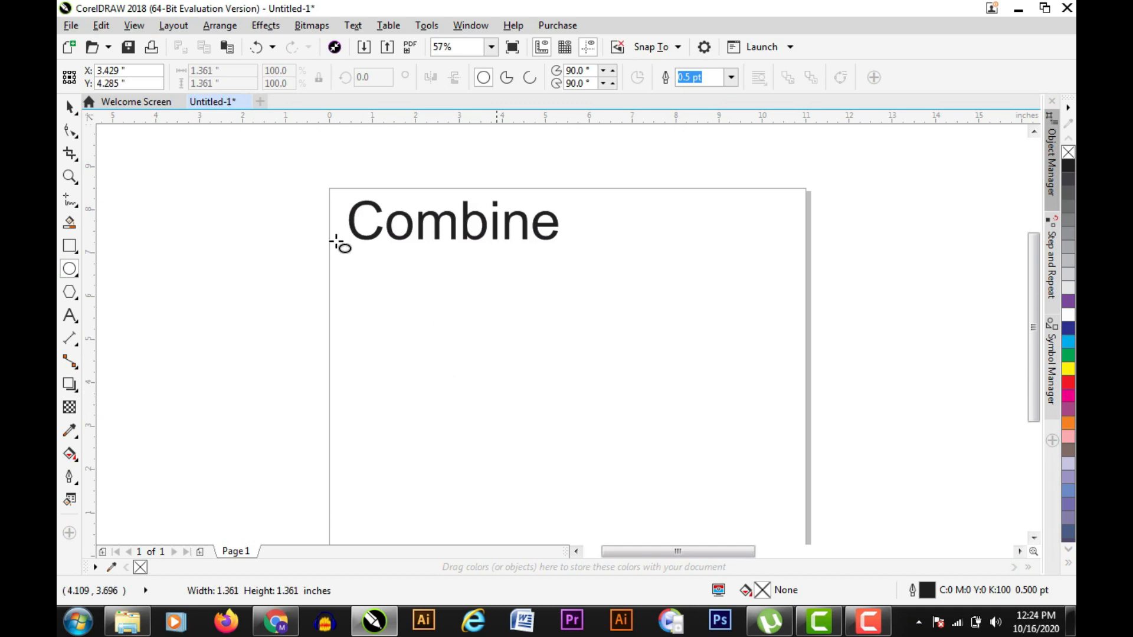
click(70, 106)
drag(413, 308, 624, 470)
drag(483, 375, 572, 300)
right_click(596, 376)
right_click(680, 331)
right_click(573, 300)
click(361, 265)
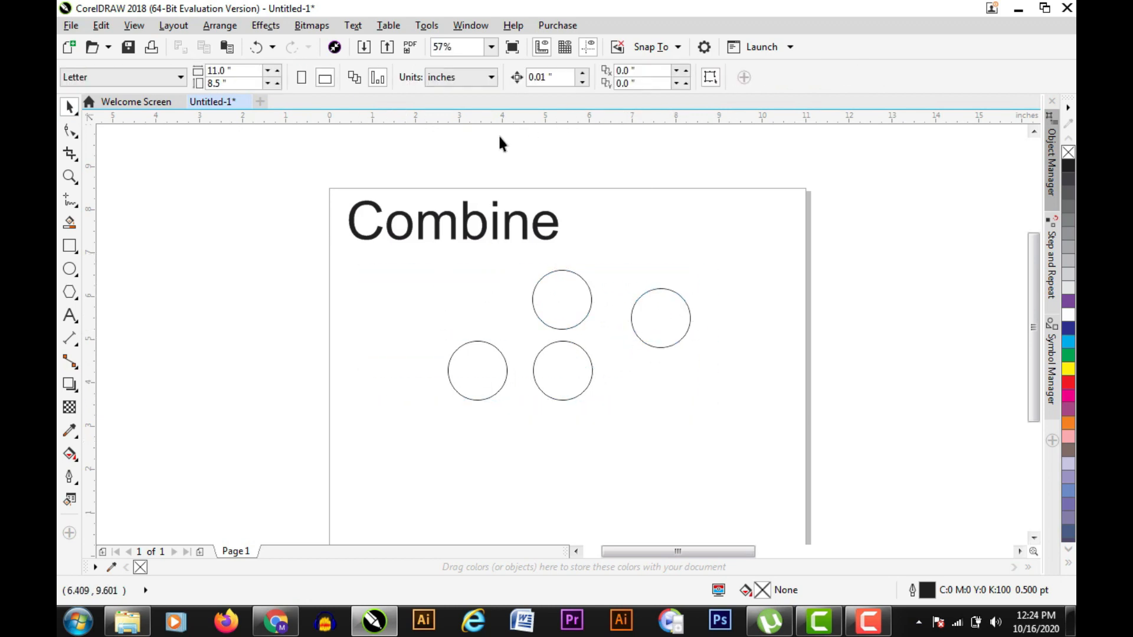
- Try combining the four circles into a single curve
drag(815, 452, 815, 453)
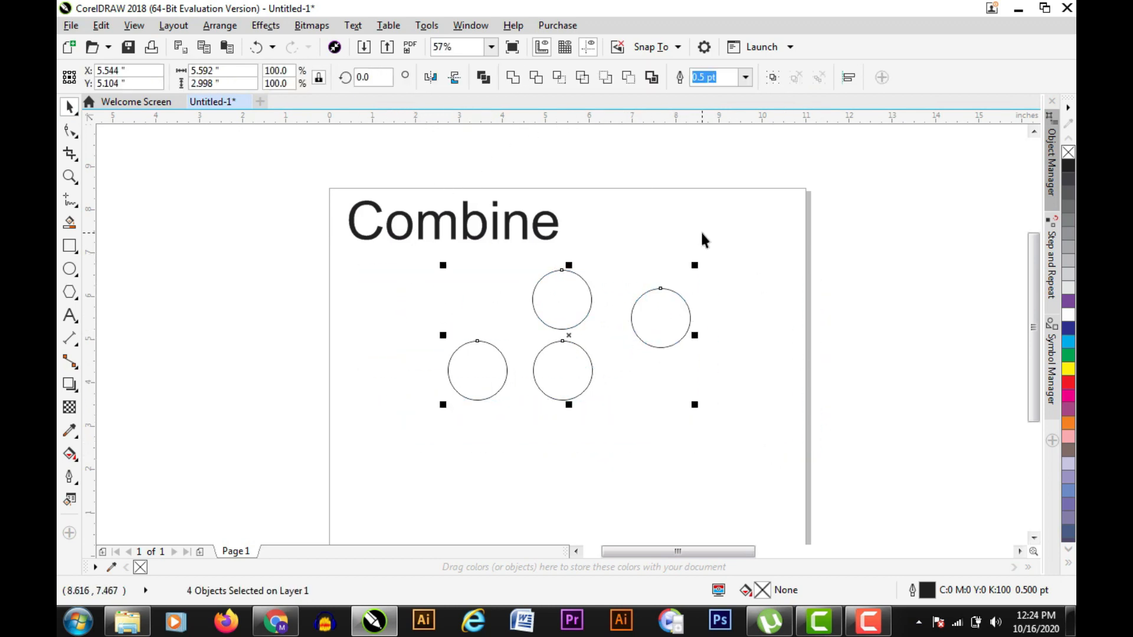
key(ctrl+l)
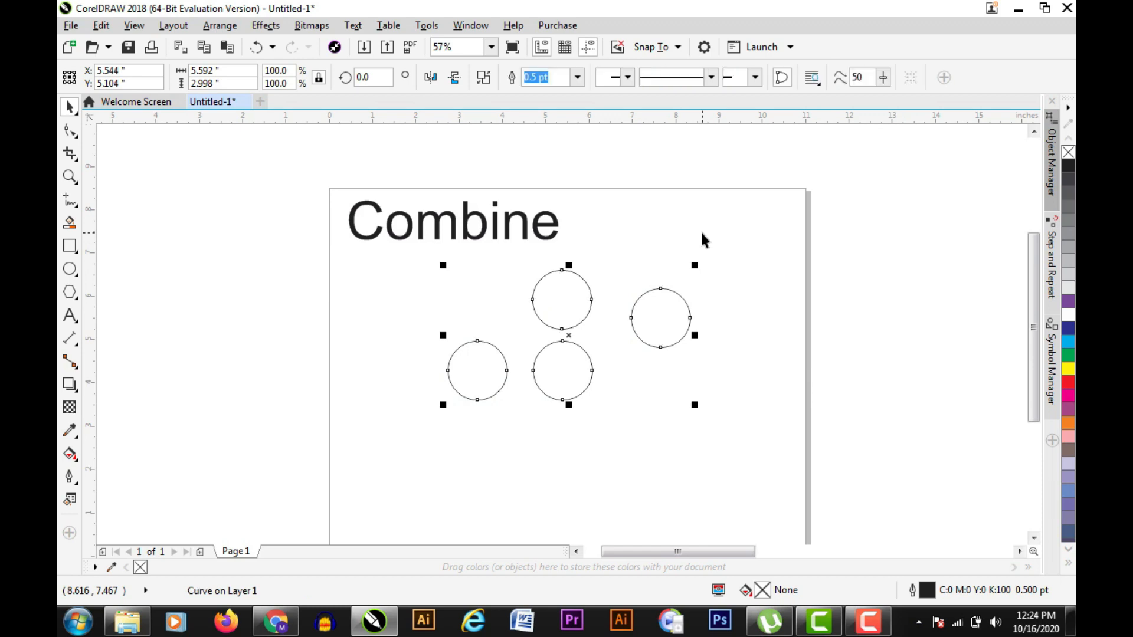
click(702, 236)
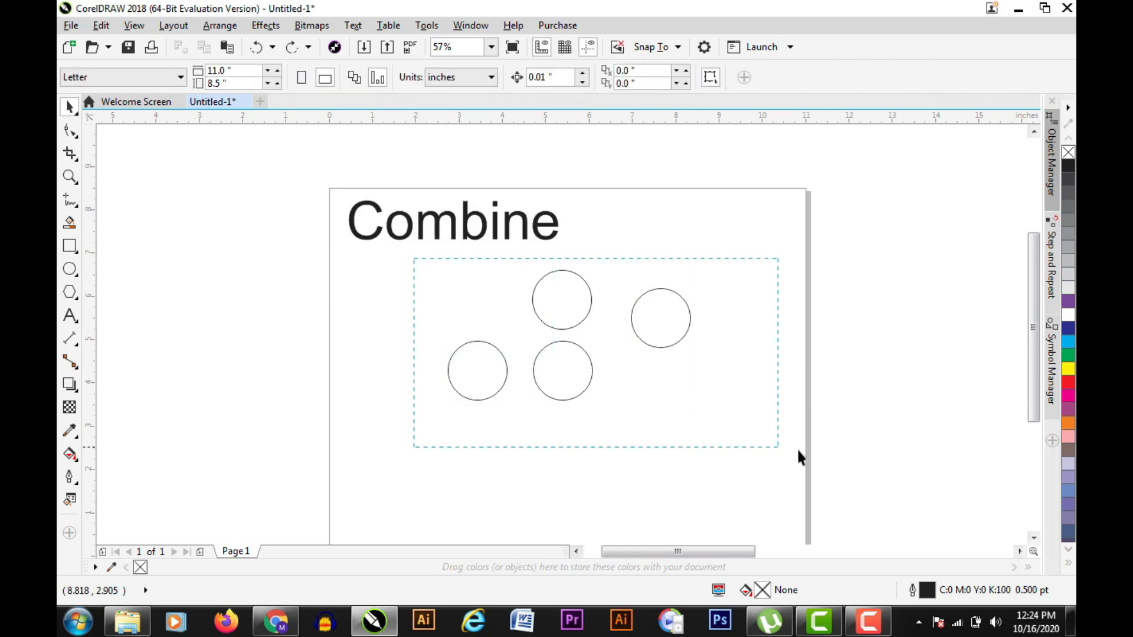
- Select all four circles, combine them into one curve and clear the selection
drag(796, 447, 797, 448)
click(220, 25)
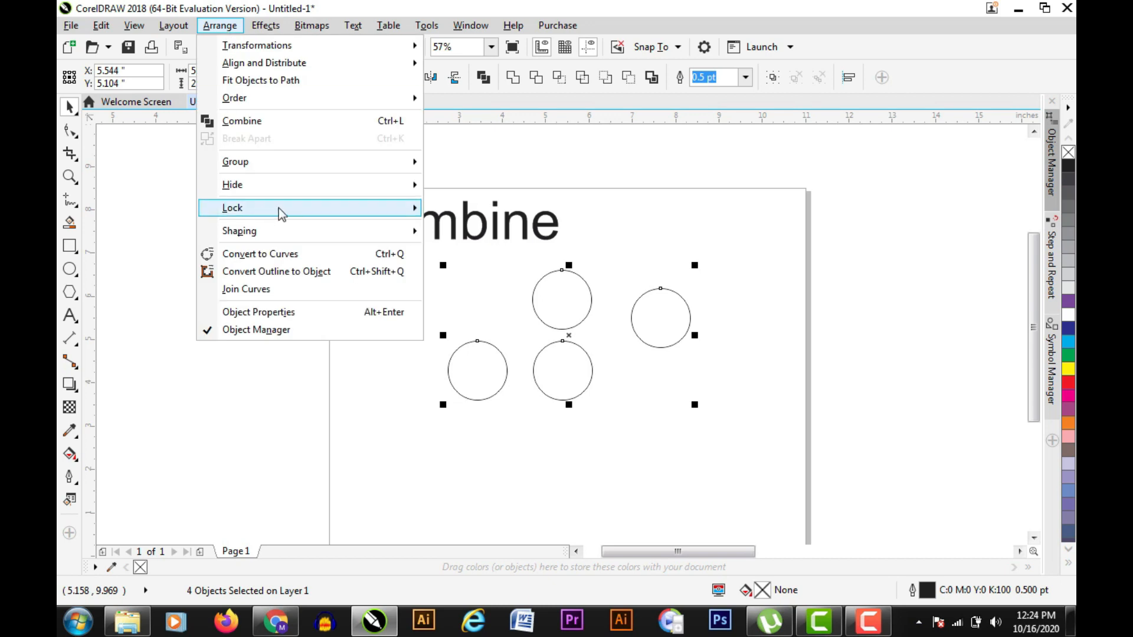
click(242, 120)
click(715, 213)
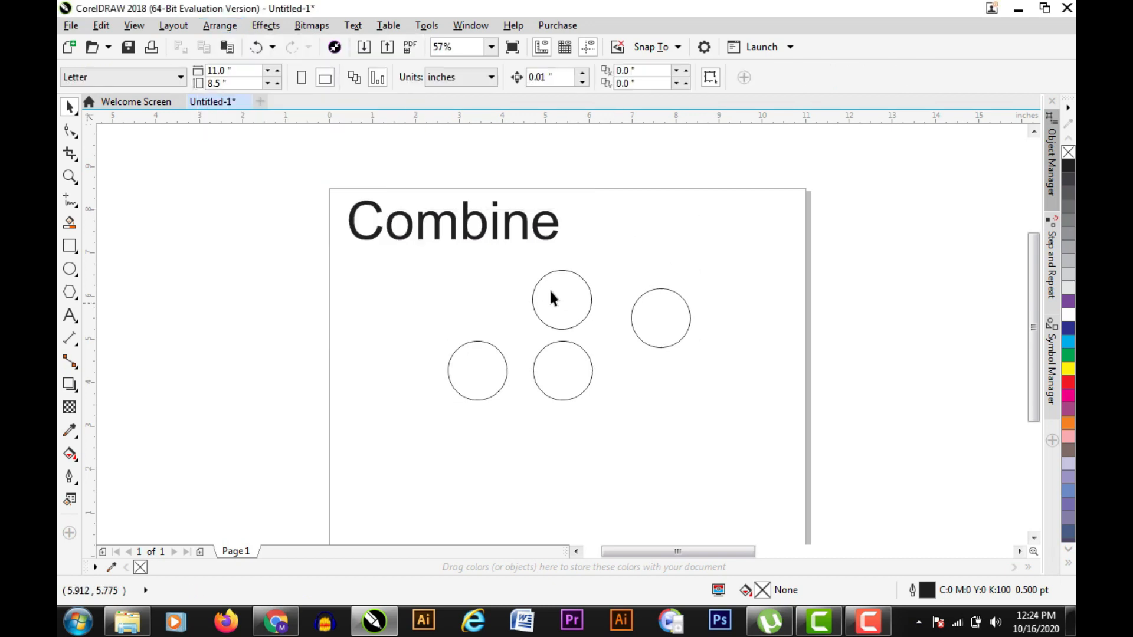
- Move the combined circles around the page to test them as one object, leaving them slightly lower and further right
drag(548, 290, 561, 325)
drag(561, 325, 460, 293)
drag(474, 307, 623, 390)
drag(615, 382, 592, 317)
click(670, 219)
click(610, 324)
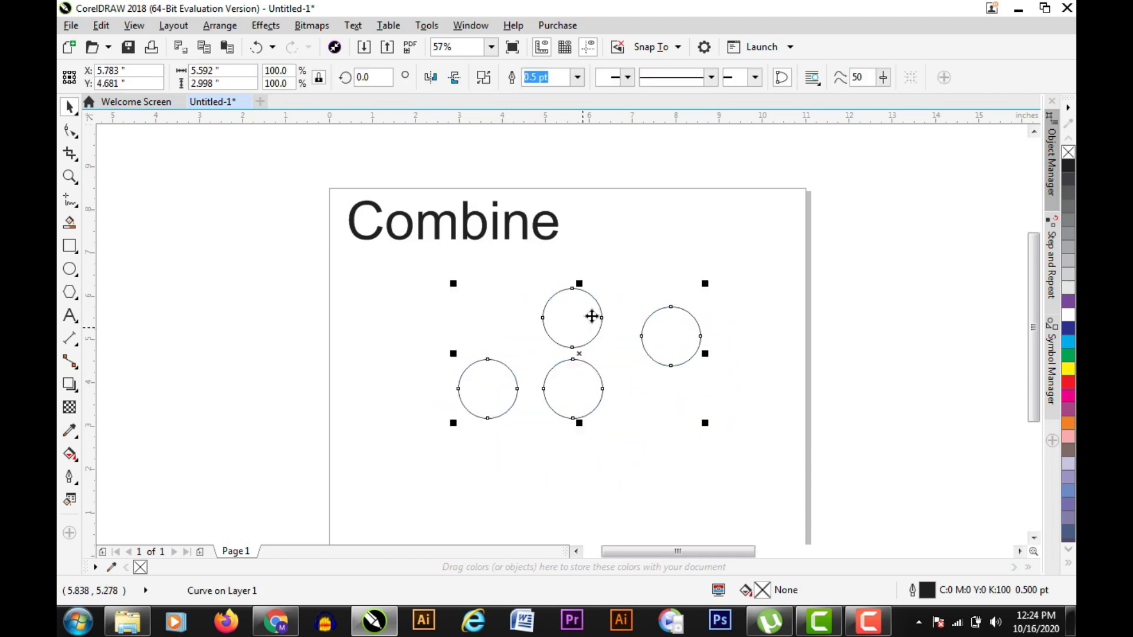
click(628, 242)
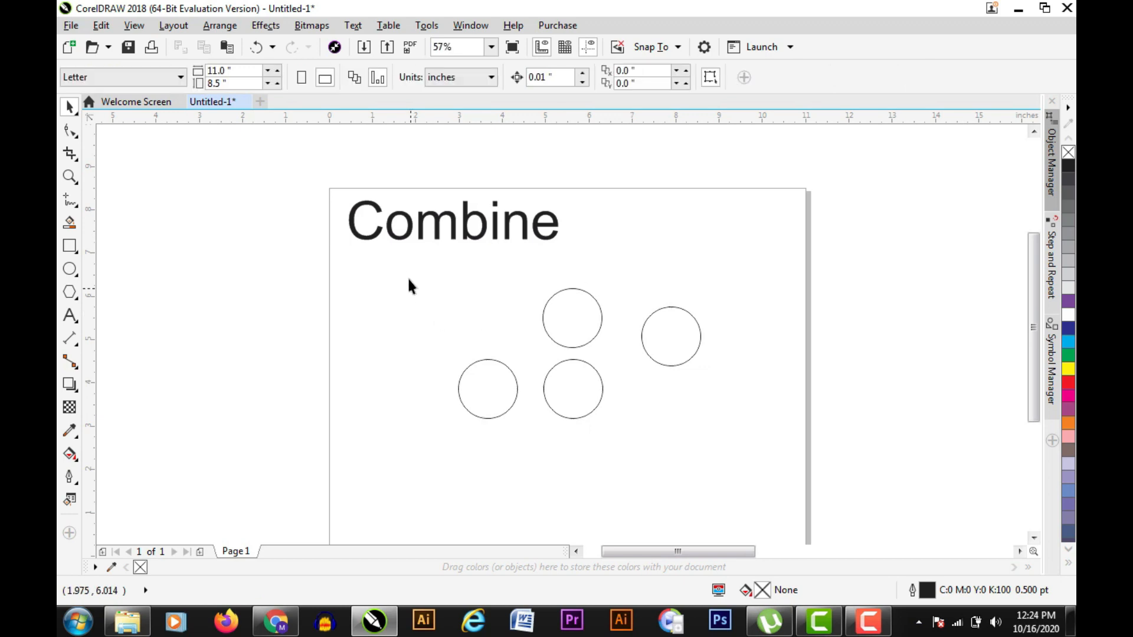
- Delete the combined circles below the title
drag(407, 275, 769, 450)
key(Delete)
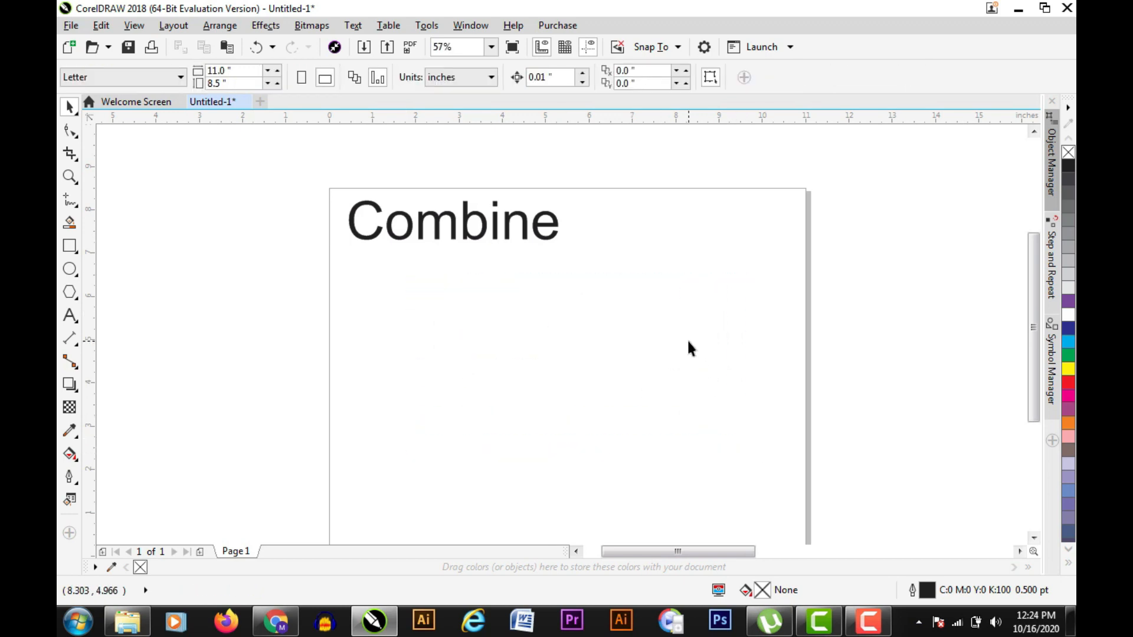
- Draw an open two-segment line shaped like "<" below the title, about 2.37 in wide and 4.67 in high
click(71, 201)
click(561, 278)
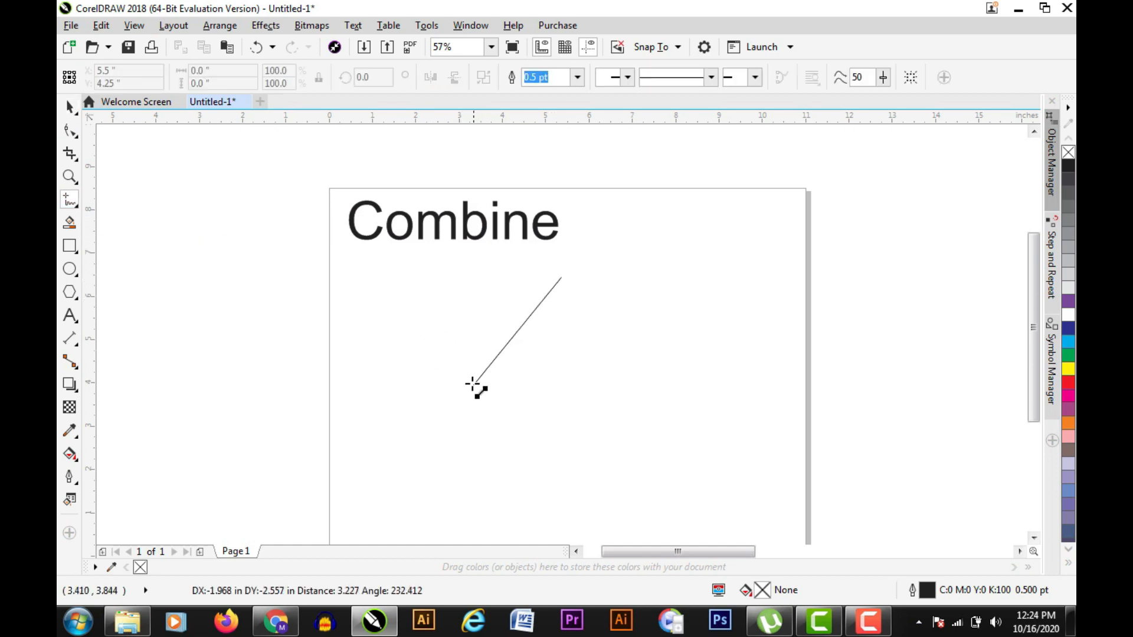
click(472, 380)
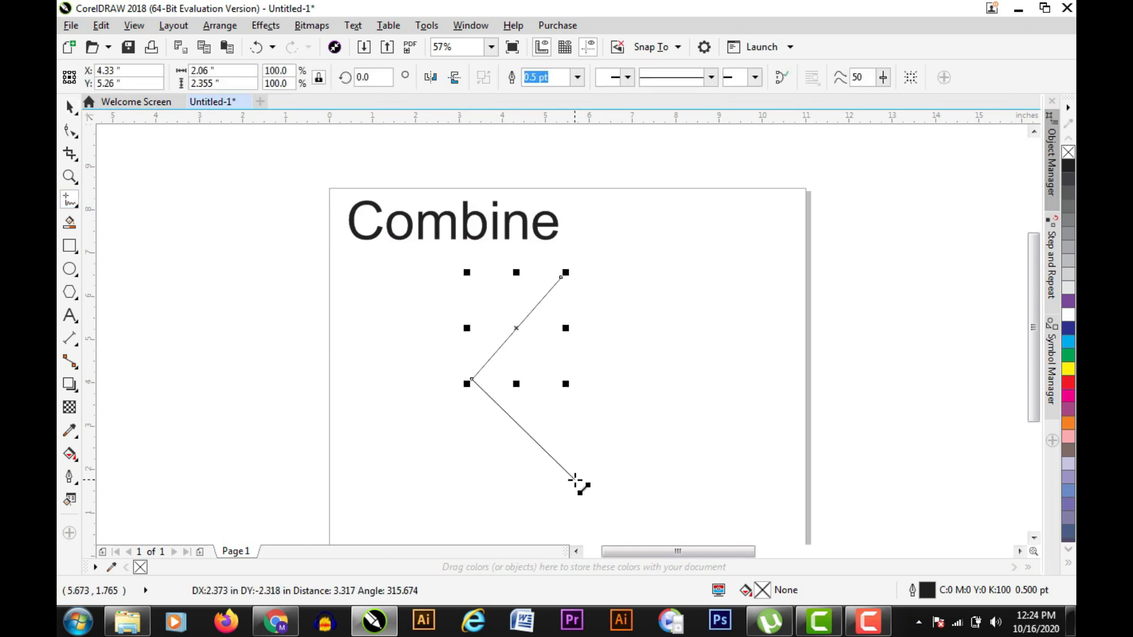
click(575, 480)
click(70, 106)
click(413, 329)
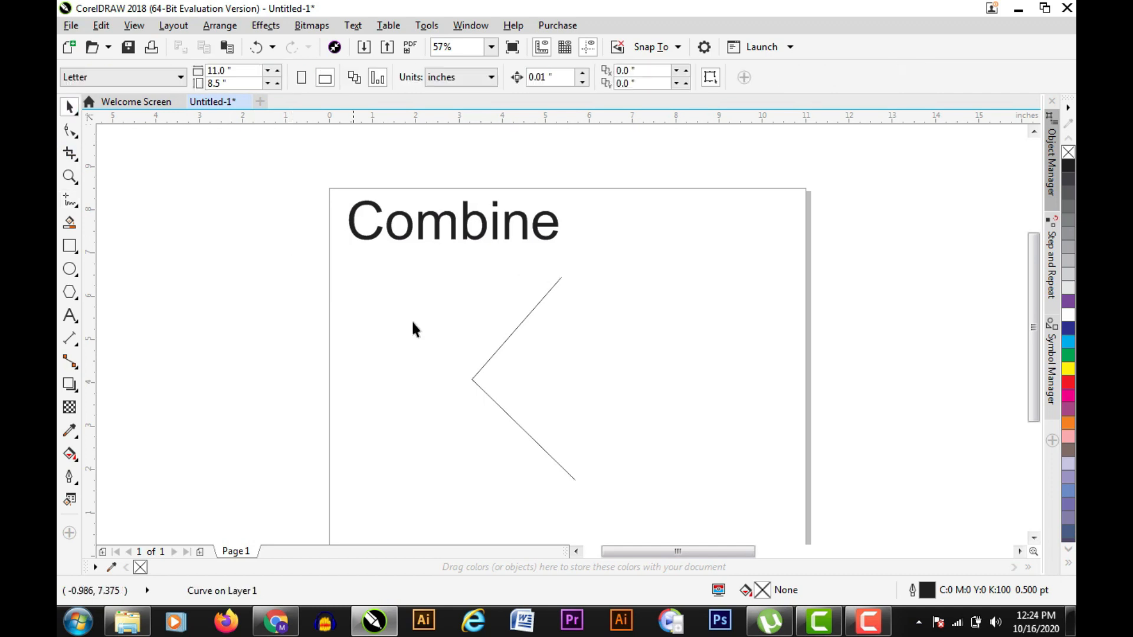
- Place a vertical guideline at 5.36 in through the line's upper endpoint and move the lower end node onto it
click(550, 285)
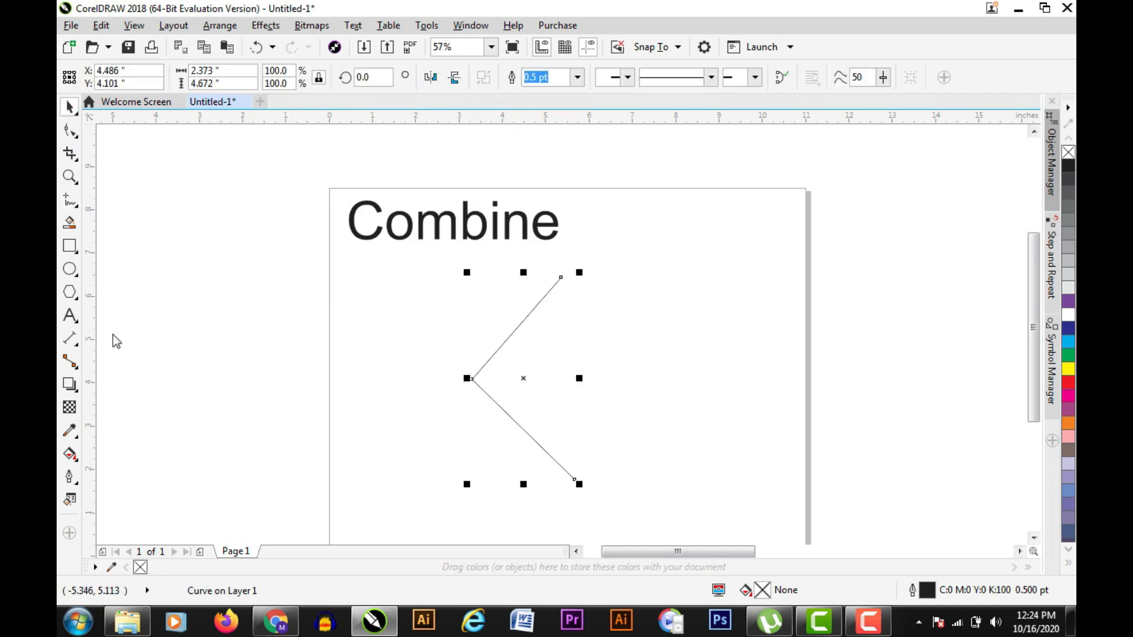
click(562, 388)
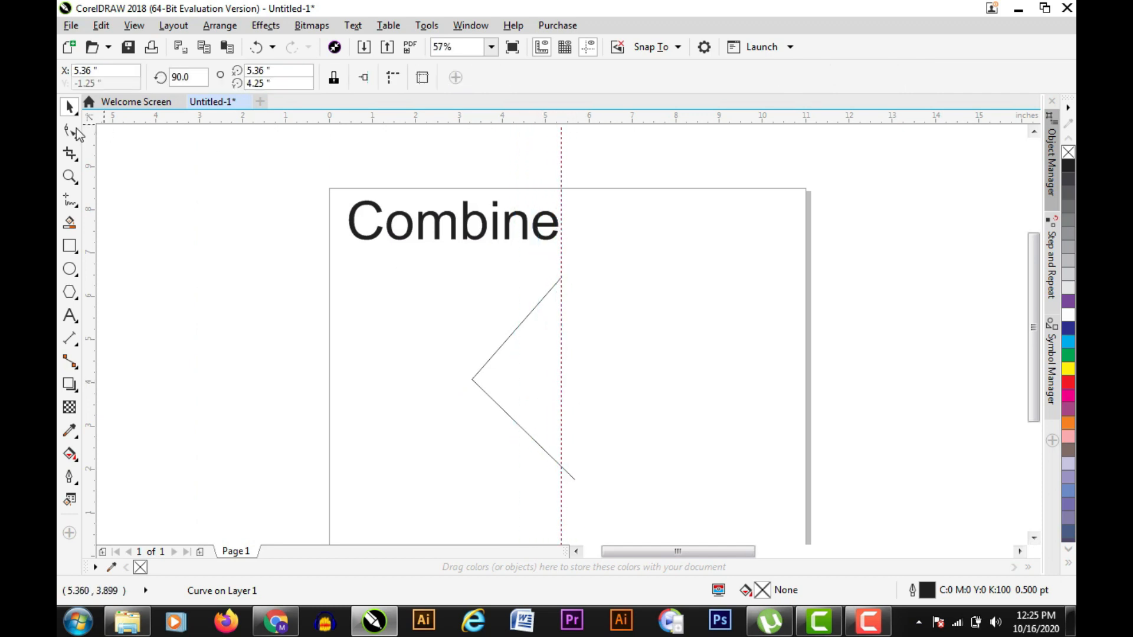
click(547, 452)
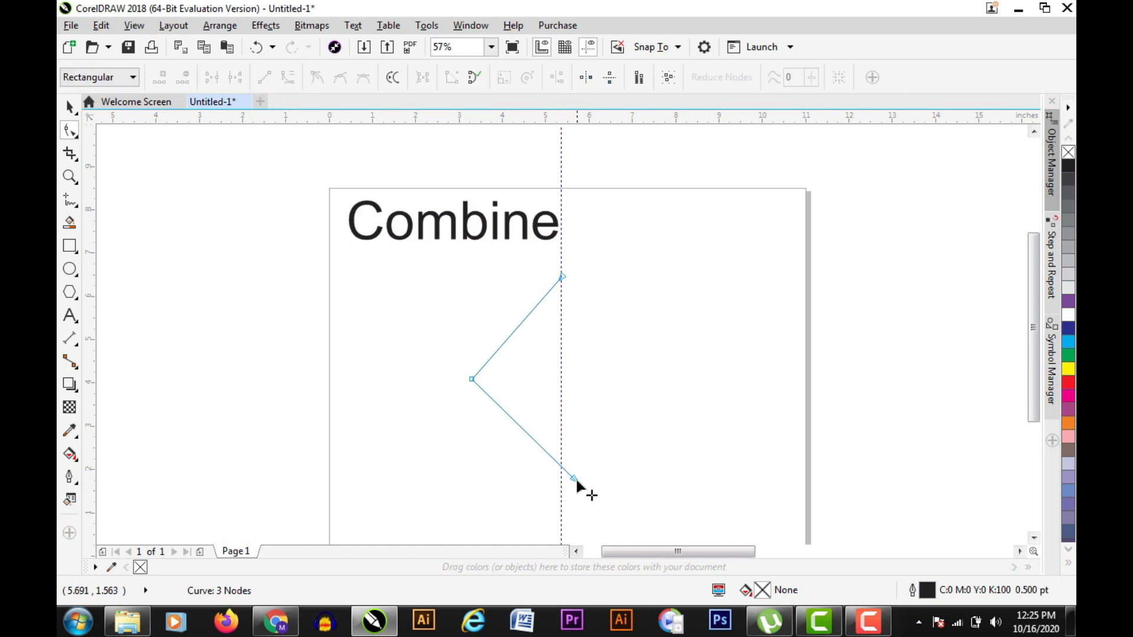
drag(574, 478, 561, 479)
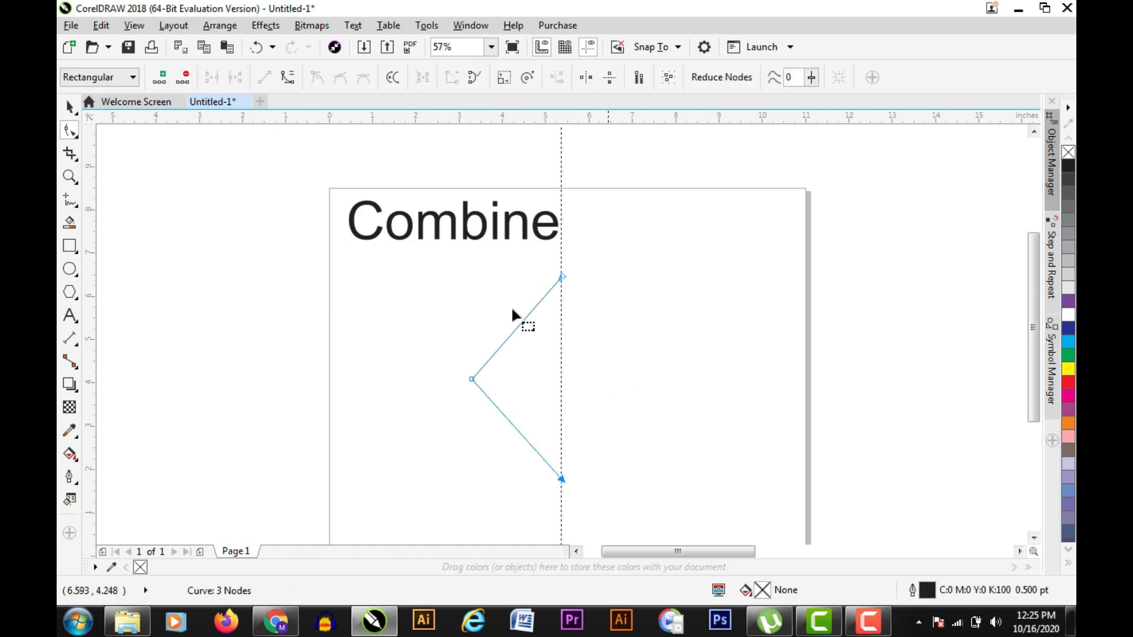
click(70, 106)
click(596, 314)
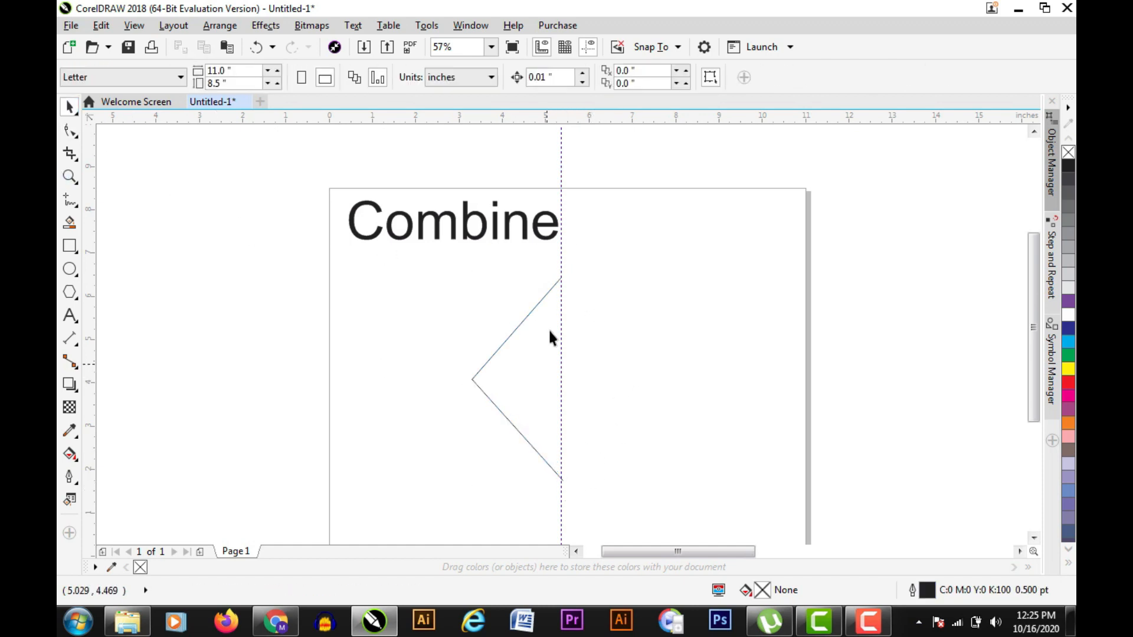
- Delete the vertical guideline
click(561, 262)
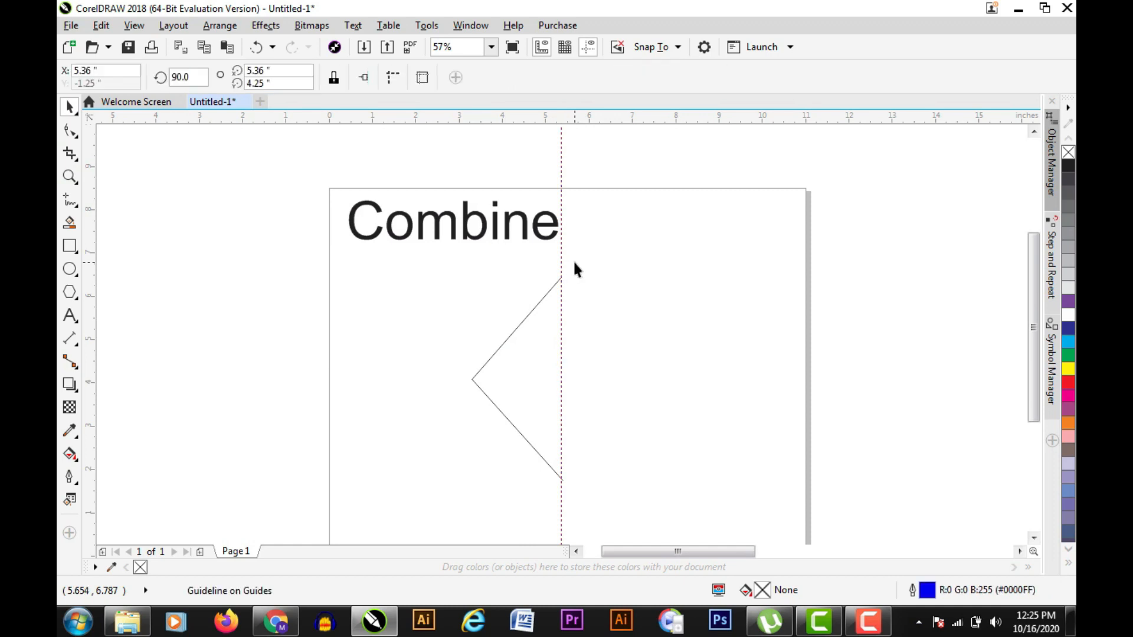
key(Delete)
- Create a horizontally mirrored copy of the two-segment line on its open side to form a diamond outline
drag(630, 503, 631, 502)
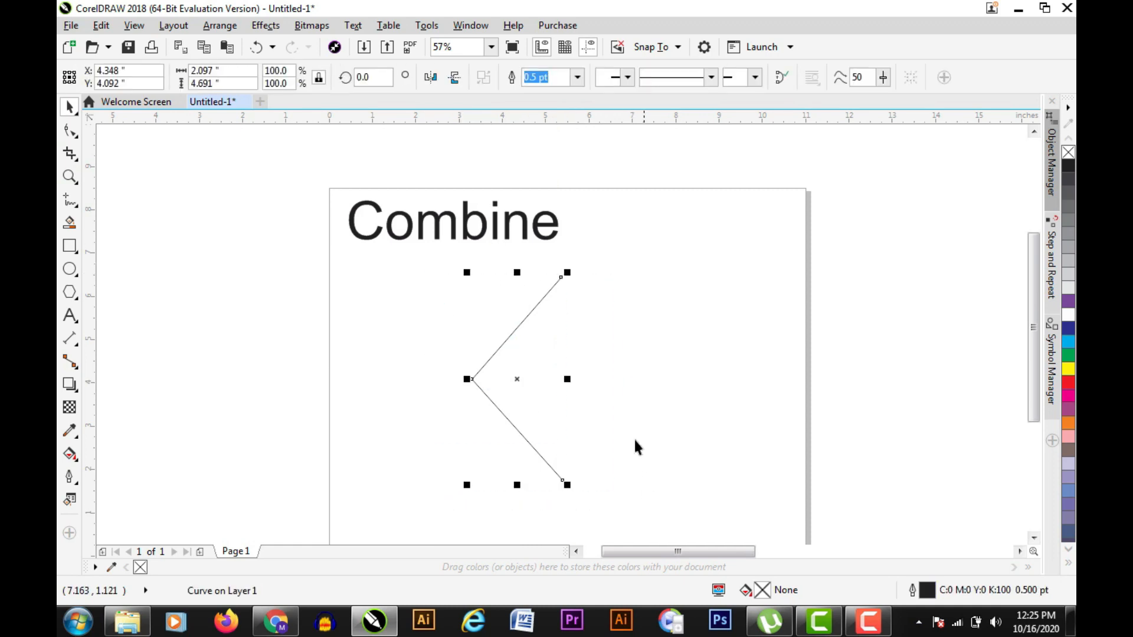
drag(467, 382, 583, 375)
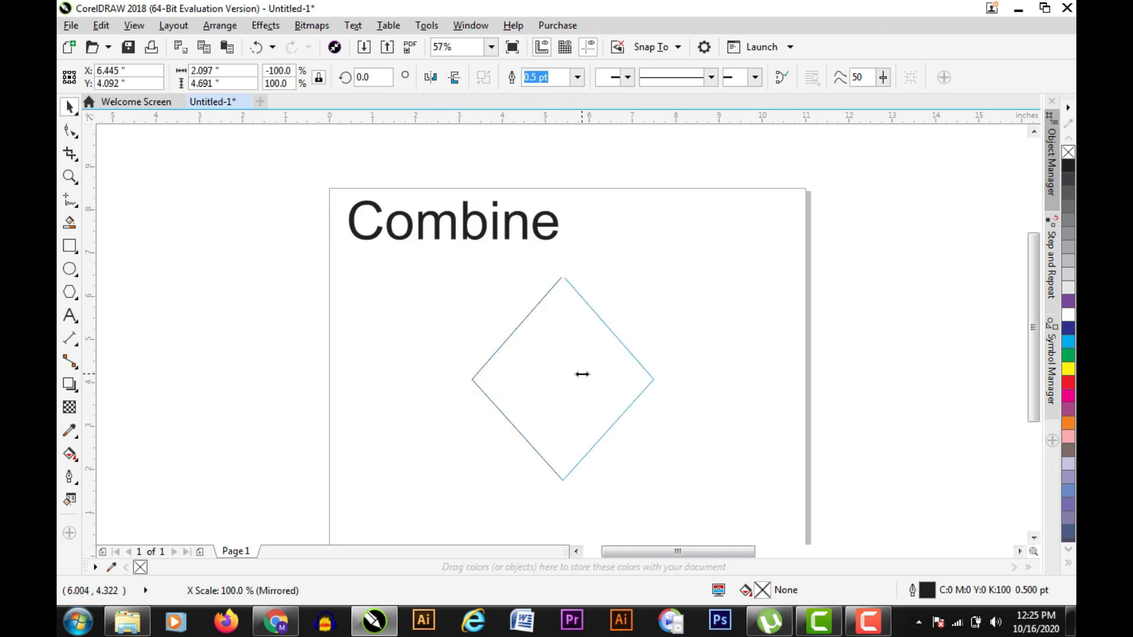
drag(582, 374, 582, 374)
click(643, 279)
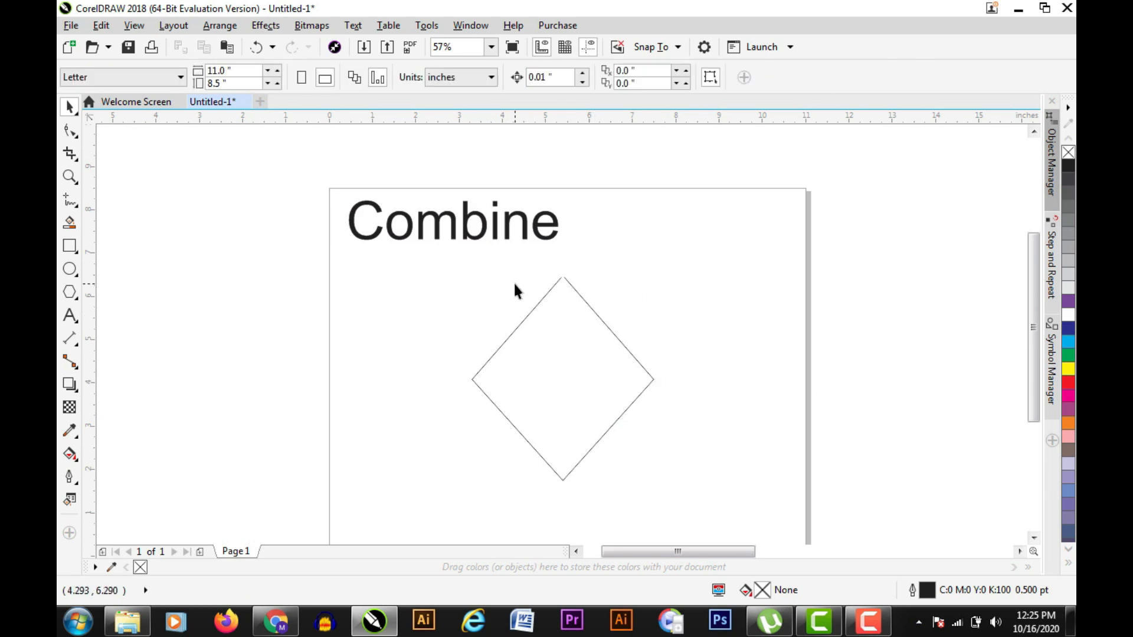
- Examine up close how the endpoints of the two halves meet at the diamond's upper corner
key(z)
click(551, 282)
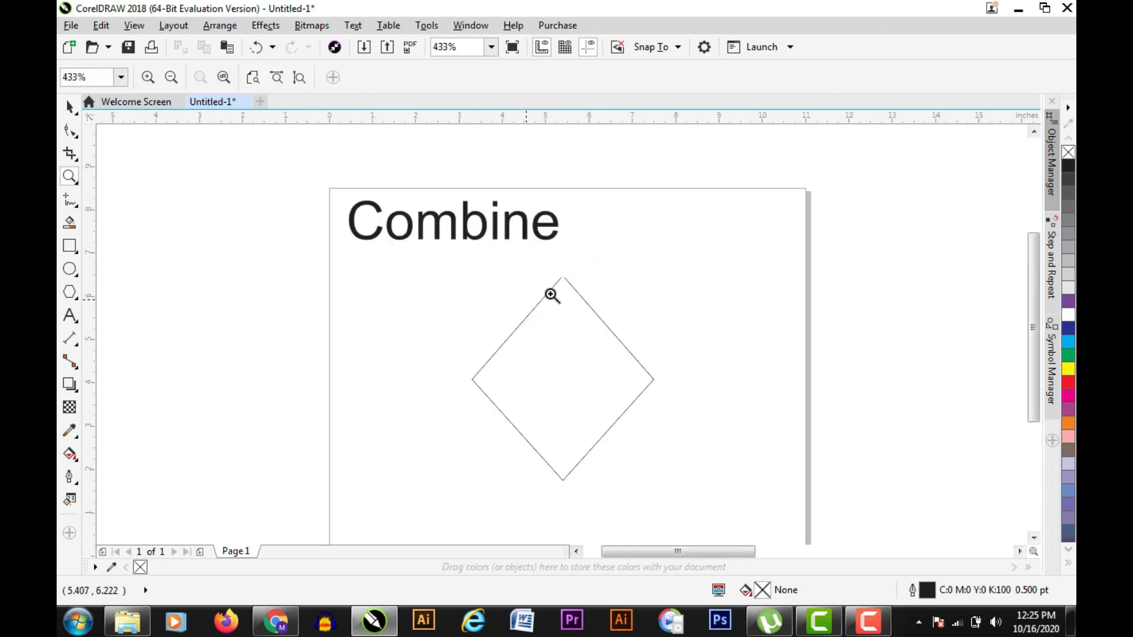
click(584, 307)
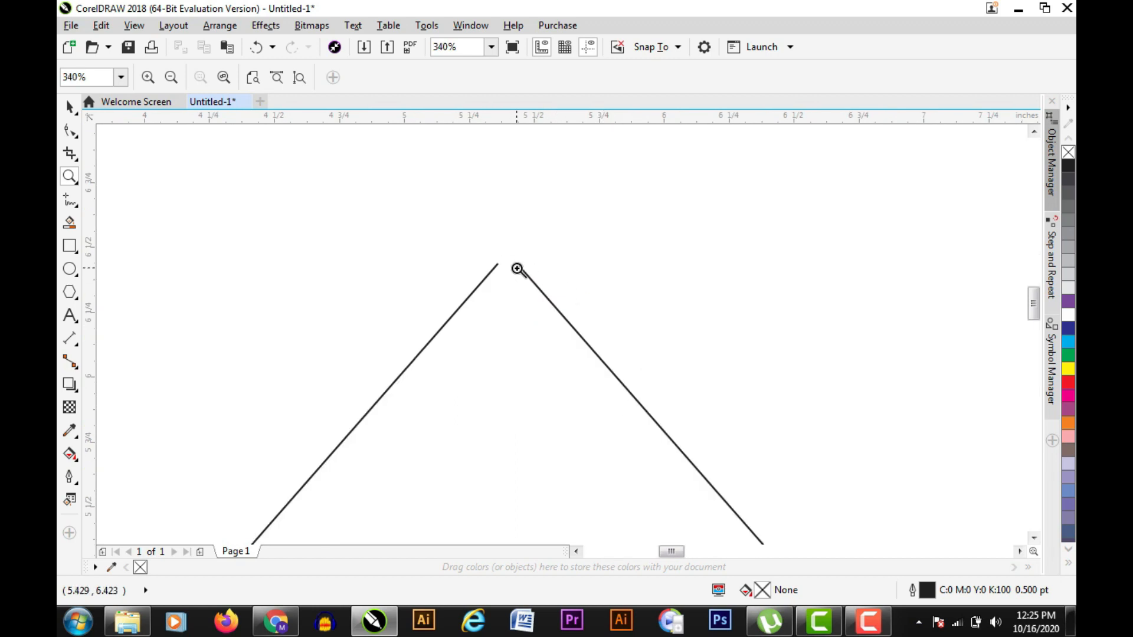
key(F3)
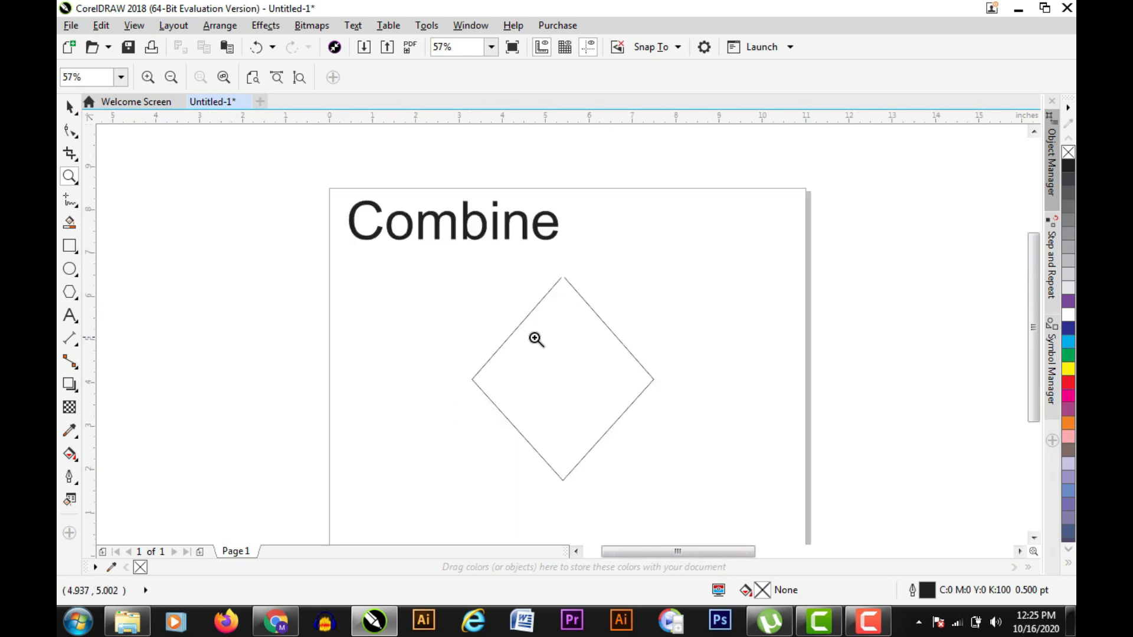
click(70, 107)
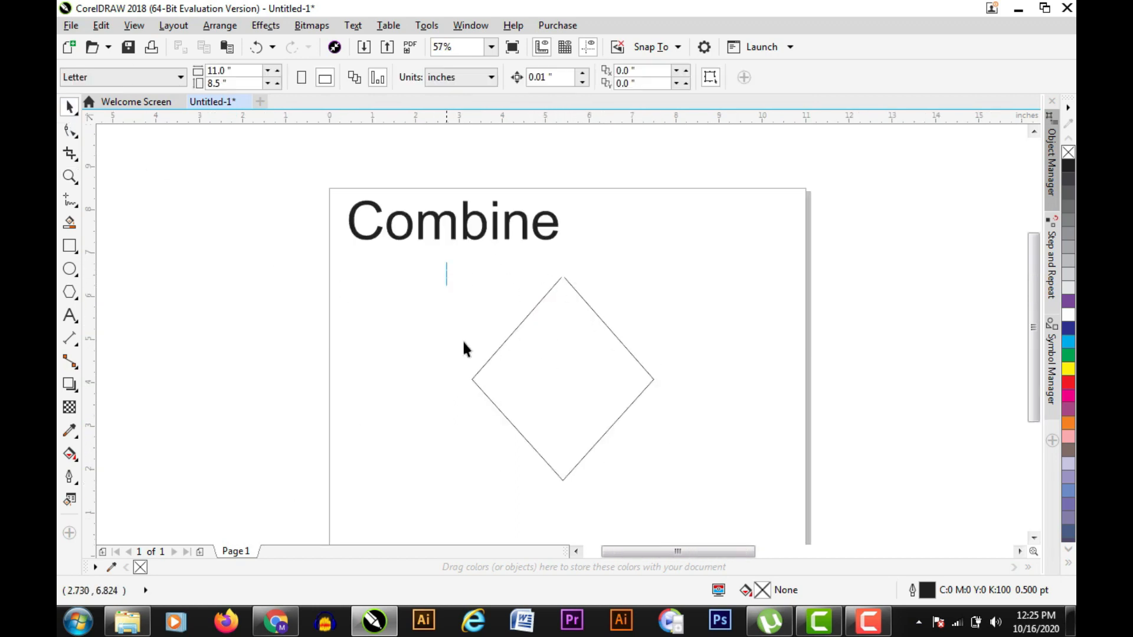
- Select both halves of the diamond outline, combine them into one curve and deselect it
drag(675, 494, 732, 499)
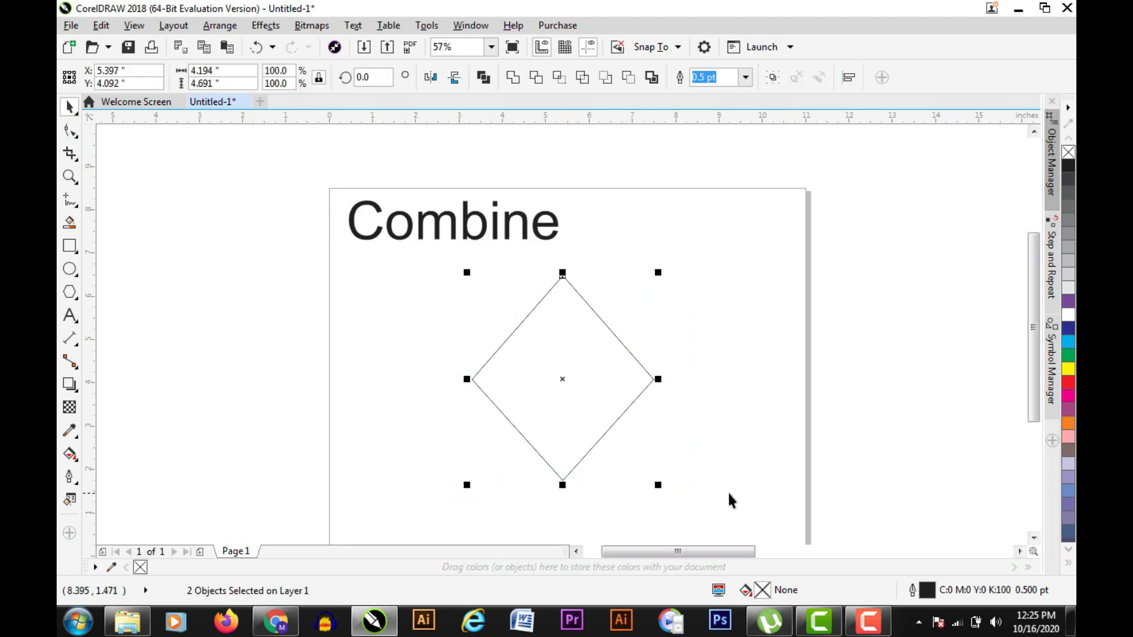
click(220, 26)
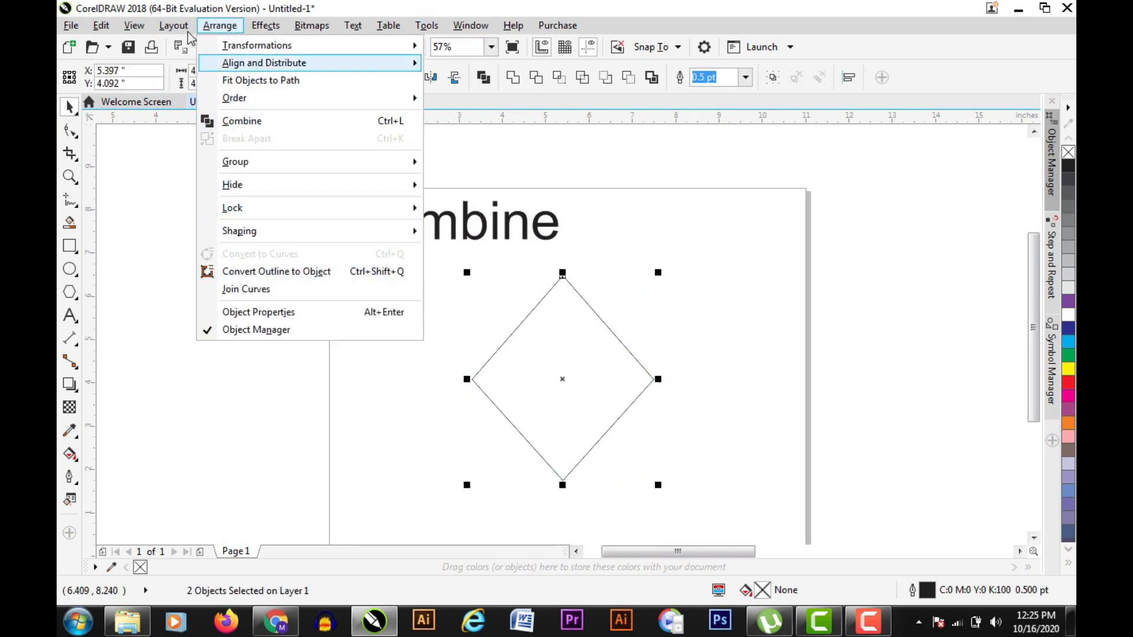
mouse_move(173, 26)
mouse_move(220, 26)
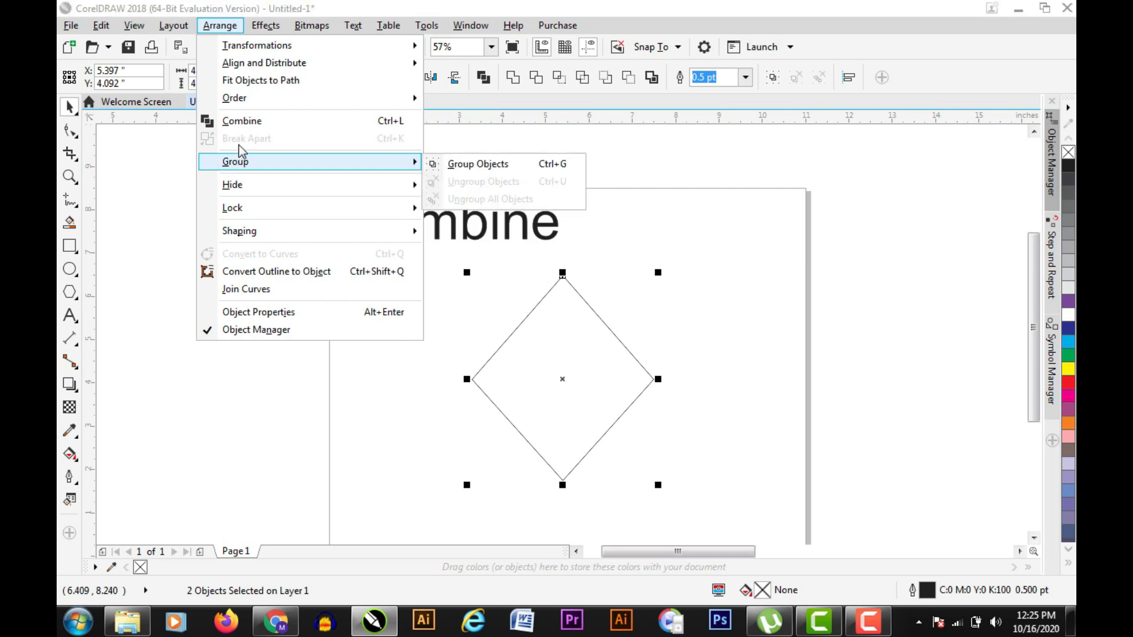
click(242, 122)
click(637, 251)
- Join the two open end nodes at the diamond's upper corner by moving the left node onto the right one
key(z)
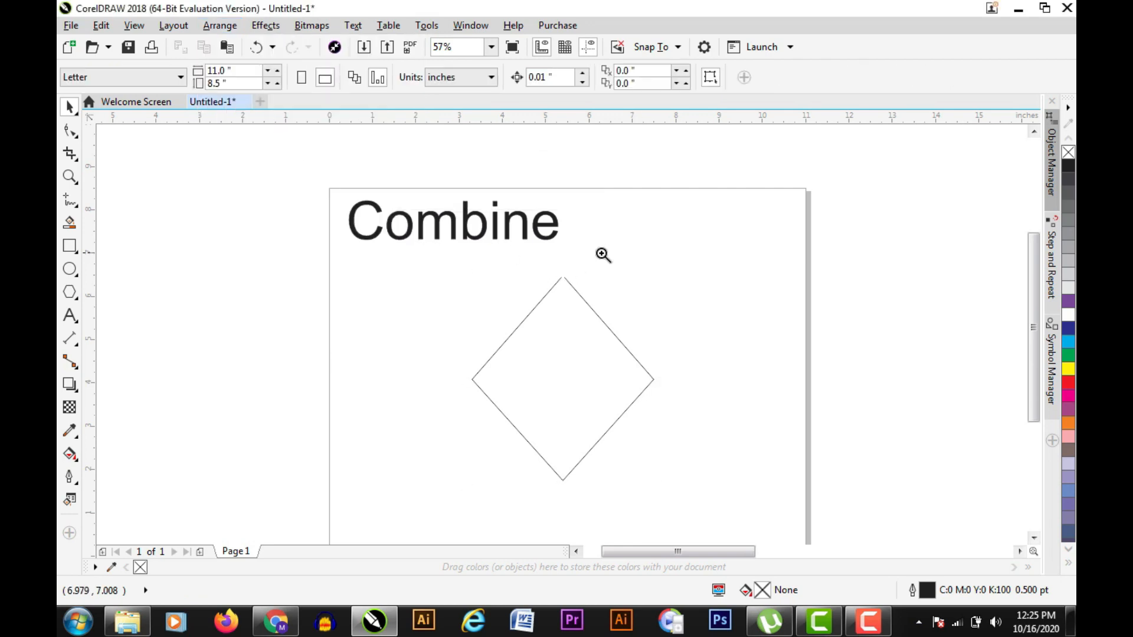
drag(547, 299, 622, 326)
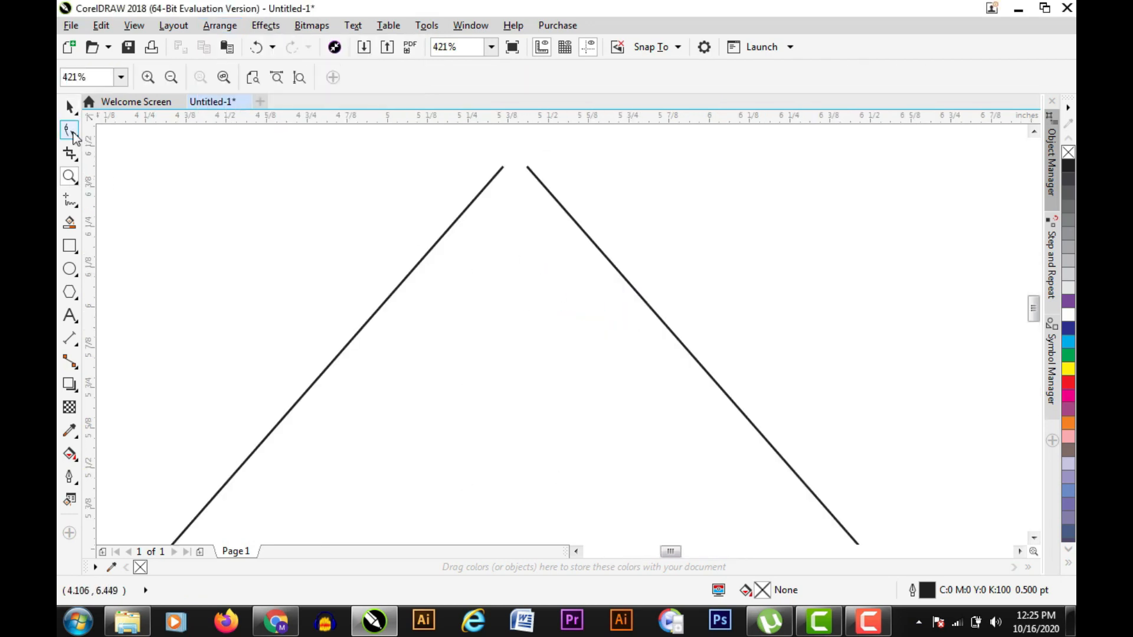
click(528, 172)
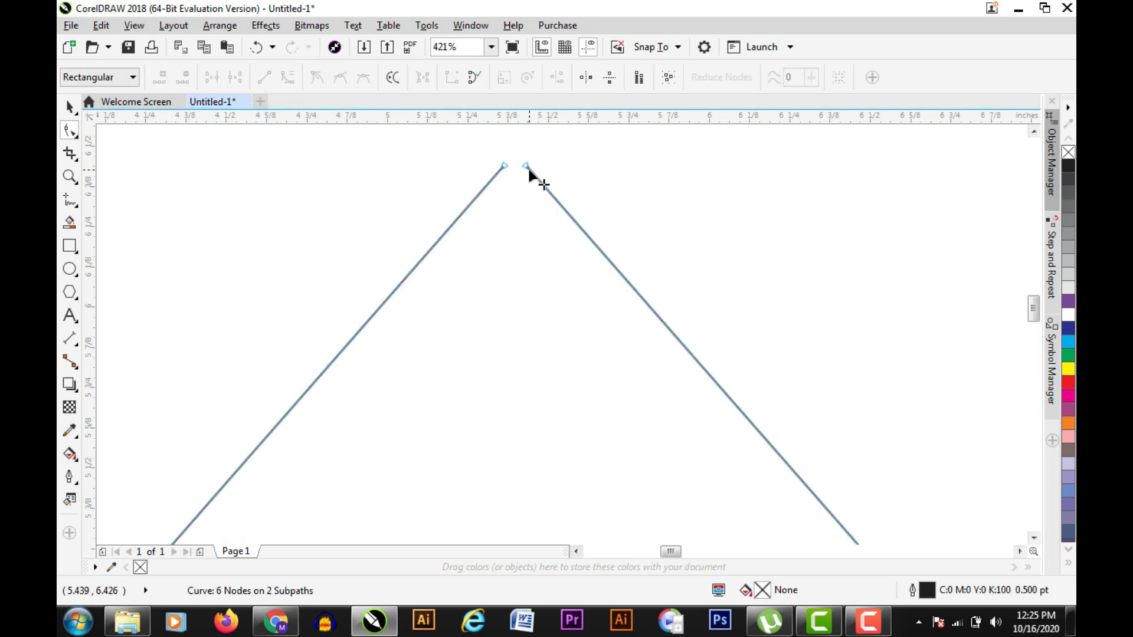
drag(505, 167, 528, 167)
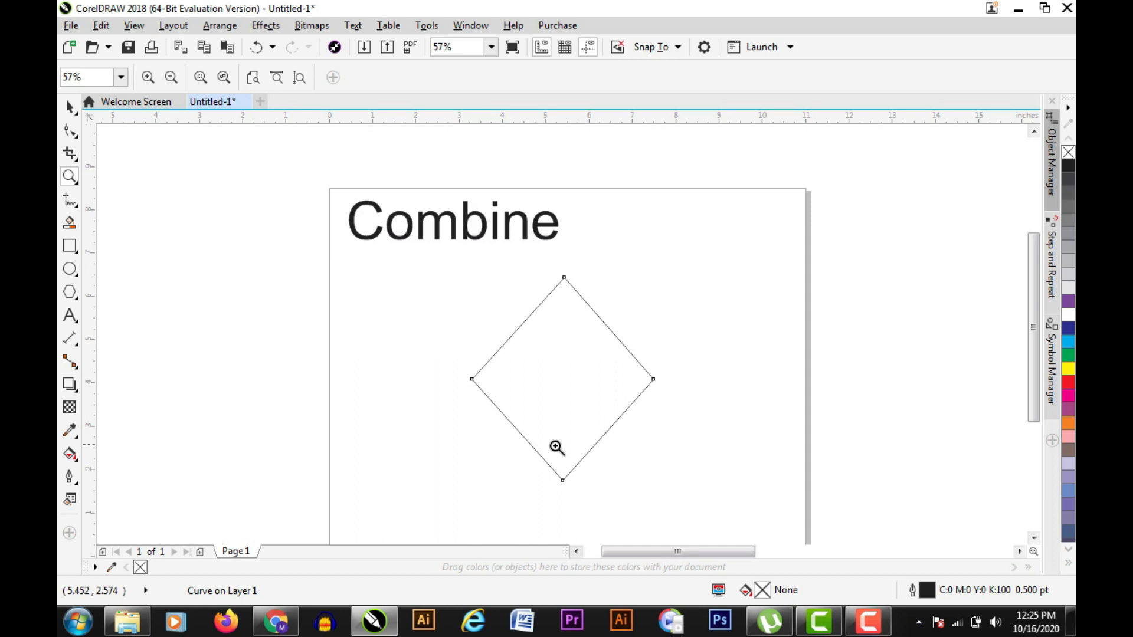
- Join the two open end nodes at the diamond's lower corner to close the curve
click(590, 488)
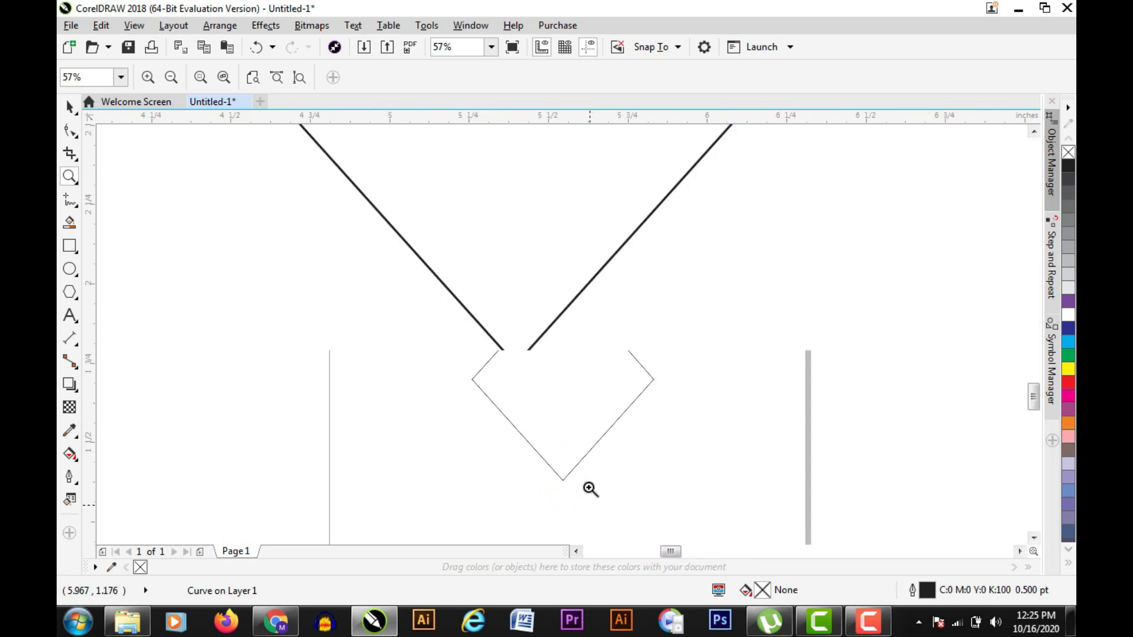
click(497, 354)
click(682, 470)
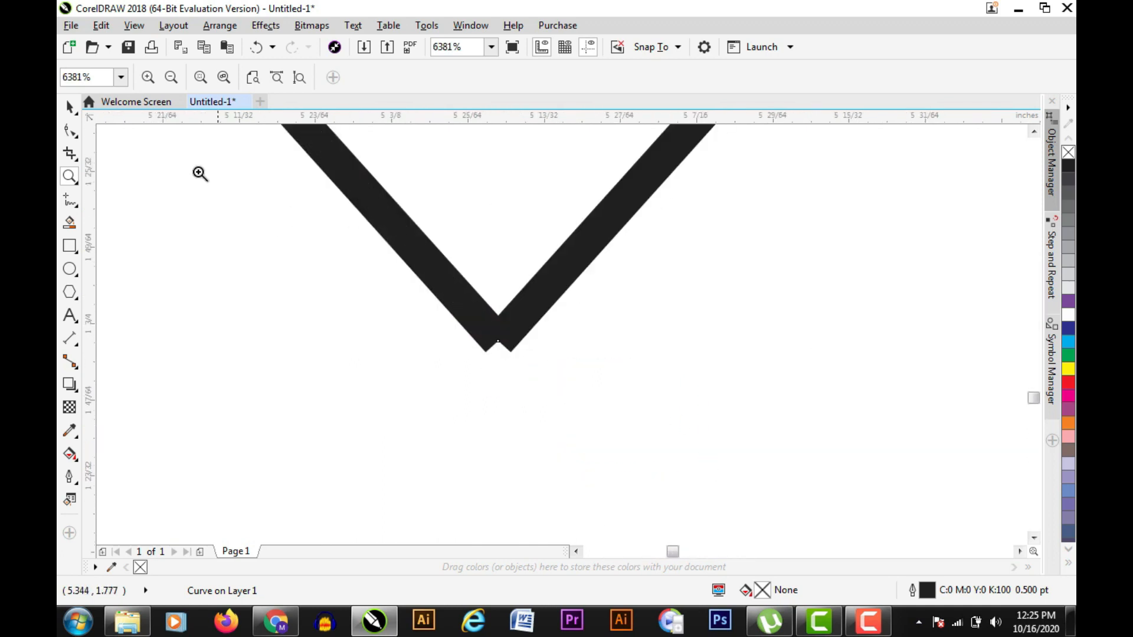
click(70, 130)
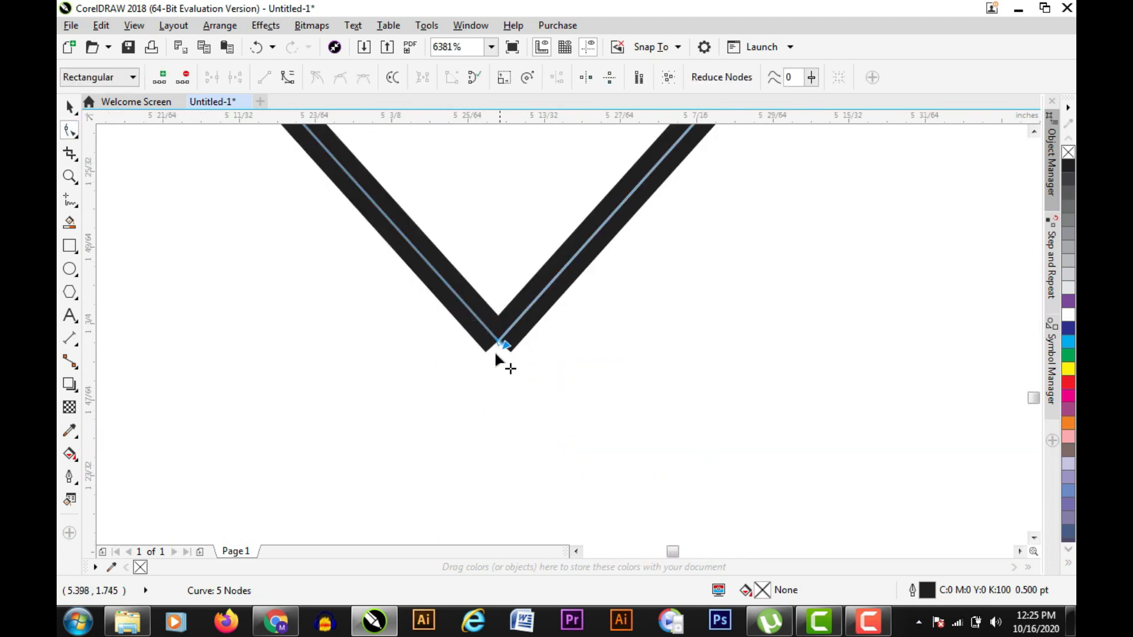
mouse_move(500, 349)
mouse_down()
mouse_move(491, 359)
mouse_move(500, 349)
mouse_move(537, 369)
mouse_move(499, 341)
mouse_up()
right_click(583, 347)
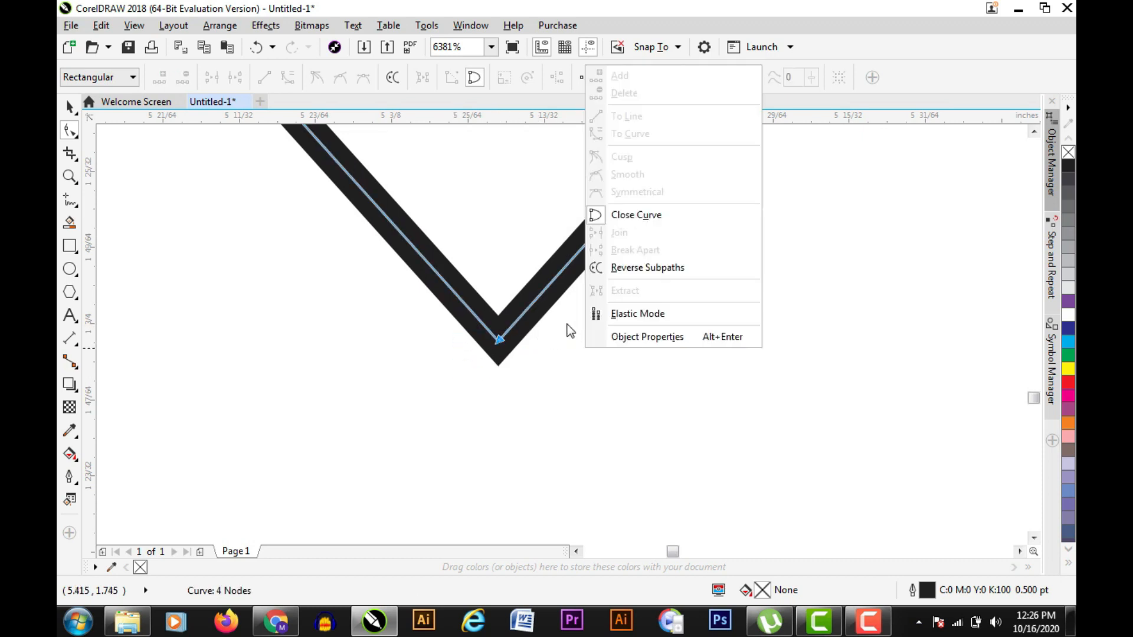
click(528, 255)
key(z)
right_click(521, 253)
scroll(590, 263, down, 5)
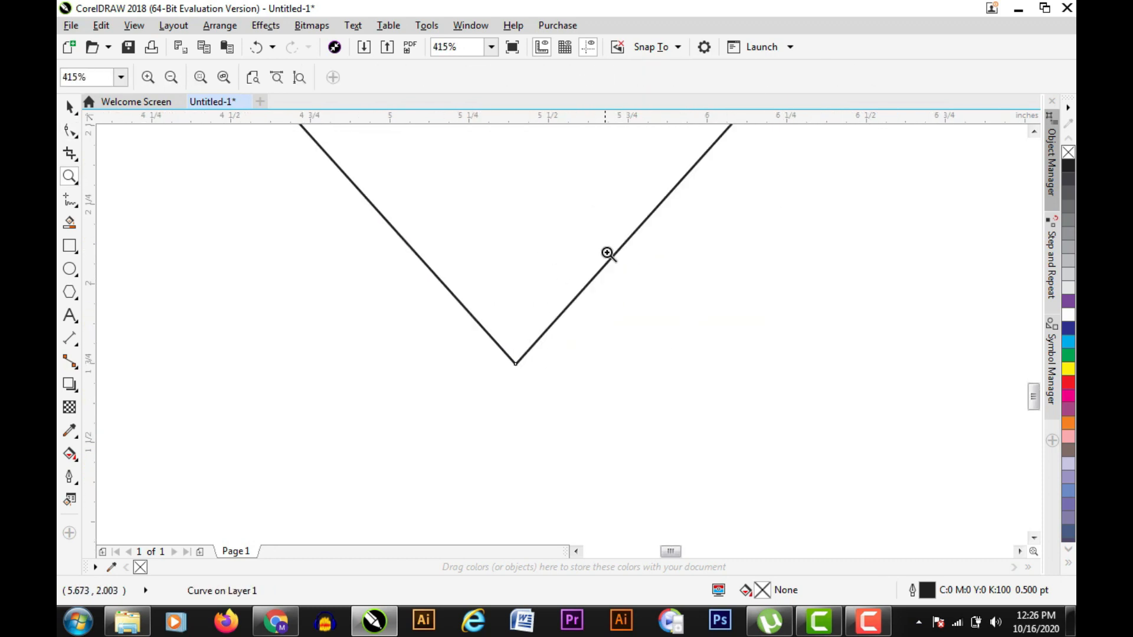
- Move the closed diamond slightly down and to the left and fill it with magenta
click(69, 106)
mouse_move(560, 334)
mouse_down()
mouse_move(476, 379)
mouse_move(564, 329)
mouse_move(508, 373)
mouse_move(607, 321)
mouse_move(553, 350)
mouse_up()
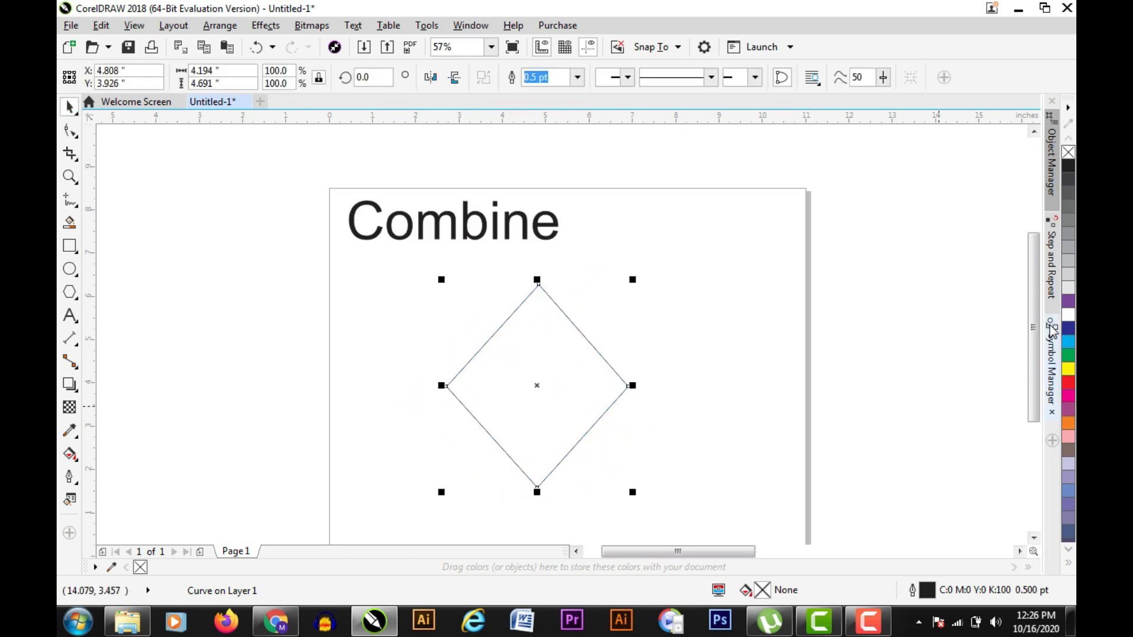
click(1068, 354)
click(1068, 368)
click(1069, 382)
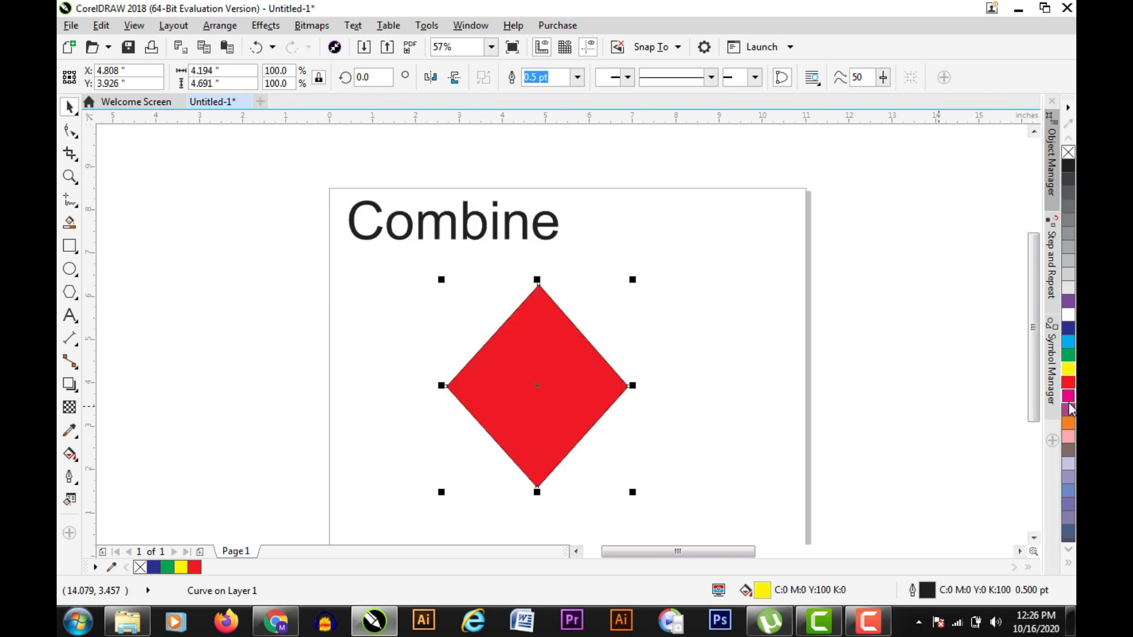
click(1069, 397)
- Delete the filled diamond from the page
click(450, 293)
drag(392, 265, 702, 511)
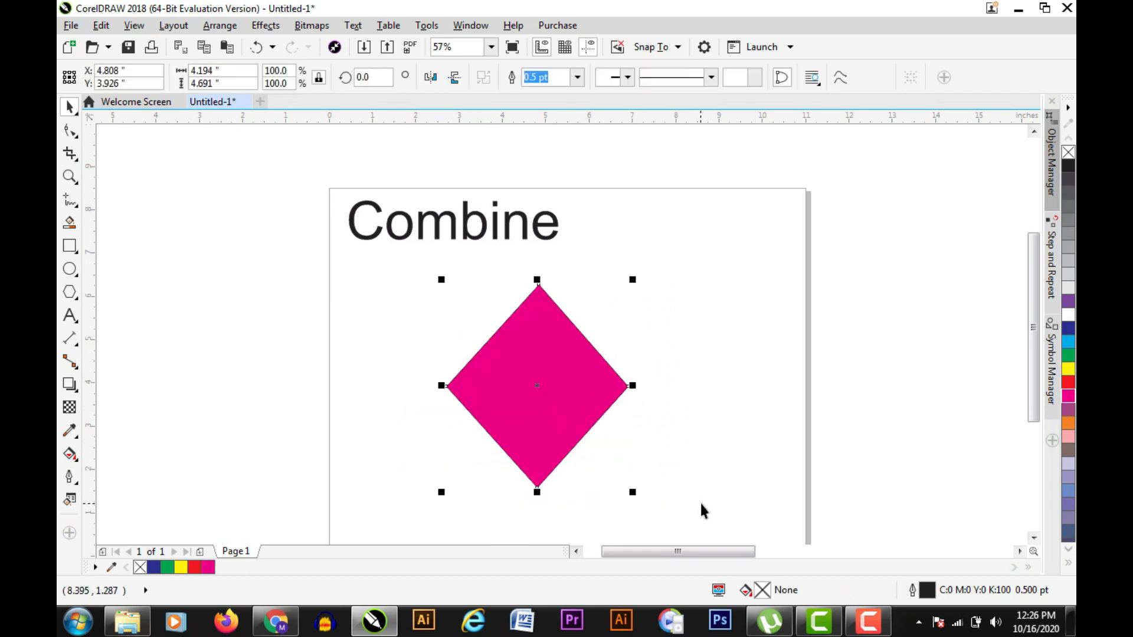
key(Delete)
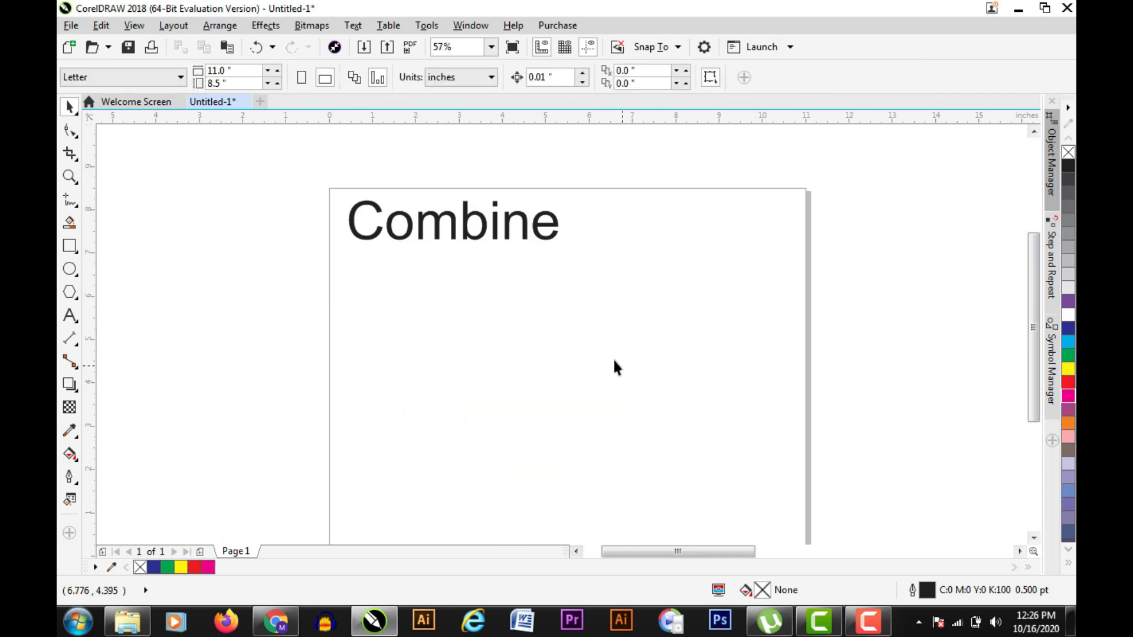
- Import image.jpg from the Lession -6 Combine file folder and place it about 8.2 by 6.4 in below the heading
key(z)
key(F3)
drag(261, 149, 679, 422)
click(72, 107)
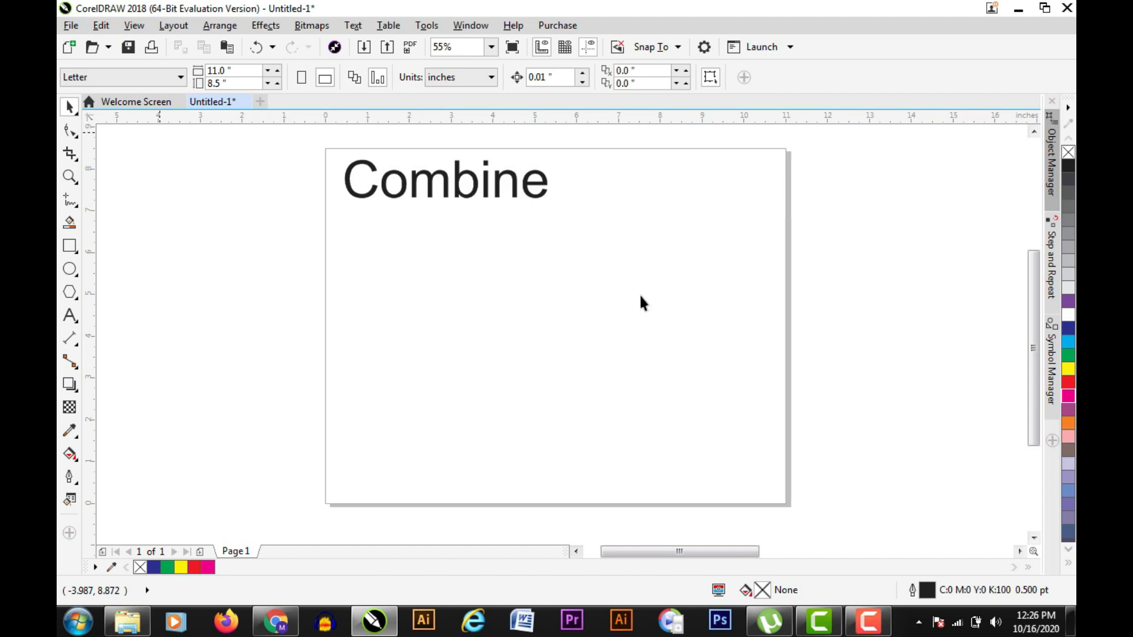
key(ctrl+i)
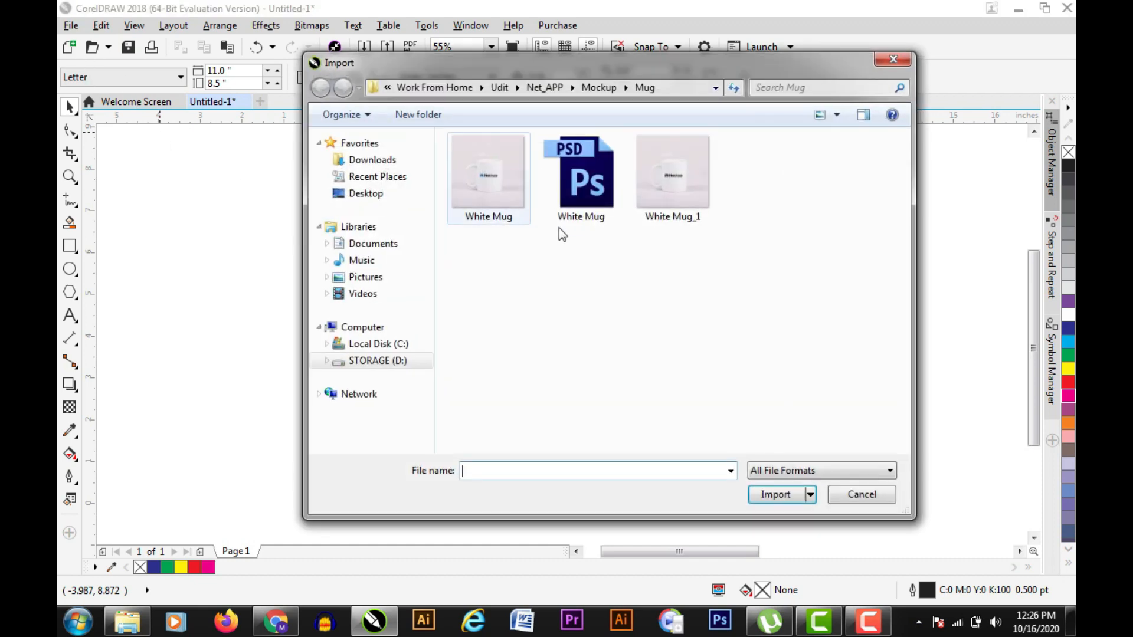
click(366, 361)
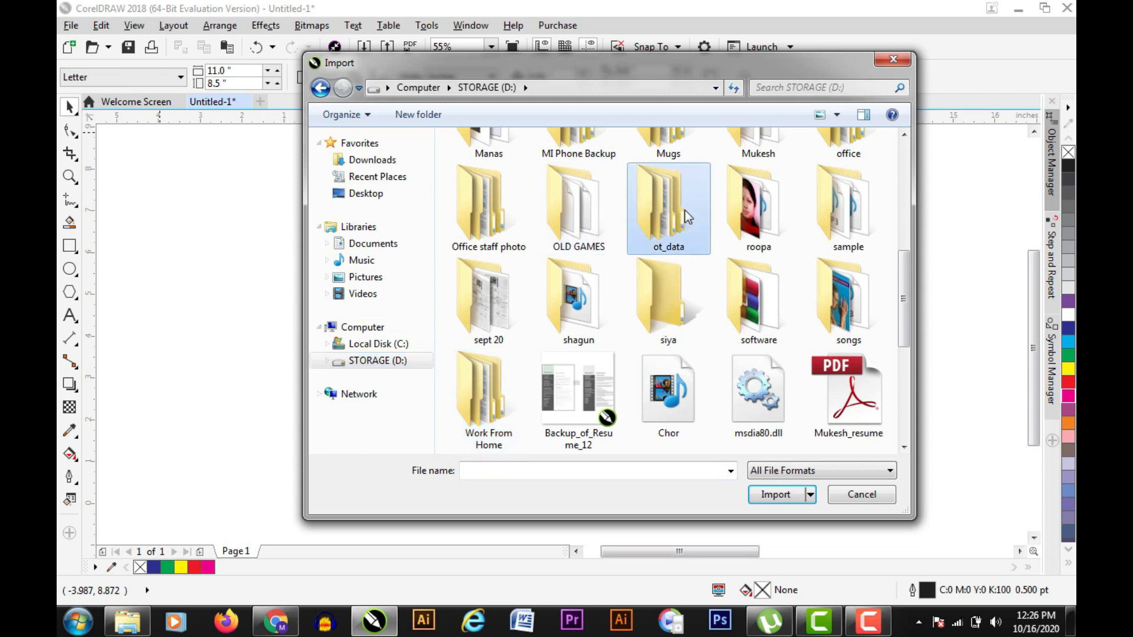
scroll(678, 224, up, 10)
scroll(632, 362, down, 3)
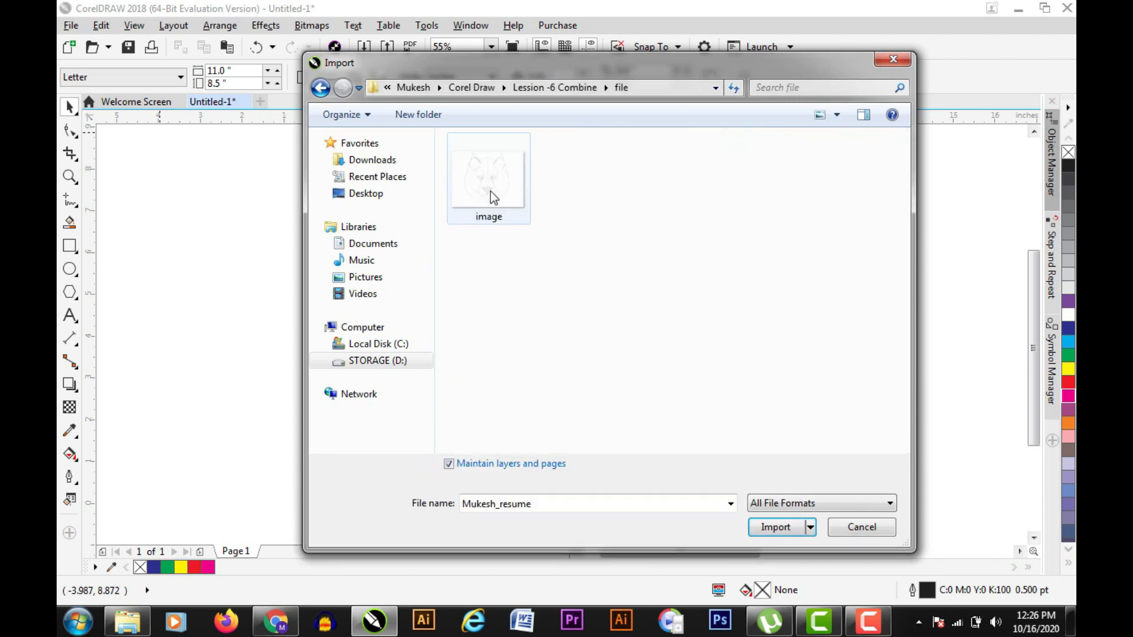
click(490, 191)
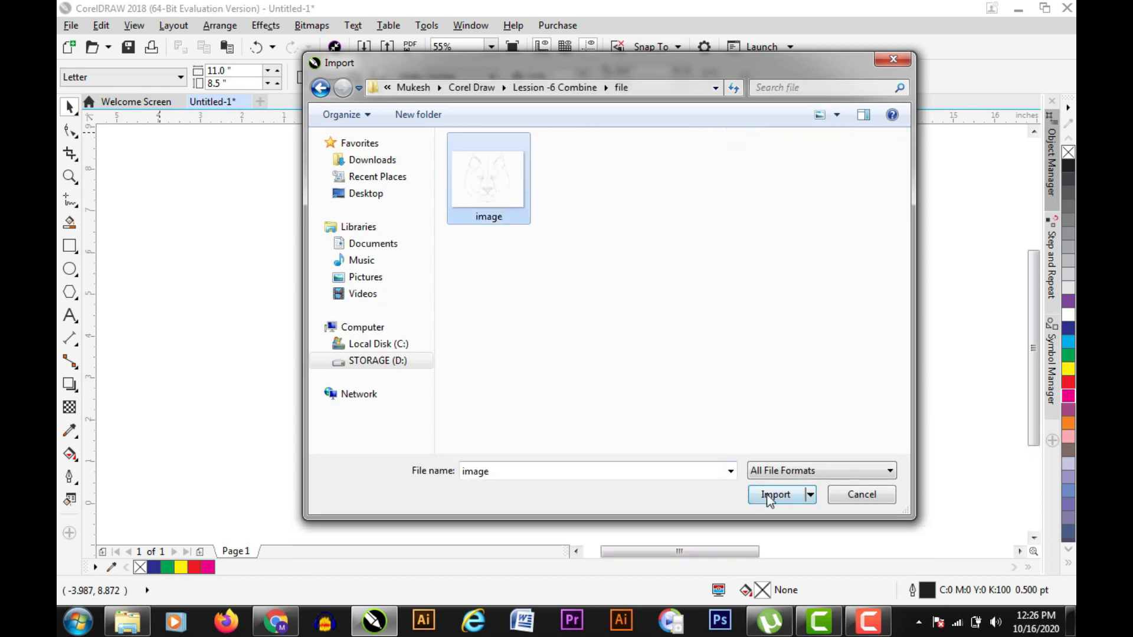
click(774, 527)
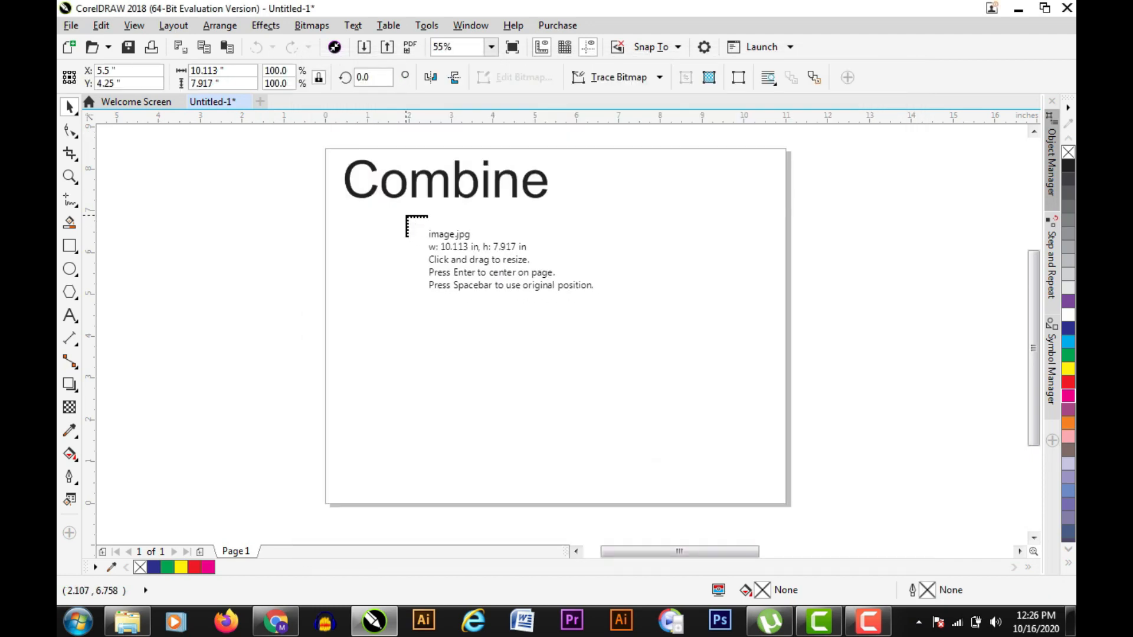
drag(405, 216, 750, 413)
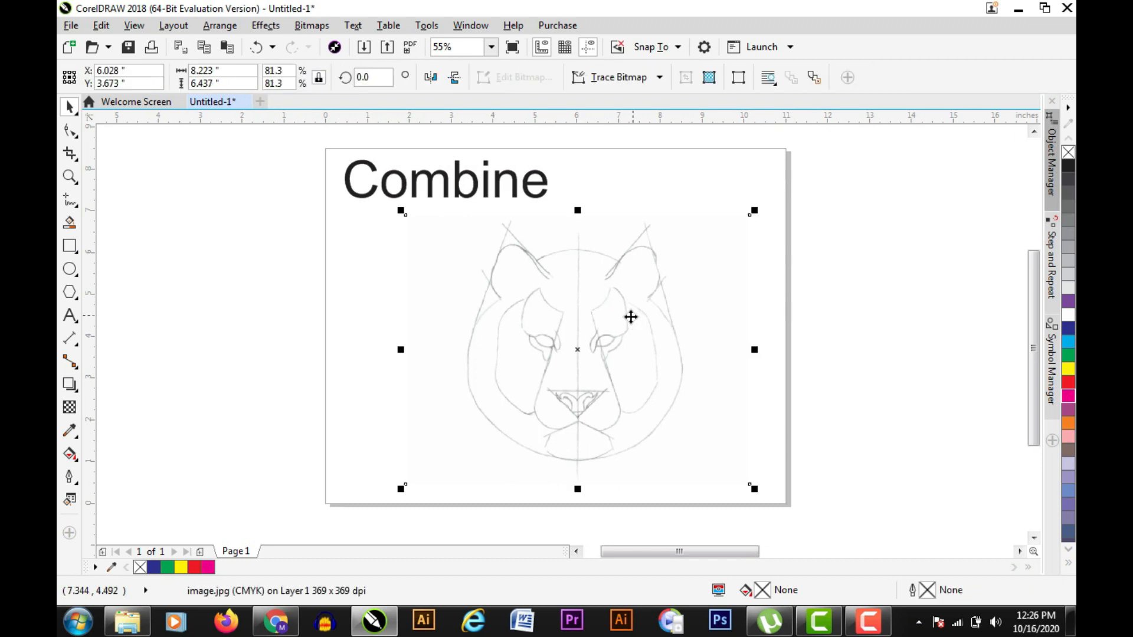
- Centre the face sketch on the page, and lower it to about Y 3.83 in, clear of the Combine heading
key(p)
click(751, 313)
click(640, 285)
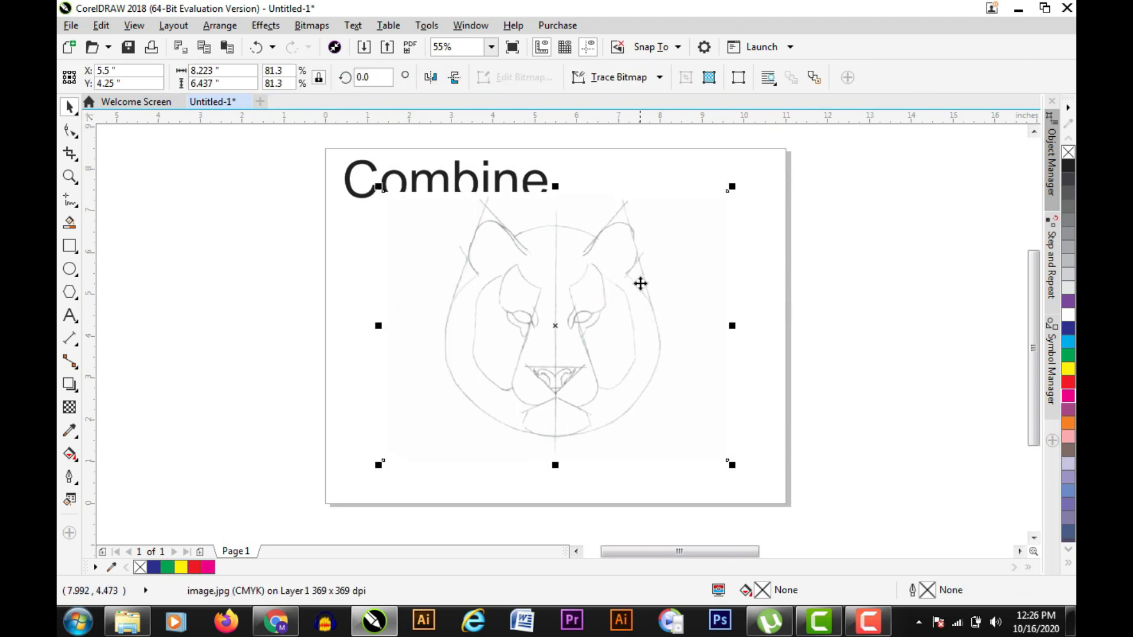
drag(640, 284, 640, 302)
click(751, 264)
click(593, 279)
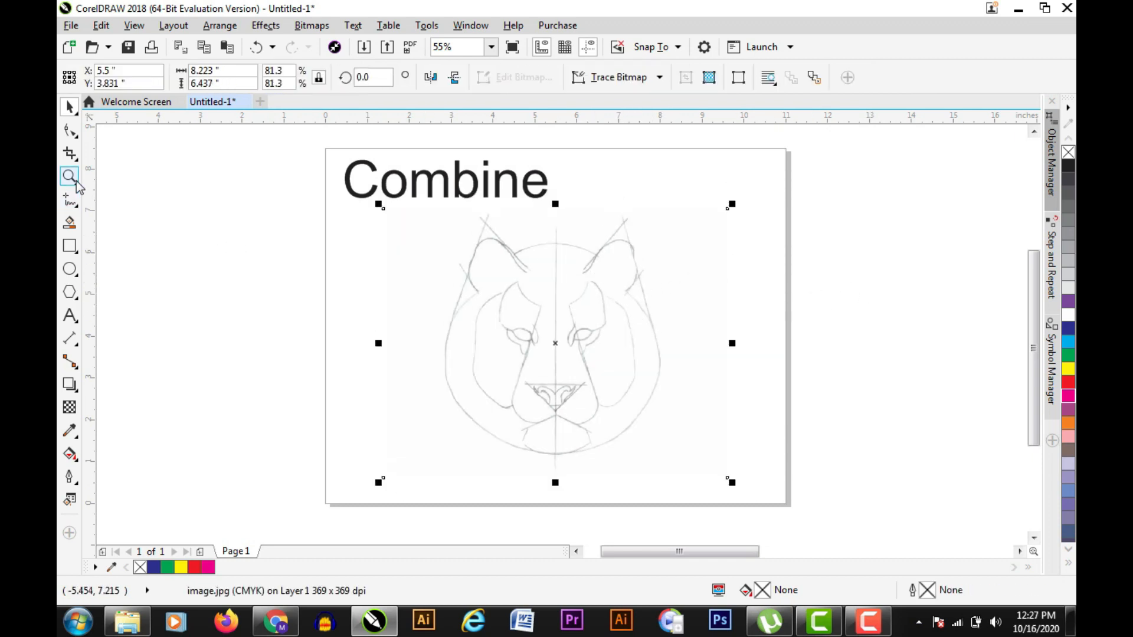
- Crop the sketch to the left half of the face along its vertical centre line and lock the bitmap
click(70, 130)
drag(633, 154, 554, 462)
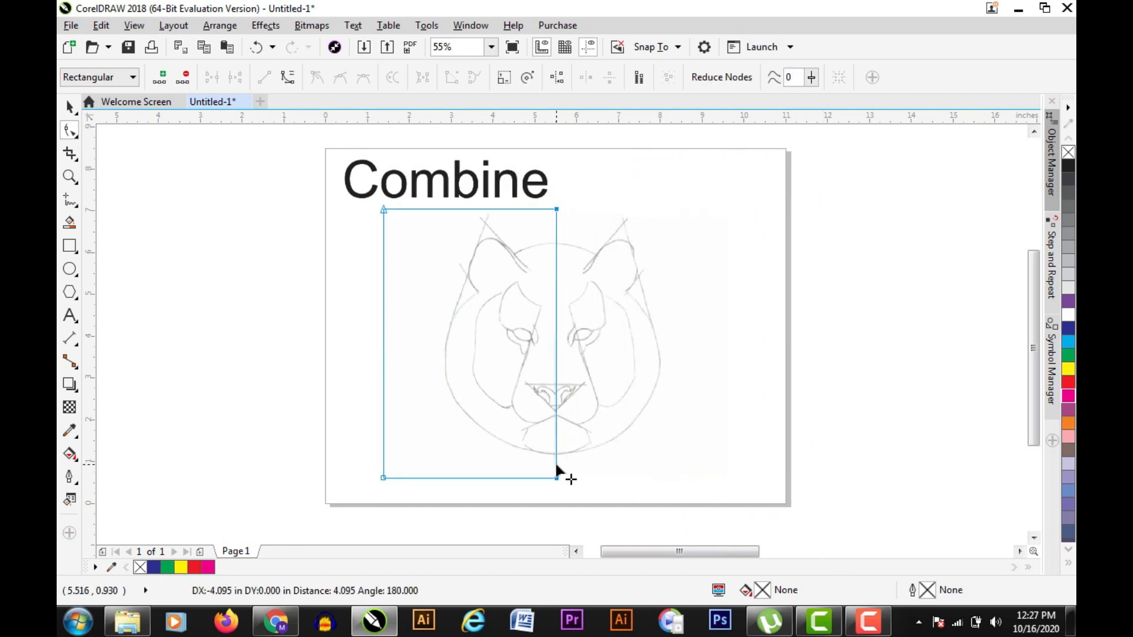
click(69, 109)
right_click(498, 285)
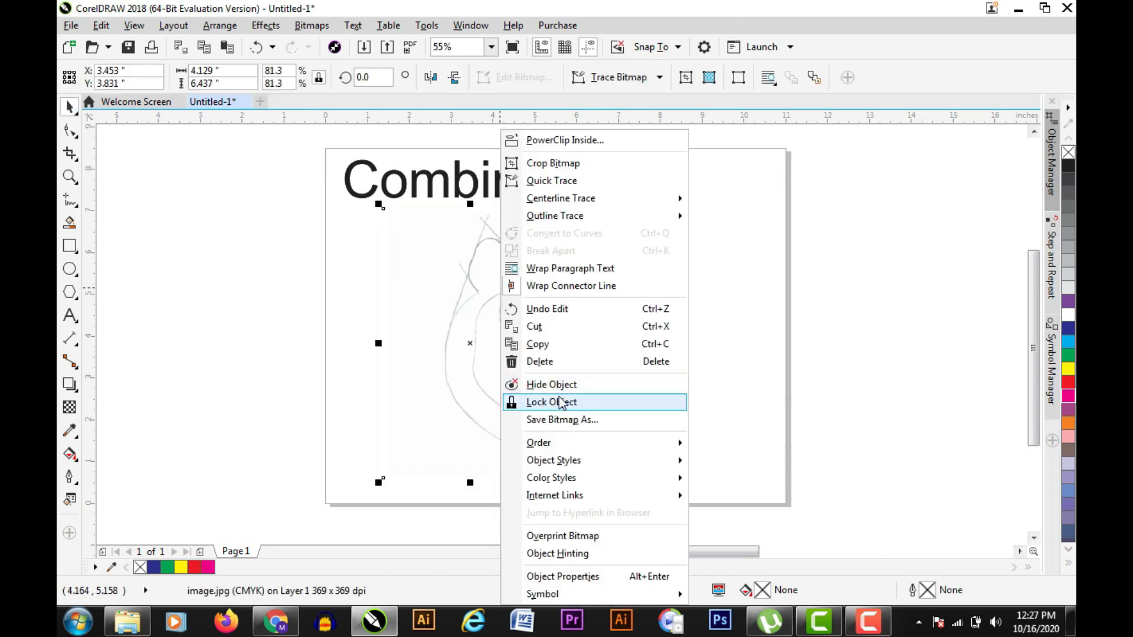
click(559, 403)
- Draw a straight freehand line about 0.99 by 0.27 in from the forehead's centre line to the inner base of the ear
key(z)
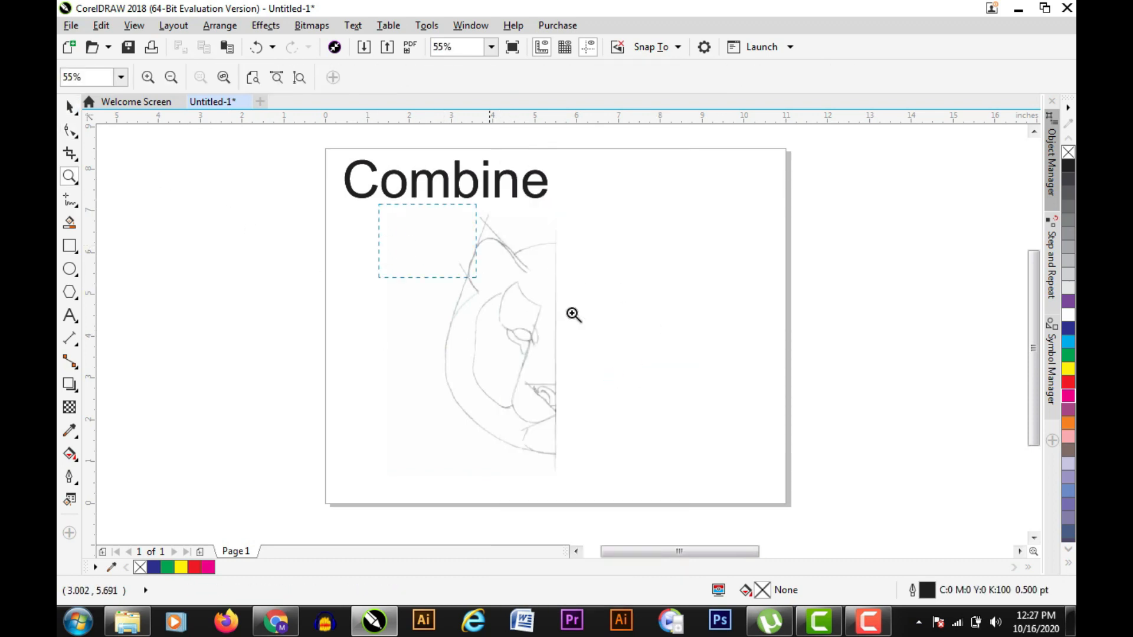
drag(573, 313, 631, 337)
click(71, 131)
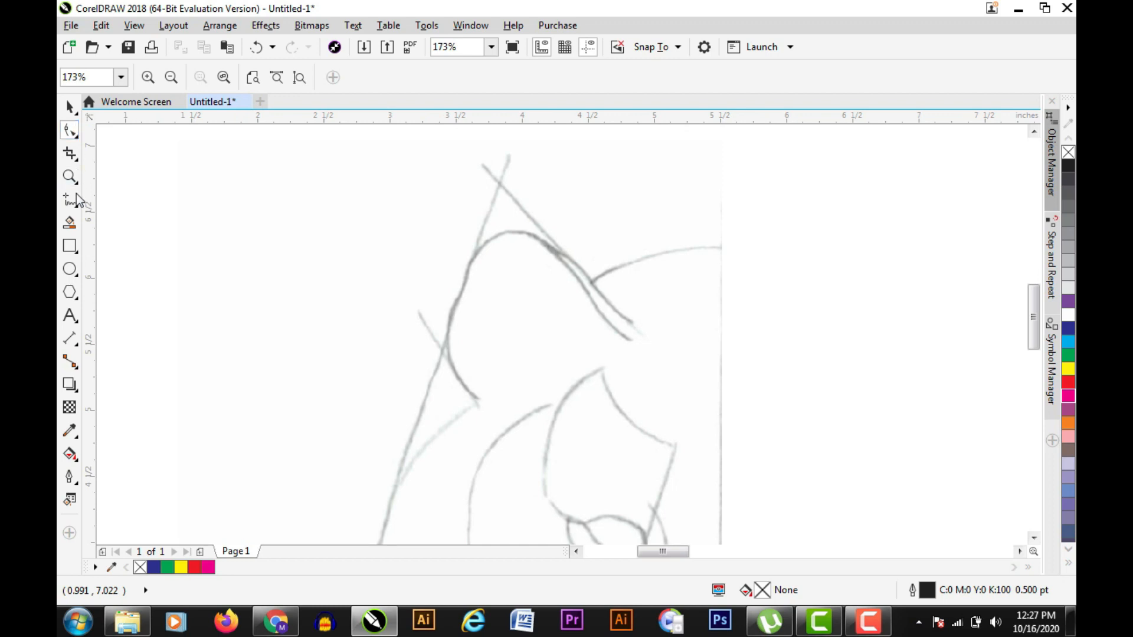
click(74, 198)
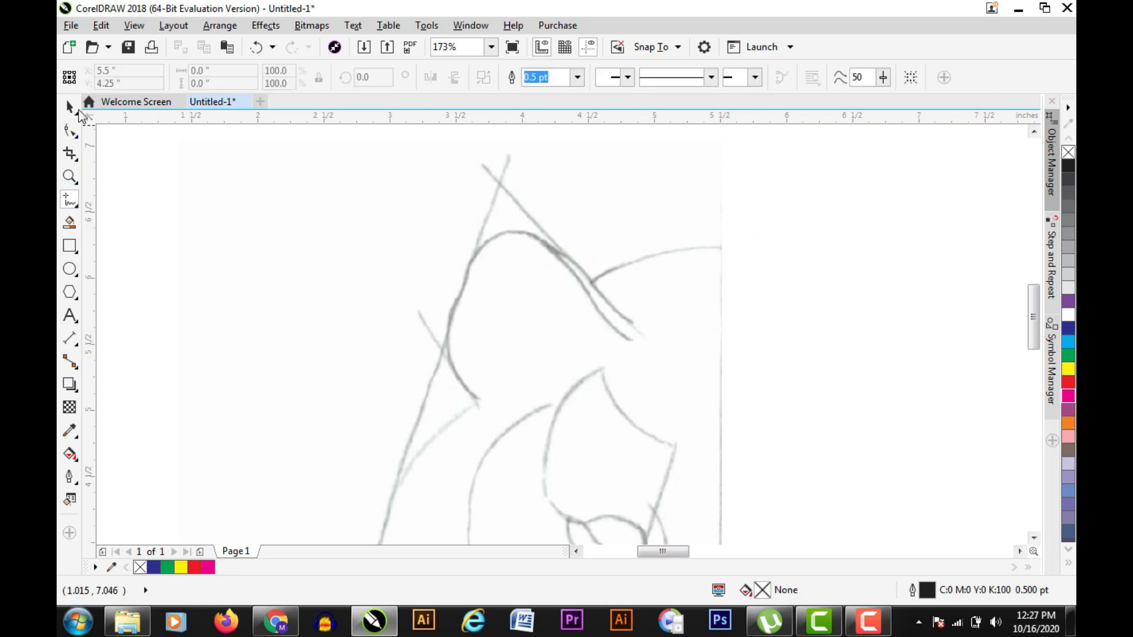
click(79, 112)
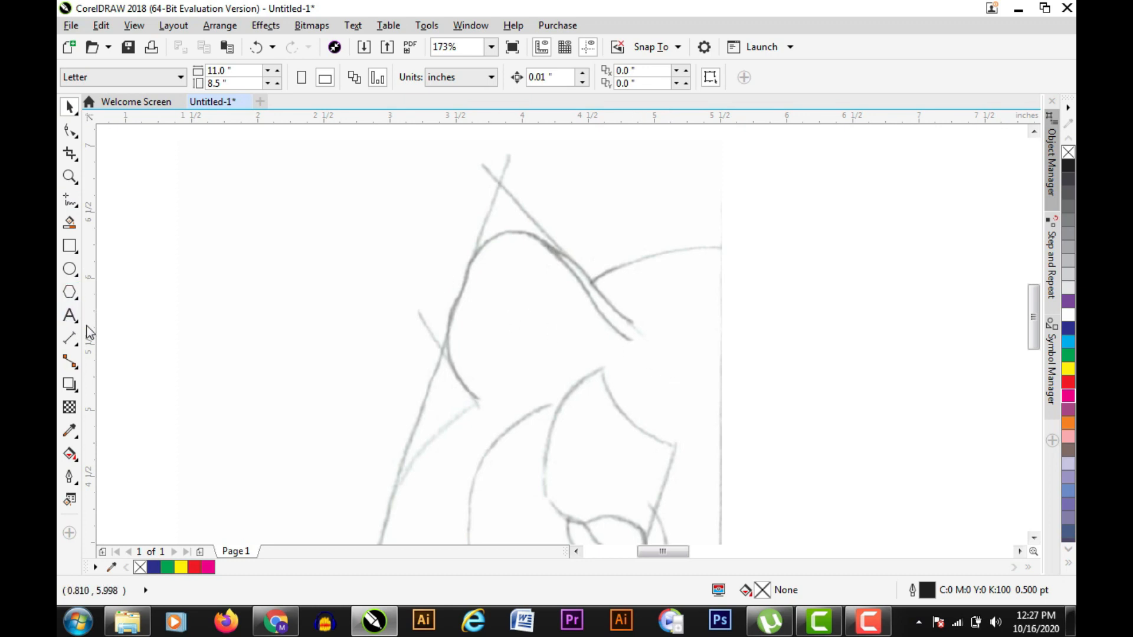
click(70, 202)
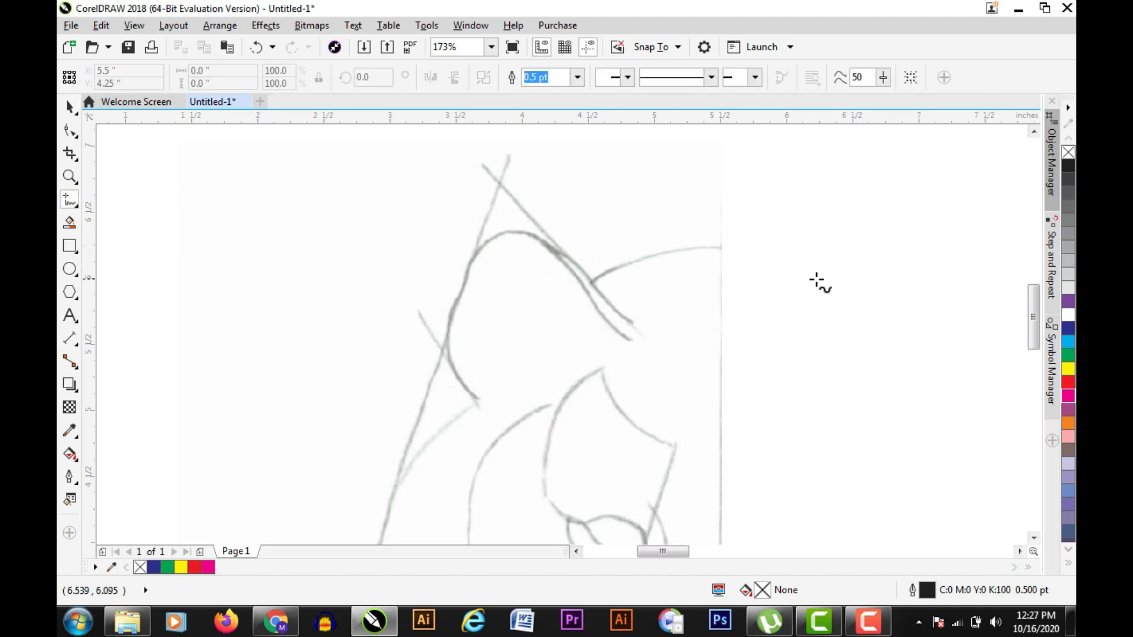
click(721, 246)
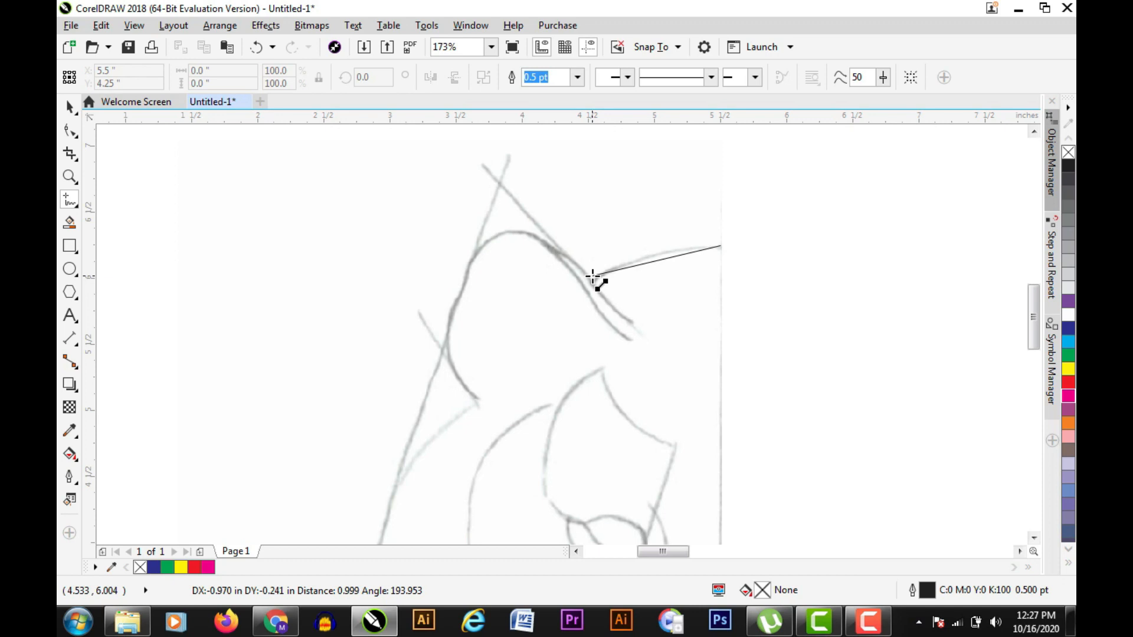
double_click(589, 281)
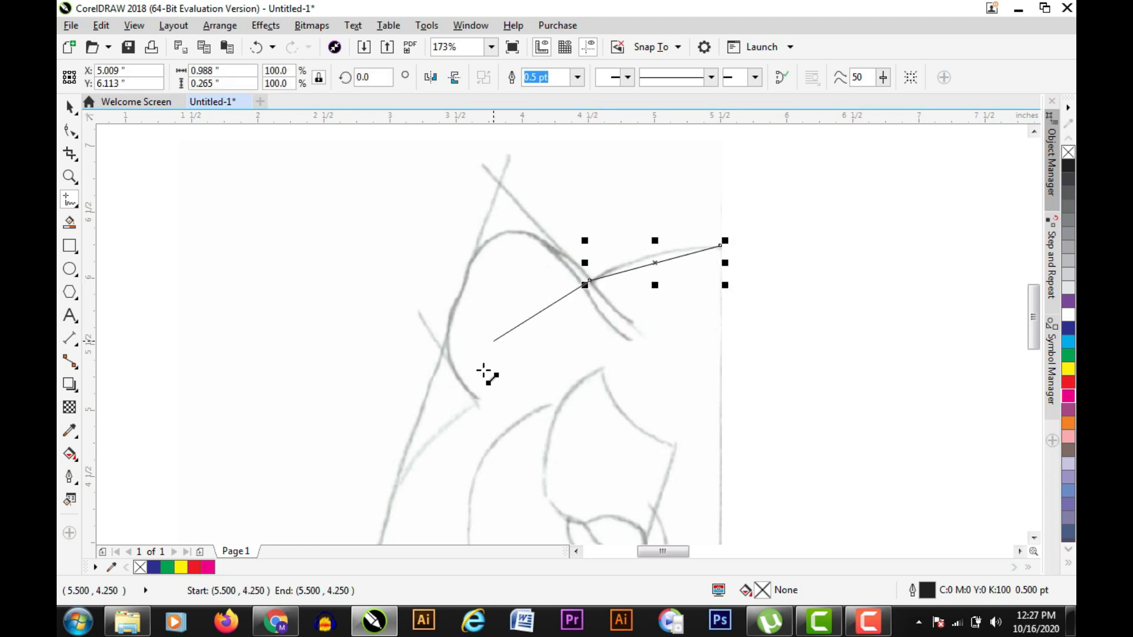
- Extend the line with straight segments to the ear's outer base and down to the chin on the centre line, about 1.86 by 5.05 in overall
double_click(474, 405)
scroll(451, 363, down, 3)
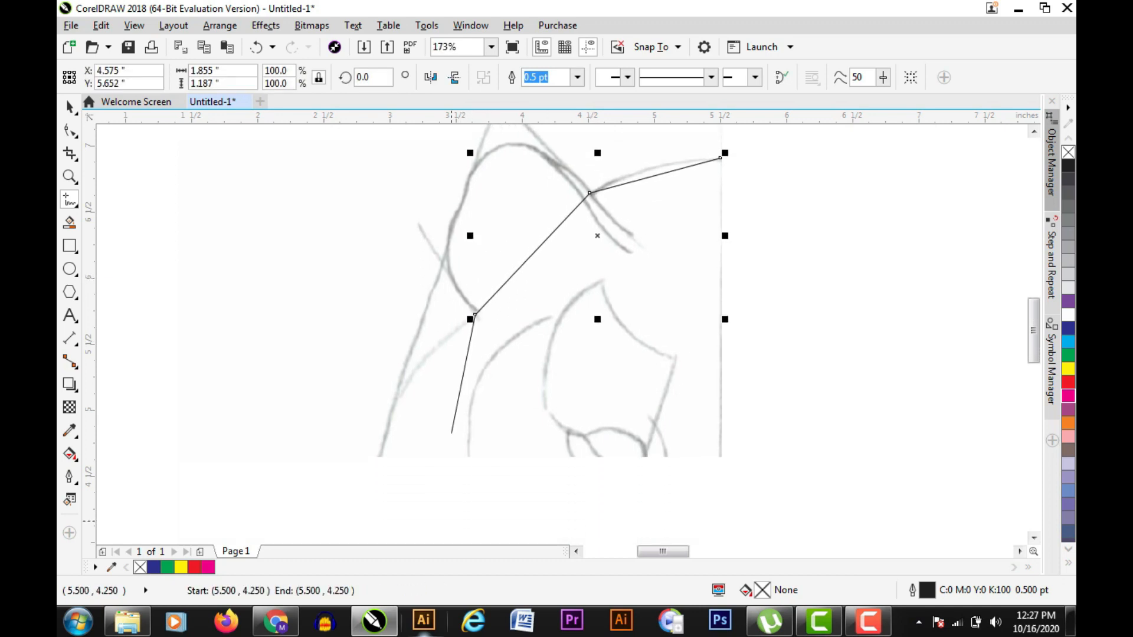
scroll(452, 363, down, 4)
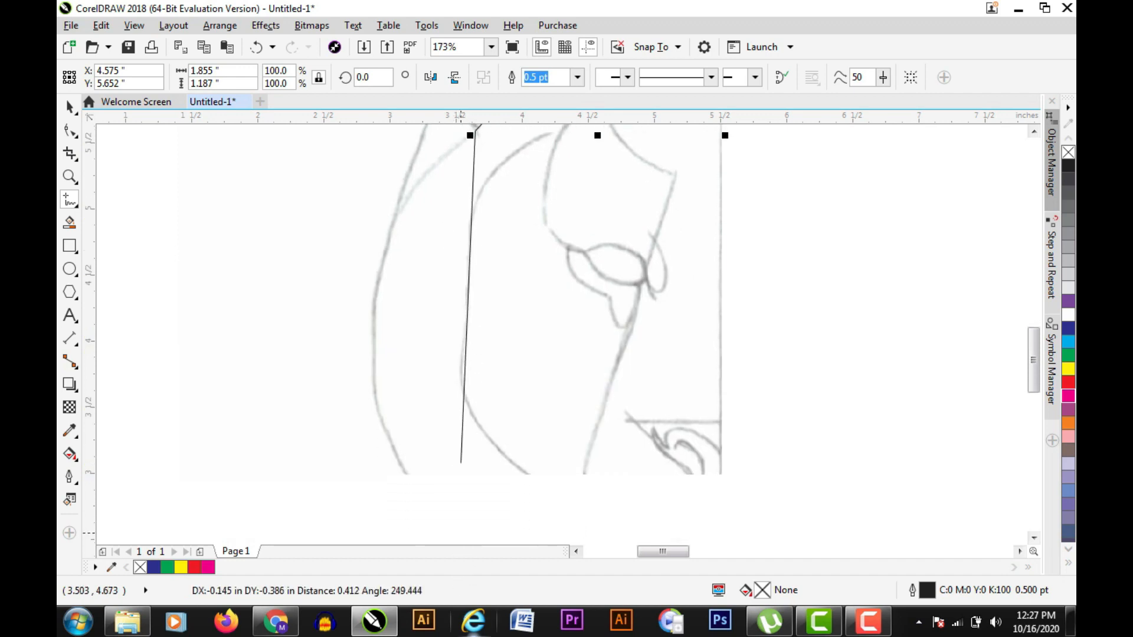
scroll(478, 354, down, 3)
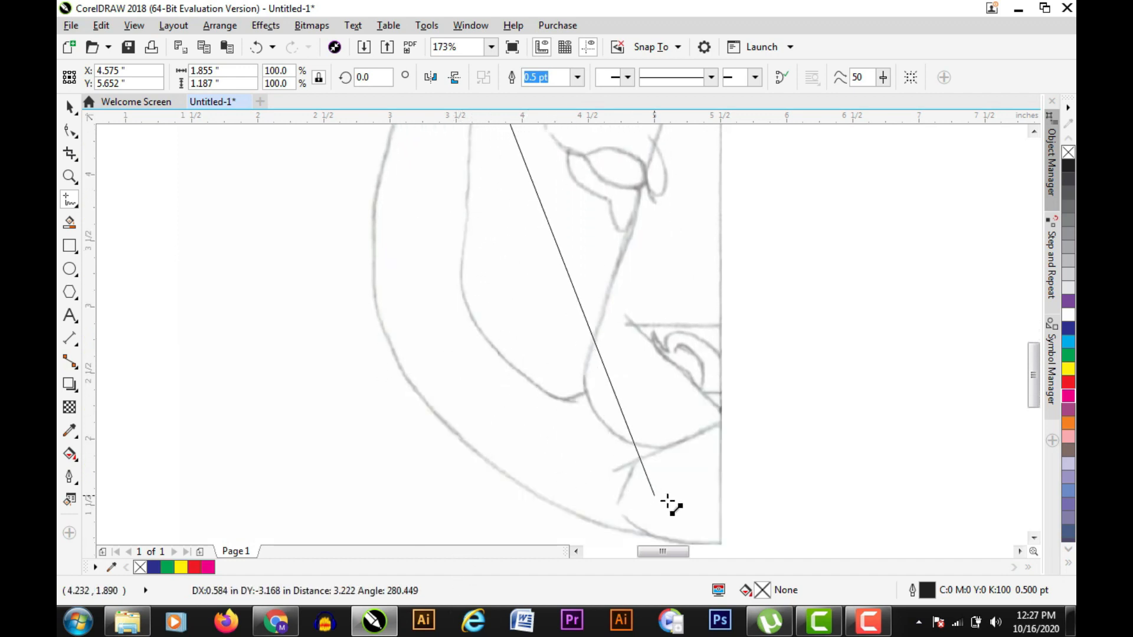
click(721, 493)
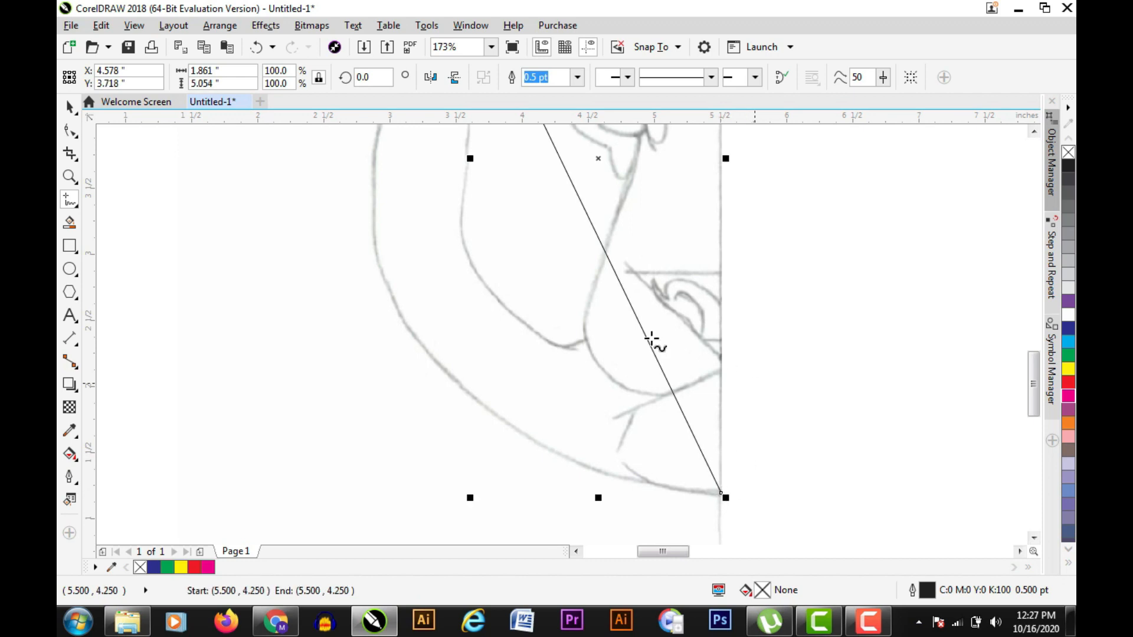
- Convert the forehead segment to a curve and bend the ear segment over the sketched ear by adjusting its curve handles
click(66, 131)
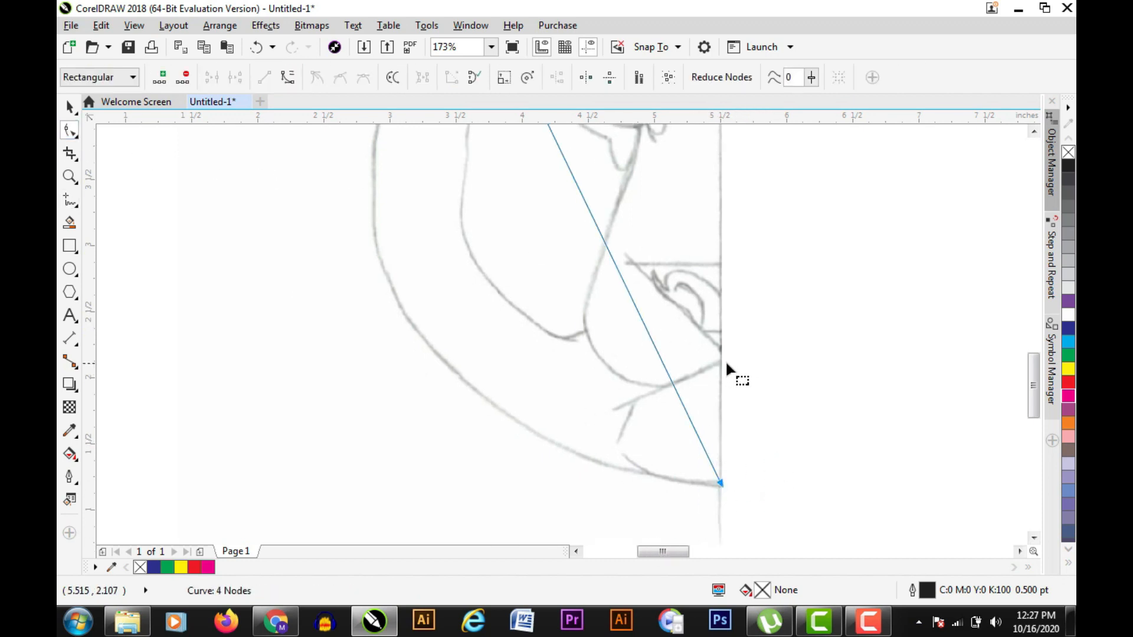
key(z)
key(shift+F4)
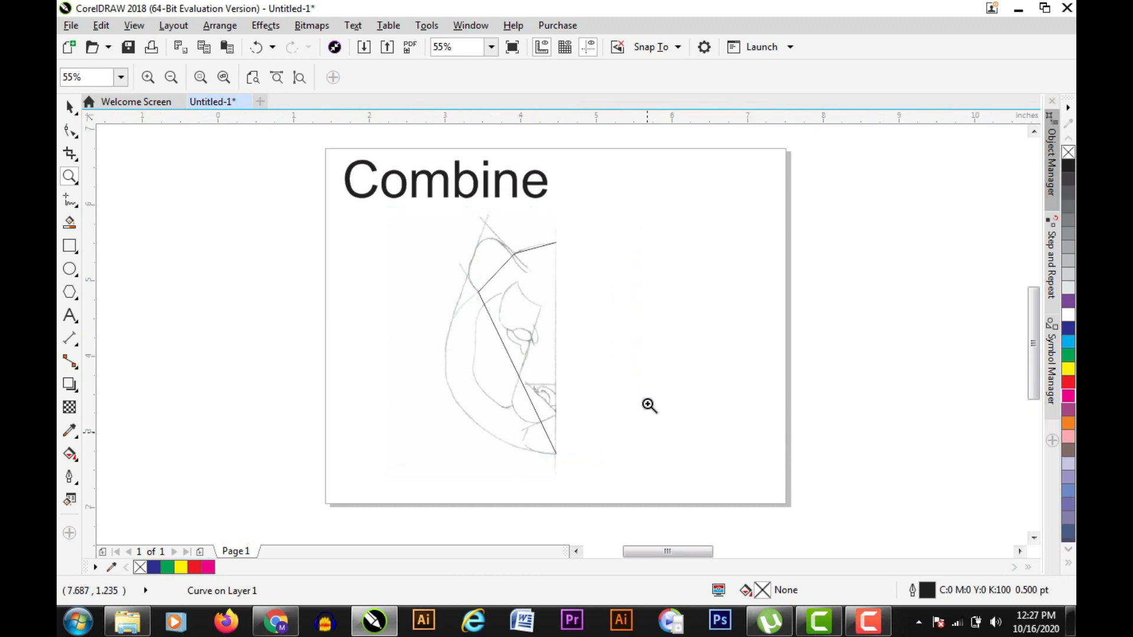
click(66, 135)
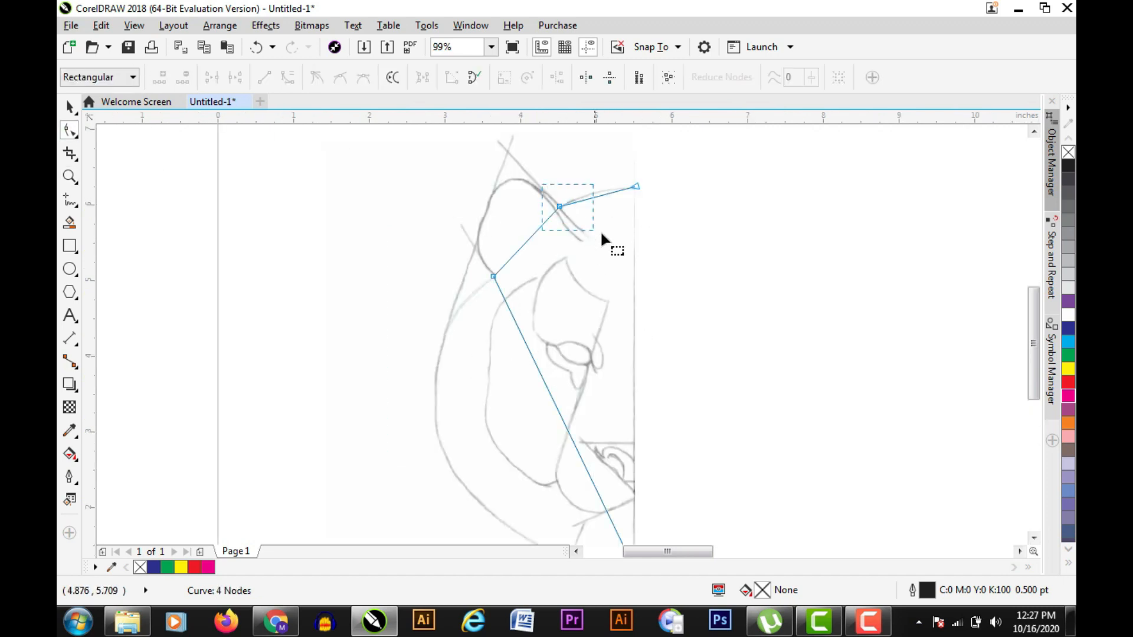
drag(601, 234, 600, 236)
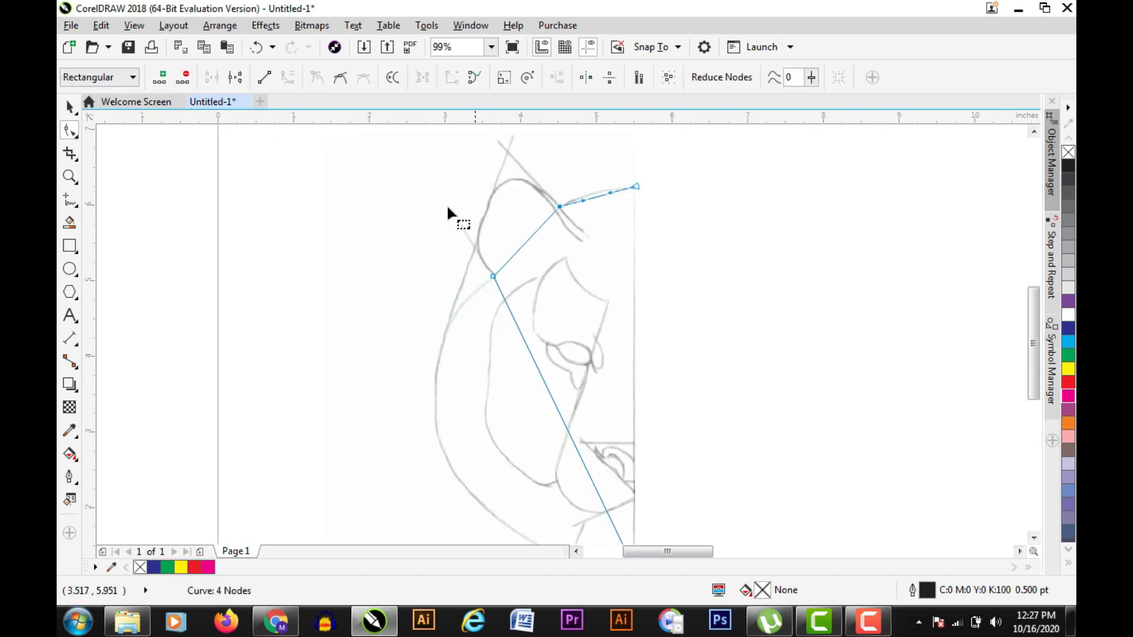
click(287, 77)
drag(538, 228, 470, 206)
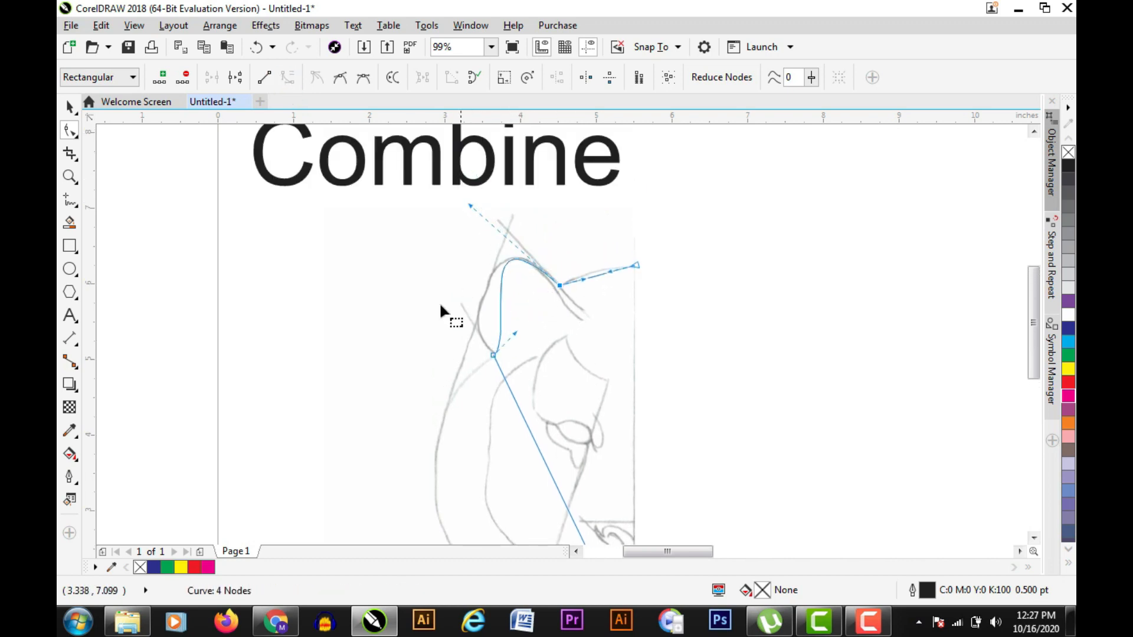
drag(515, 334, 466, 351)
- Add a node on the outer side of the ear and refine the surrounding handles to match the sketched ear
double_click(484, 283)
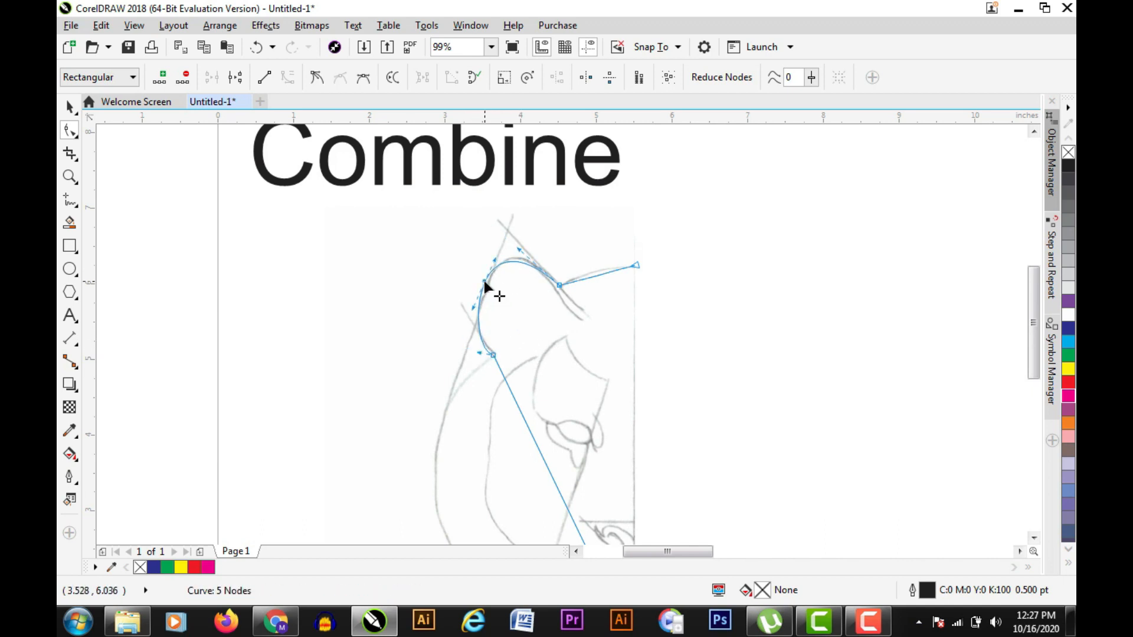
drag(484, 282, 489, 287)
drag(520, 249, 507, 238)
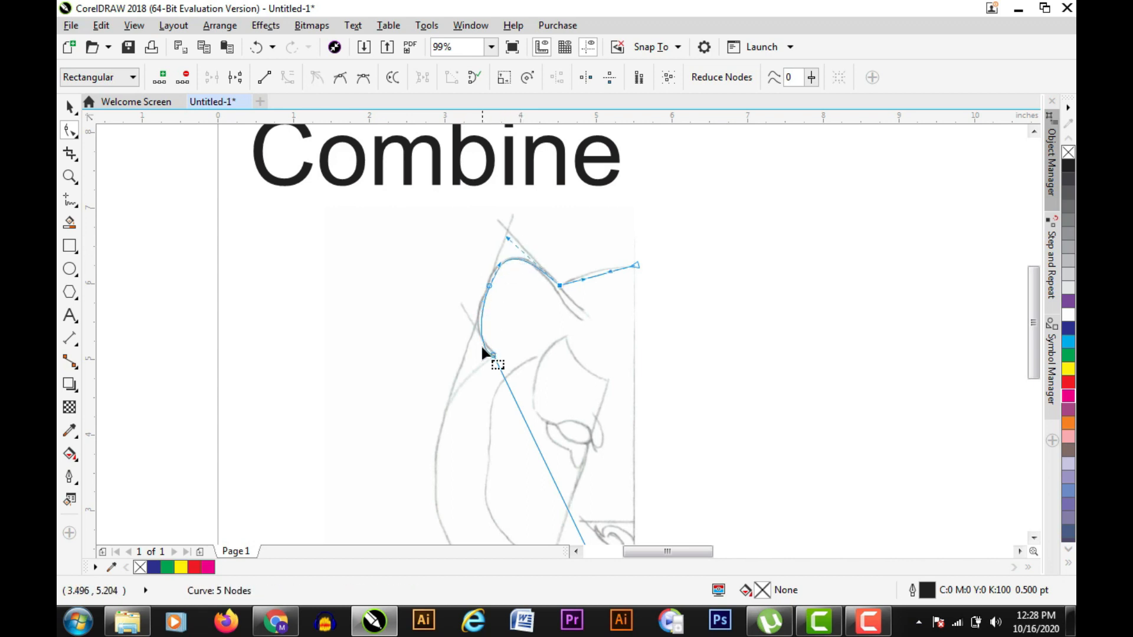
drag(477, 350, 470, 326)
- Convert the straight segment between the ear's outer base and the chin to a curve and bow it along the sketched cheek
key(z)
right_click(542, 338)
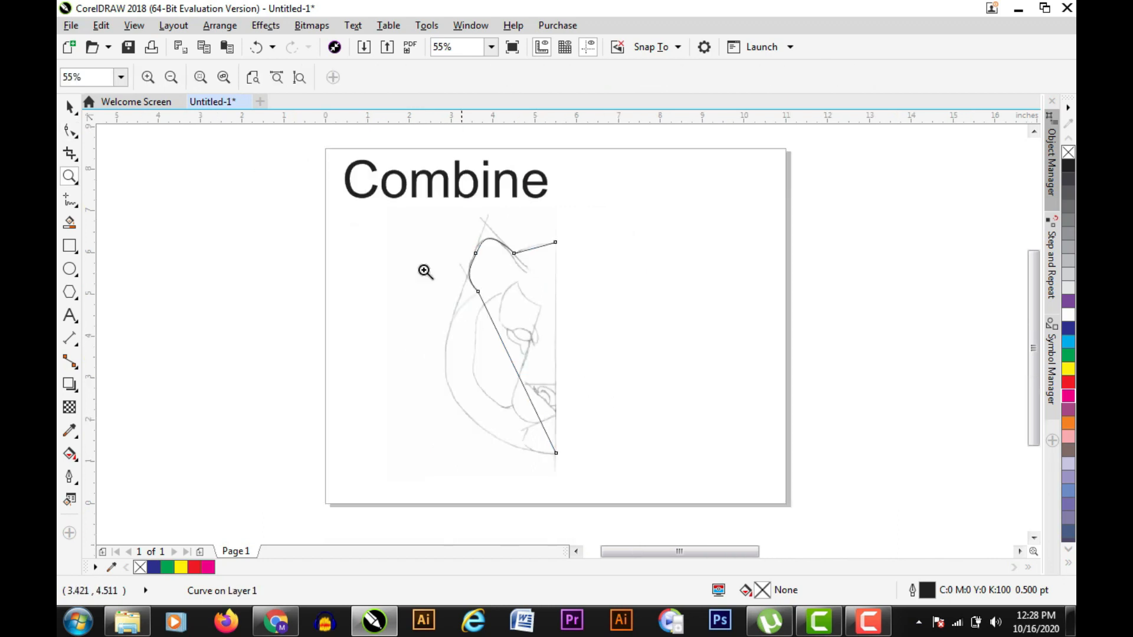
drag(349, 253, 688, 512)
click(64, 132)
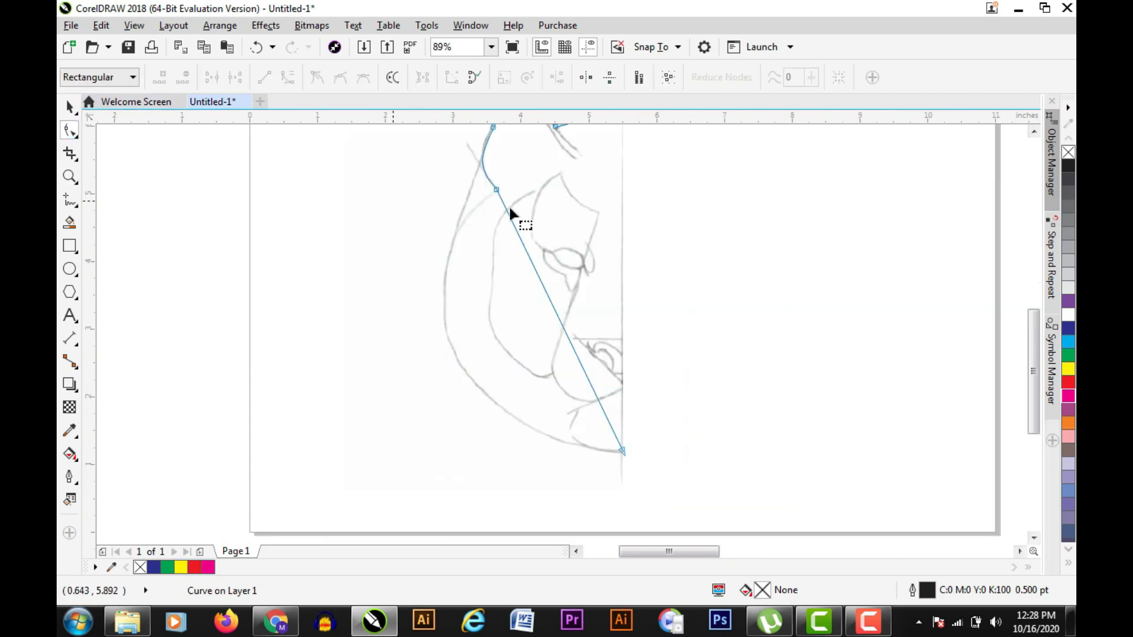
drag(516, 156, 480, 209)
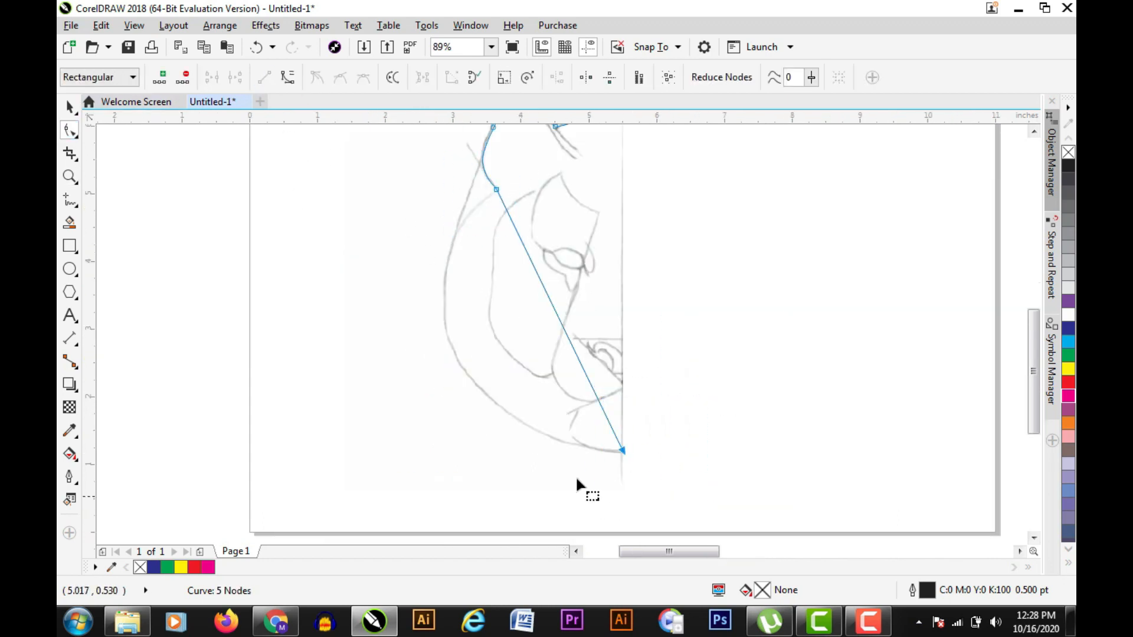
click(285, 75)
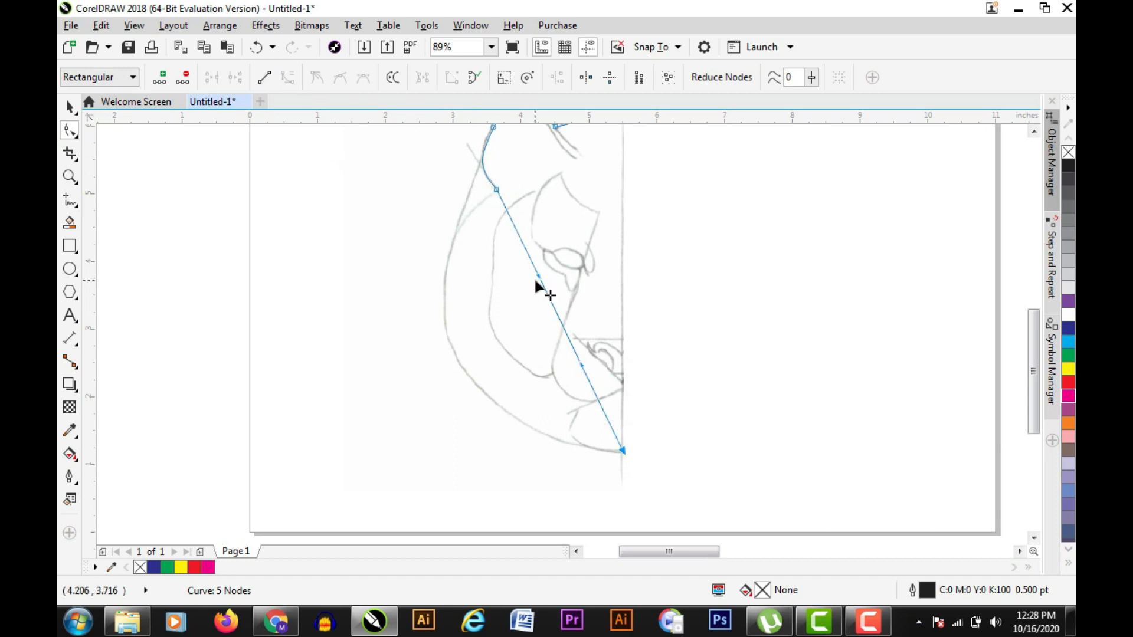
drag(540, 271, 374, 253)
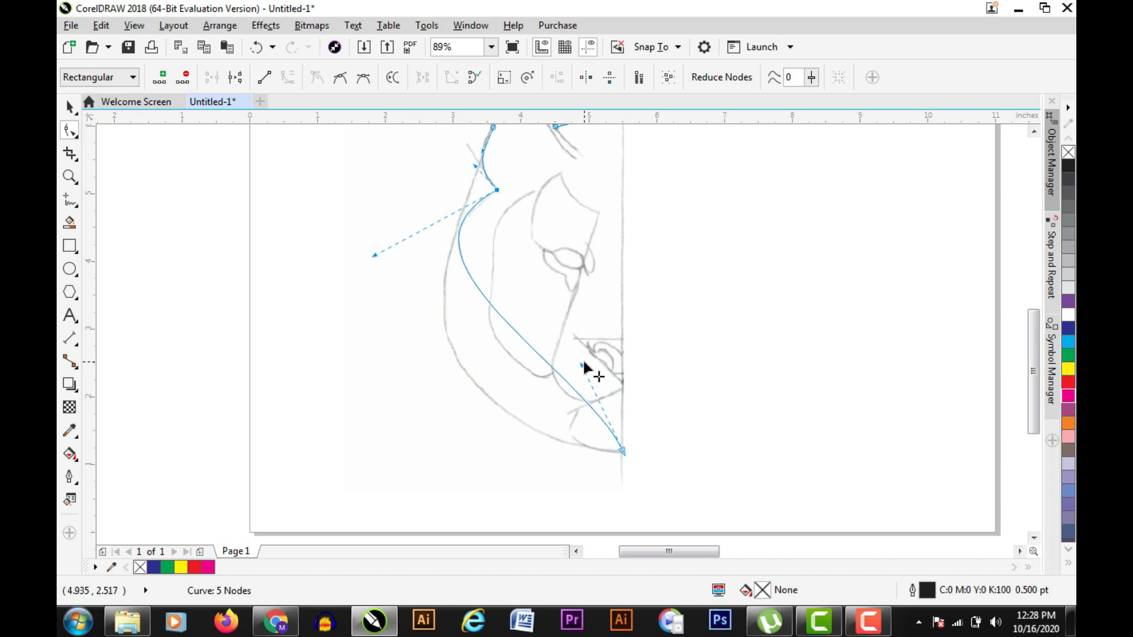
drag(582, 363, 471, 468)
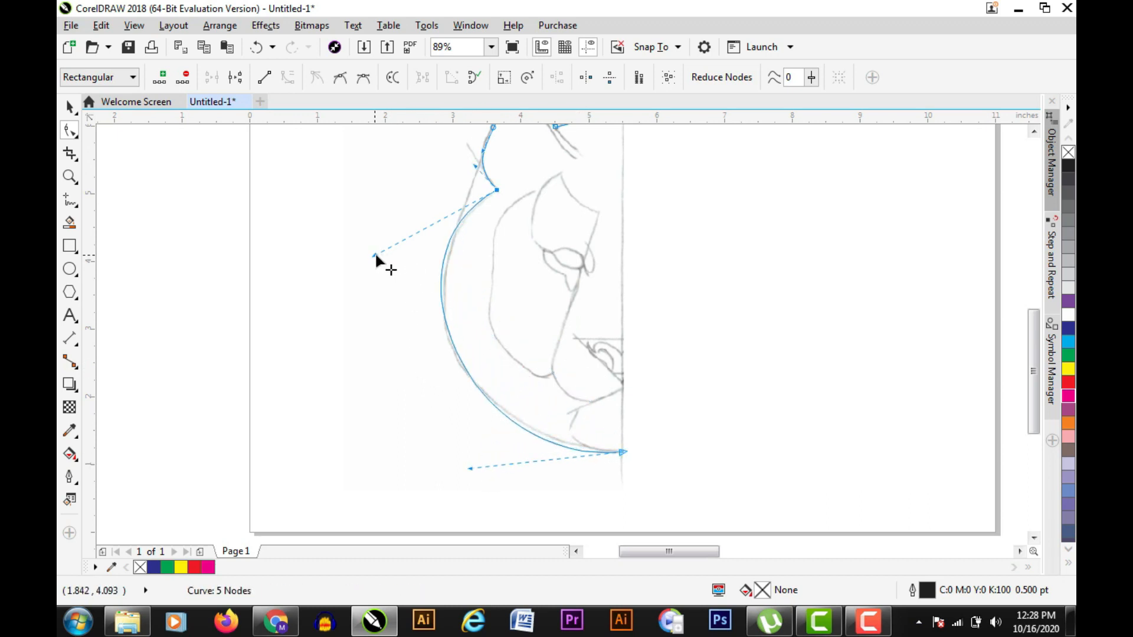
drag(375, 256, 384, 256)
click(357, 258)
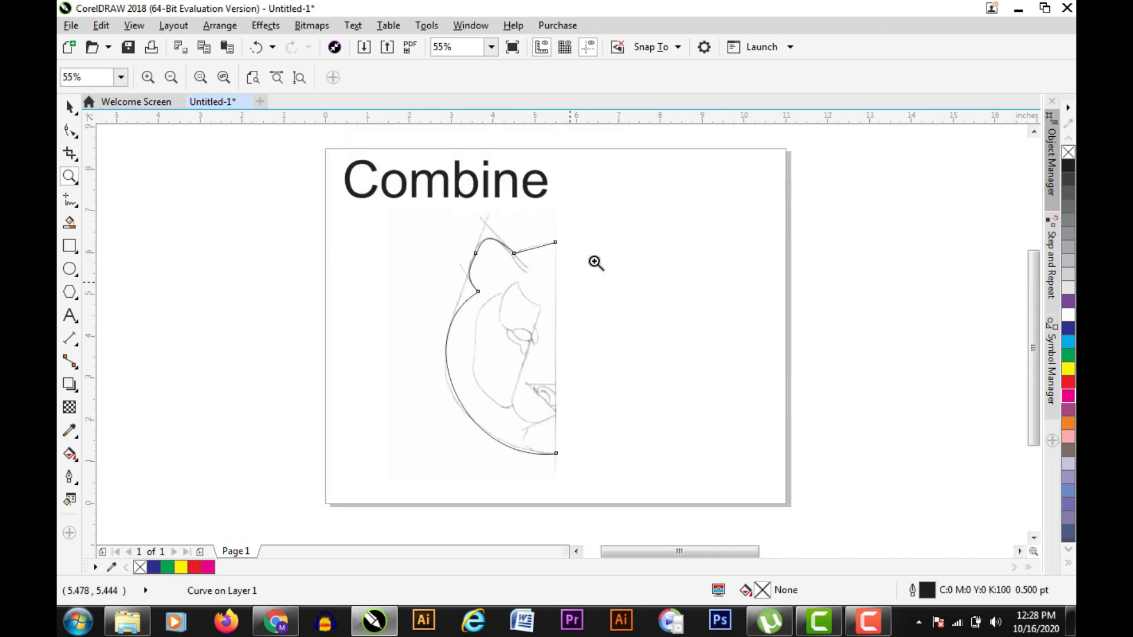
- Draw two straight segments over the brow shape from its inner corner through its peak to the eye, about 0.70 by 1.19 in overall
click(649, 321)
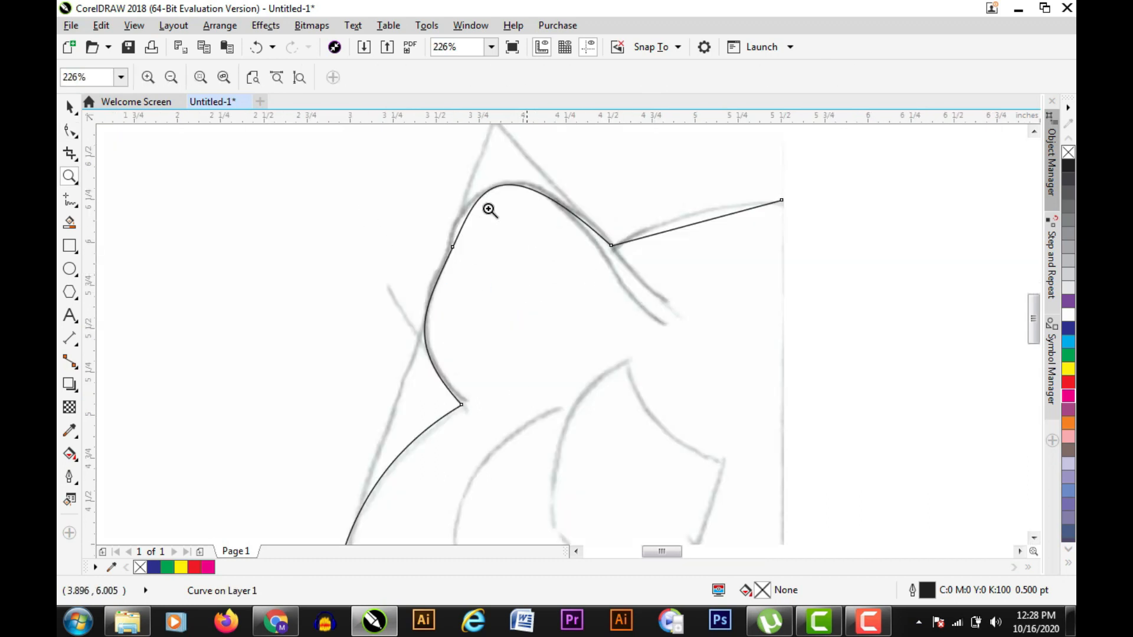
click(70, 130)
key(z)
key(shift+F4)
drag(332, 222, 614, 402)
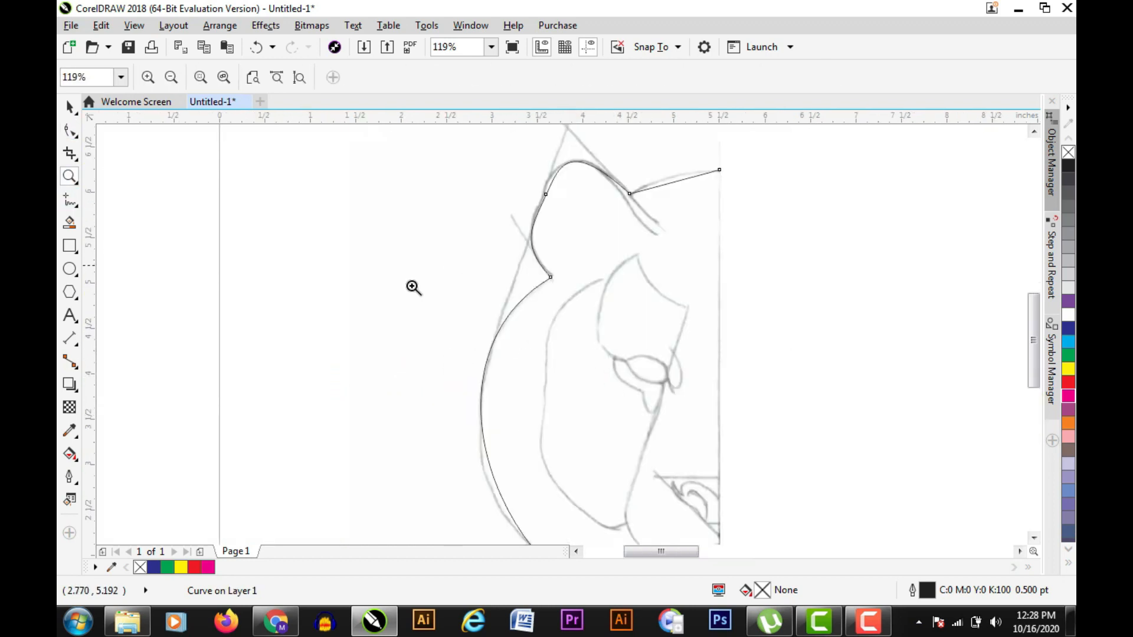
click(70, 200)
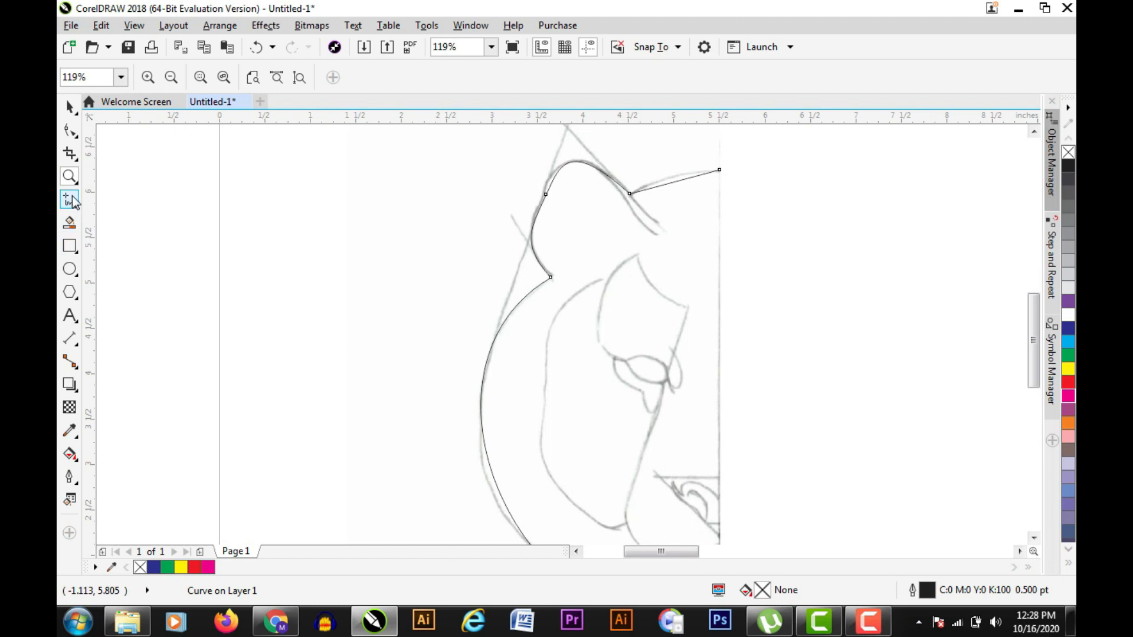
click(690, 308)
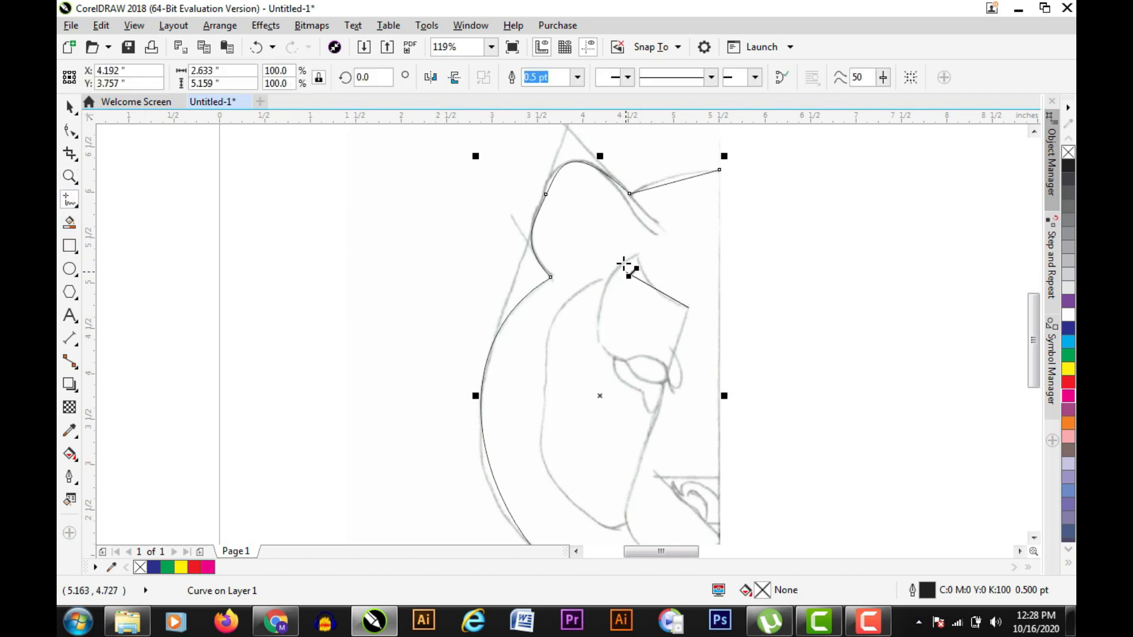
click(633, 252)
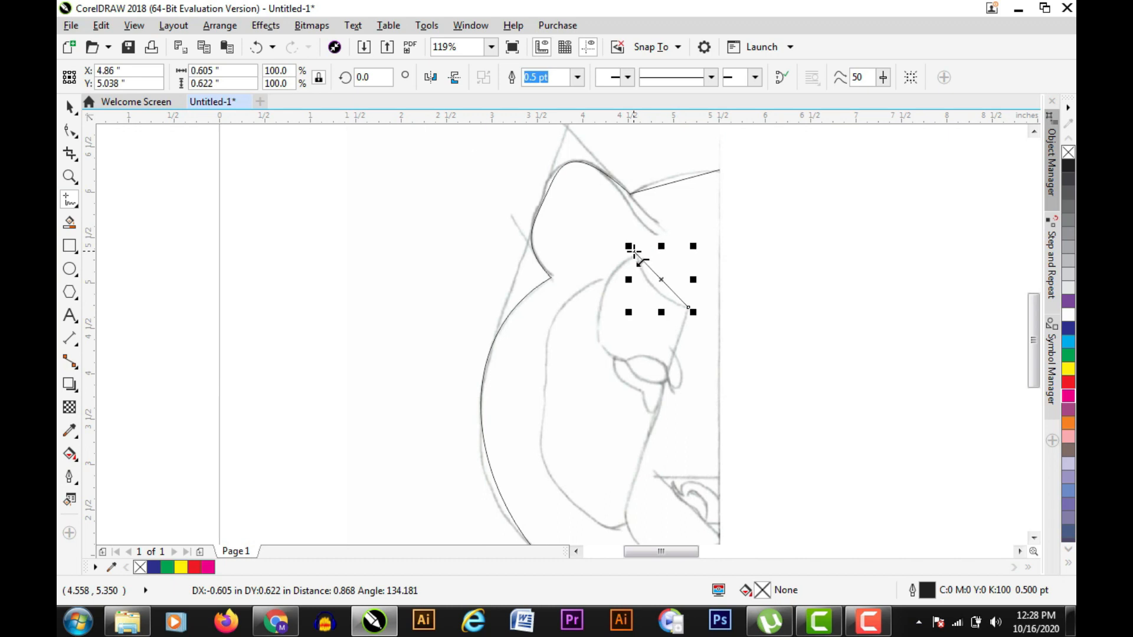
click(625, 358)
- Convert the brow's upper segment to a curve and bow it inward along the sketch between the peak and inner corner
key(F10)
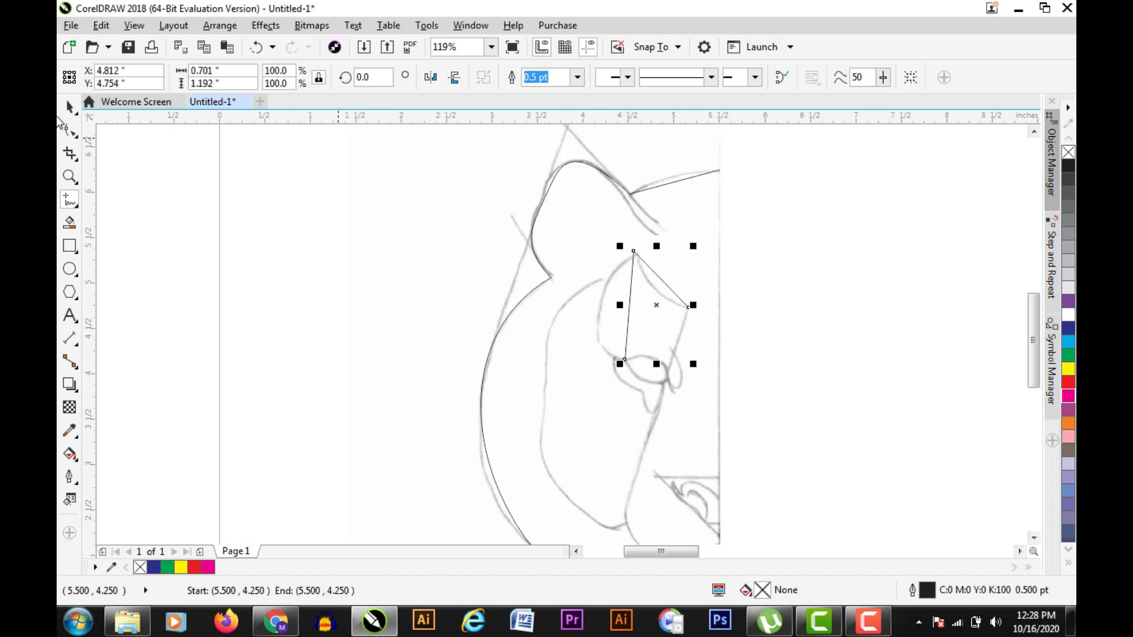
drag(616, 240, 678, 257)
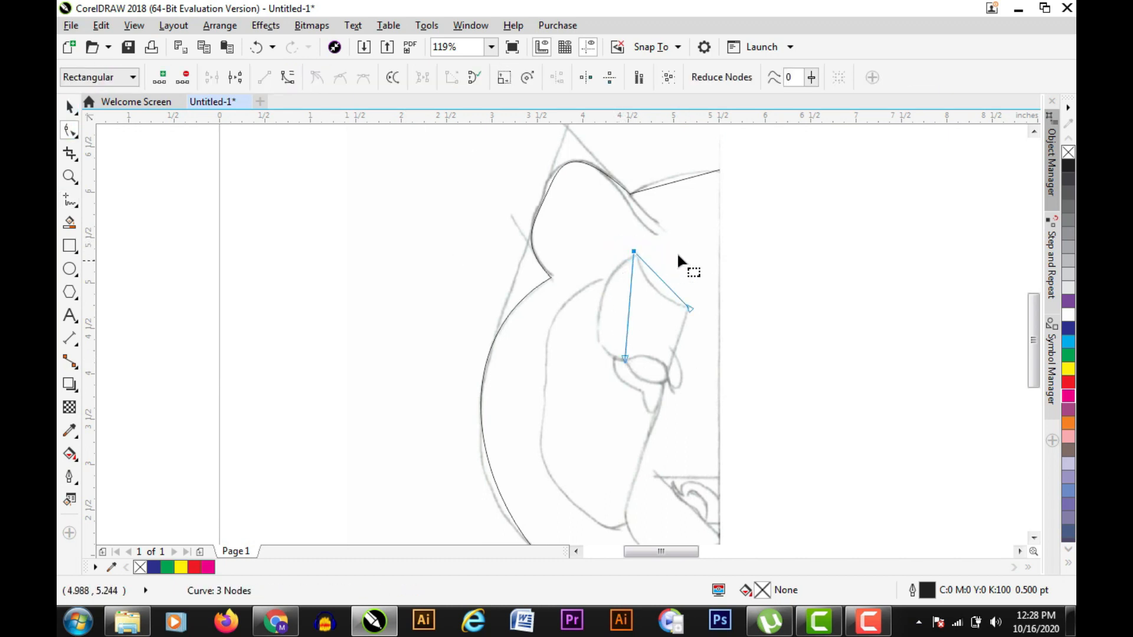
click(289, 74)
drag(660, 273, 657, 294)
- Convert the brow's outer segment to a curve and bend it along the sketched edge from the peak down to the eye
click(630, 286)
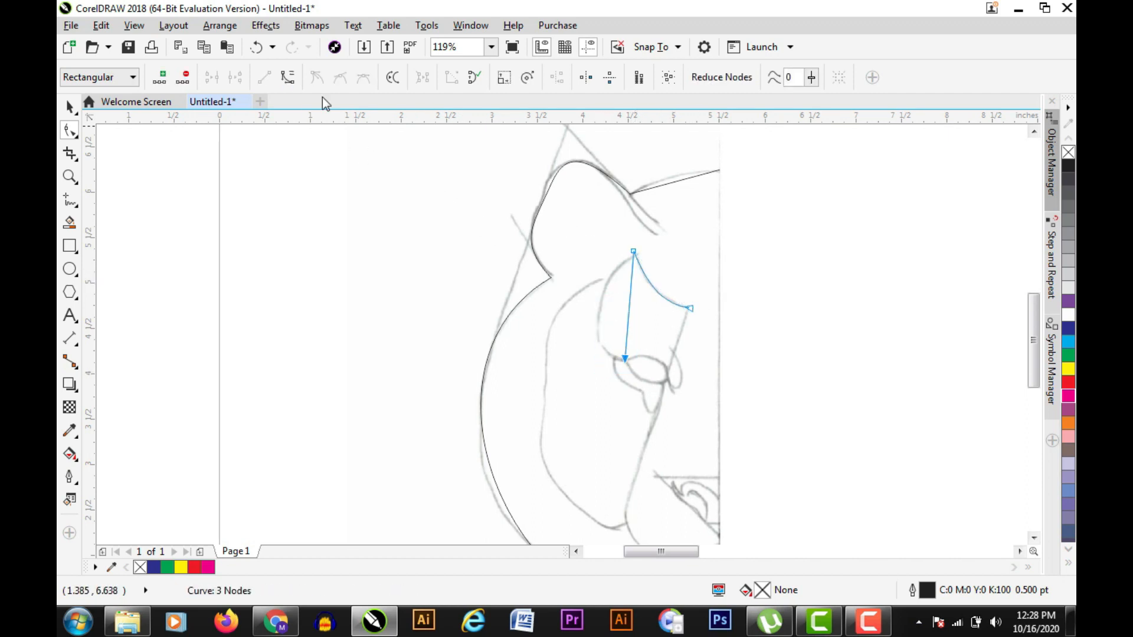
drag(631, 317, 600, 312)
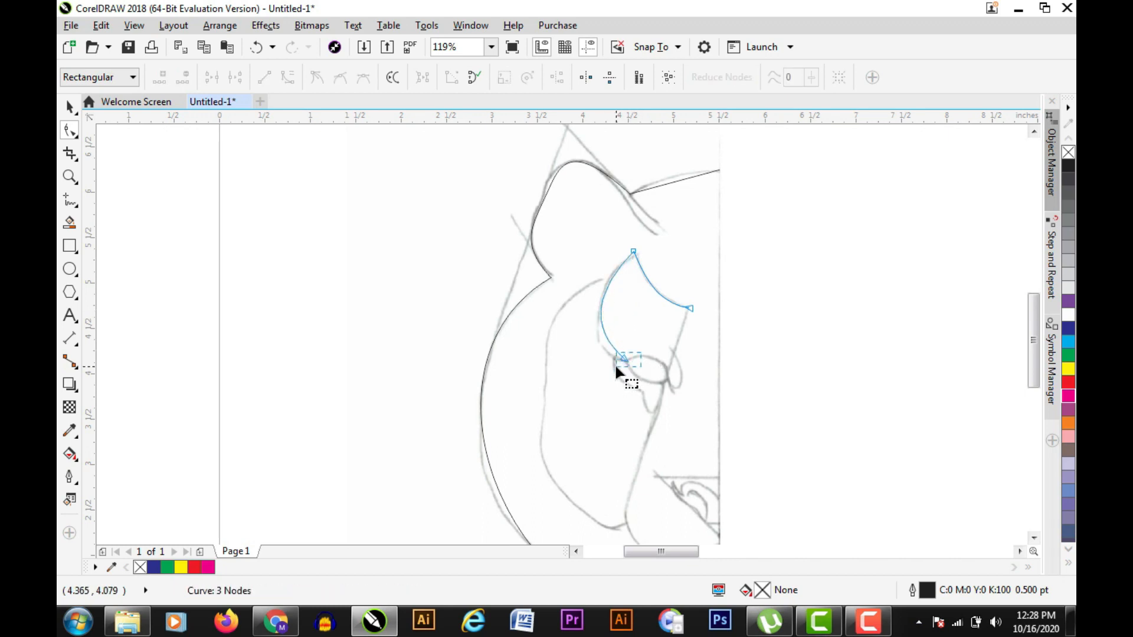
click(616, 354)
drag(579, 344, 578, 347)
click(624, 358)
click(743, 347)
key(z)
drag(495, 287, 748, 452)
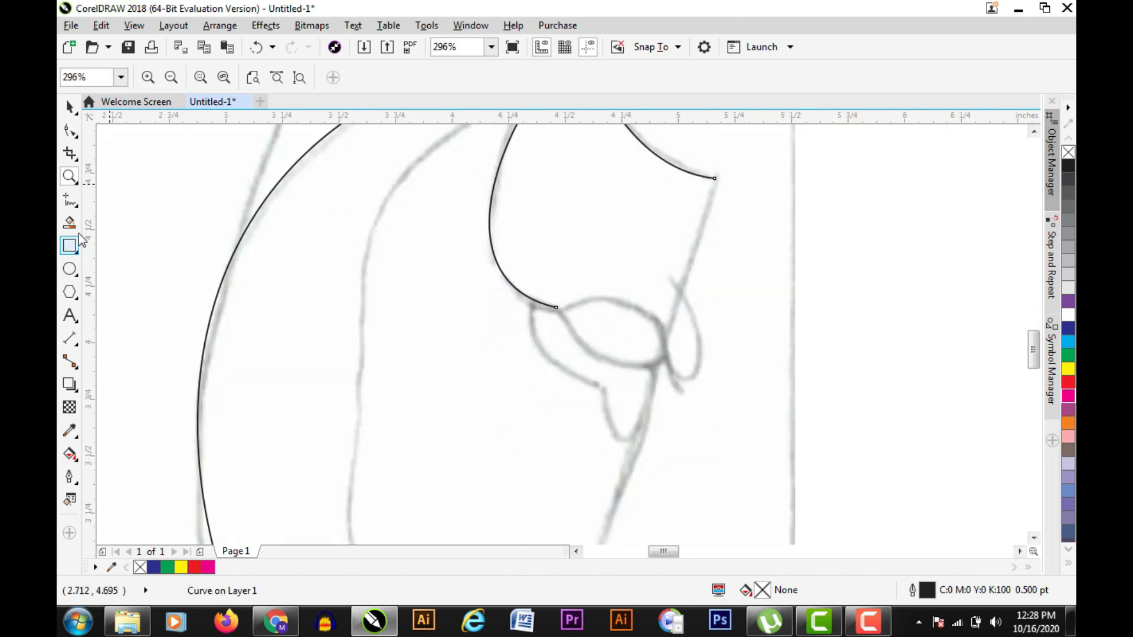
- Draw a chain of straight segments around the eye, from the under-eye mark via the outer corner to above the inner corner, about 0.63 by 0.50 in
click(69, 201)
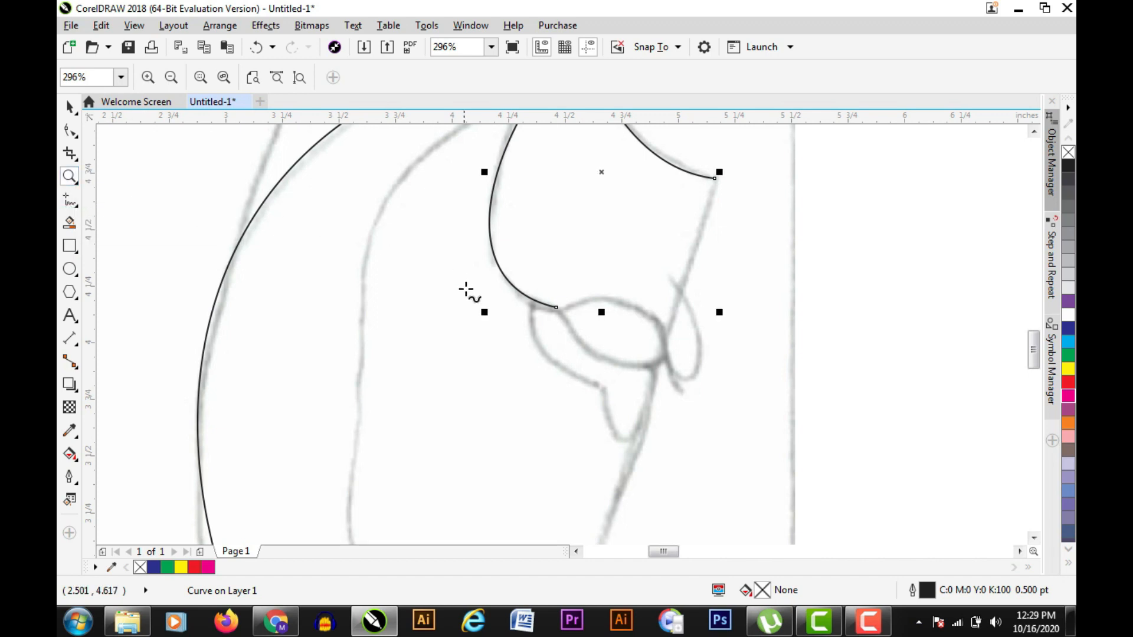
click(653, 393)
double_click(594, 382)
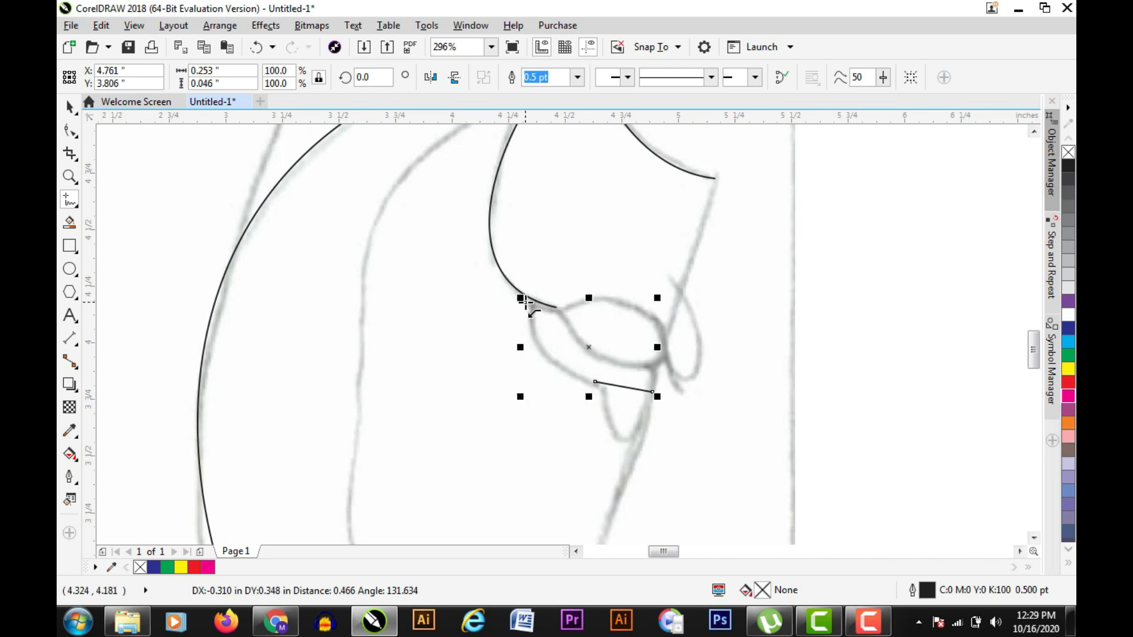
double_click(524, 303)
double_click(557, 308)
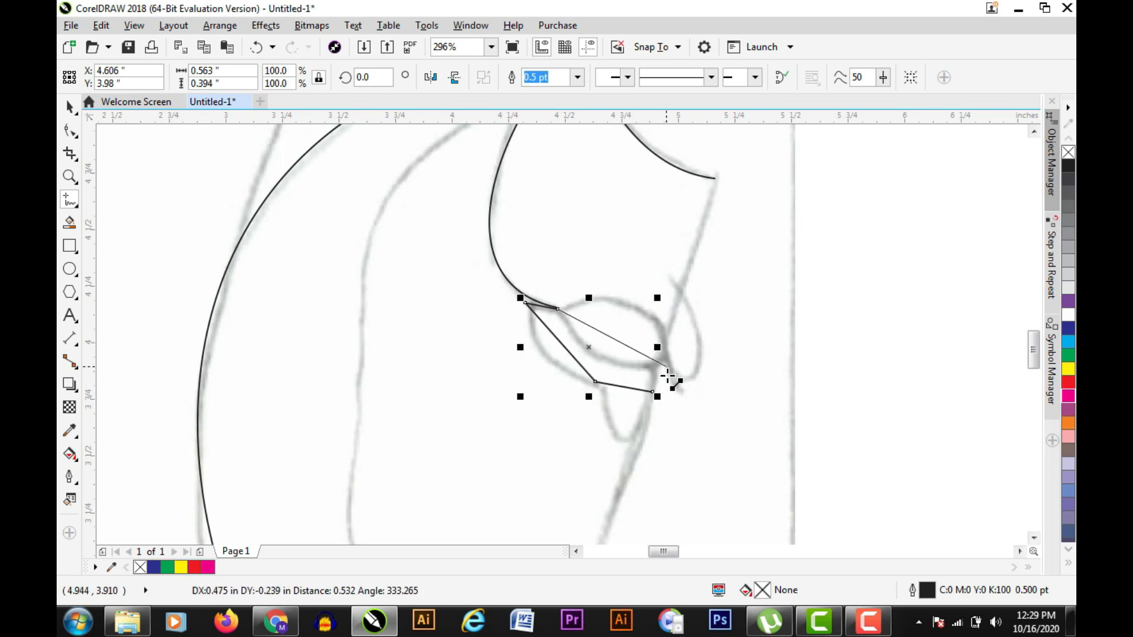
double_click(668, 354)
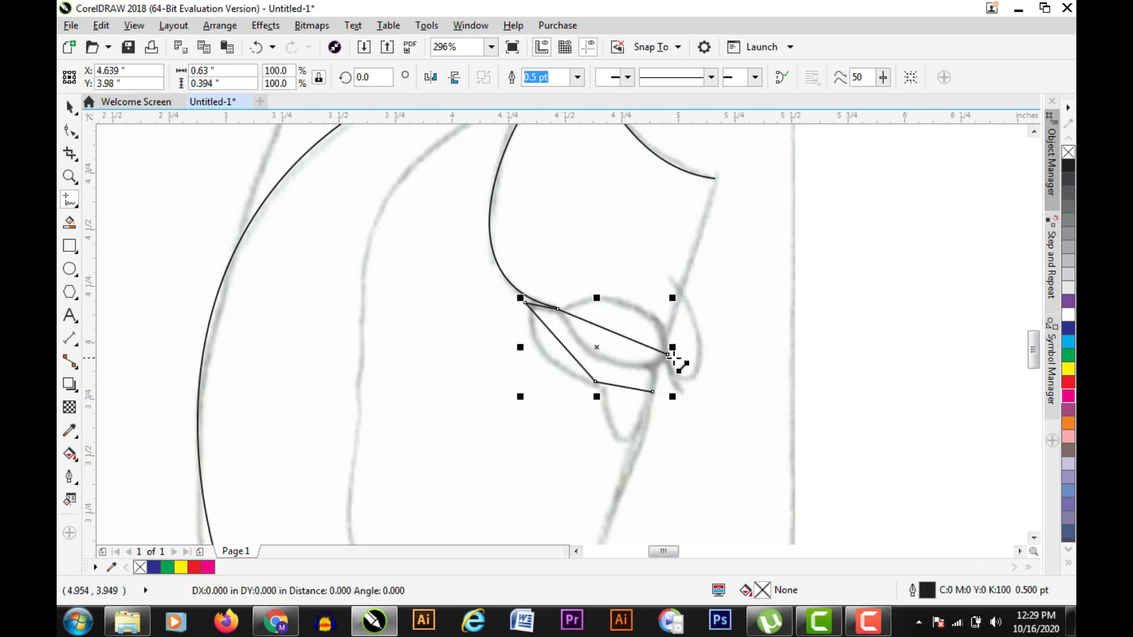
click(672, 282)
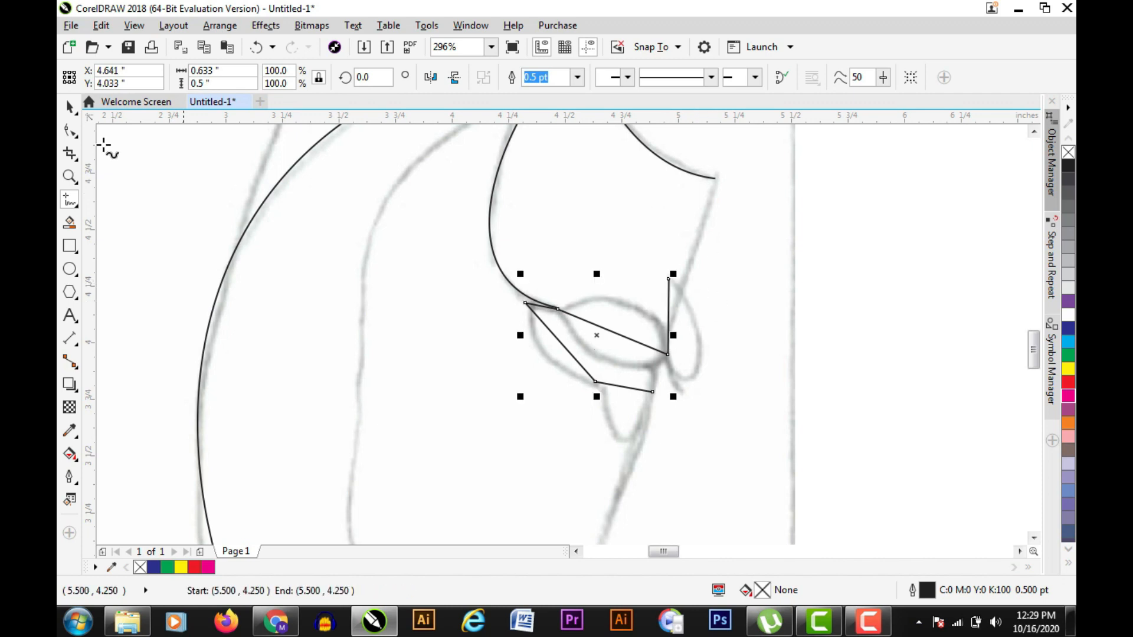
- Convert the short segment at the eye's inner corner to a curve and bow it around the sketched loop beside the nose bridge
click(69, 130)
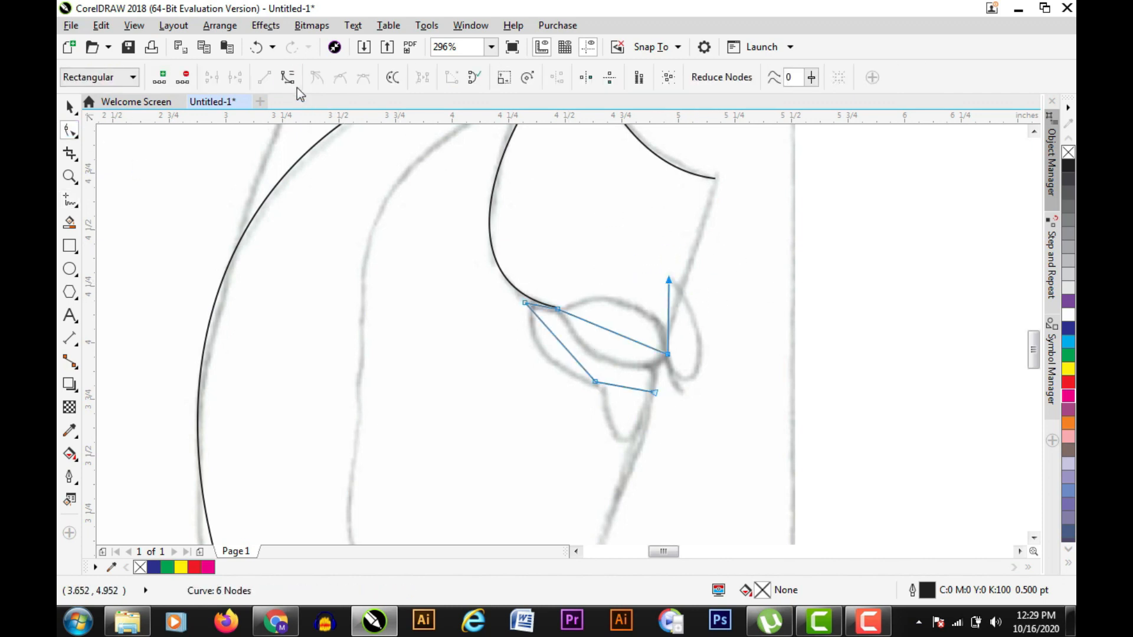
click(288, 78)
drag(670, 303, 707, 426)
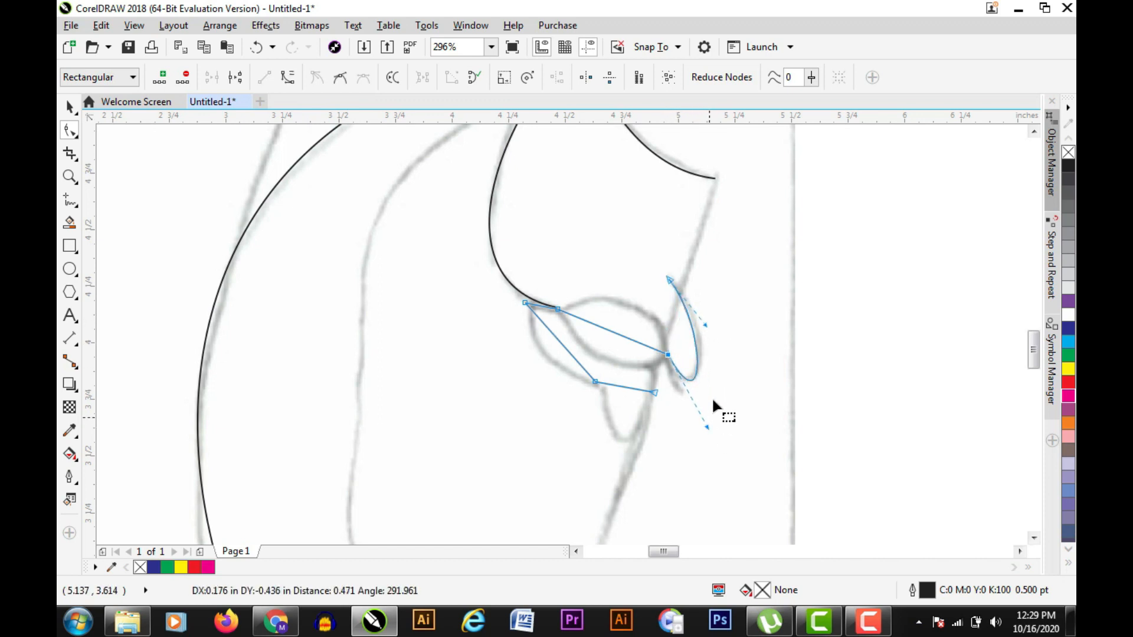
drag(705, 320, 716, 322)
- Convert the segment across the eye to a curve and arch it along the sketched upper eyelid
click(668, 354)
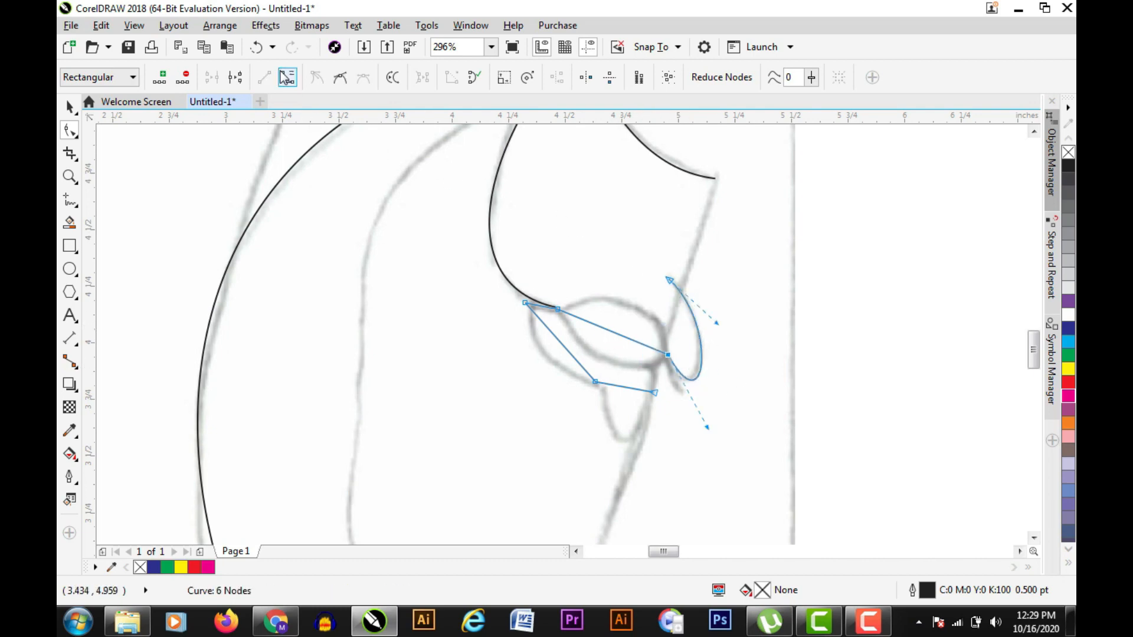
drag(635, 342, 650, 265)
drag(595, 319, 590, 304)
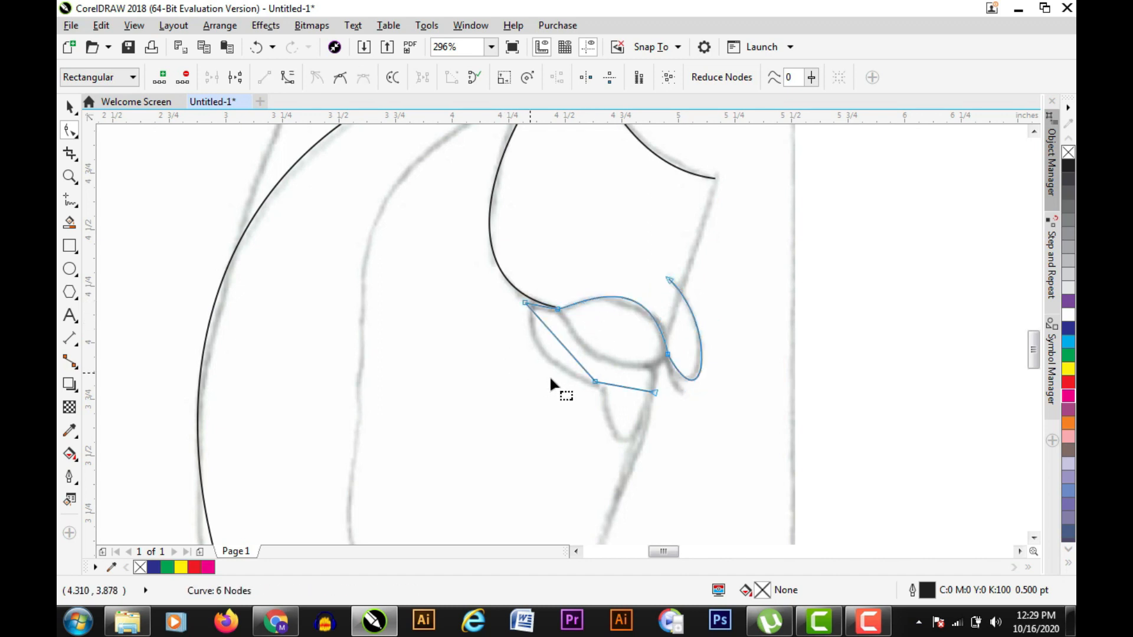
- Convert the two lower eye segments to curves and bend them along the sketched outer rim and the pointed mark under the eye
click(288, 76)
drag(610, 385, 640, 441)
drag(510, 294, 576, 380)
click(287, 77)
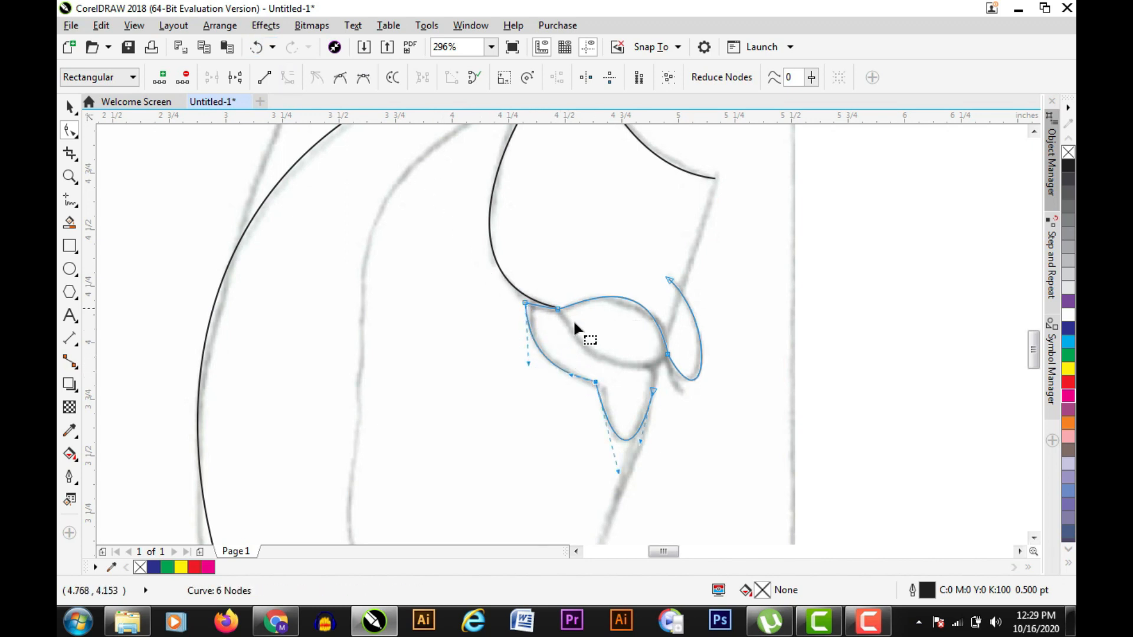
- Draw two straight segments across the eye and past its inner corner, about 0.52 by 0.33 in, and bow the longer one along the lower eyelid
click(70, 201)
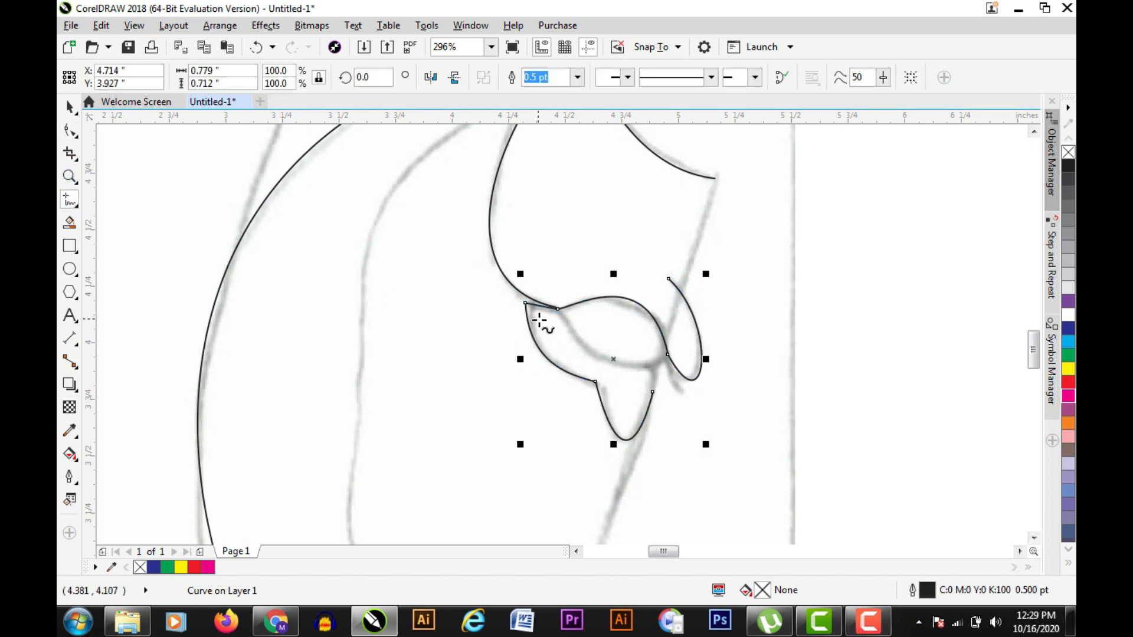
click(559, 311)
double_click(668, 358)
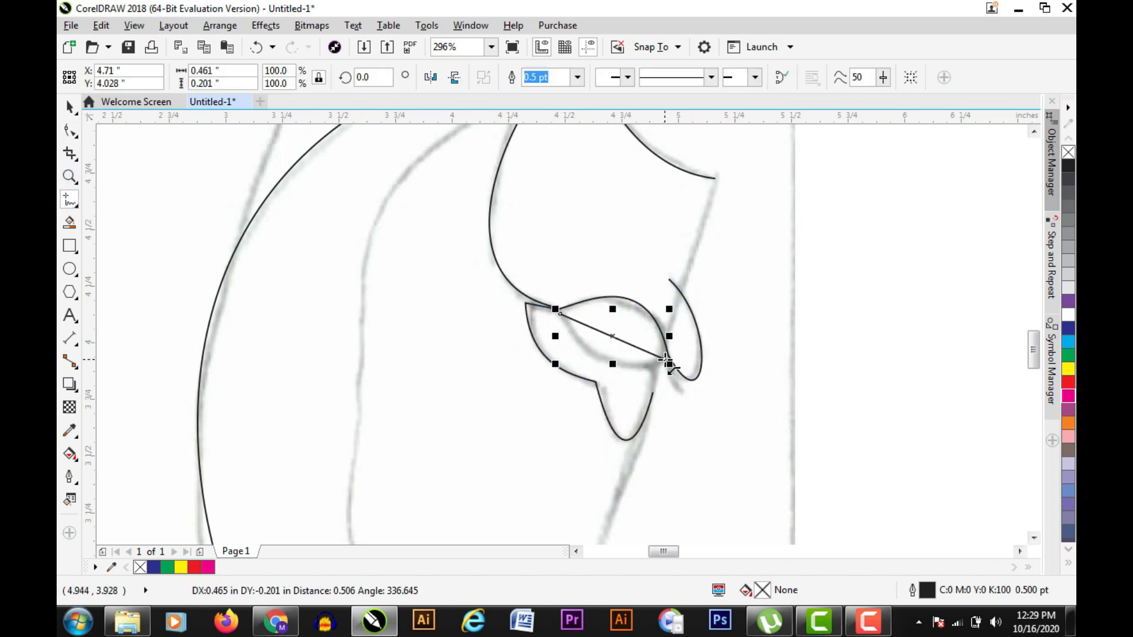
click(680, 391)
click(70, 129)
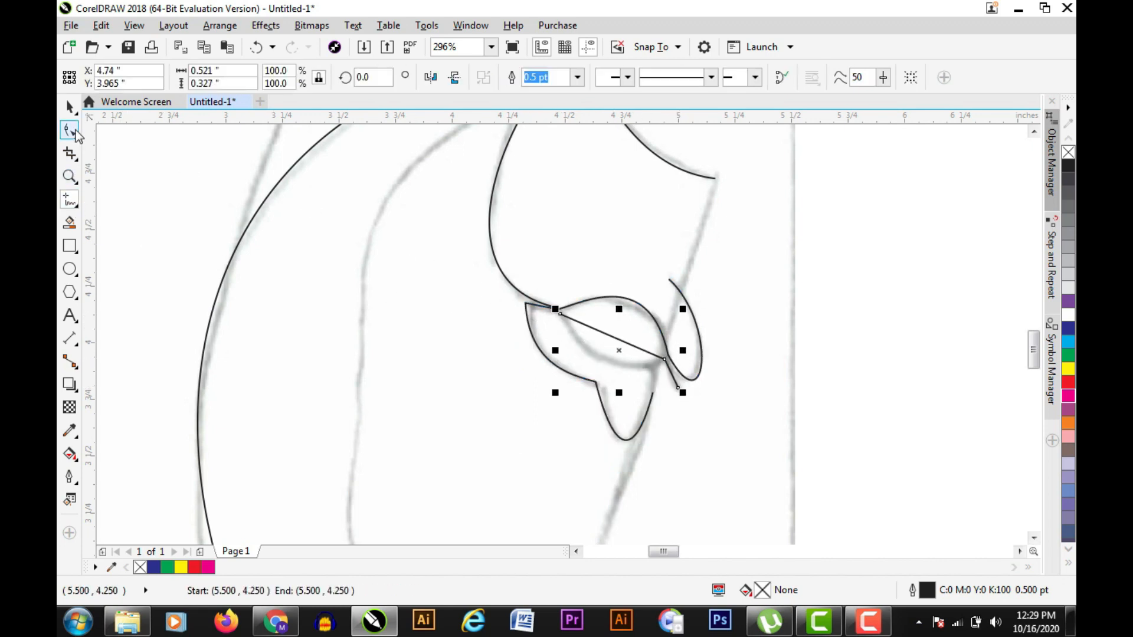
click(662, 363)
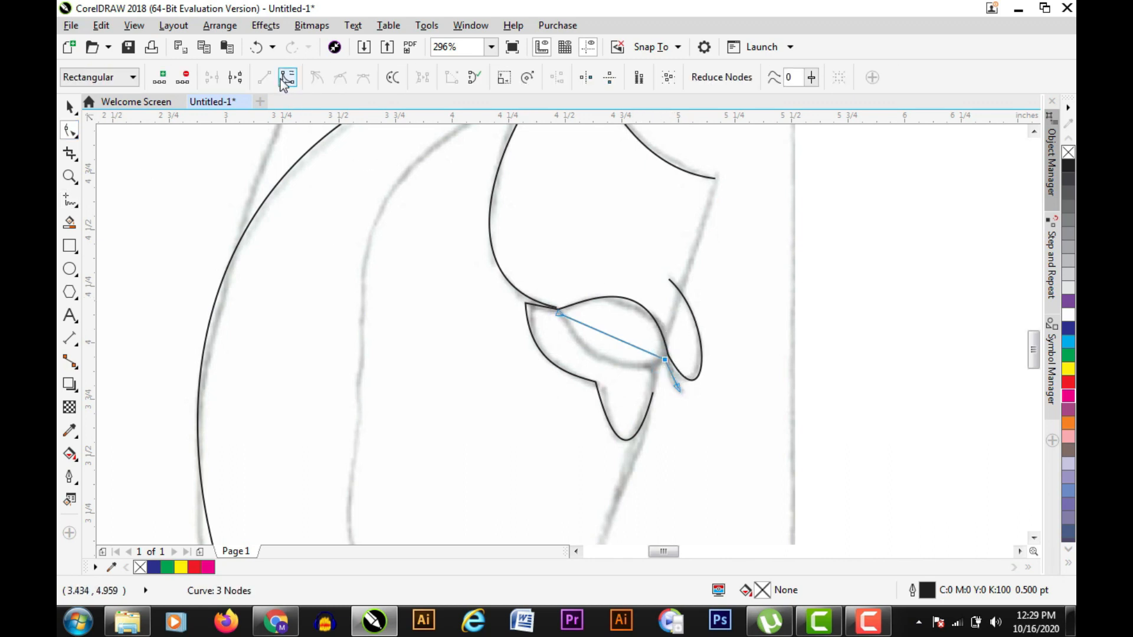
drag(591, 324, 637, 371)
- Draw three connected straight segments from the brow's inner corner to the muzzle, across to the centre line and up the nose, about 1.10 by 2.64 in
key(z)
key(F3)
right_click(651, 309)
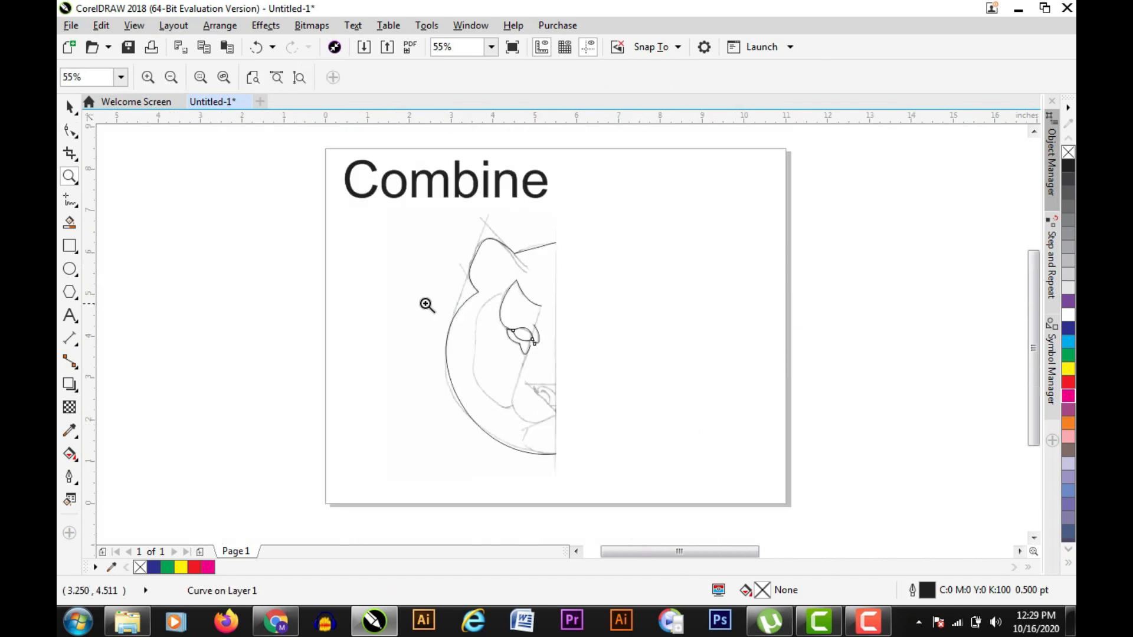
drag(425, 344, 654, 469)
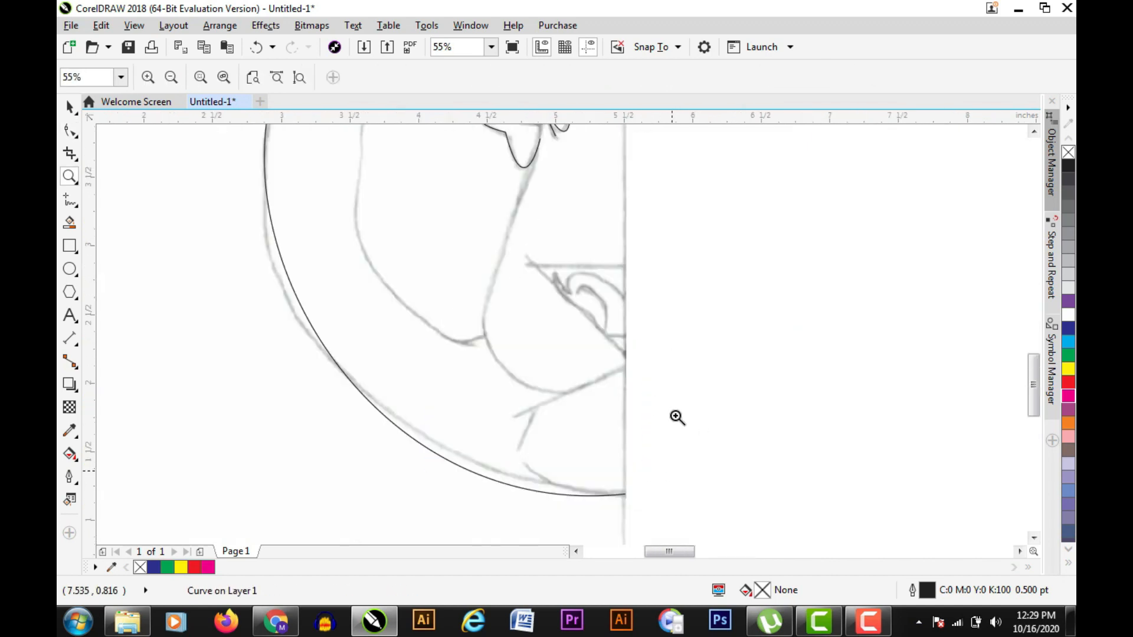
right_click(586, 294)
drag(434, 261, 626, 461)
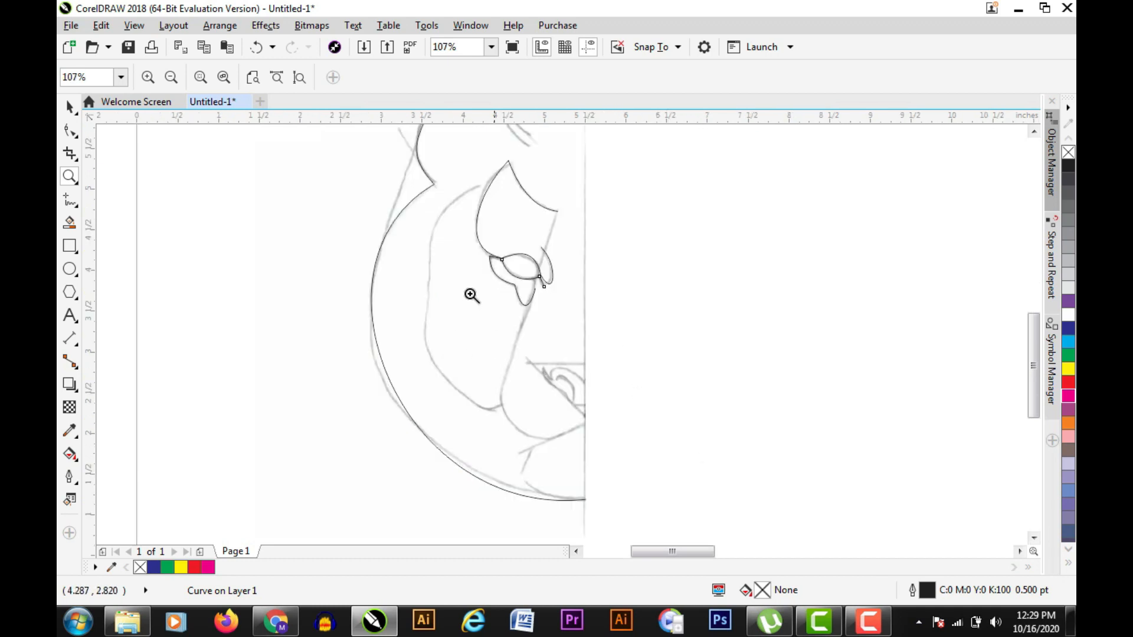
click(70, 200)
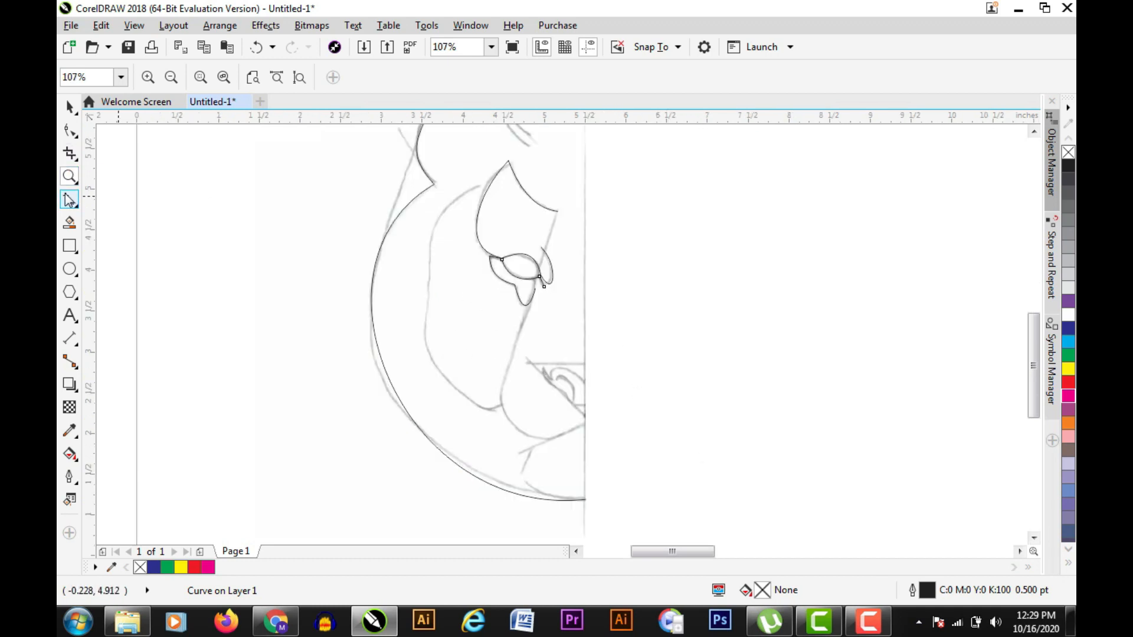
click(559, 209)
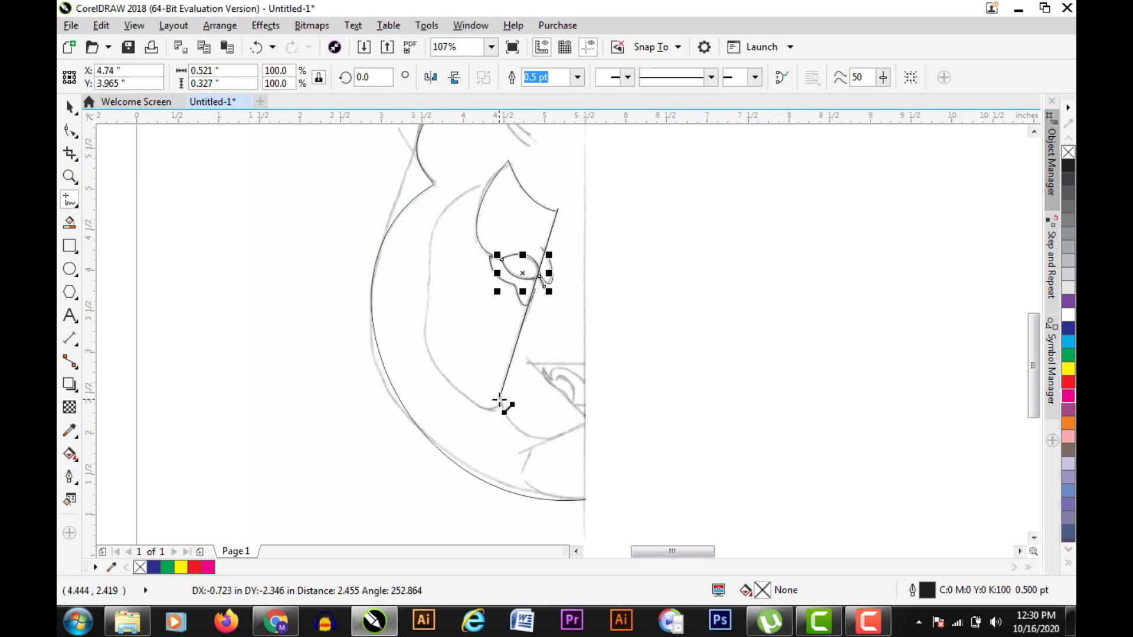
click(499, 400)
click(587, 423)
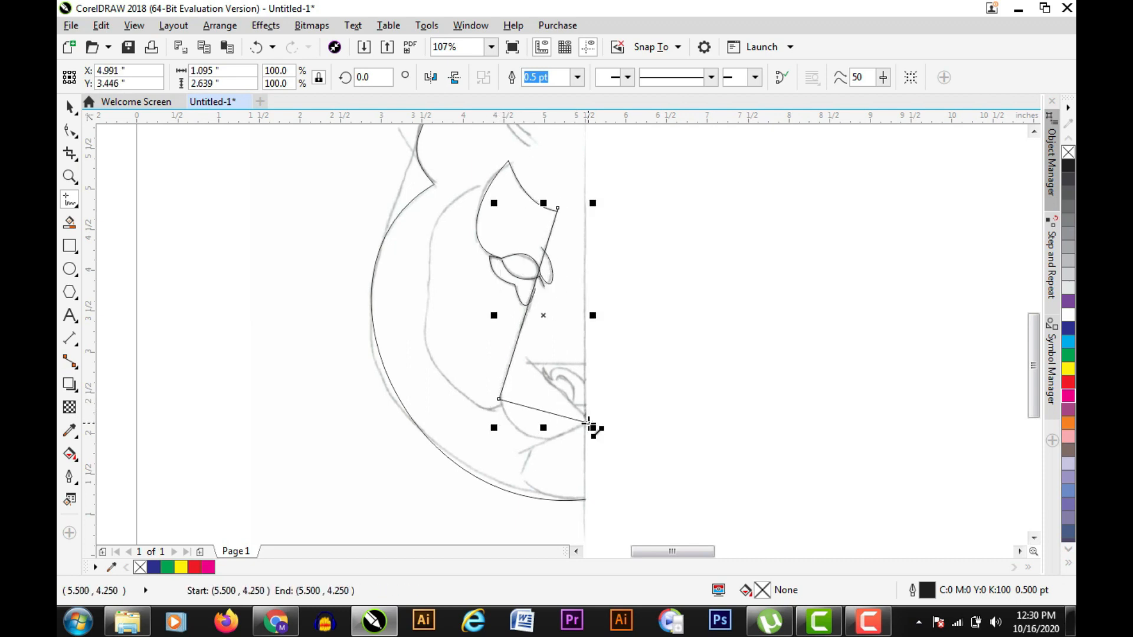
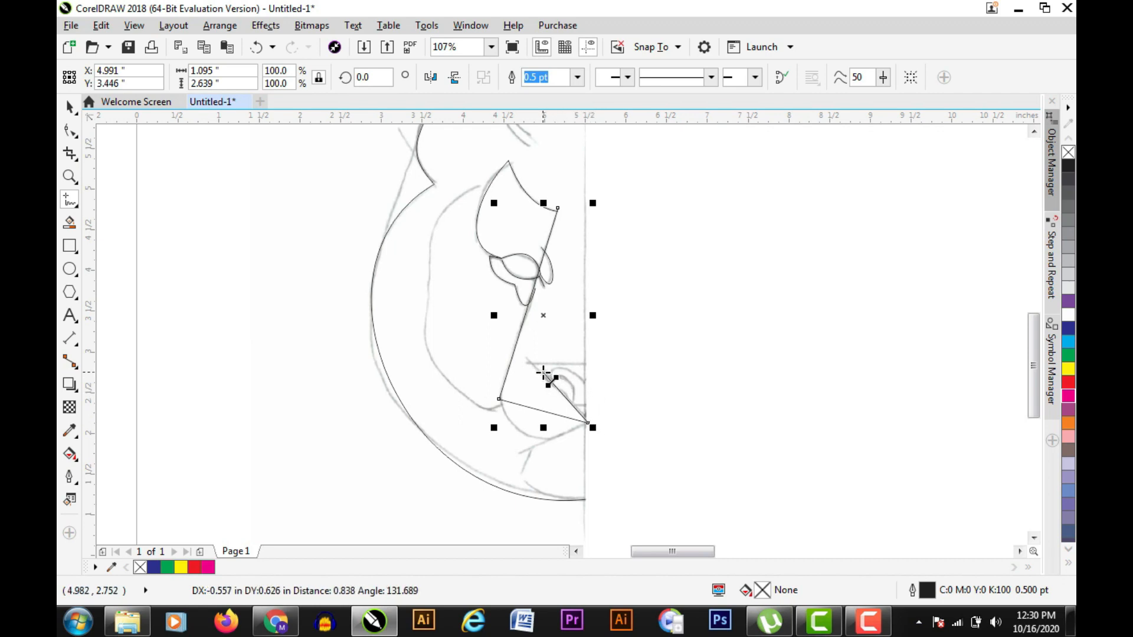
click(543, 372)
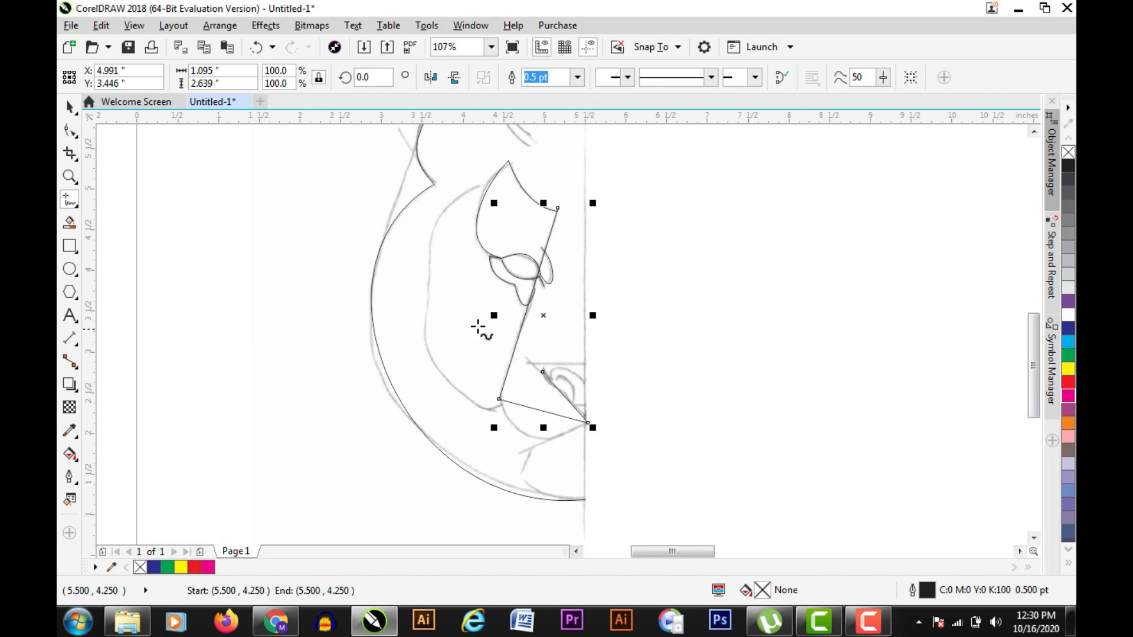
- Convert the segment between the muzzle's outer corner and the centre line to a curve and bow it along the sketched muzzle
click(67, 132)
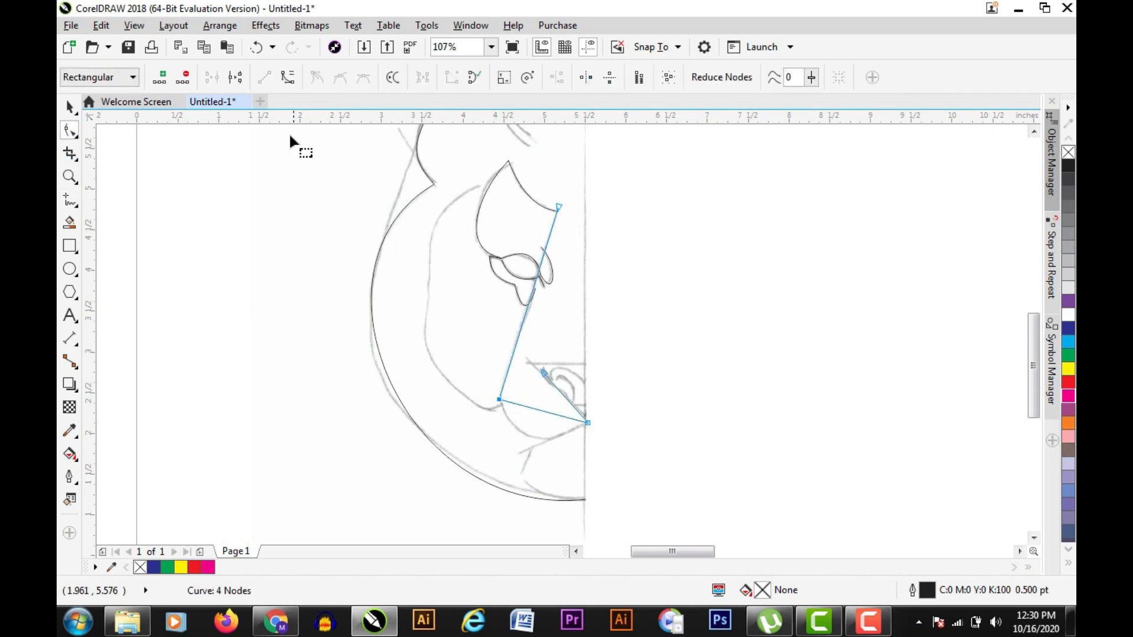
click(282, 81)
click(284, 82)
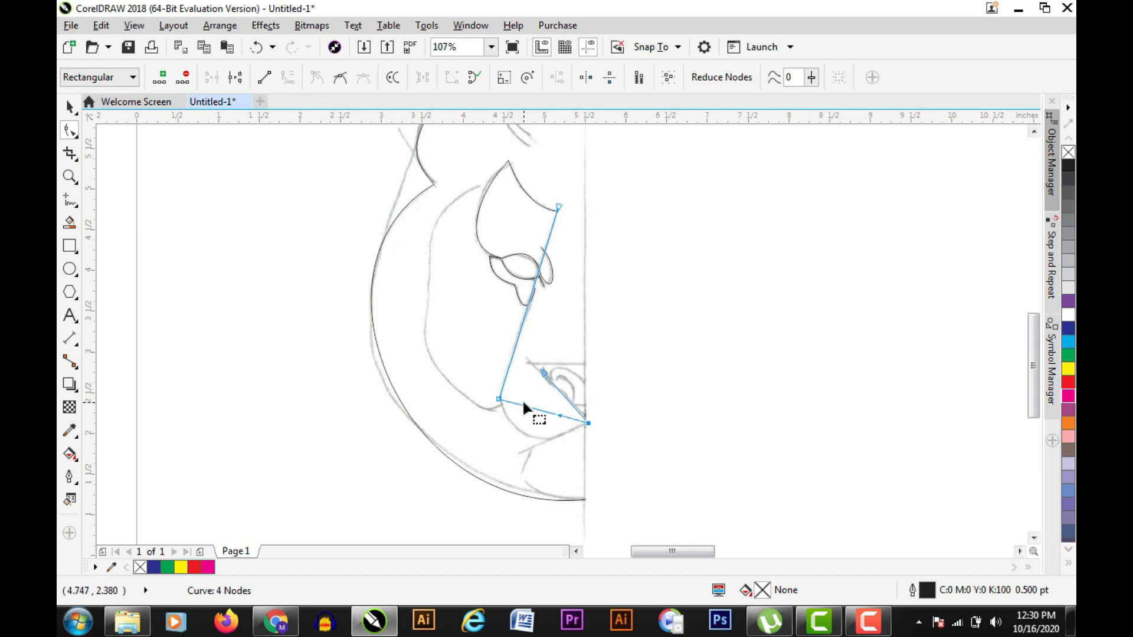
drag(523, 401, 550, 438)
- Draw a straight segment from the muzzle's underside to the chin, about 0.64 by 0.72 in, and bend it into a curve along the chin sketch
click(70, 200)
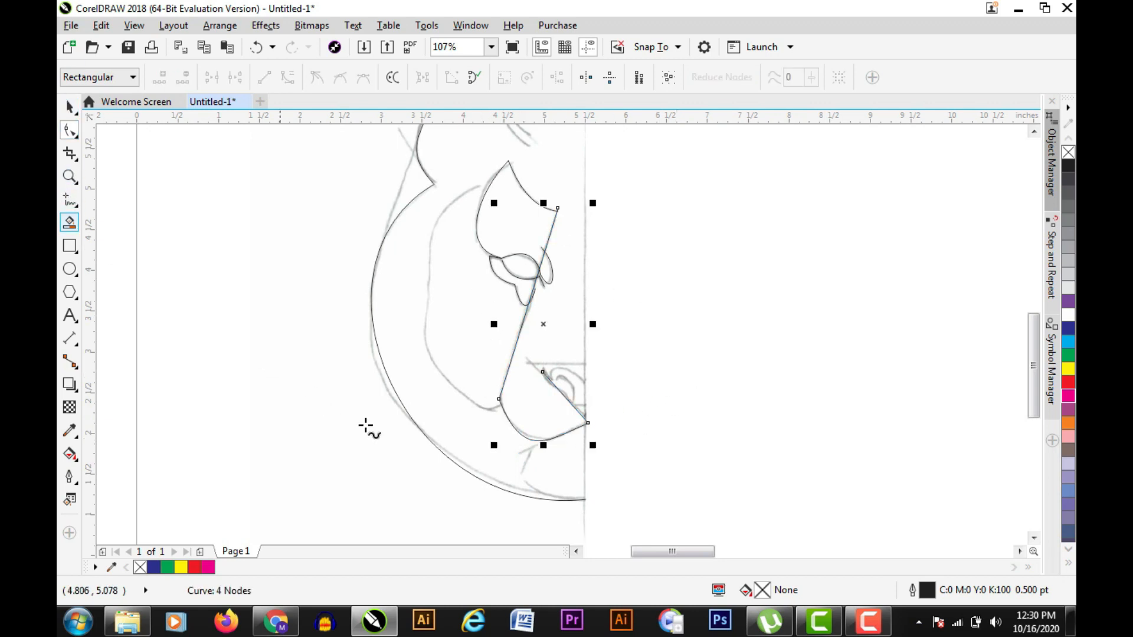
click(535, 441)
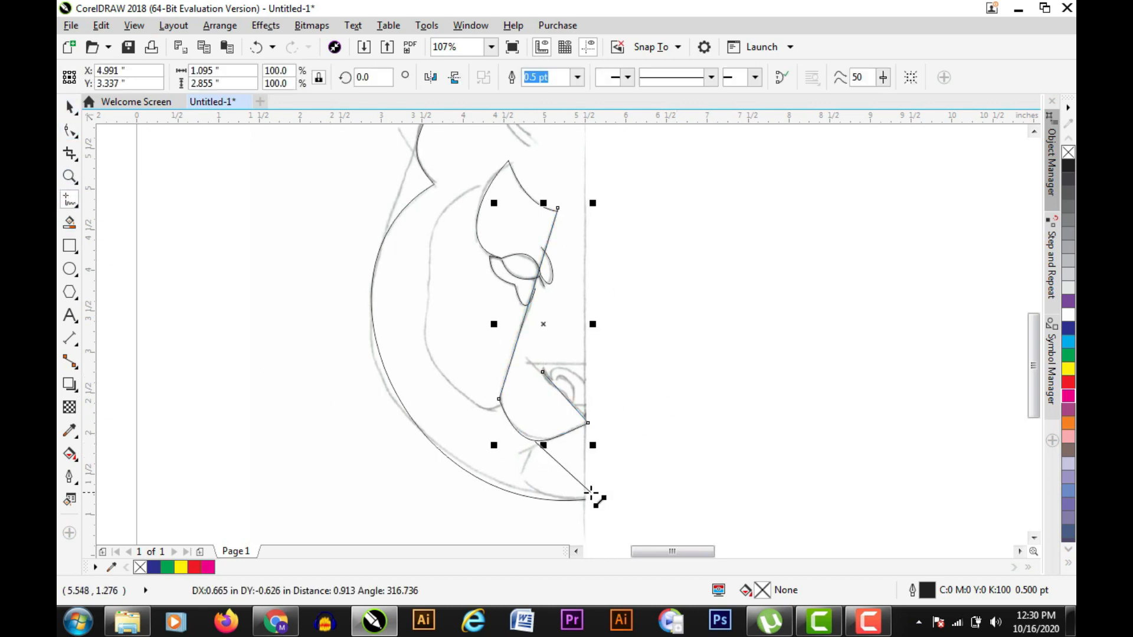
click(586, 501)
click(70, 131)
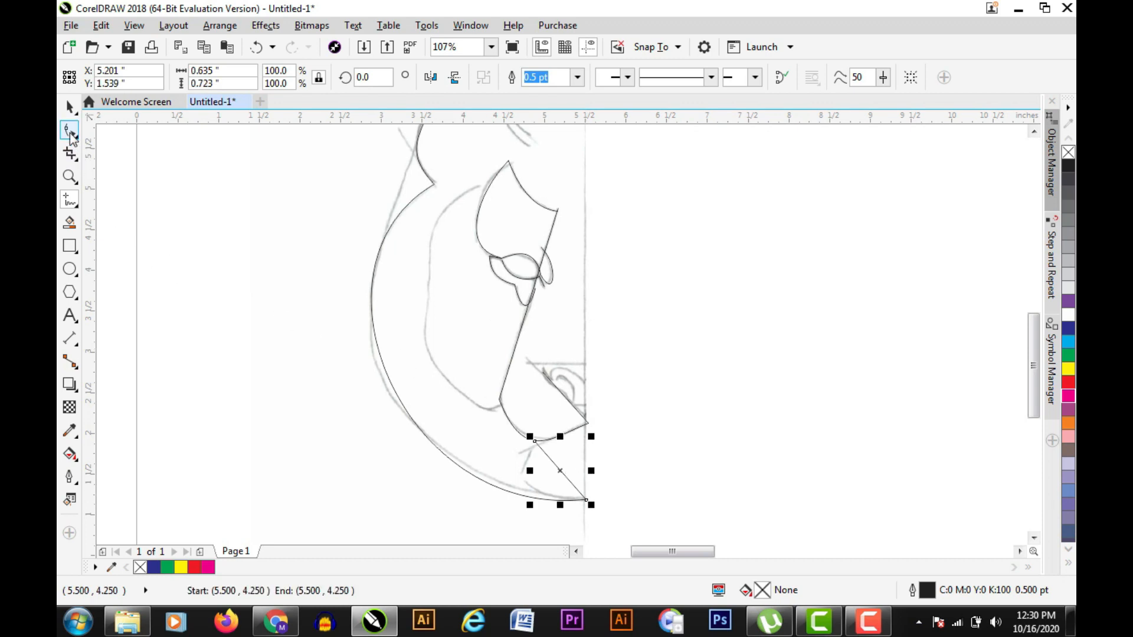
click(533, 440)
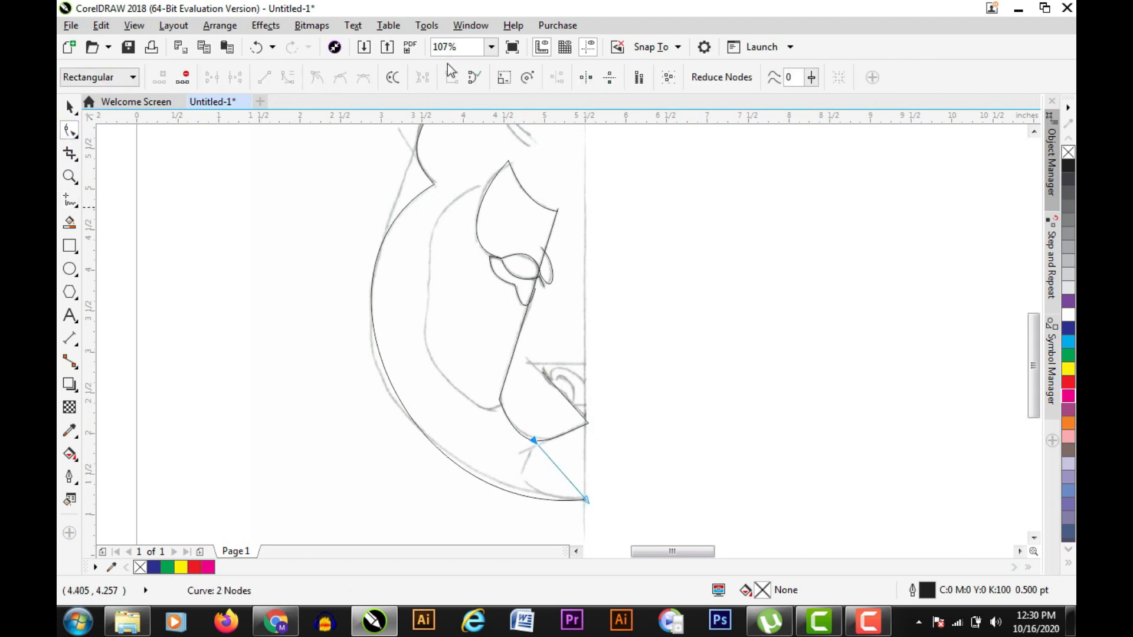
click(286, 82)
drag(551, 455, 550, 494)
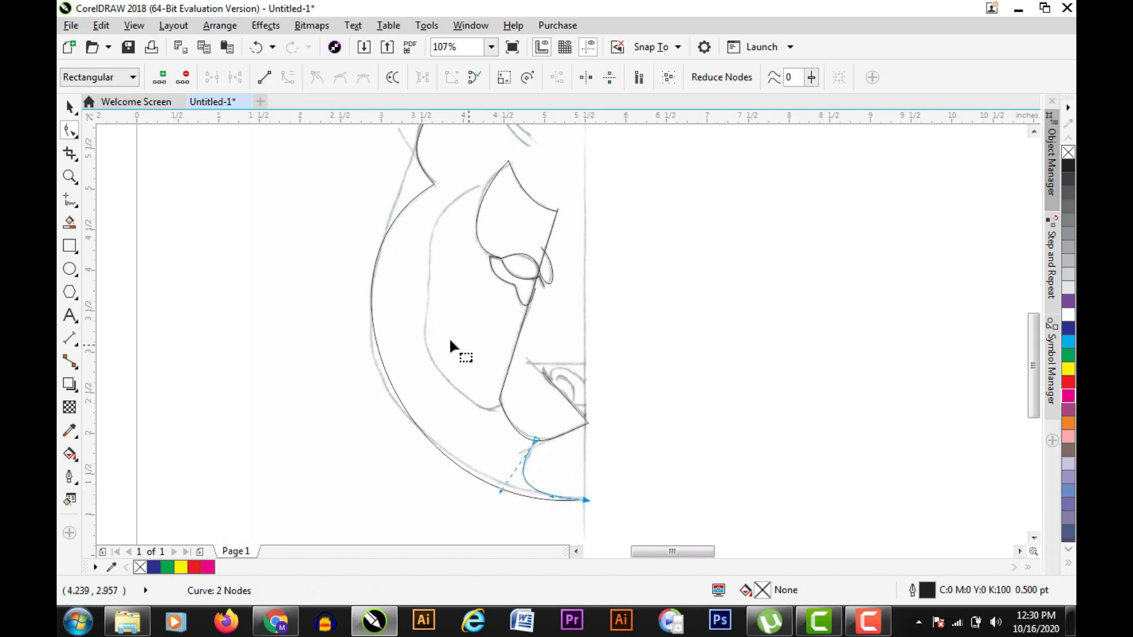
- Draw a straight segment from the top of the inner cheek line beside the brow to the muzzle's outer corner, about 0.30 by 2.67 in
click(69, 198)
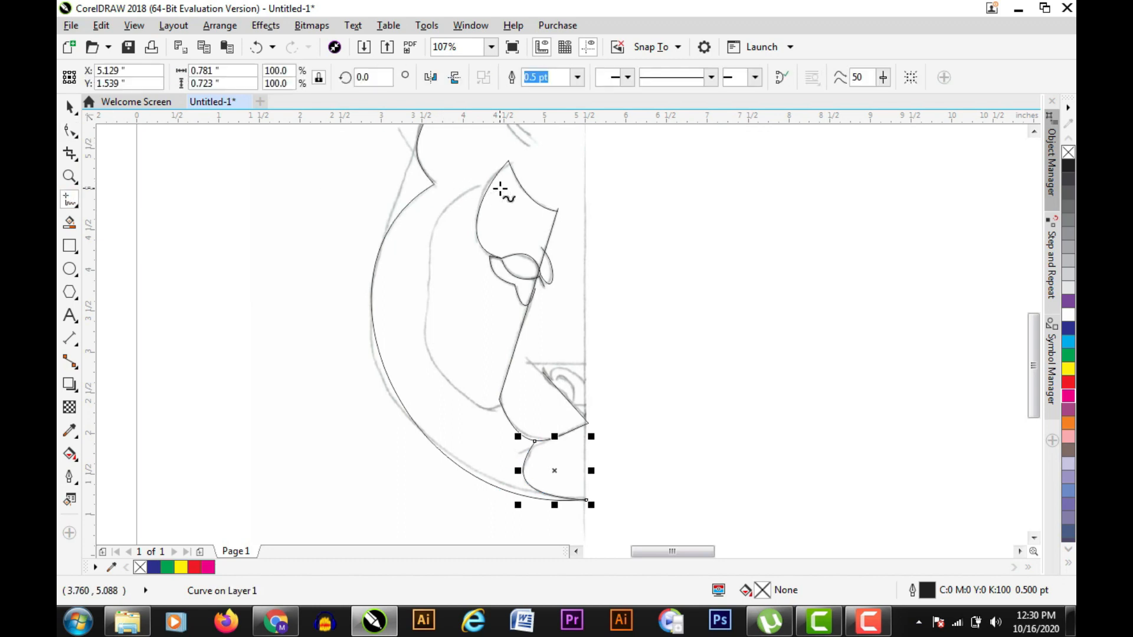
click(475, 187)
click(499, 404)
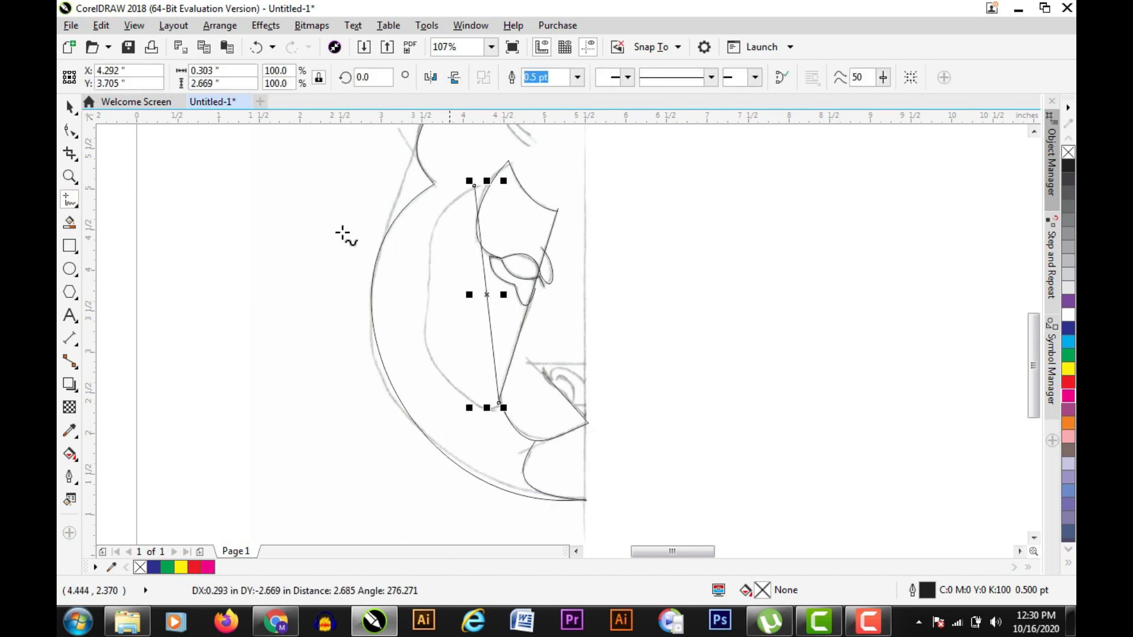
- Convert the straight line from beside the brow to the muzzle's outer corner to a curve and bow it outward along the cheek sketch
key(F10)
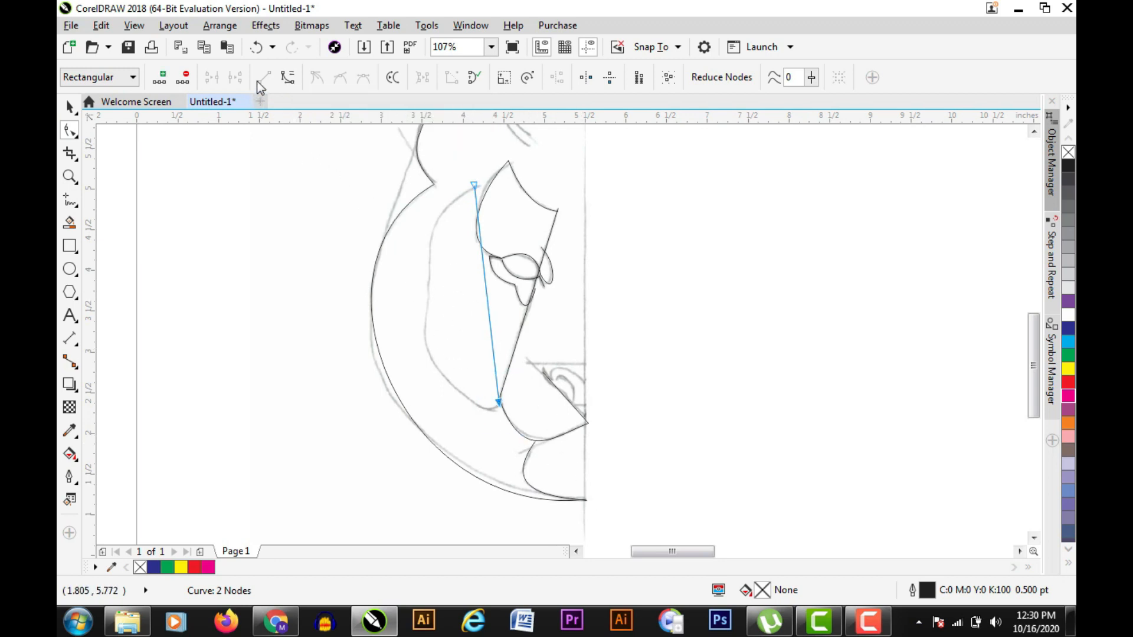
click(288, 77)
drag(479, 254, 366, 244)
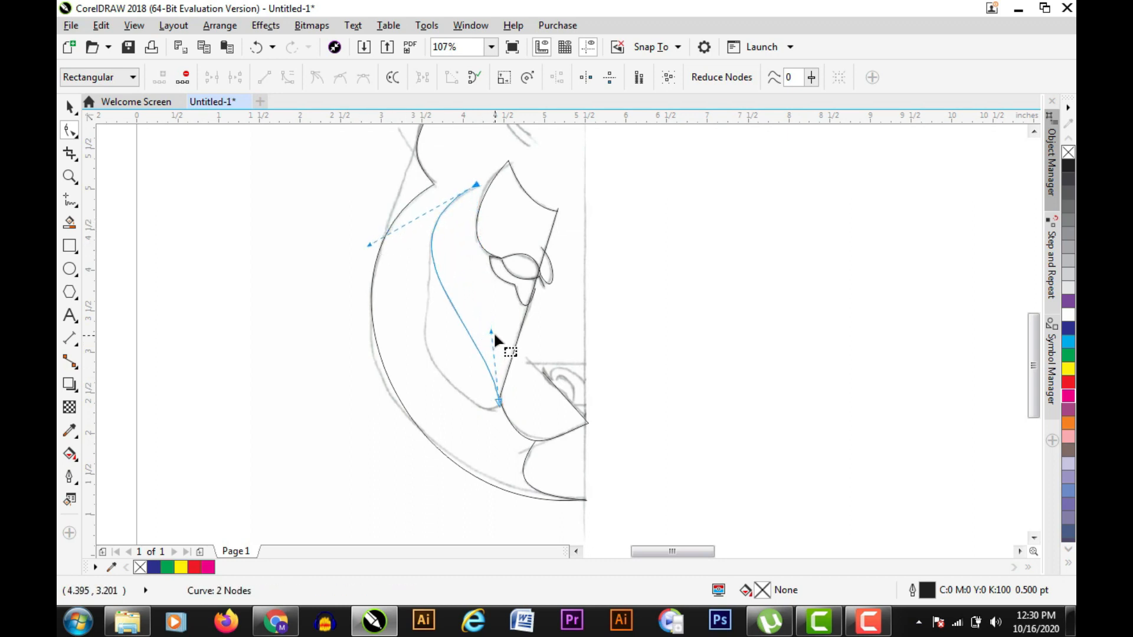
drag(491, 331, 441, 396)
- Add two nodes along the inner cheek curve and move them so it follows the sketched cheek line
double_click(421, 274)
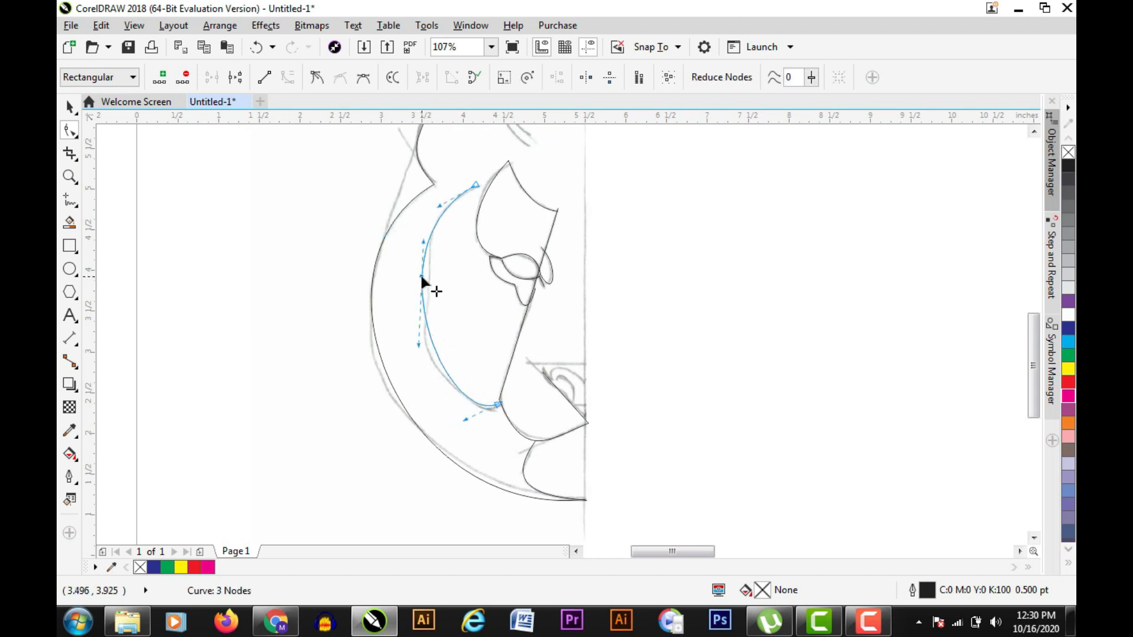
drag(421, 275, 429, 276)
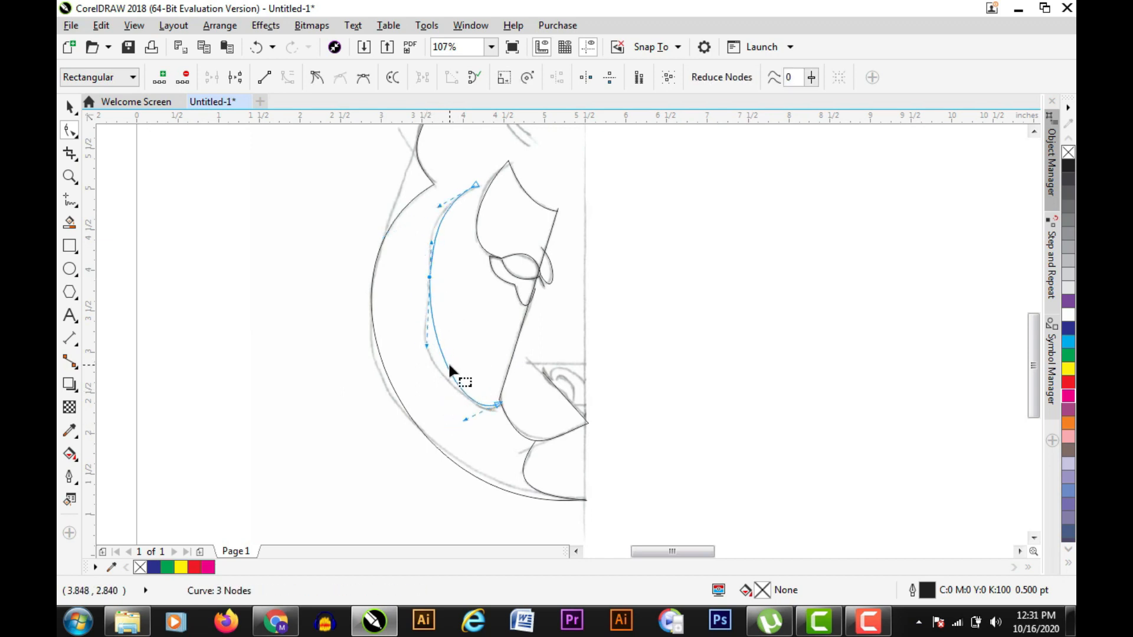
double_click(447, 366)
drag(447, 366, 434, 362)
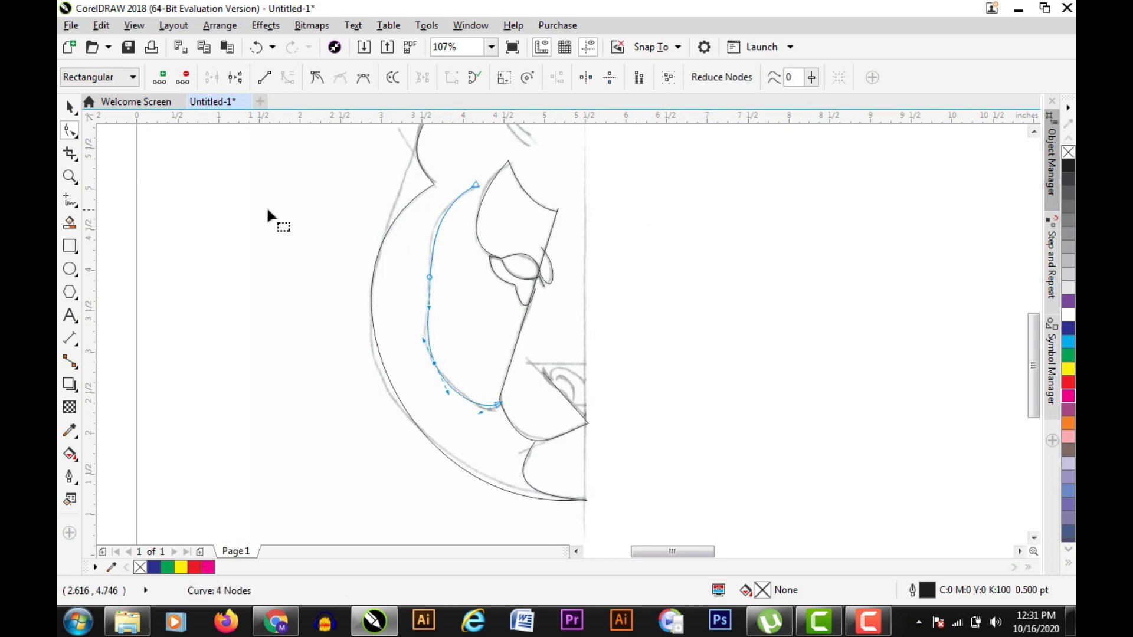
click(70, 107)
click(352, 264)
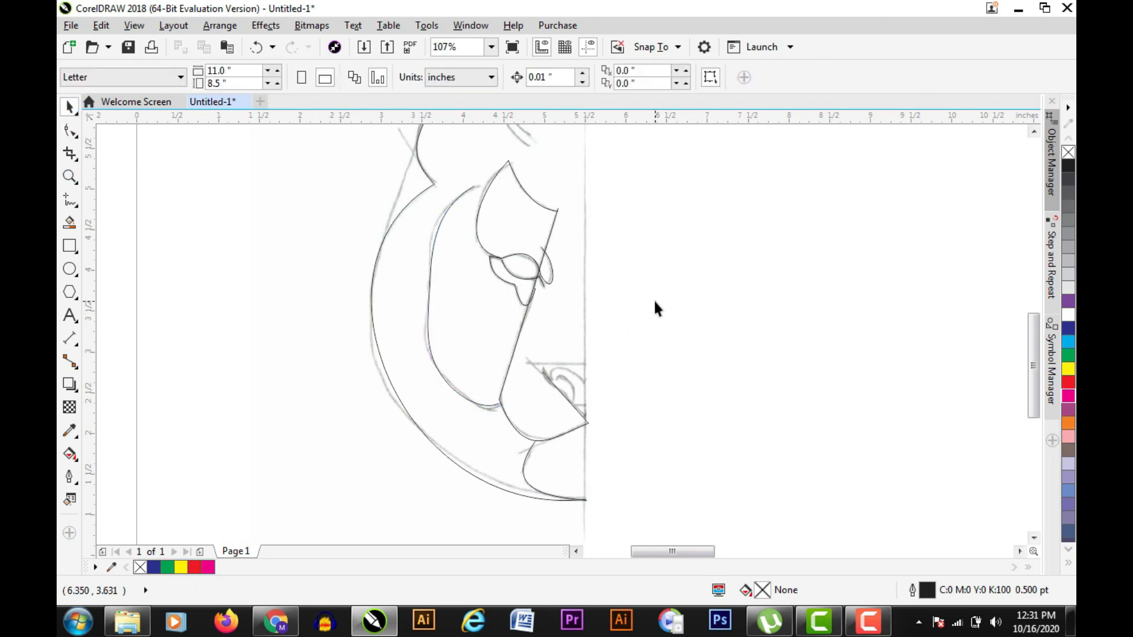
- Draw two connected straight segments from the nose's outer tip, about 0.12 by 0.15 in, and on to the centre line, about 0.42 in
key(z)
click(554, 447)
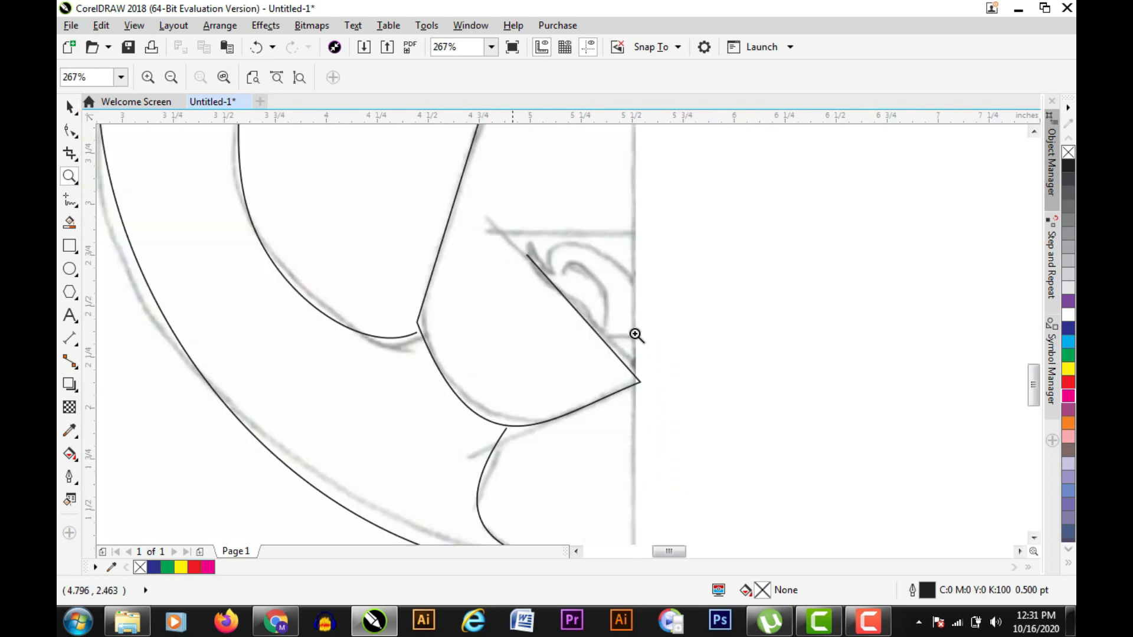
click(70, 201)
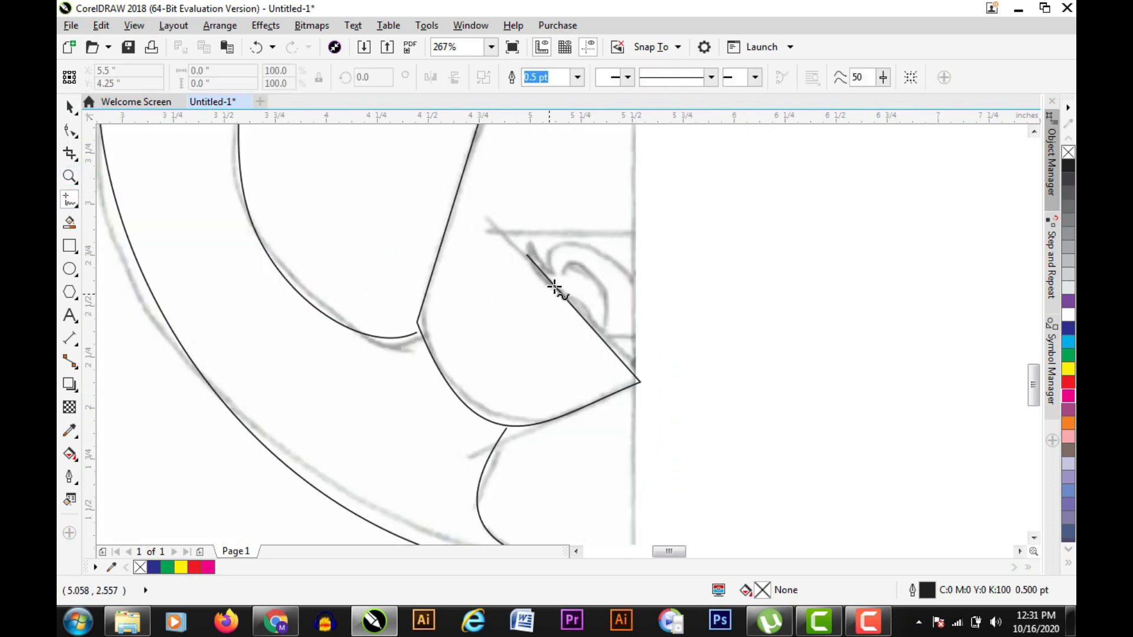
click(524, 242)
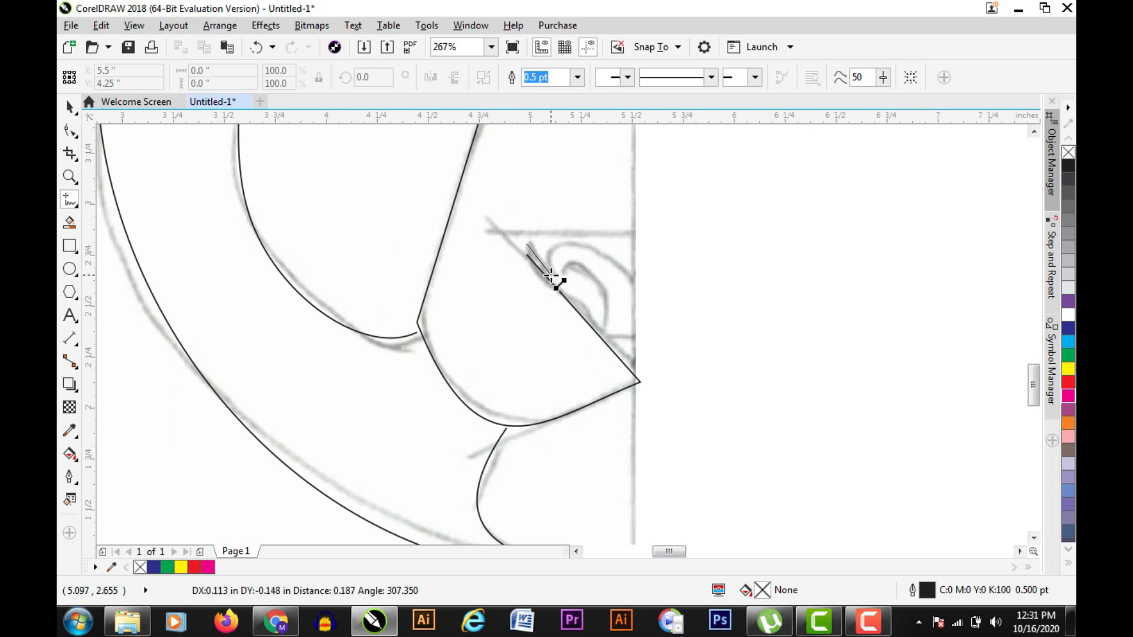
click(550, 275)
click(550, 275)
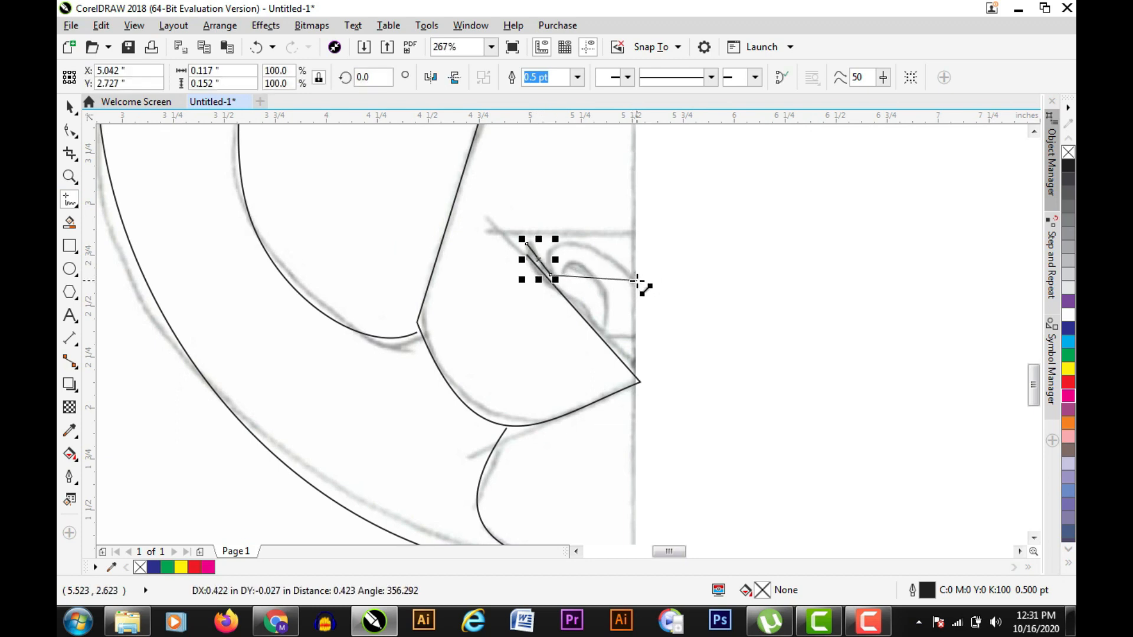
click(637, 280)
- Convert the nose segment that reaches the centre line to a curve and arch it along the sketched top of the nostril
click(78, 134)
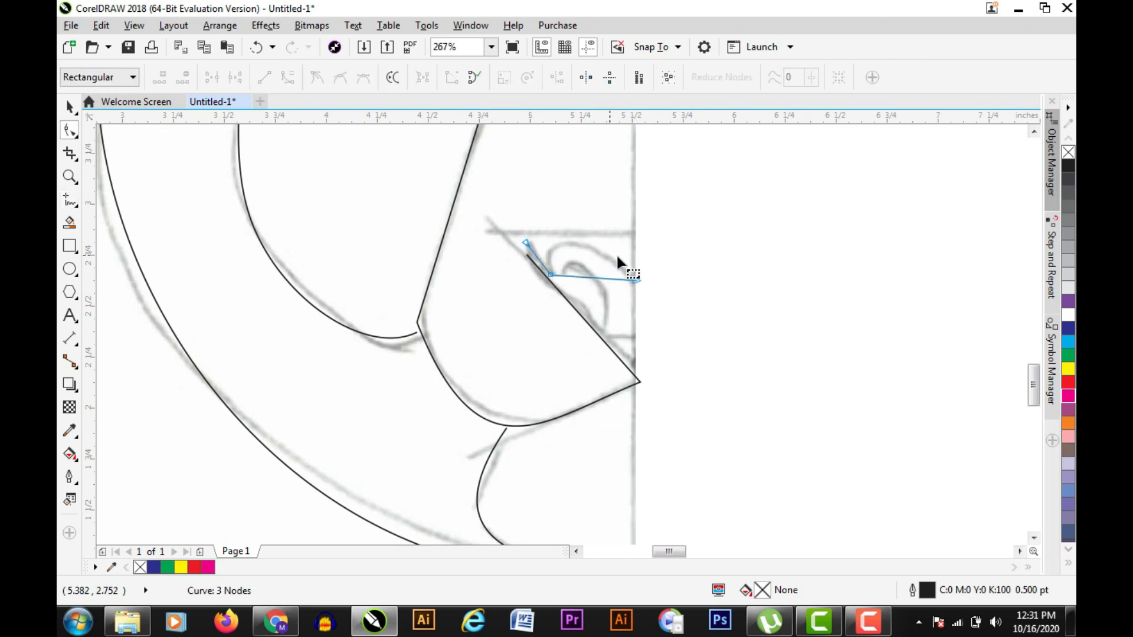
click(635, 281)
click(288, 78)
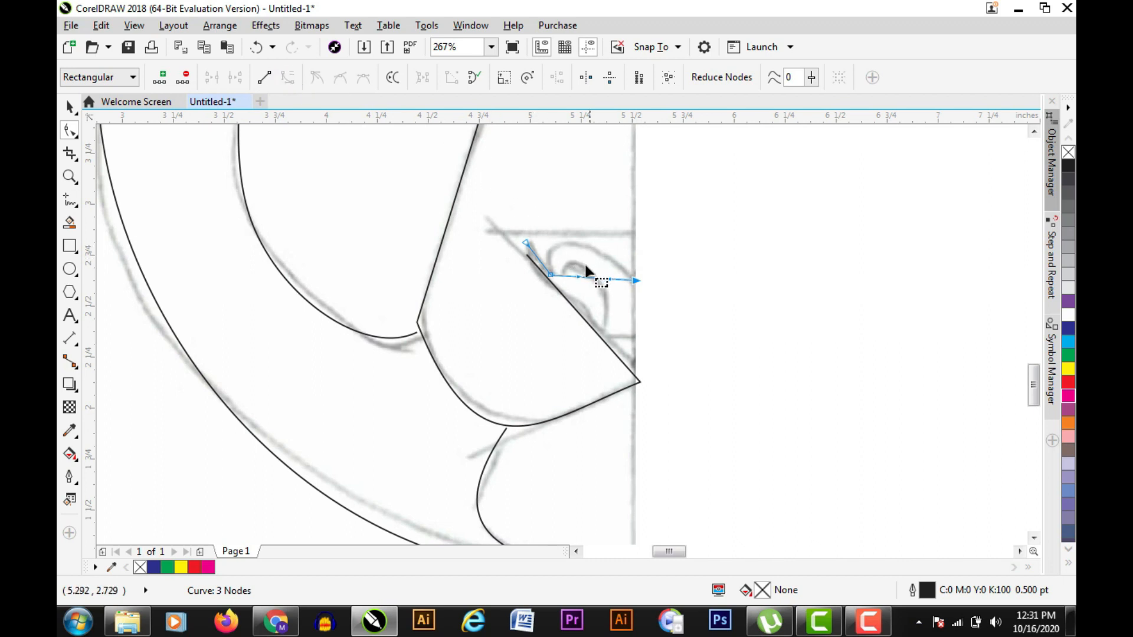
drag(580, 274, 630, 251)
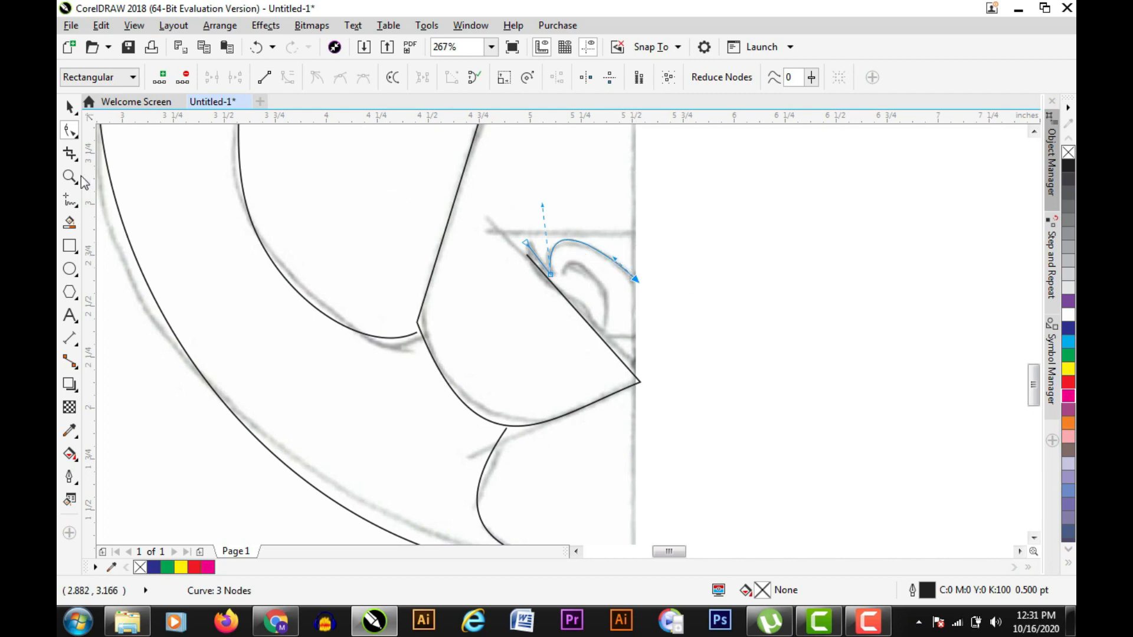
- Draw a straight segment about 0.20 by 0.31 in through the inner nostril, continued by a short one to the centre line
click(71, 199)
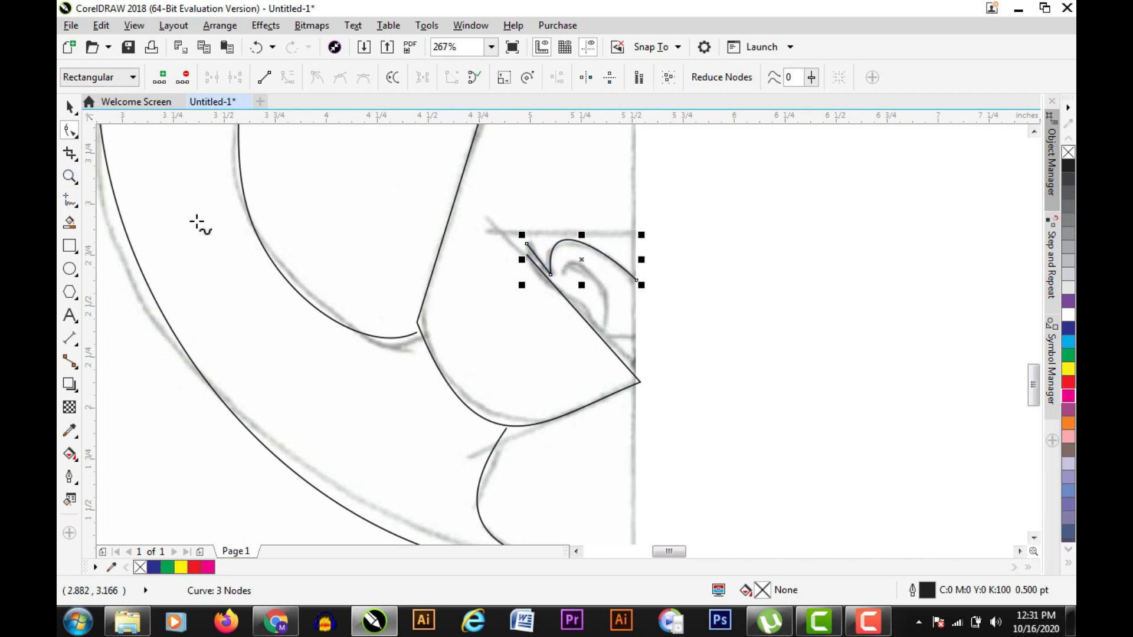
click(565, 273)
click(606, 334)
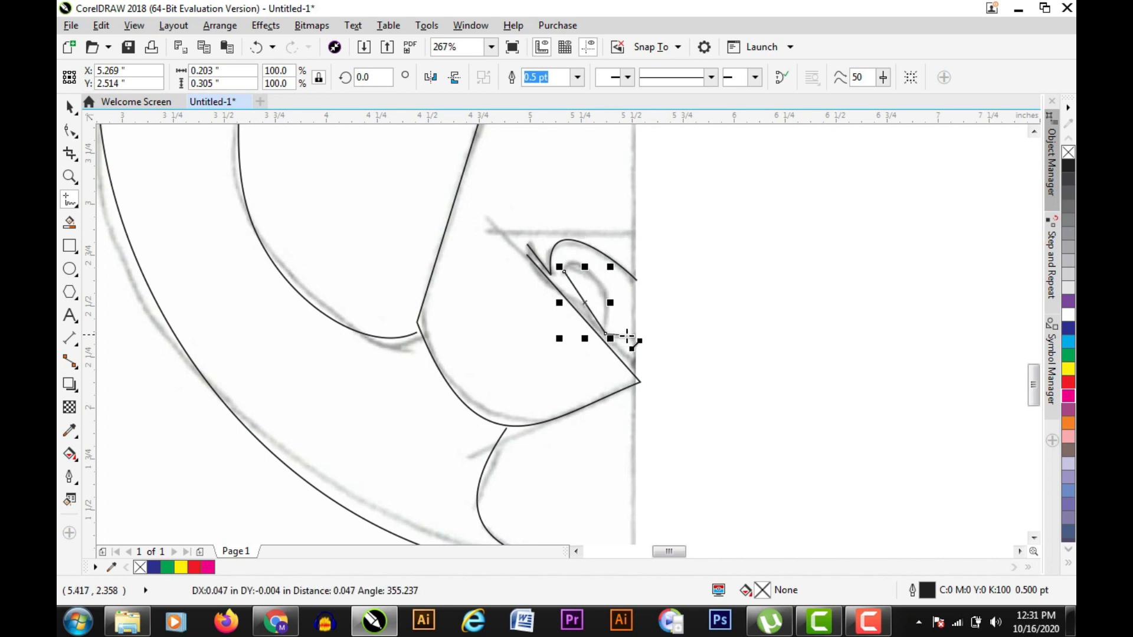
double_click(634, 336)
- Convert the longer inner nostril segment to a curve and bend it along the sketched nostril opening
click(68, 131)
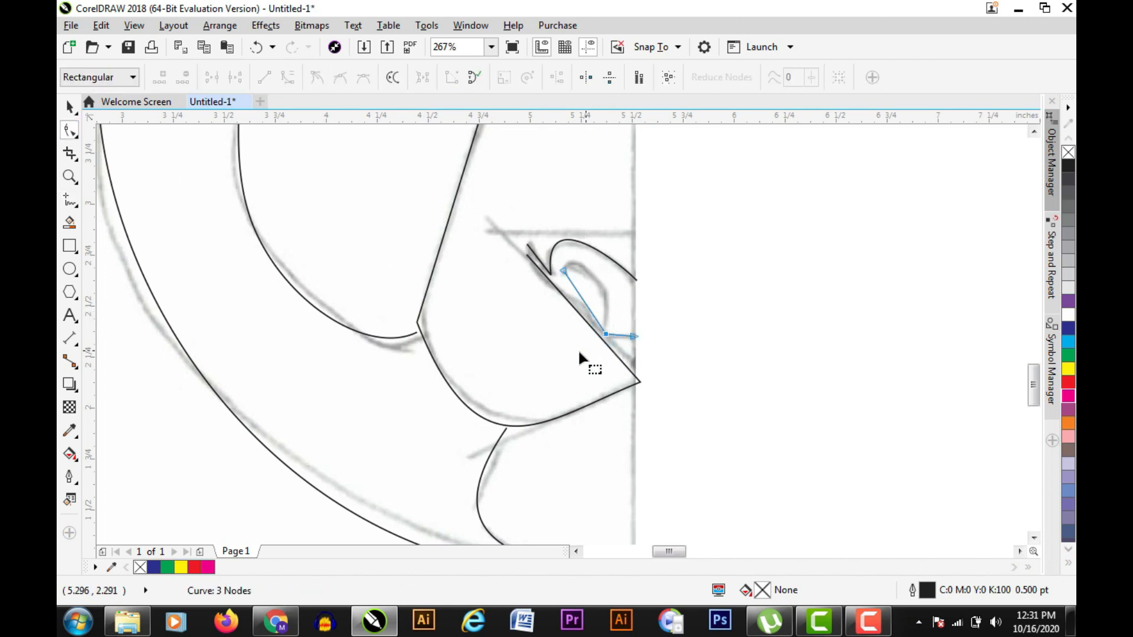
drag(619, 317, 579, 352)
click(288, 78)
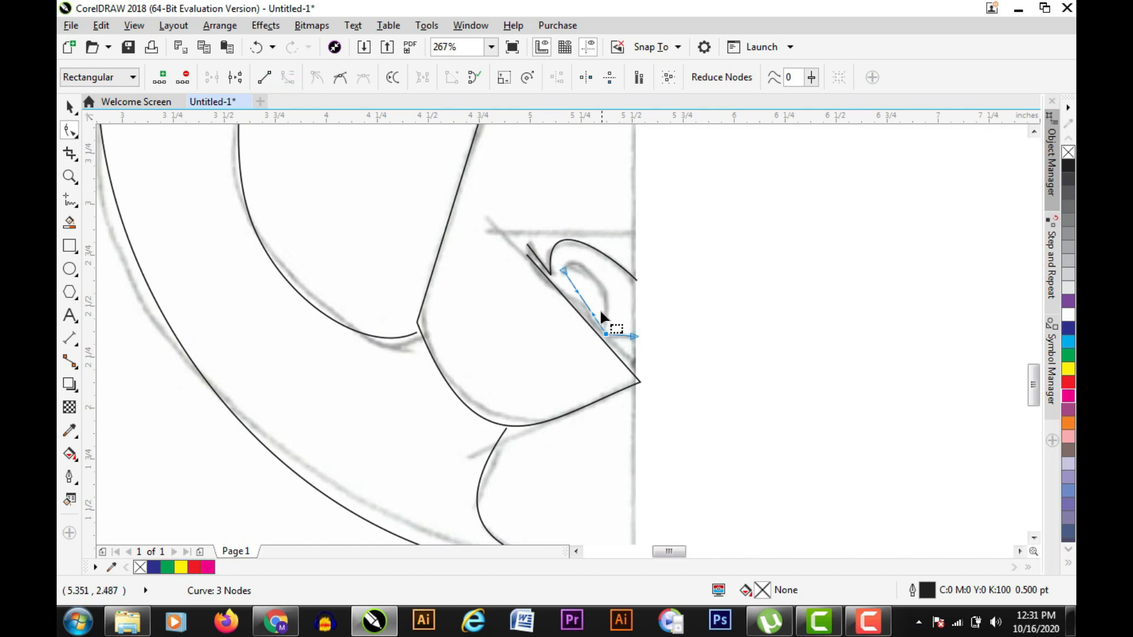
drag(596, 314, 579, 256)
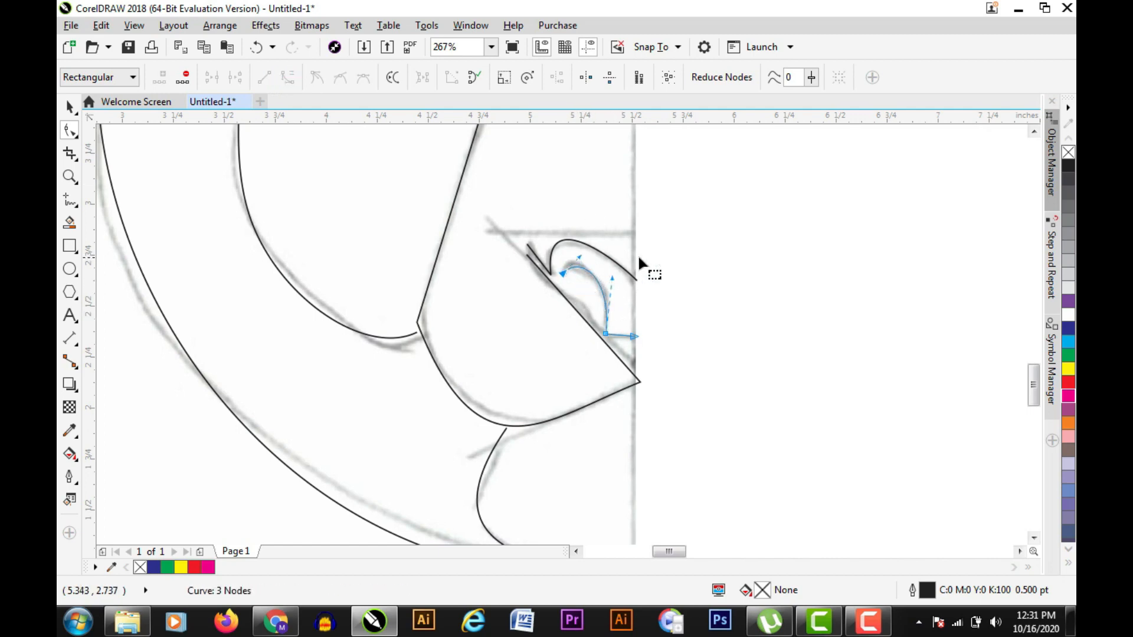
click(695, 242)
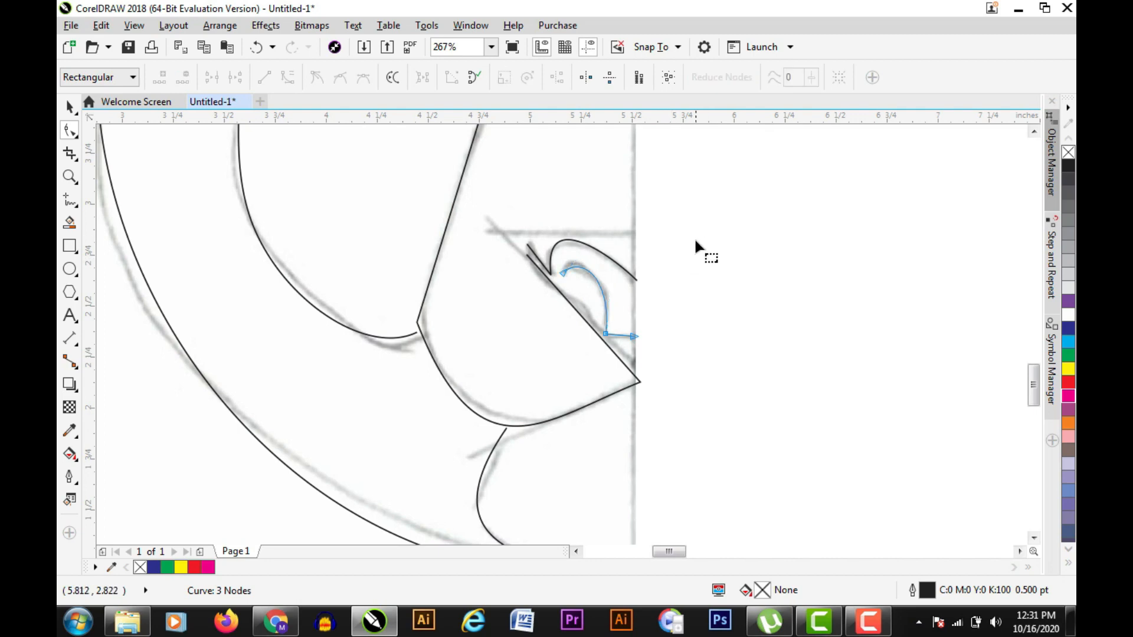
- Group all the traced half-face curves and place a horizontally mirrored copy across the centre line to complete the face
key(z)
right_click(598, 238)
right_click(592, 274)
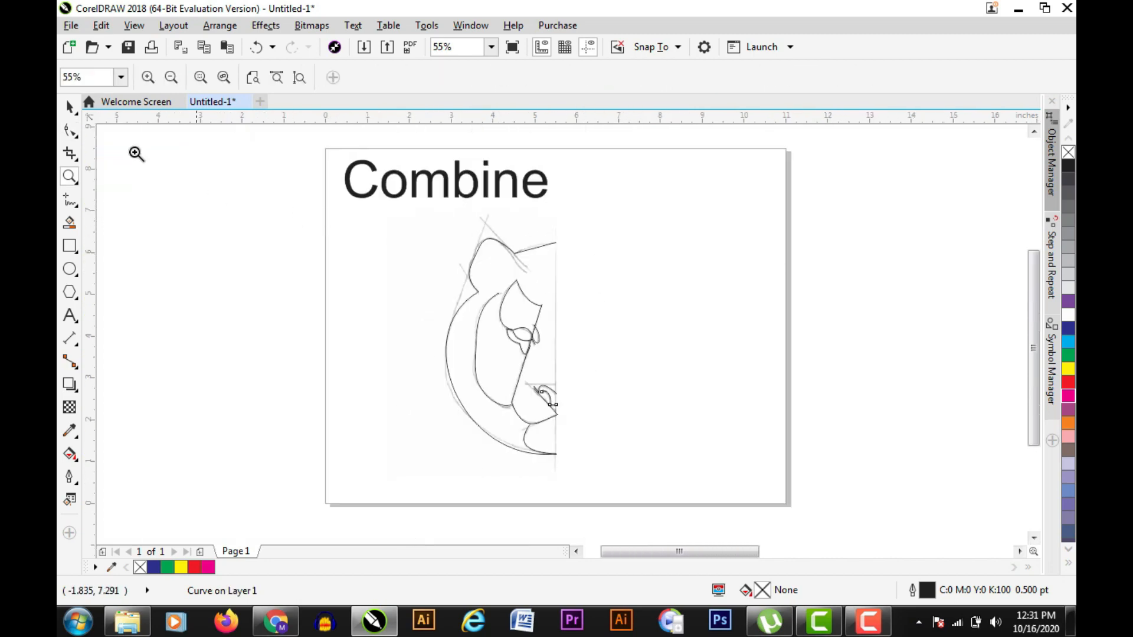
click(69, 107)
mouse_move(410, 217)
mouse_down()
mouse_move(634, 523)
mouse_move(704, 501)
mouse_up()
key(ctrl+g)
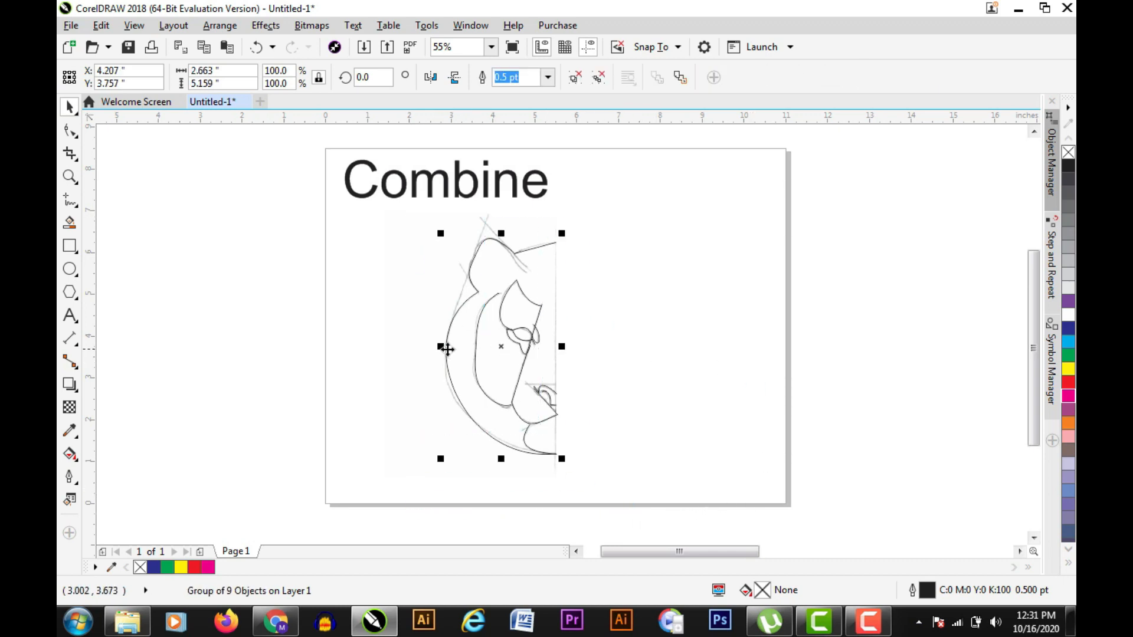
drag(443, 346, 574, 348)
click(771, 301)
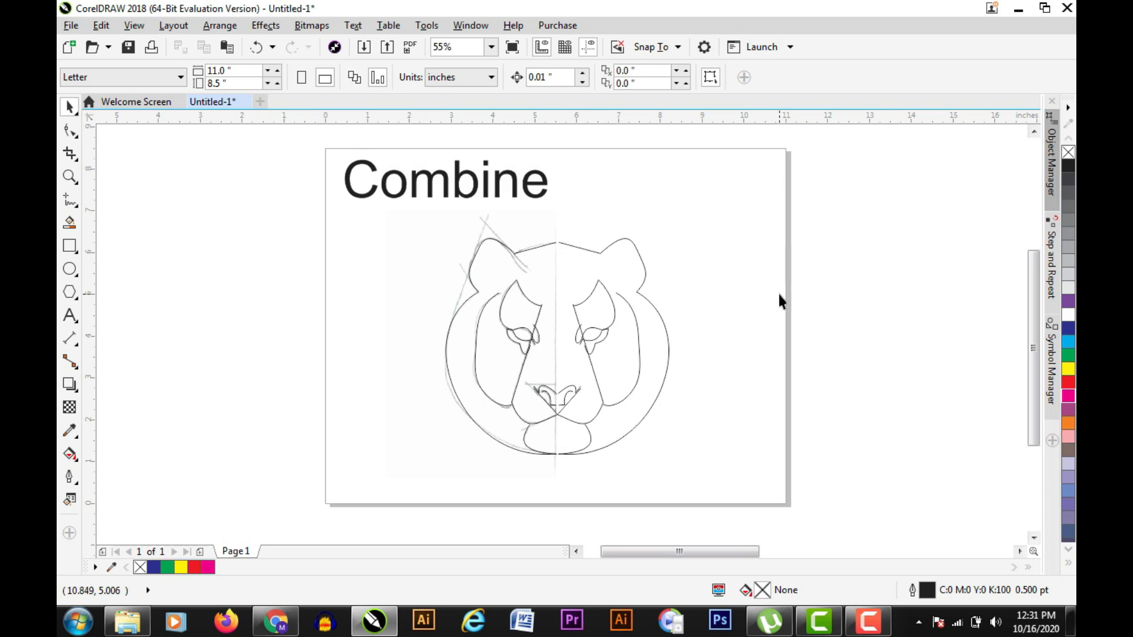
drag(422, 230, 702, 479)
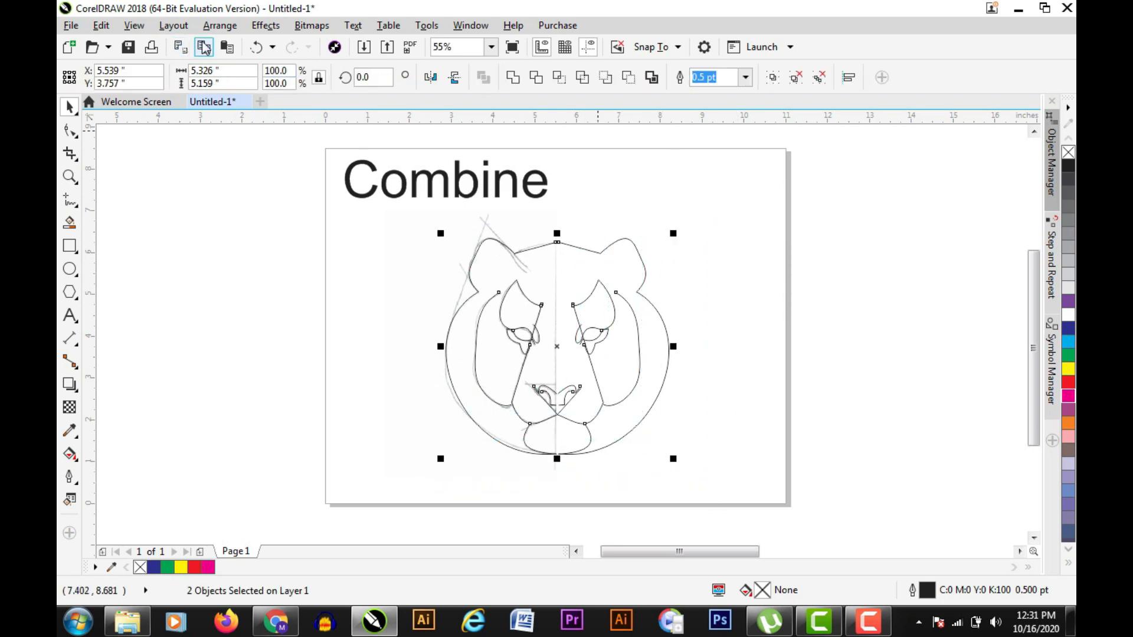
click(219, 25)
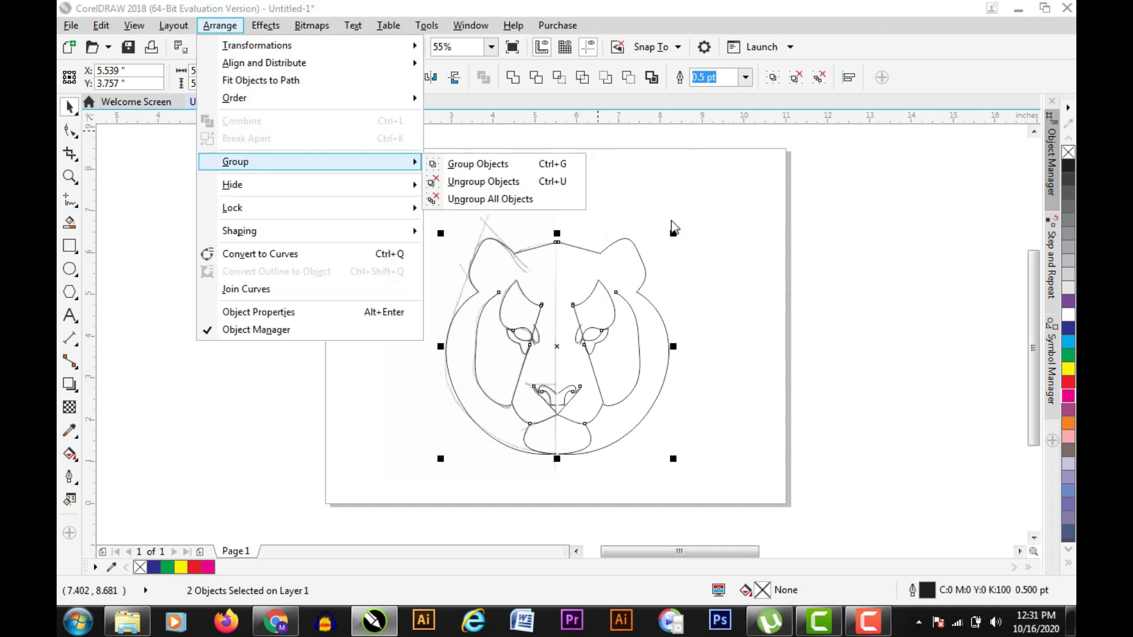
key(ctrl+g)
click(740, 203)
- Ungroup all objects in the mirrored half and in the original half of the face
click(567, 262)
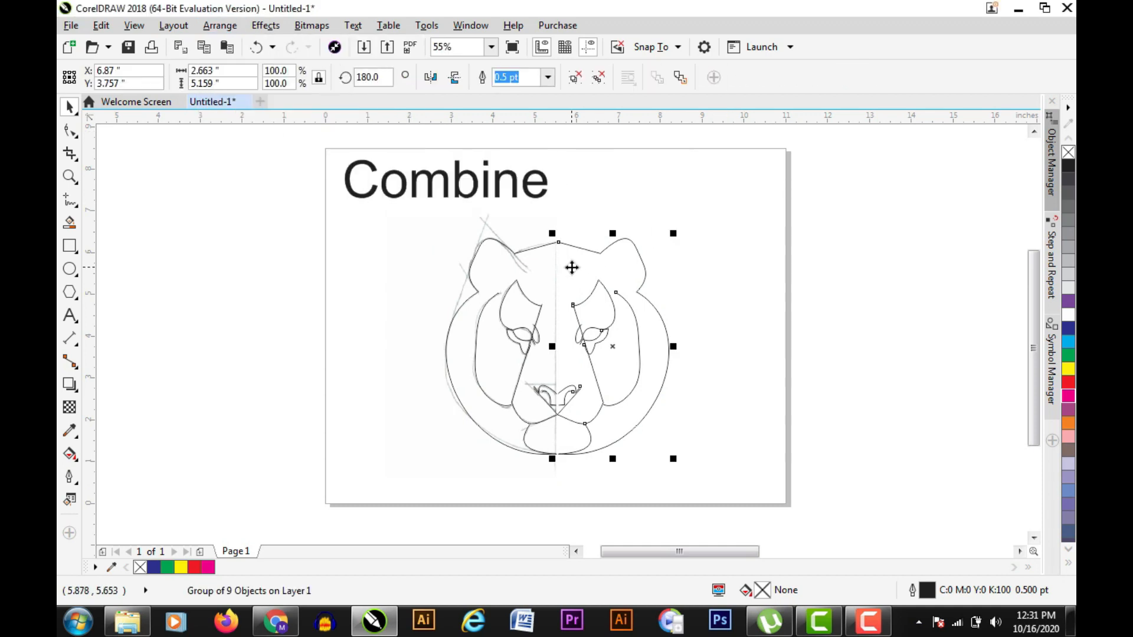
right_click(571, 267)
click(633, 268)
click(741, 253)
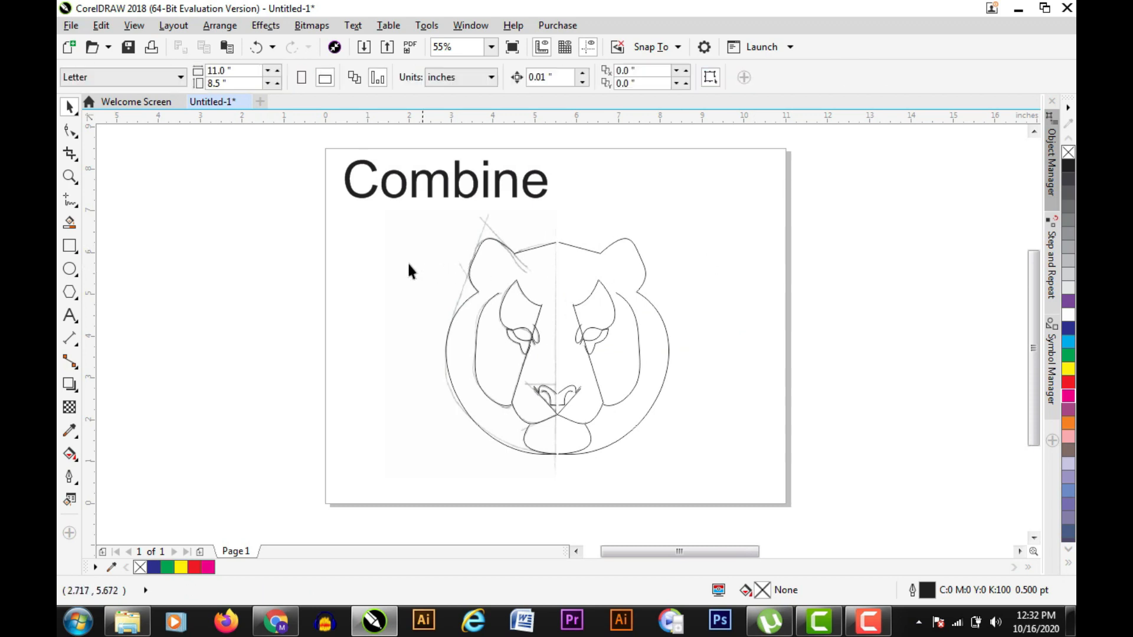
drag(694, 426, 695, 427)
right_click(518, 329)
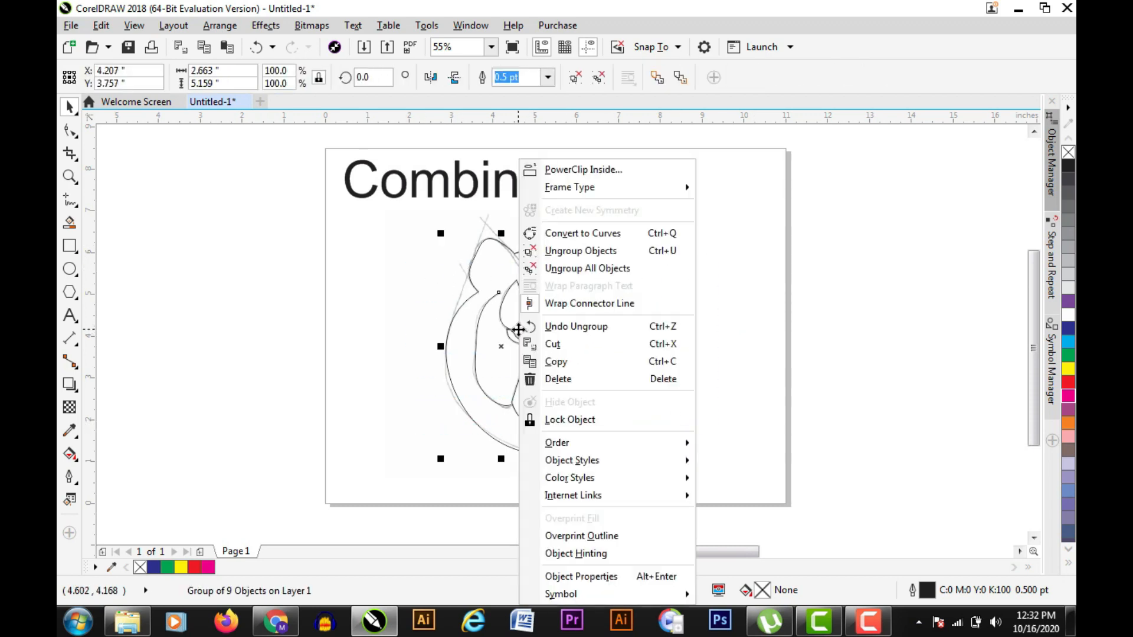
click(575, 270)
click(830, 277)
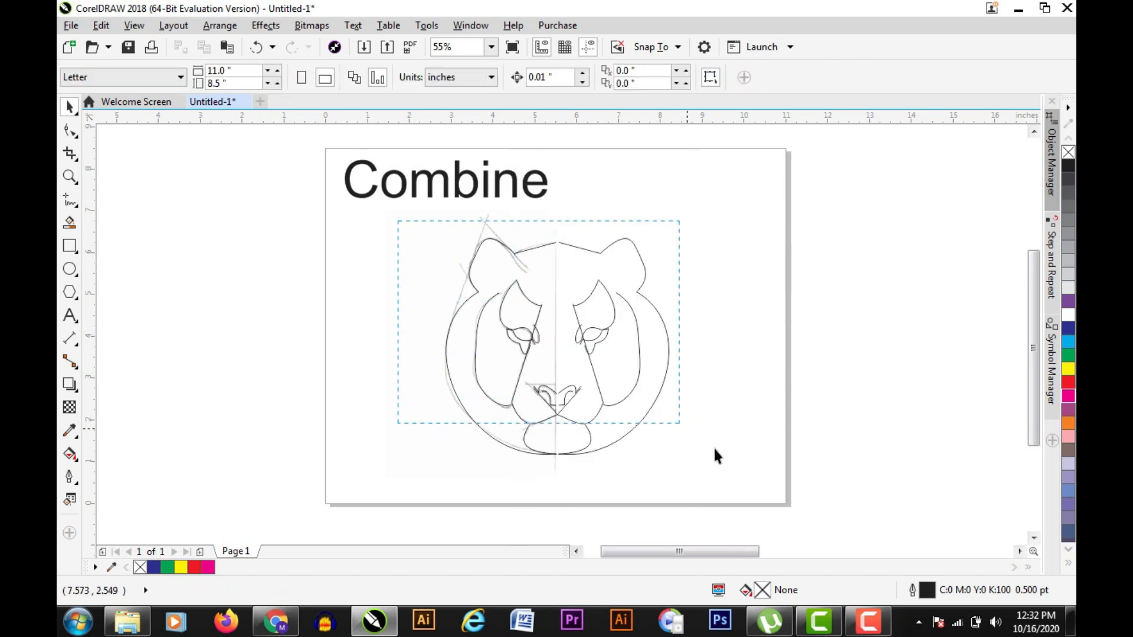
- Select the curves of both face halves and merge them into one object with Combine
drag(714, 449, 749, 472)
click(173, 26)
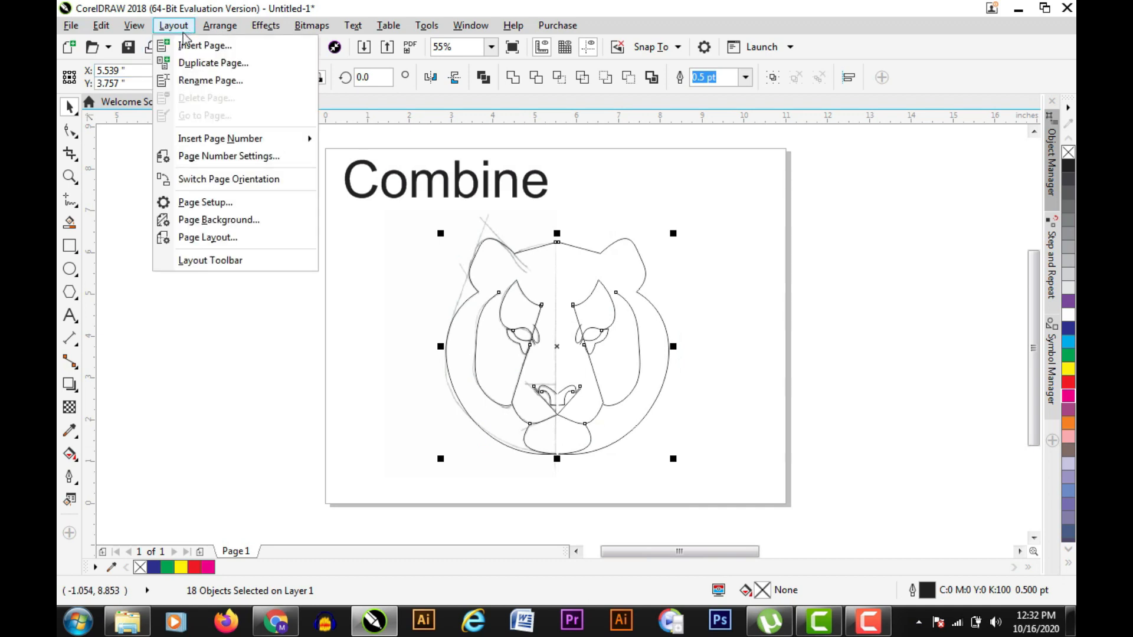
click(236, 118)
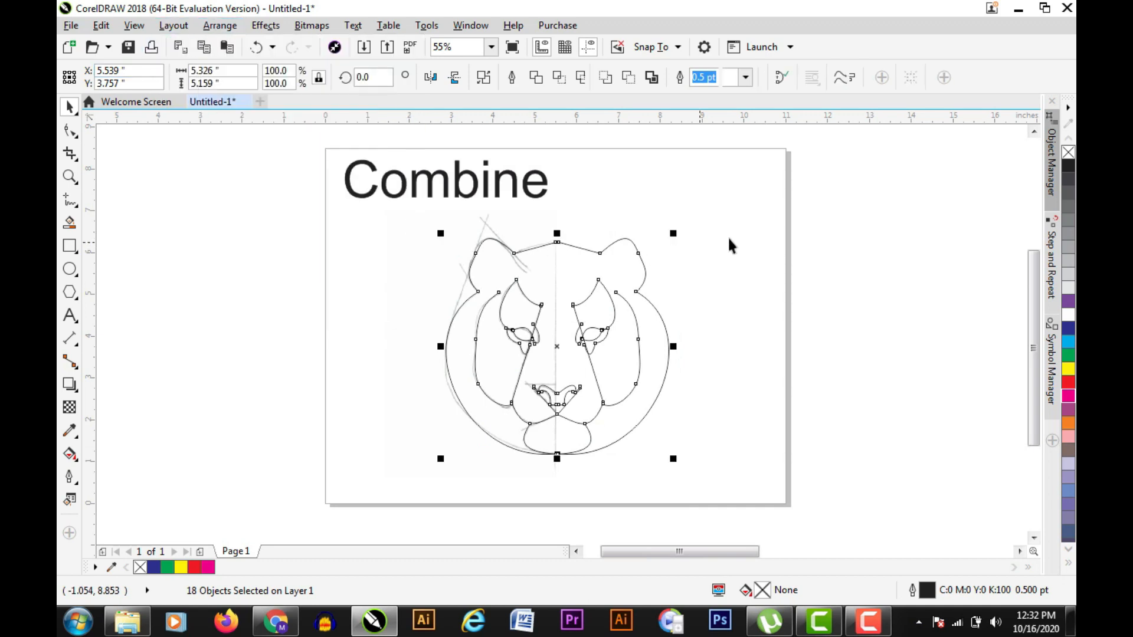
click(732, 245)
- Join the two forehead lines at the top of the head by bringing their end nodes together, and check the joint
key(z)
drag(441, 229, 703, 288)
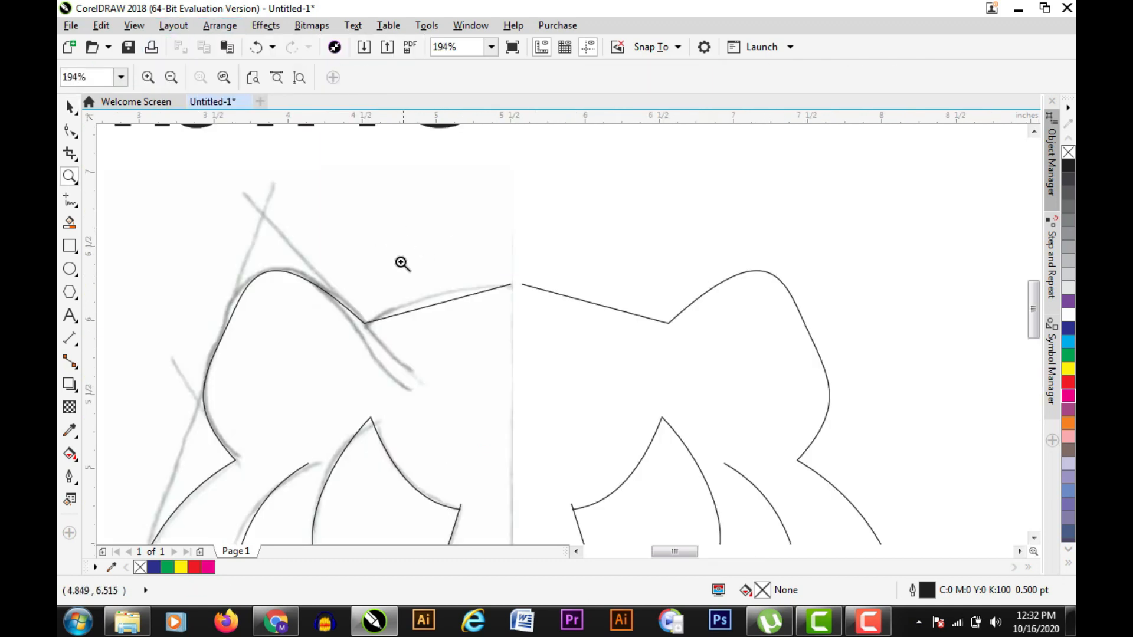
drag(470, 255, 585, 360)
click(78, 132)
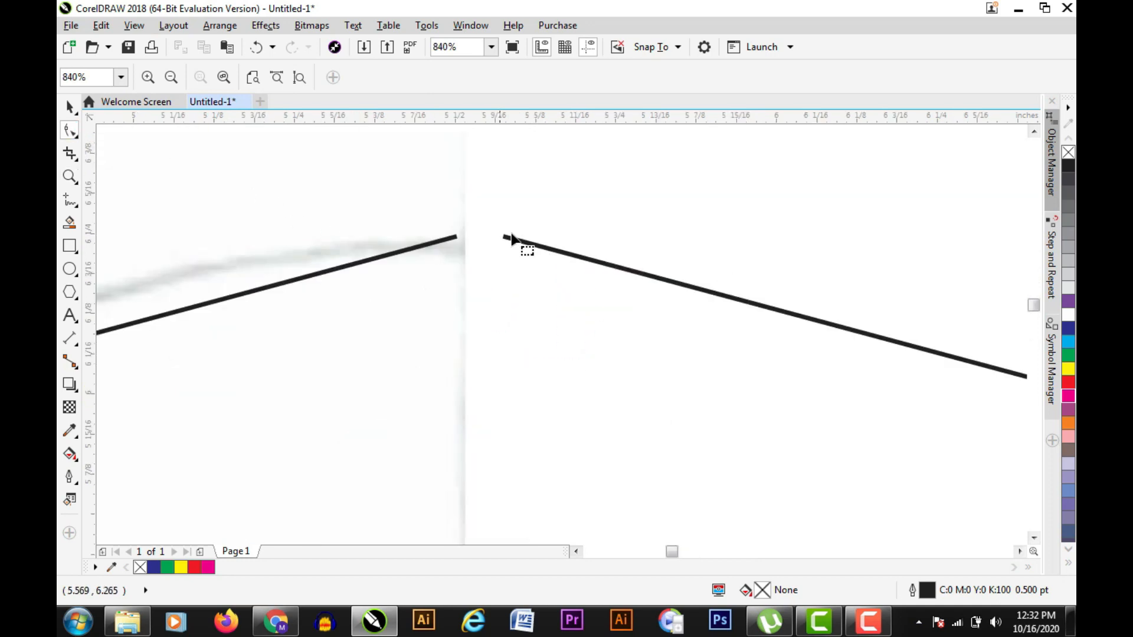
click(514, 240)
mouse_move(485, 236)
mouse_down()
mouse_move(453, 237)
mouse_move(470, 239)
mouse_up()
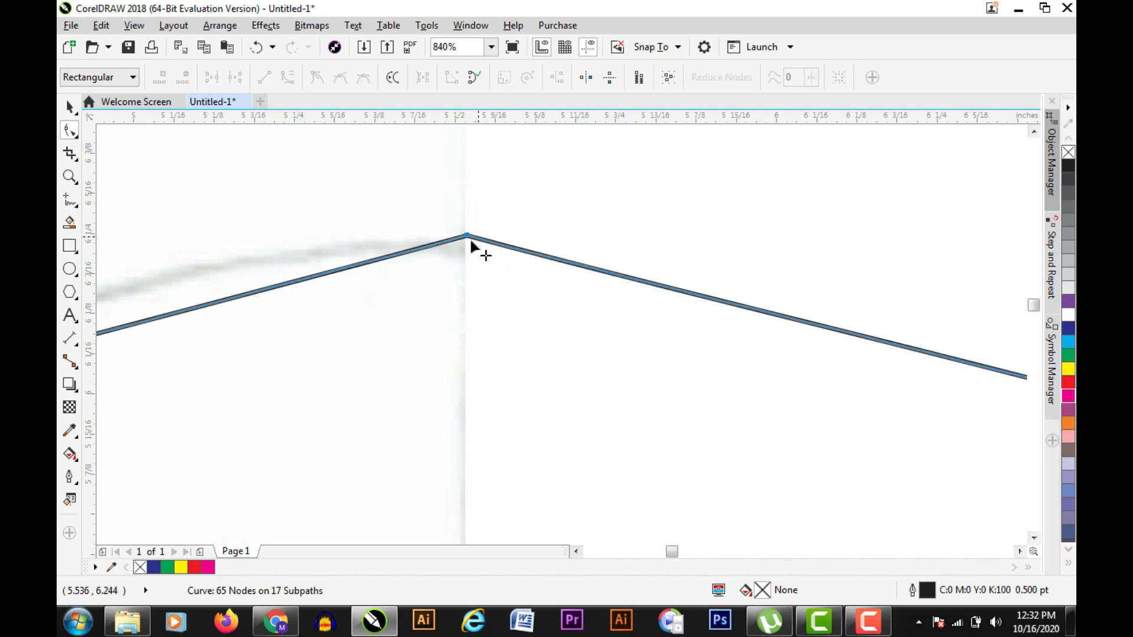
key(z)
drag(427, 220, 670, 450)
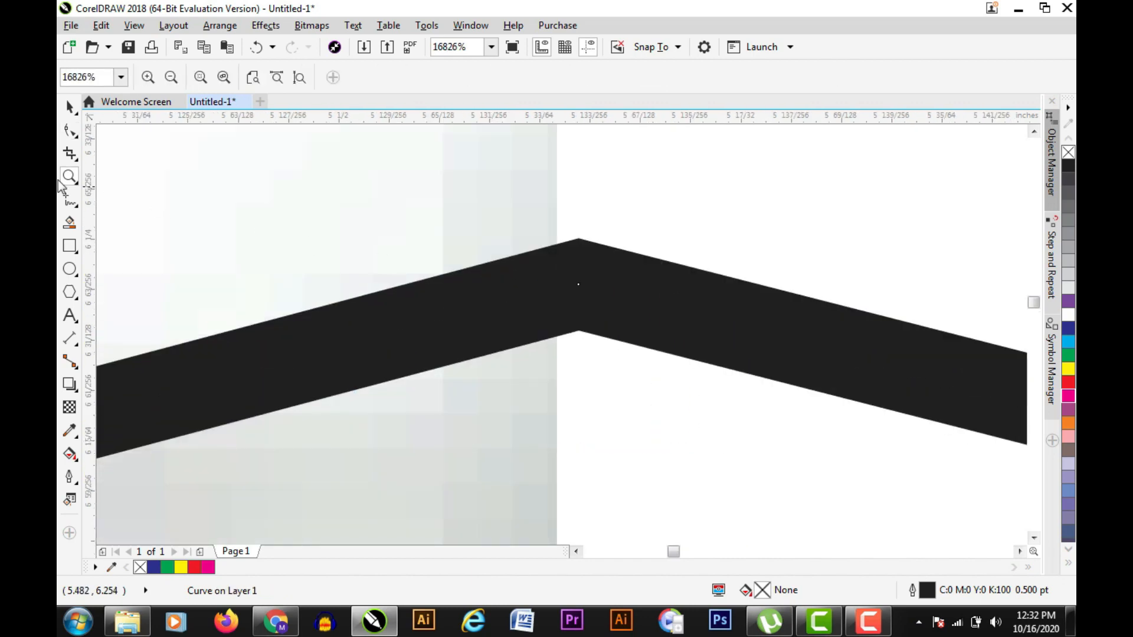
click(69, 133)
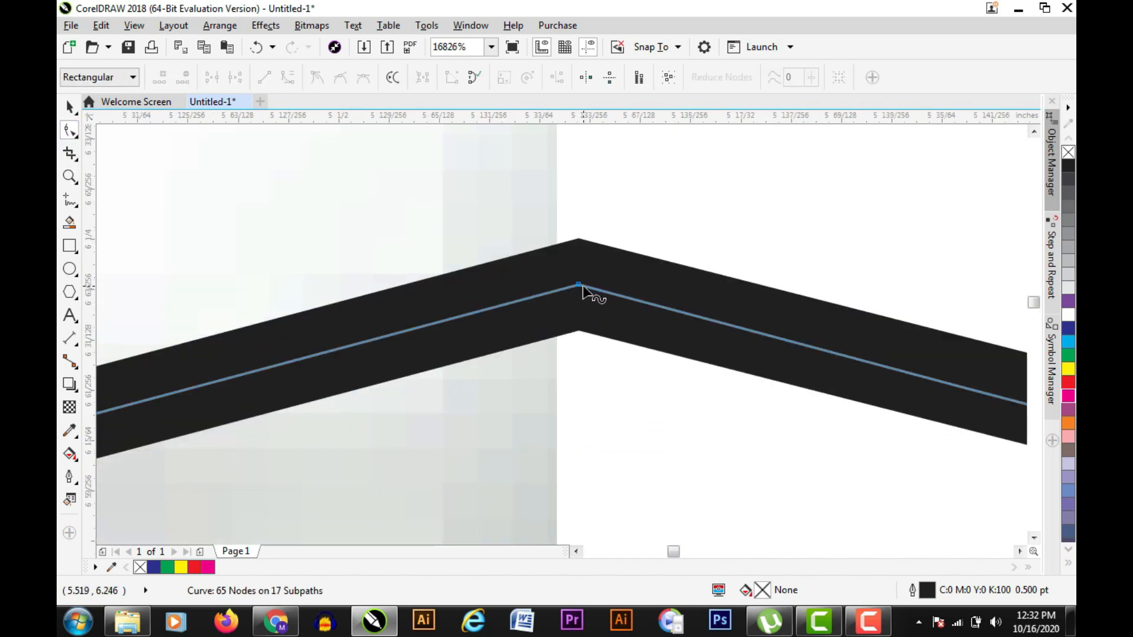
- Test the joined forehead node by moving it off the centre line, and undo the move
drag(579, 285, 617, 353)
key(ctrl+z)
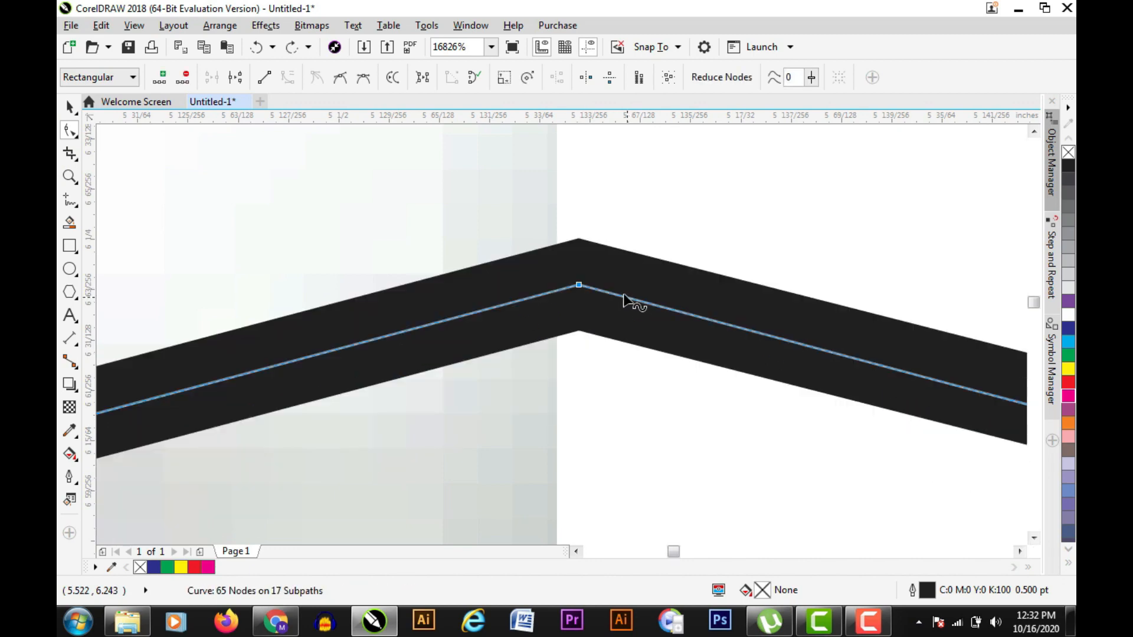
key(z)
scroll(601, 286, down, 8)
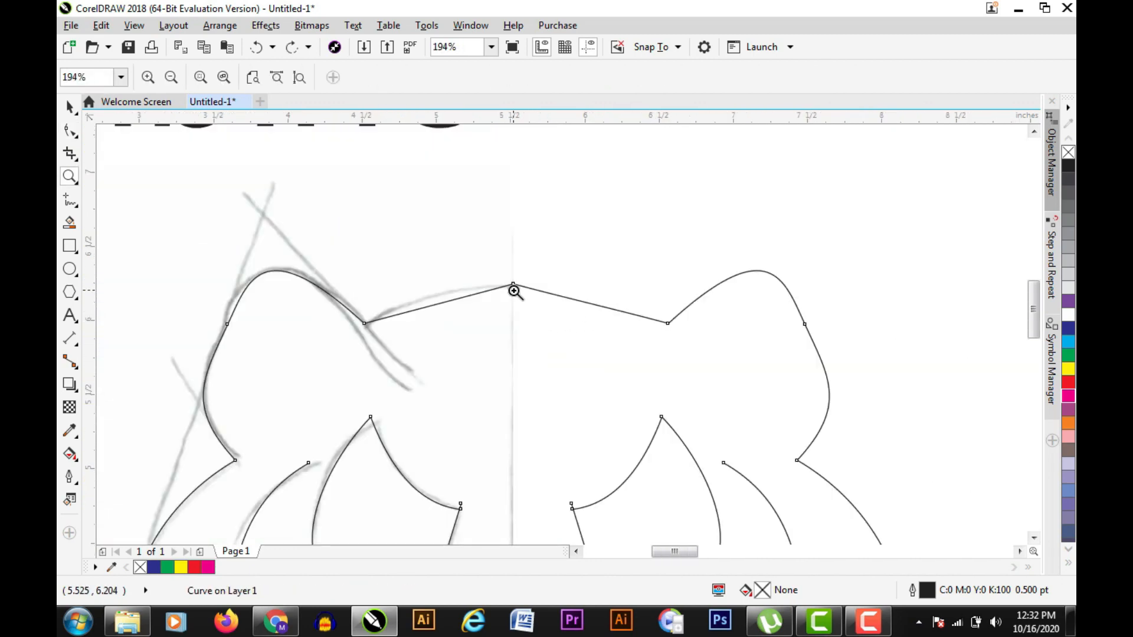
- Lower the left end node of the outer face outline at the chin and join the right outline's end node to it
scroll(549, 437, up, 3)
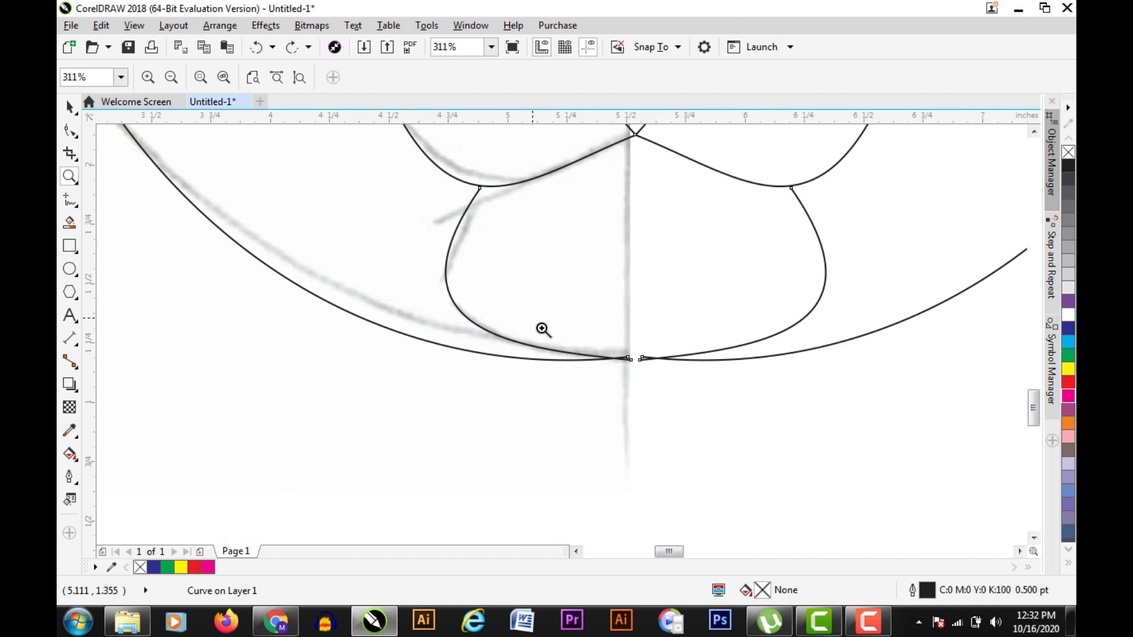
scroll(626, 333, up, 2)
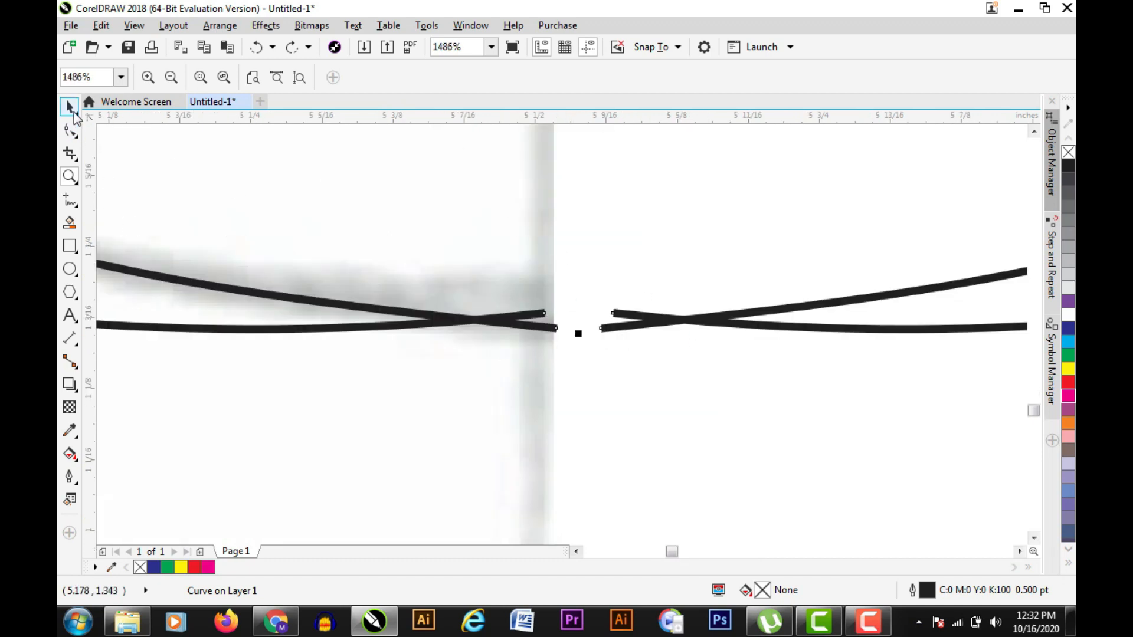
click(70, 108)
click(69, 130)
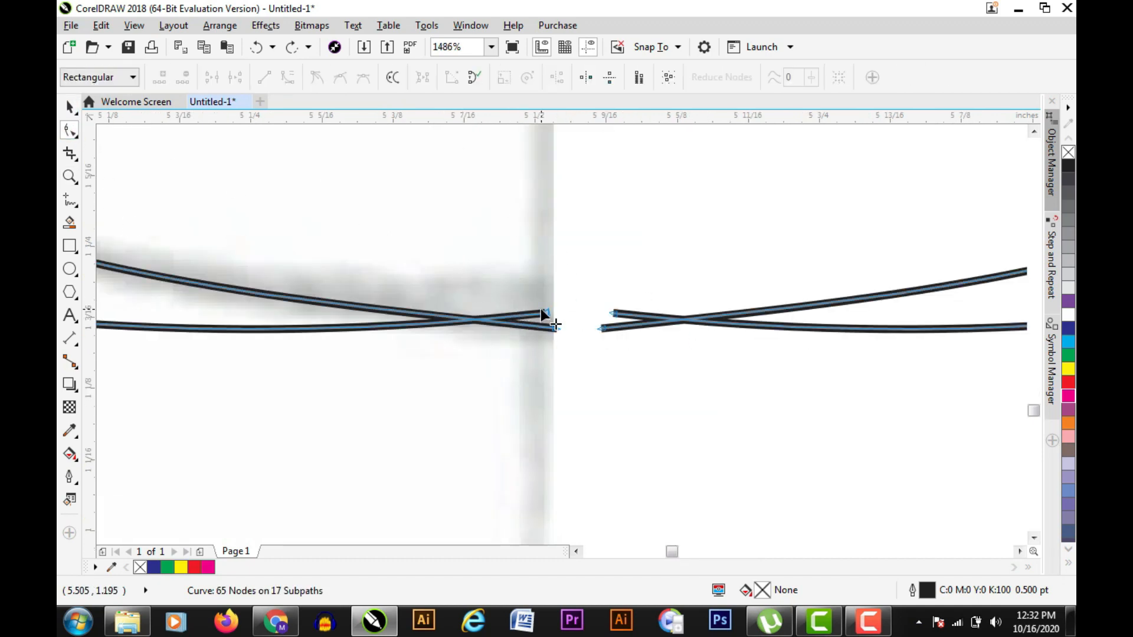
drag(546, 309, 545, 357)
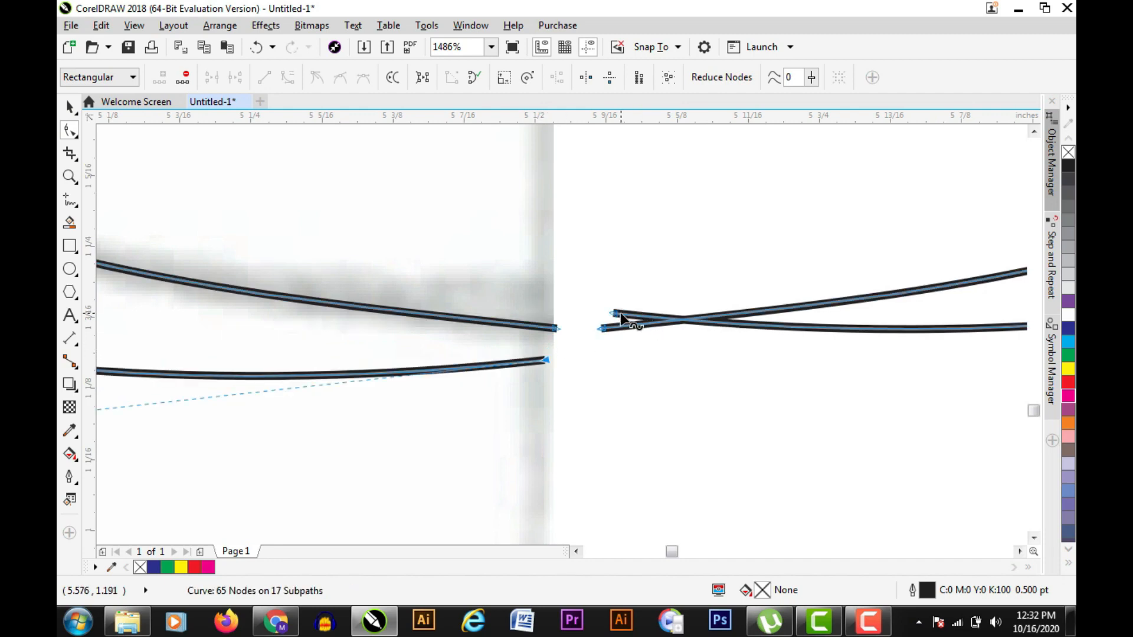
drag(616, 313, 547, 377)
key(ctrl+z)
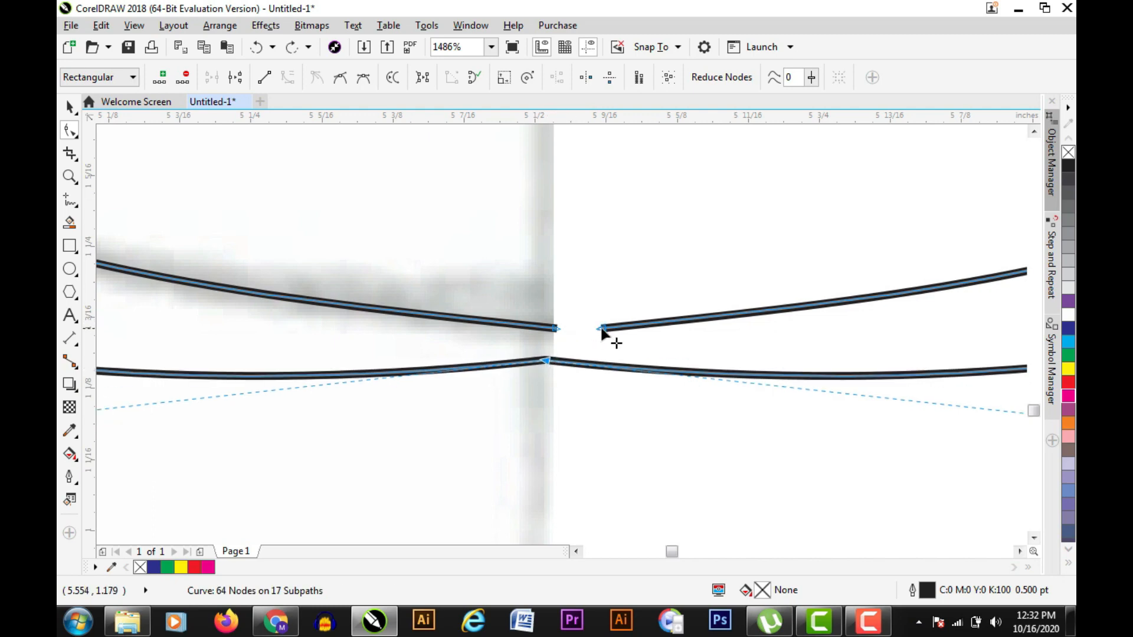
- Join the end nodes of the two chin curves at the centre line above the outer face outline
drag(601, 328, 557, 297)
click(559, 315)
key(ctrl+z)
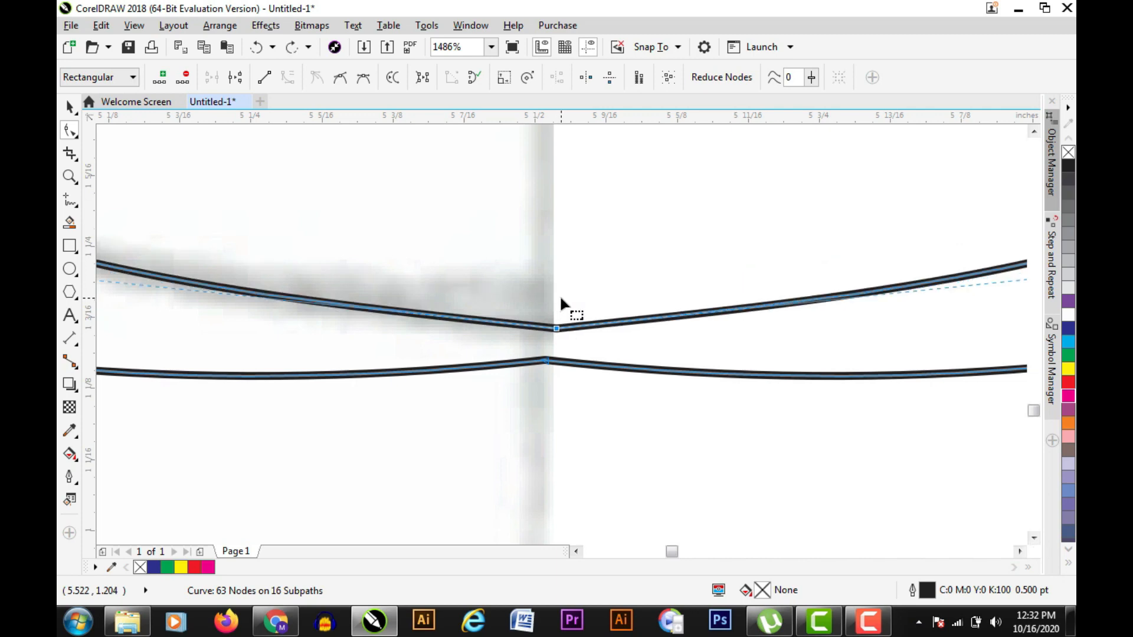
click(555, 265)
- Fill the combined face object with orange
key(z)
right_click(585, 249)
right_click(616, 239)
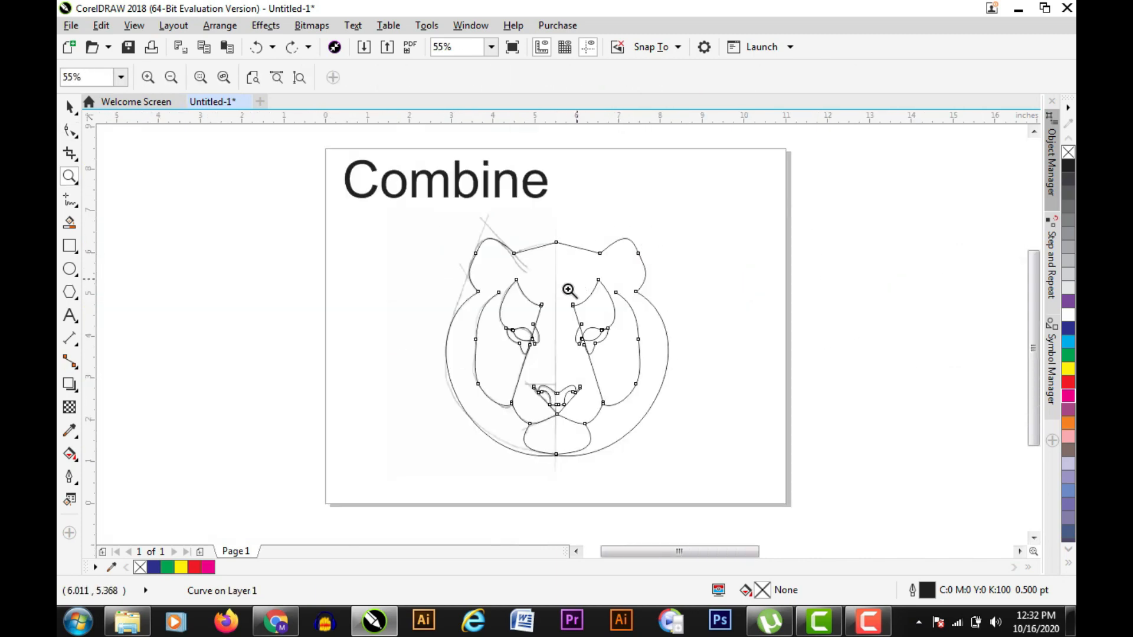
drag(458, 296, 669, 409)
right_click(541, 288)
key(space)
click(557, 255)
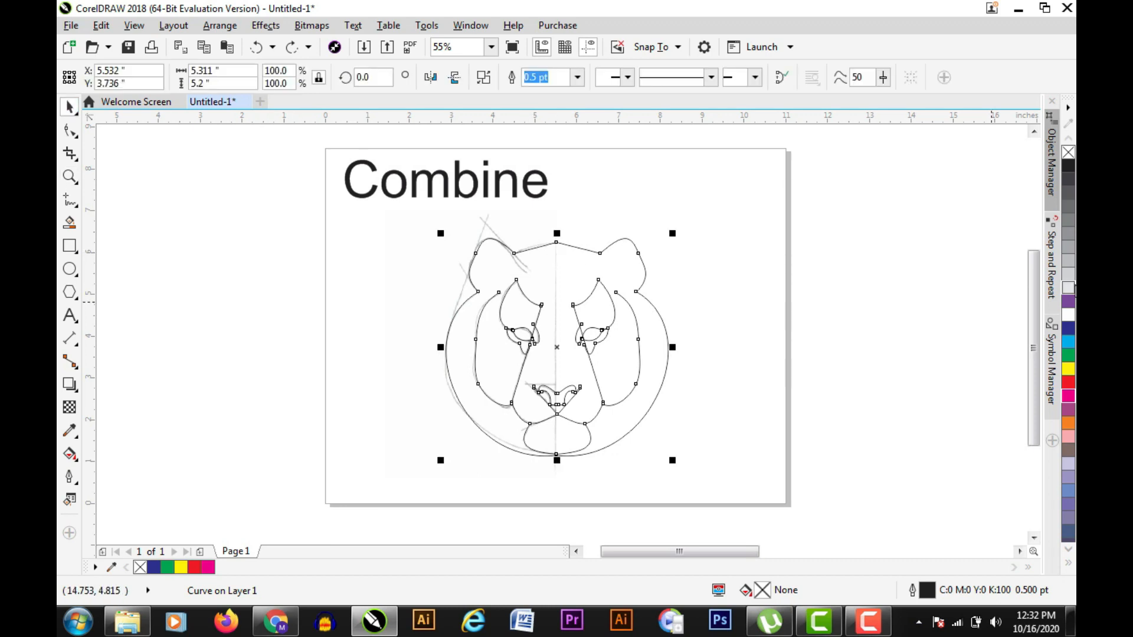
click(1068, 424)
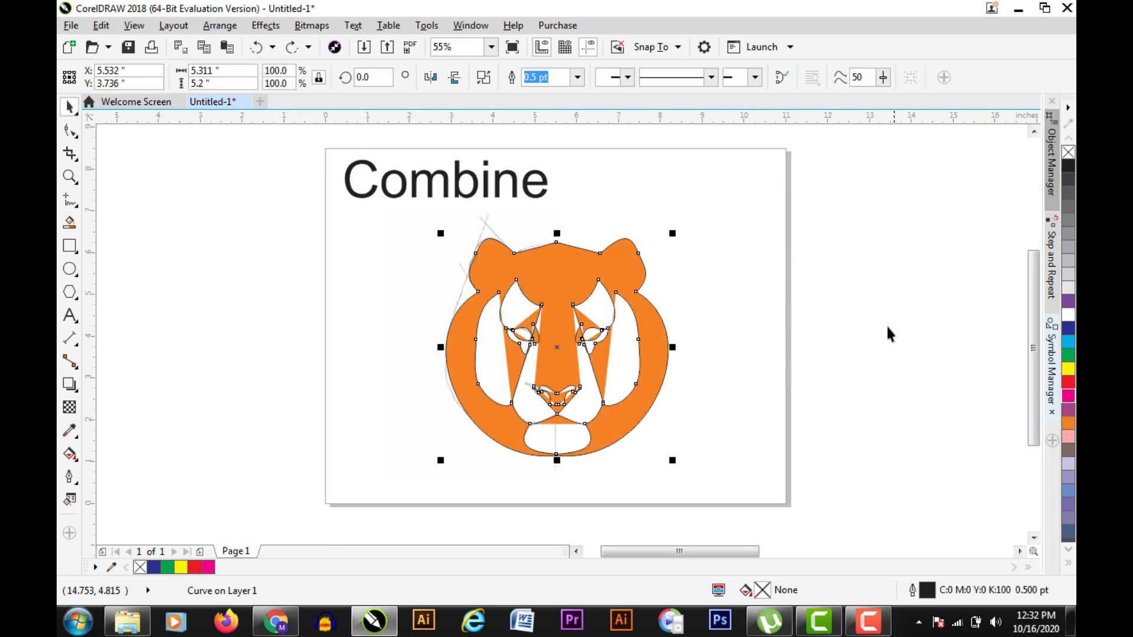
click(492, 221)
- Draw an ellipse about 0.34 by 0.29 inches beside the left eye and convert it to curves
key(z)
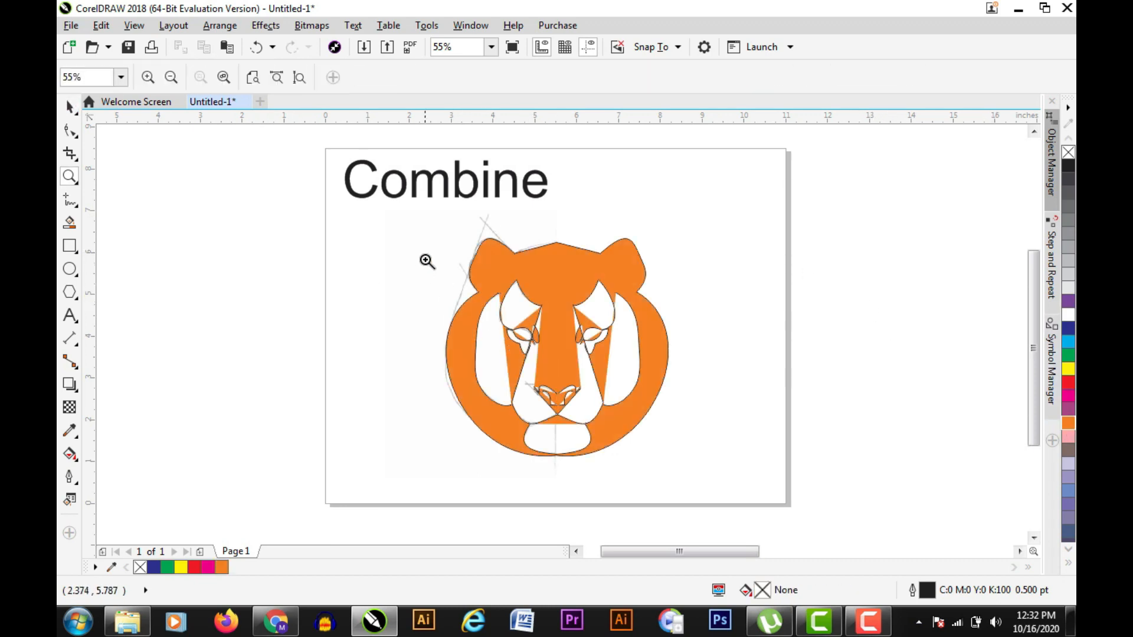
drag(688, 483, 703, 485)
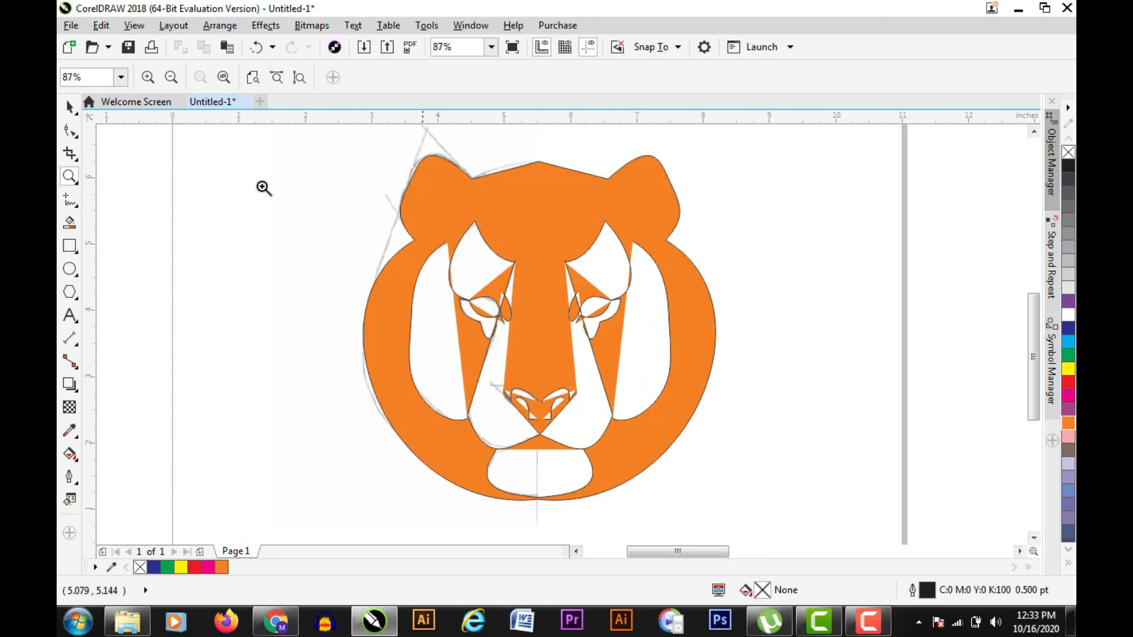
click(70, 107)
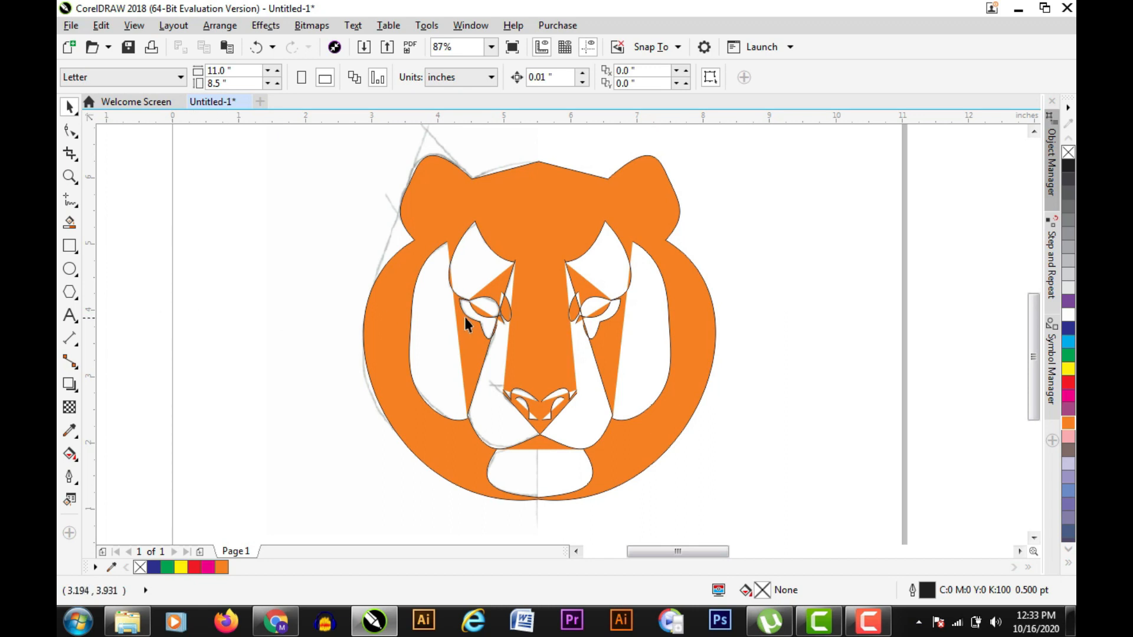
key(z)
drag(437, 268, 543, 354)
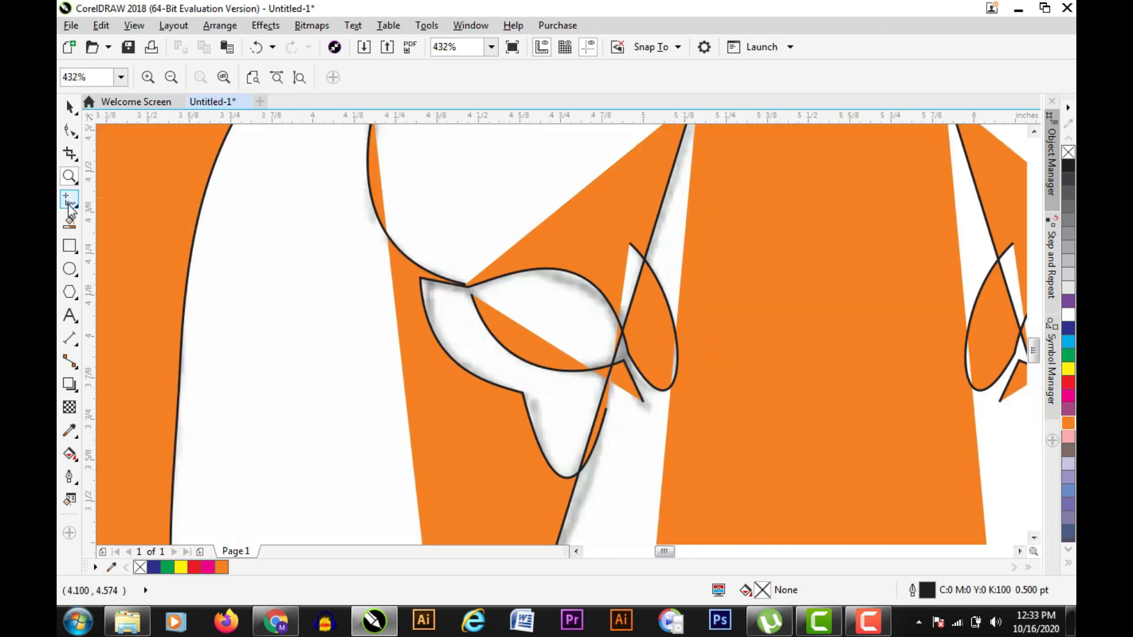
click(69, 269)
drag(245, 297, 362, 398)
key(ctrl+q)
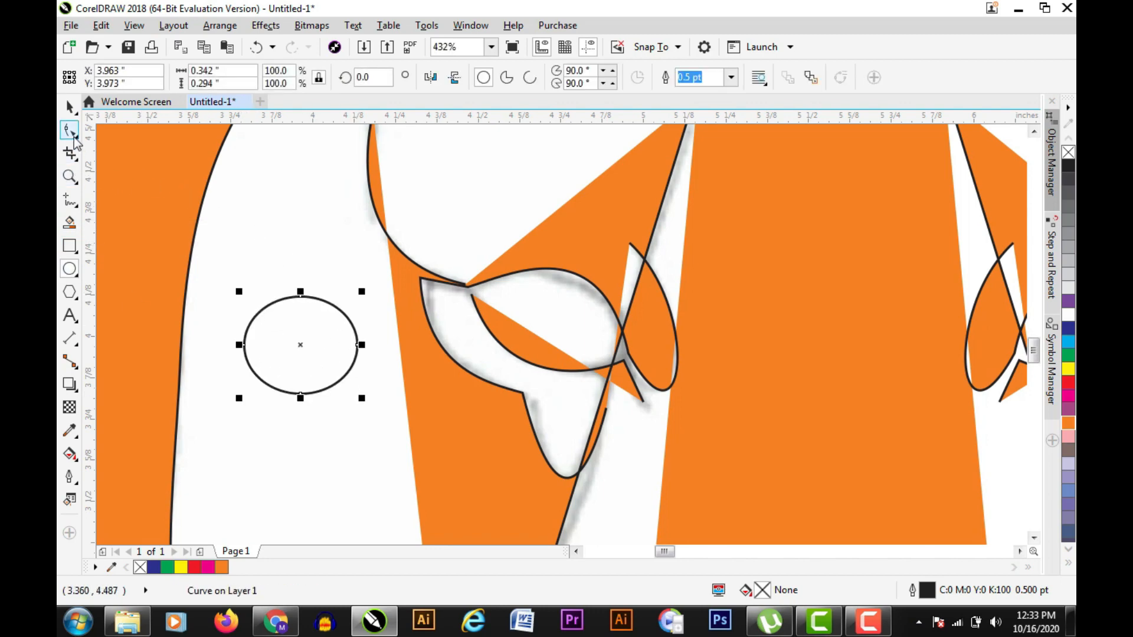
- Reshape the ellipse to about 0.38 inches wide and move it into the left eye outline
click(75, 159)
click(70, 129)
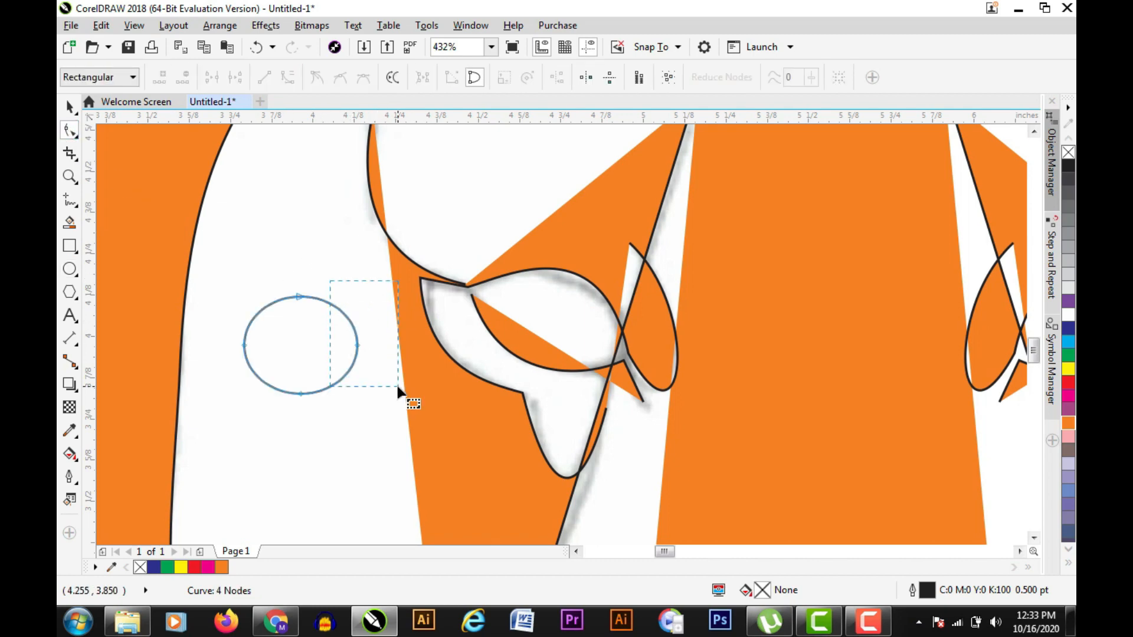
drag(399, 391, 399, 390)
mouse_move(359, 343)
mouse_down()
mouse_move(593, 301)
mouse_move(595, 290)
mouse_up()
click(68, 108)
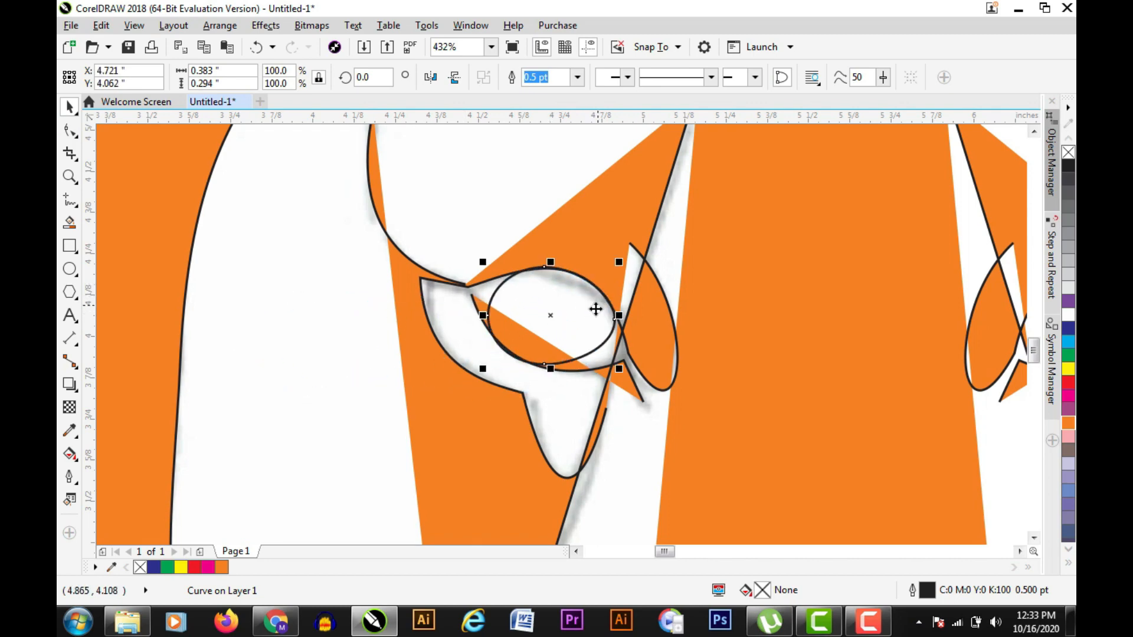
- Fill the left eye ellipse with black and rotate it to about 345.6° so it follows the eye outline
click(1069, 168)
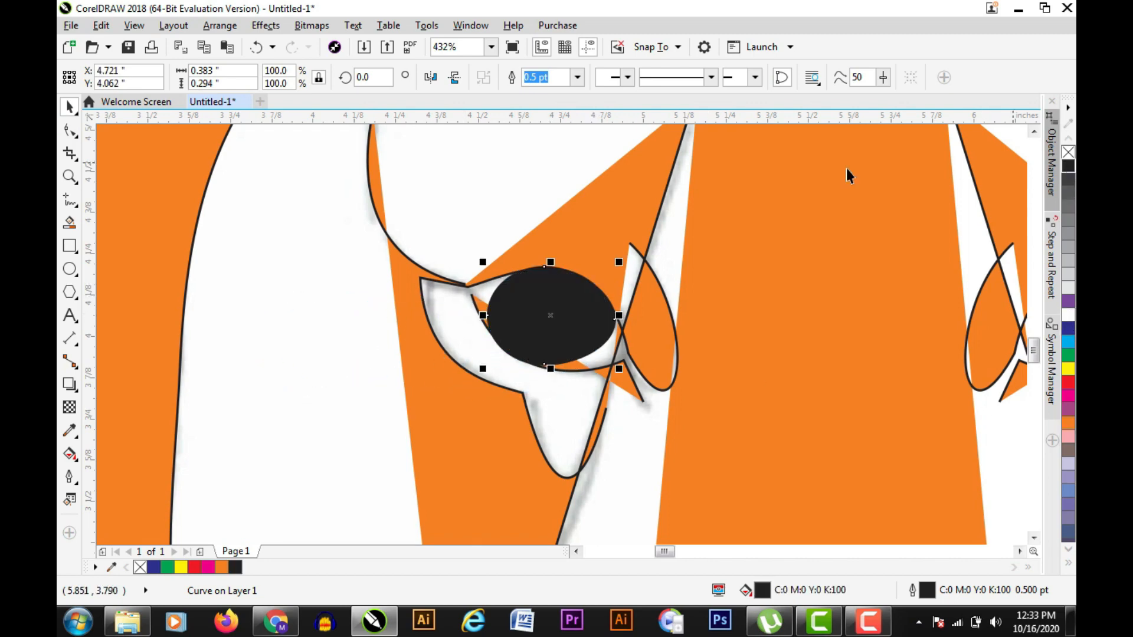
click(568, 320)
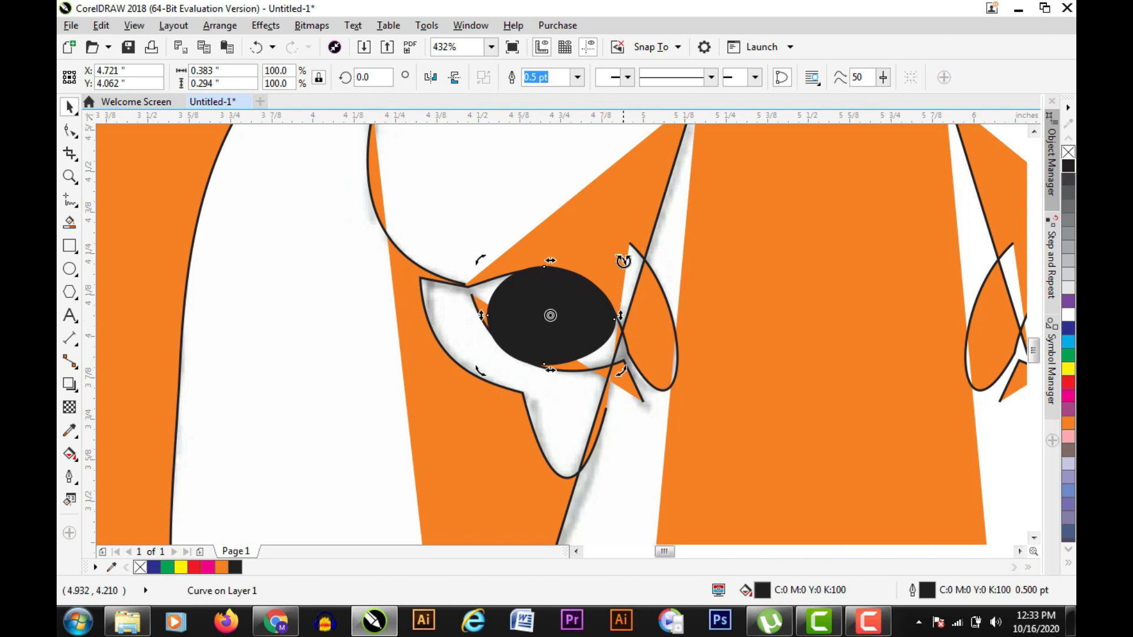
drag(623, 260, 635, 280)
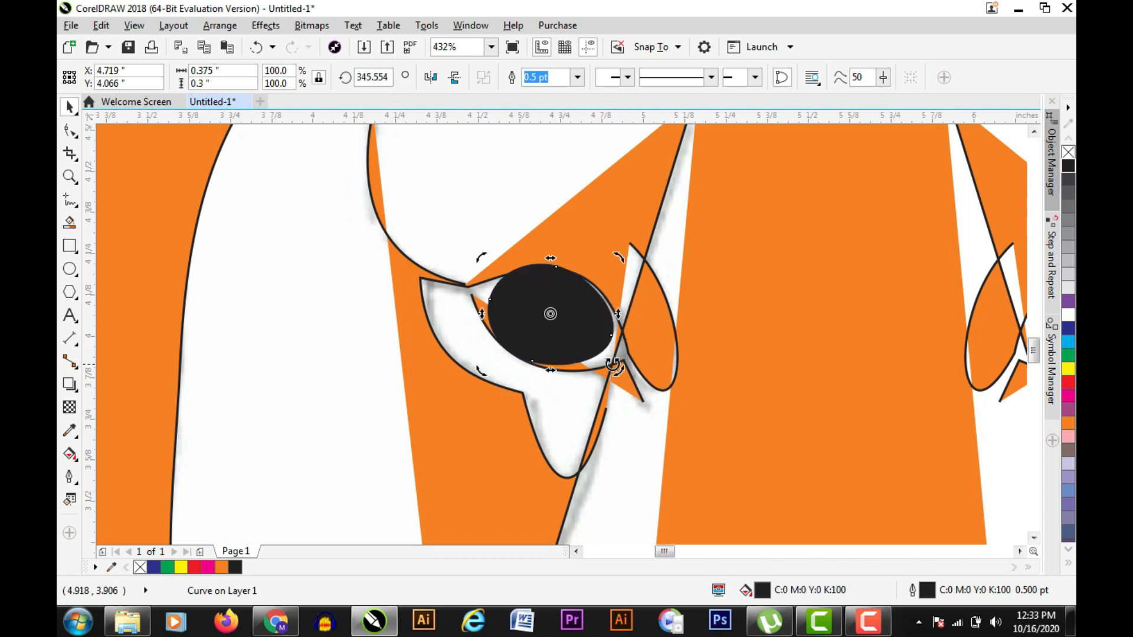
mouse_move(589, 337)
mouse_down()
mouse_move(596, 345)
mouse_move(590, 338)
mouse_up()
key(z)
right_click(599, 302)
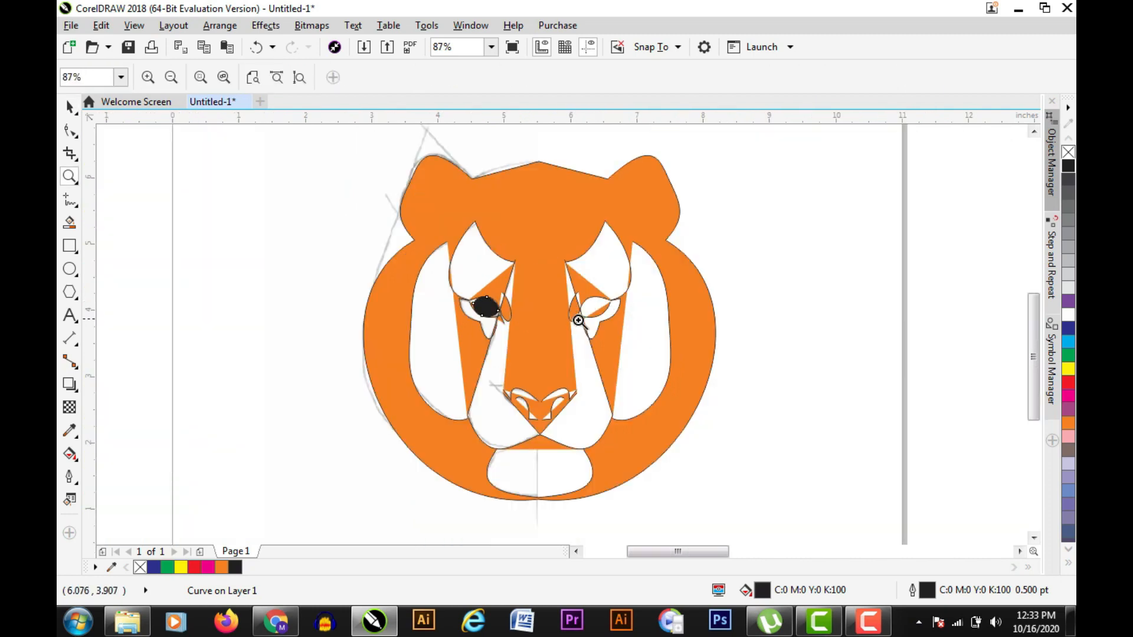
click(69, 108)
click(228, 164)
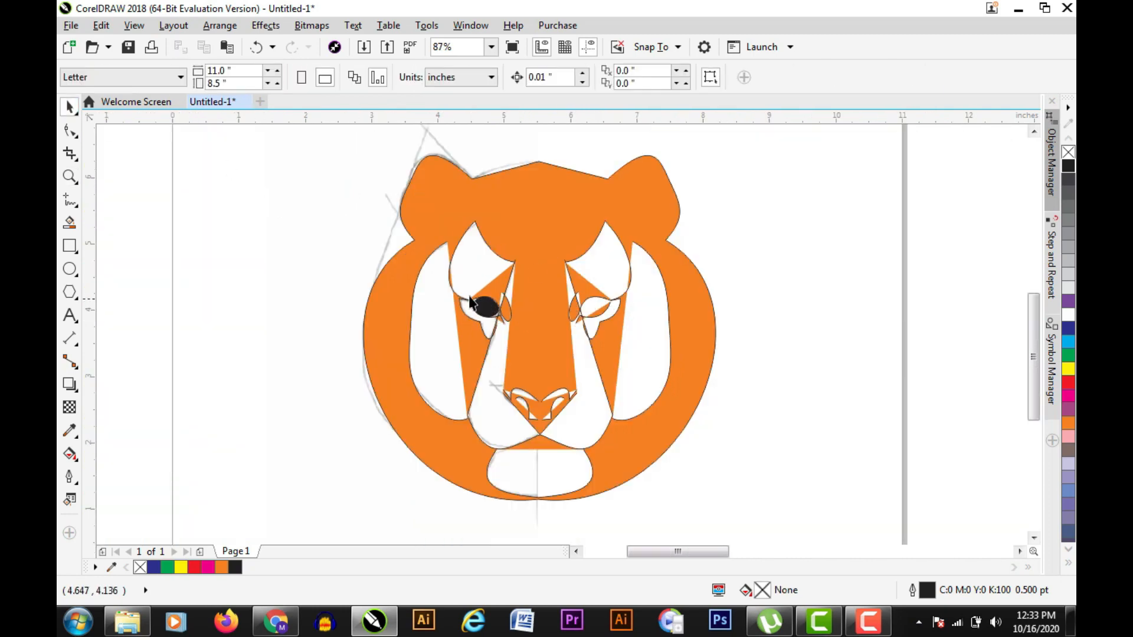
- Make a copy of the eye ellipse scaled to about 62.4% at its lower right and fill it with 10% black
key(z)
drag(411, 245, 588, 366)
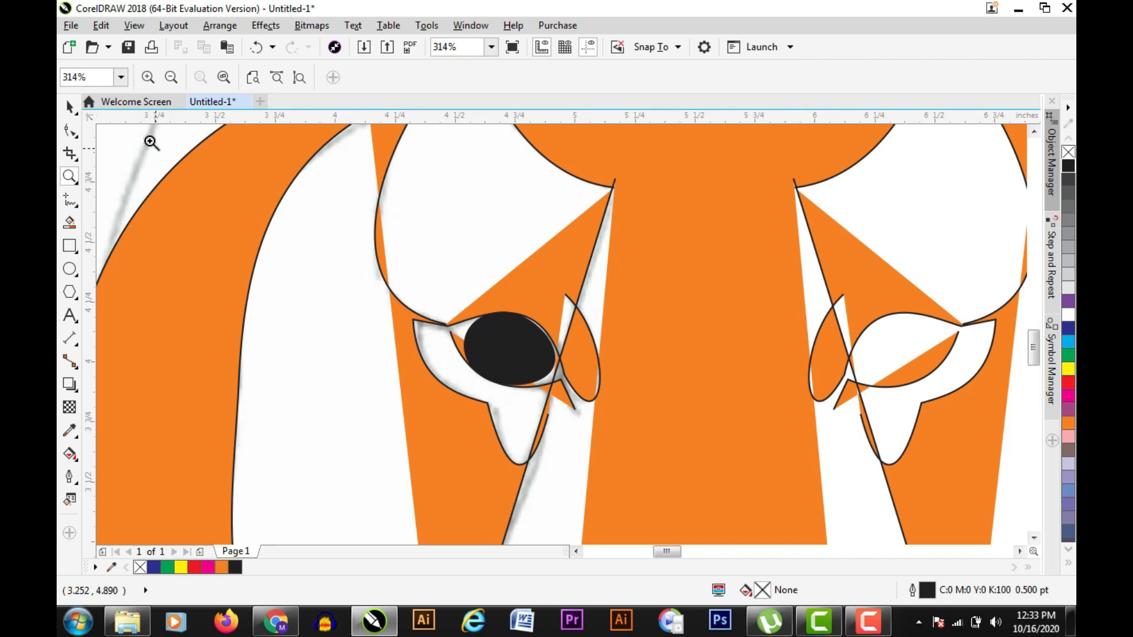
click(70, 108)
click(489, 316)
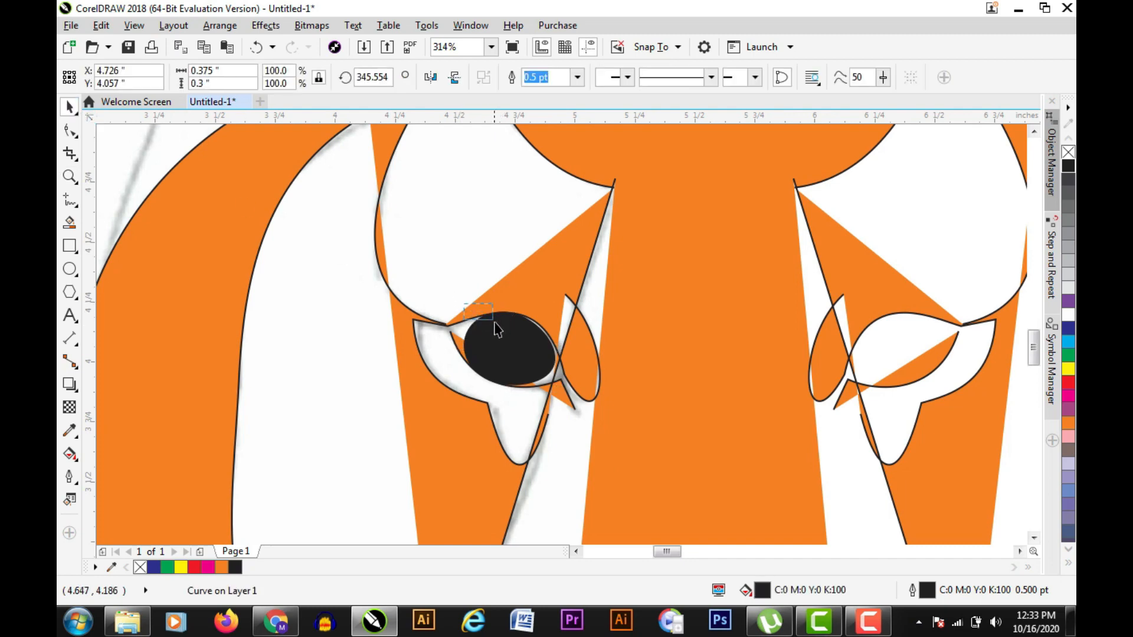
drag(459, 307, 493, 335)
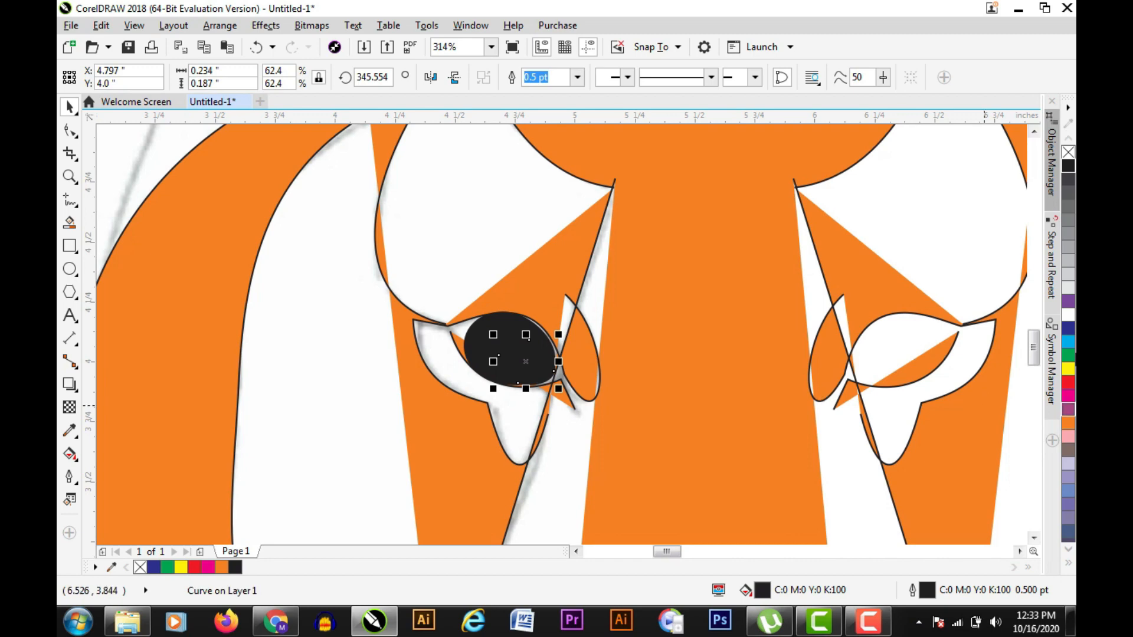
click(1068, 287)
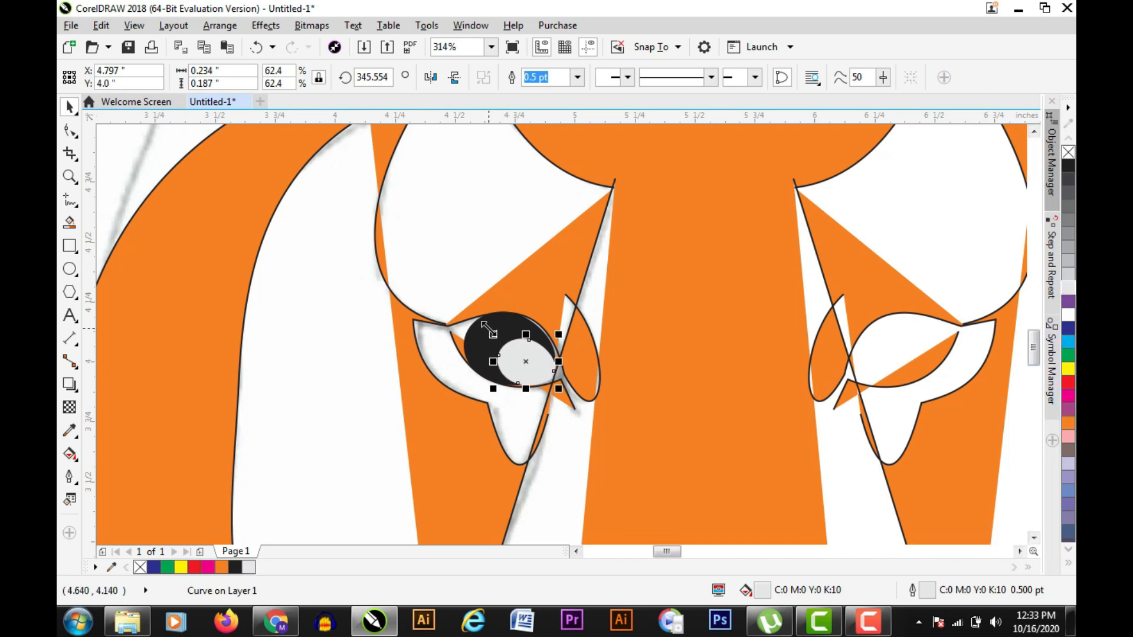
- Blend the black eye ellipse into the light grey one with 20 steps
click(480, 336)
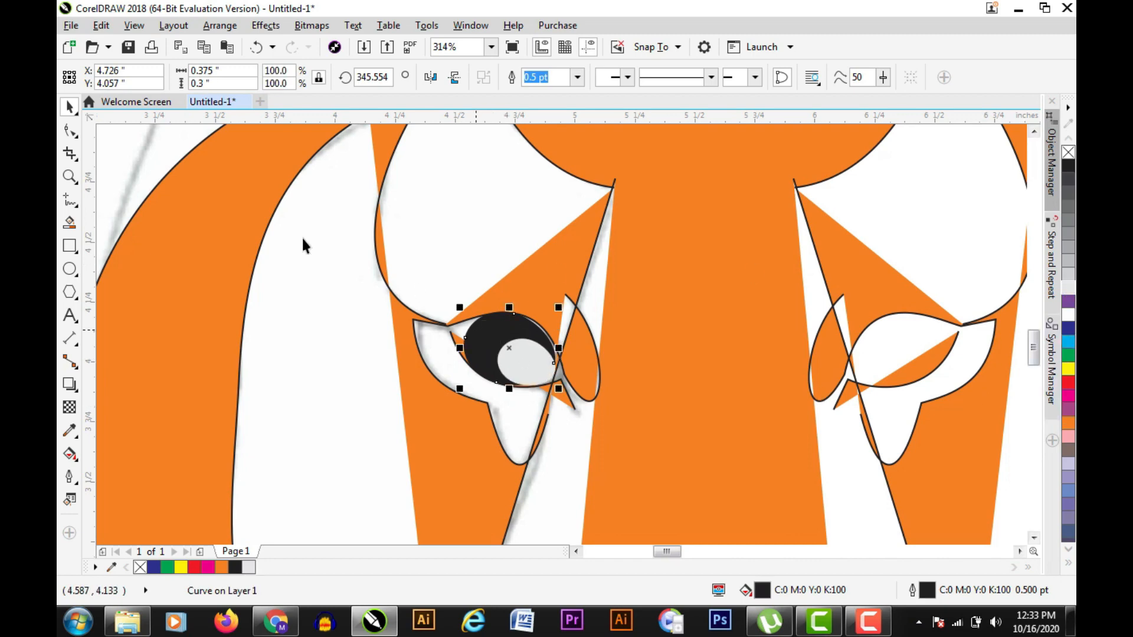
click(68, 385)
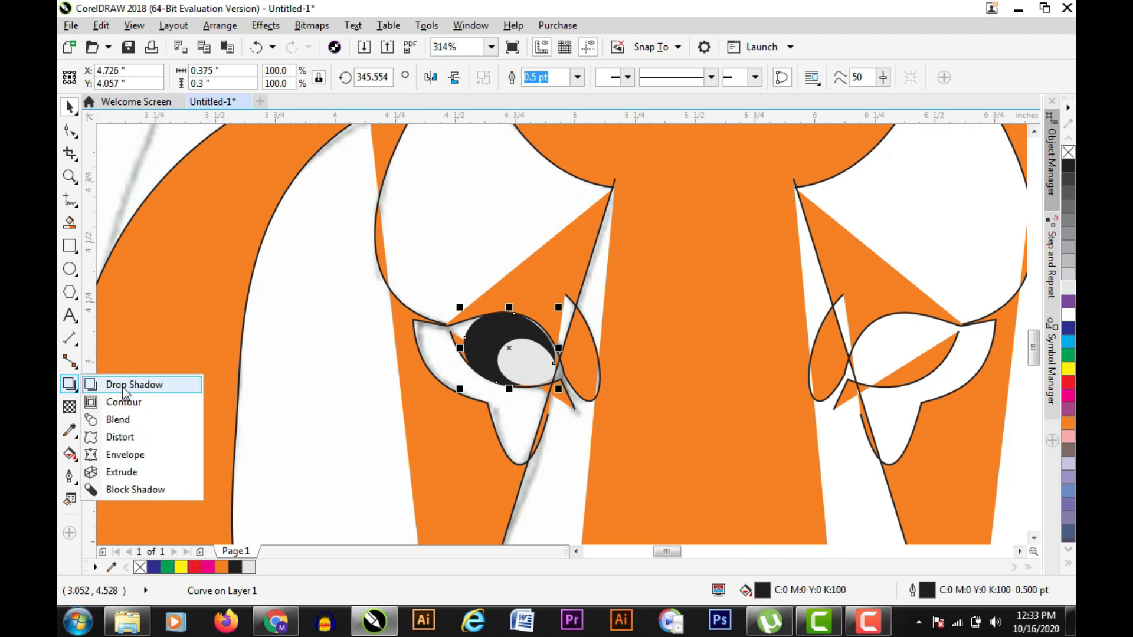
click(118, 419)
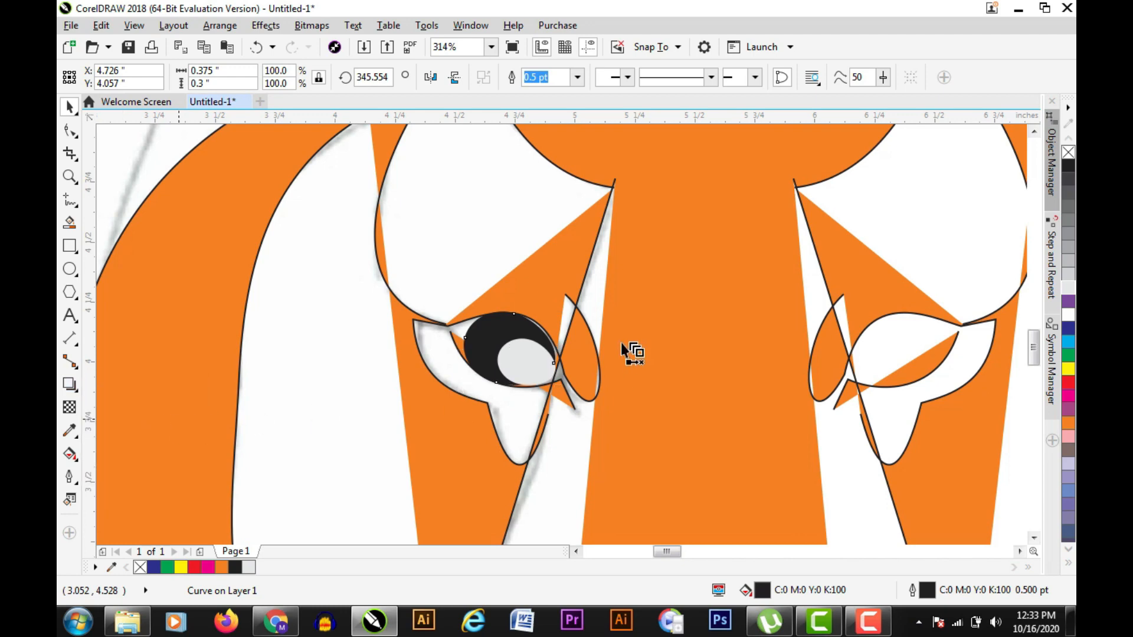
drag(509, 347, 561, 377)
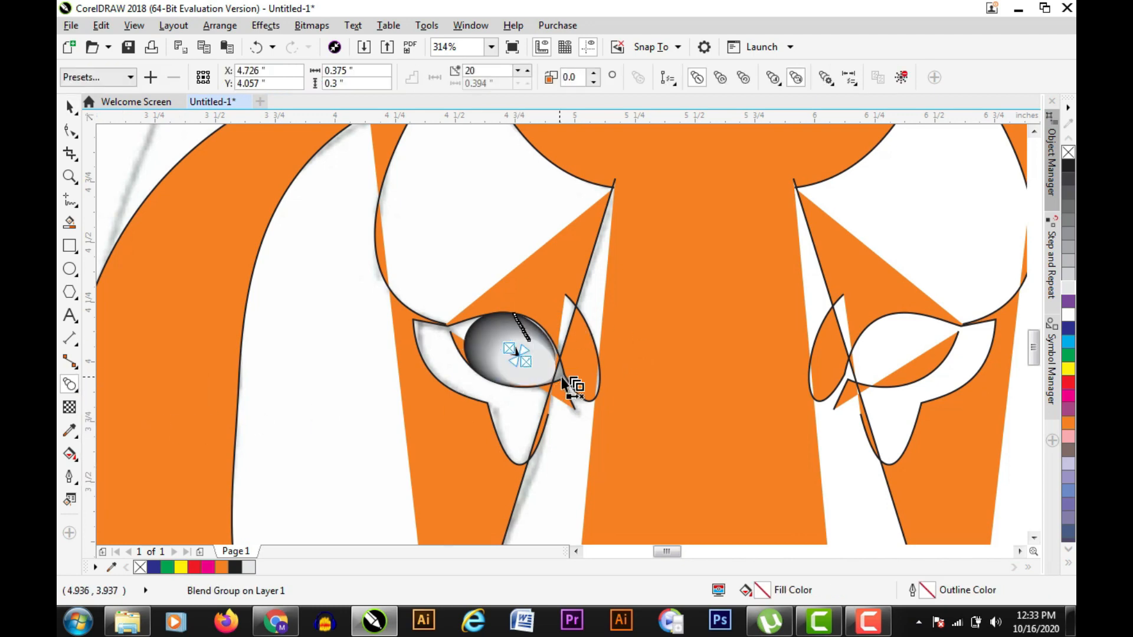
click(66, 104)
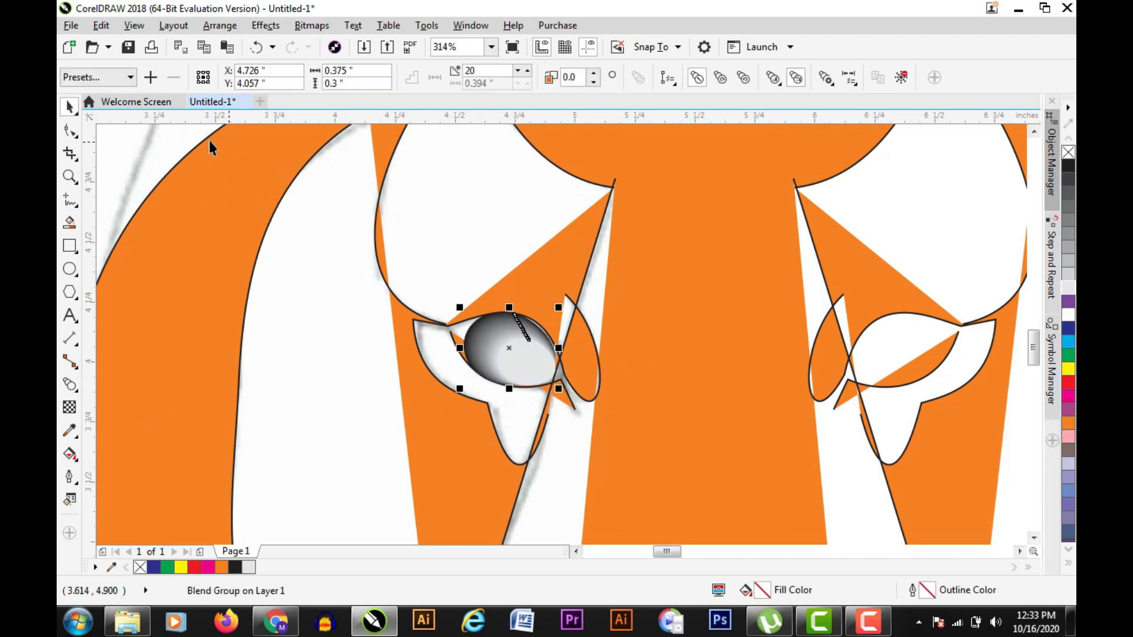
- Shrink the blend's light grey highlight ellipse about its centre to about 0.1 by 0.08 inches
click(162, 133)
click(541, 349)
drag(558, 390, 548, 375)
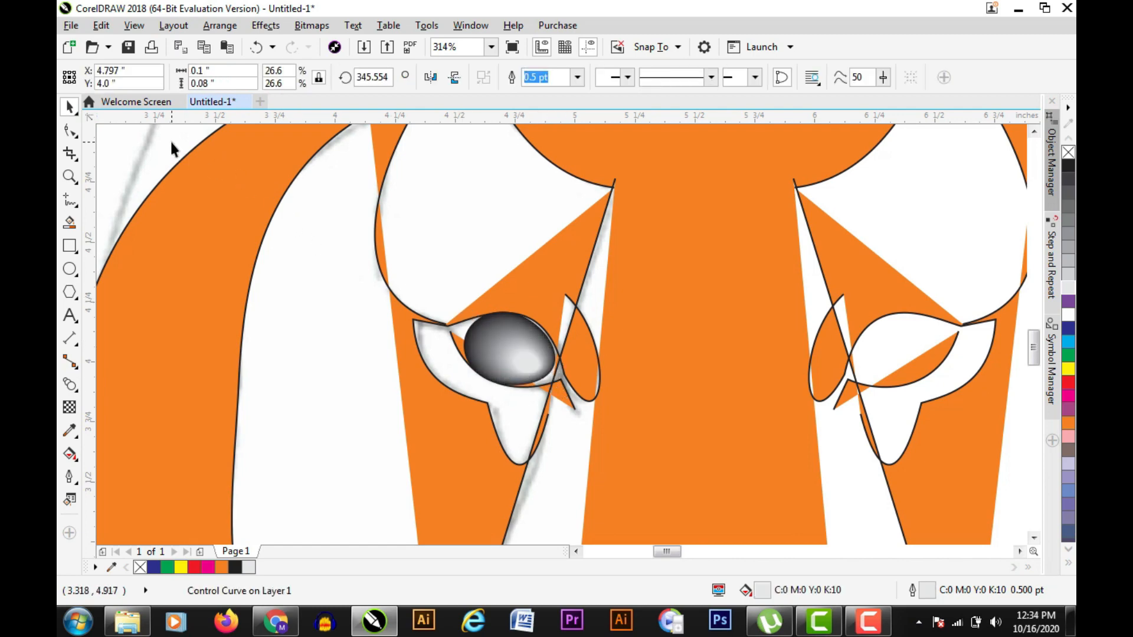
- Place a horizontally mirrored copy of the shaded left eyeball inside the right eye outline
key(z)
key(F4)
drag(307, 207, 806, 495)
click(70, 106)
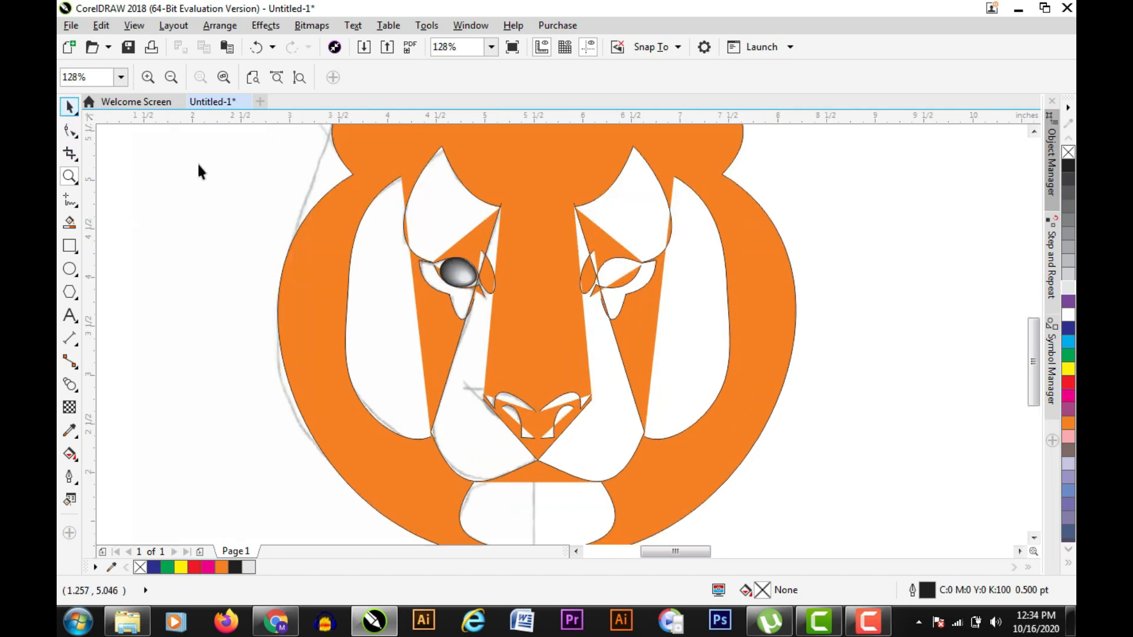
click(453, 267)
drag(458, 267, 625, 316)
click(617, 269)
click(860, 212)
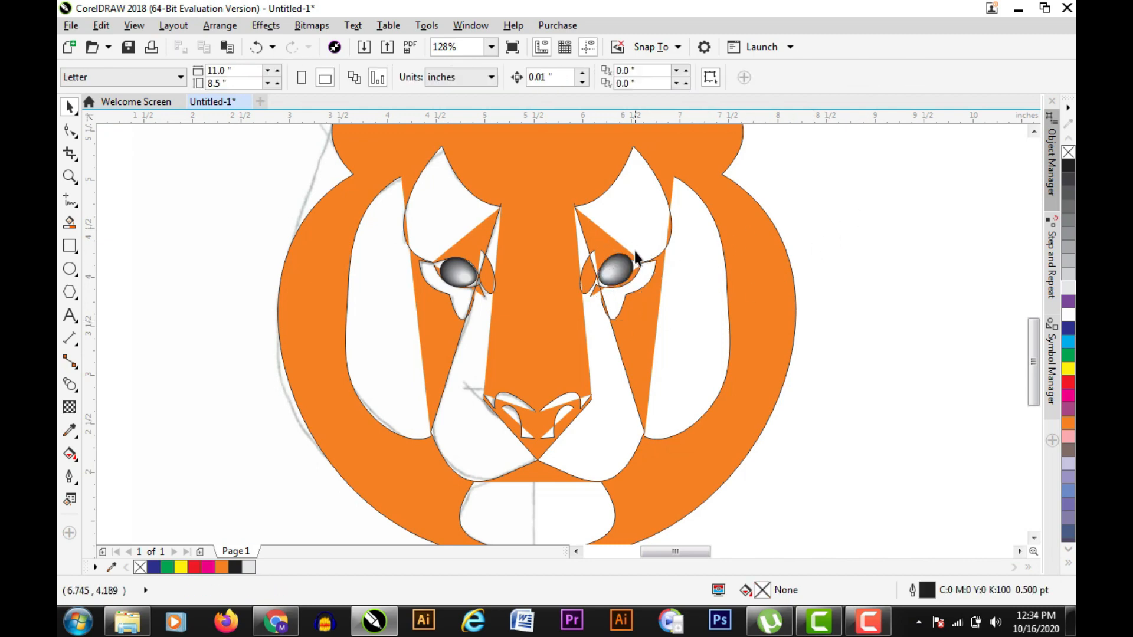
- Move the mirrored right eyeball blend slightly lower so it sits inside the right eye outline
key(z)
drag(546, 224, 713, 341)
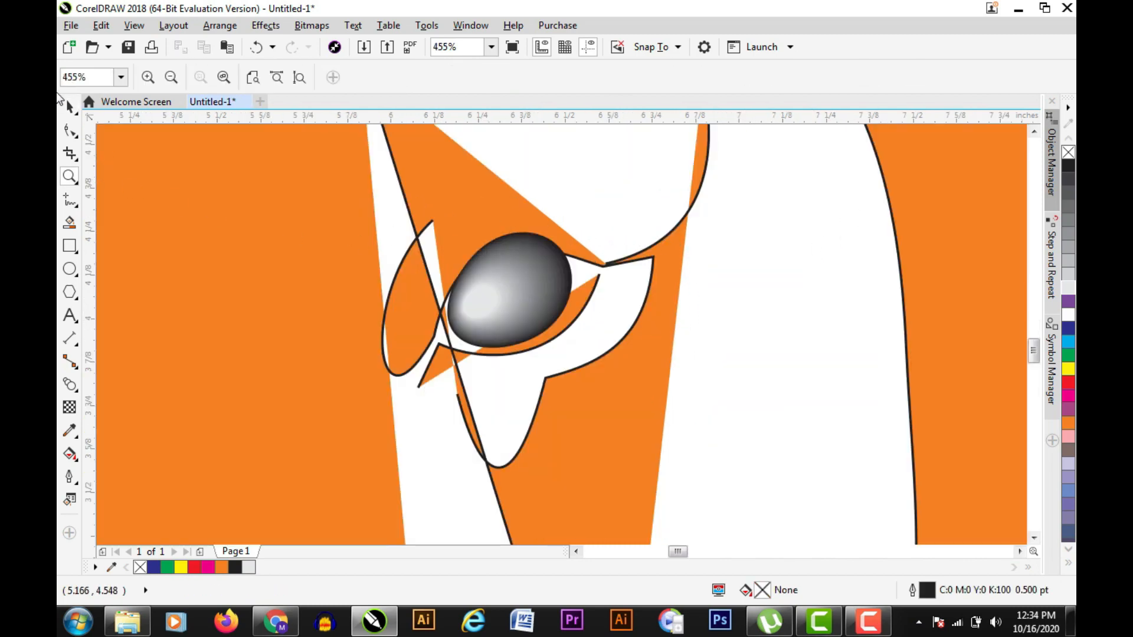
click(69, 106)
drag(529, 256, 580, 248)
click(534, 266)
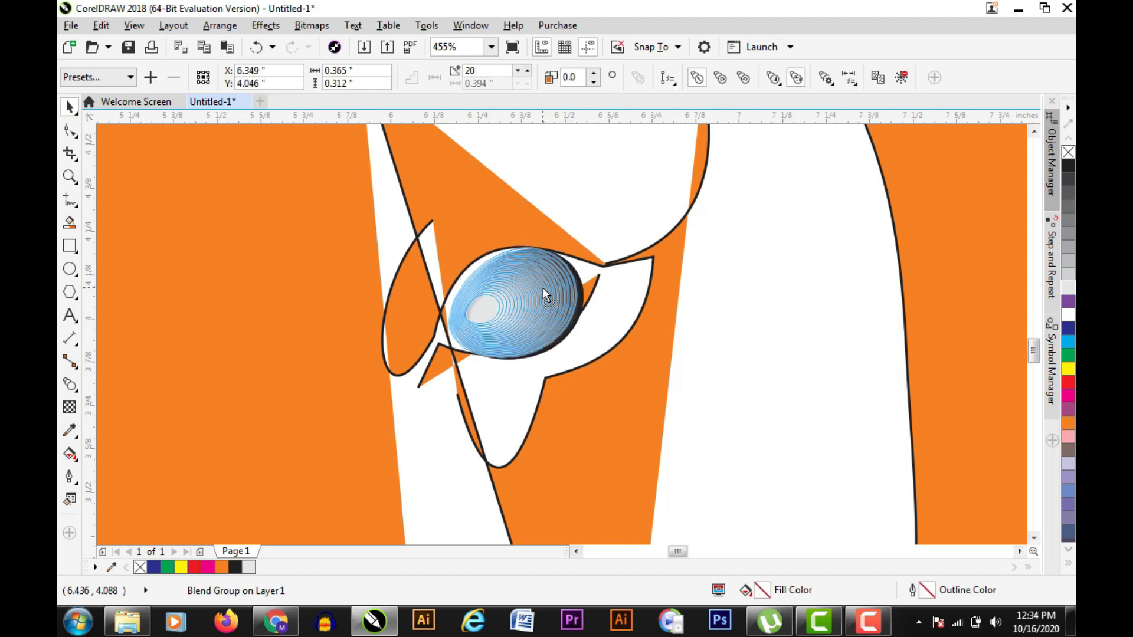
key(z)
scroll(590, 247, down, 5)
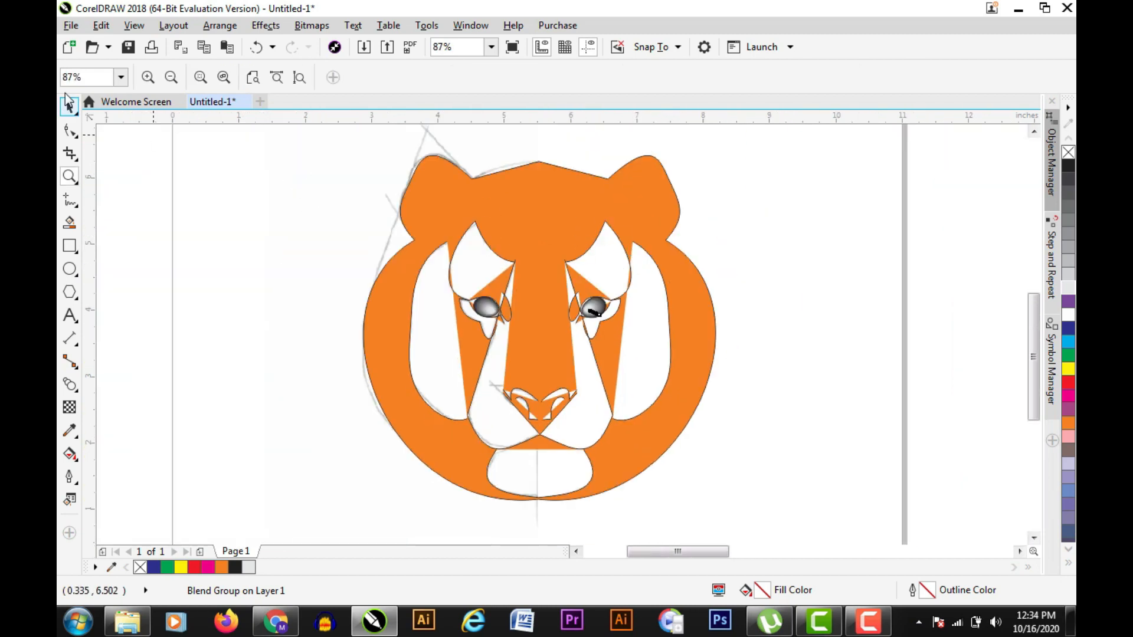
click(69, 106)
click(251, 205)
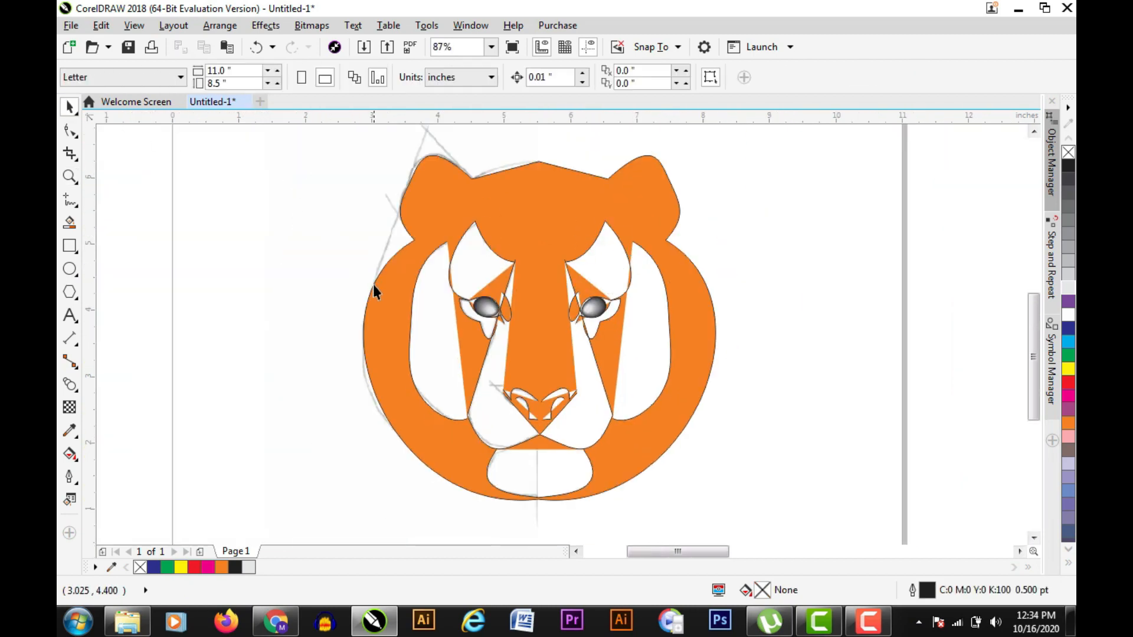
- Remove the outline of the left eyeball's highlight ellipse and try fills of 80%, 20% and 40% black
key(z)
drag(432, 259, 704, 383)
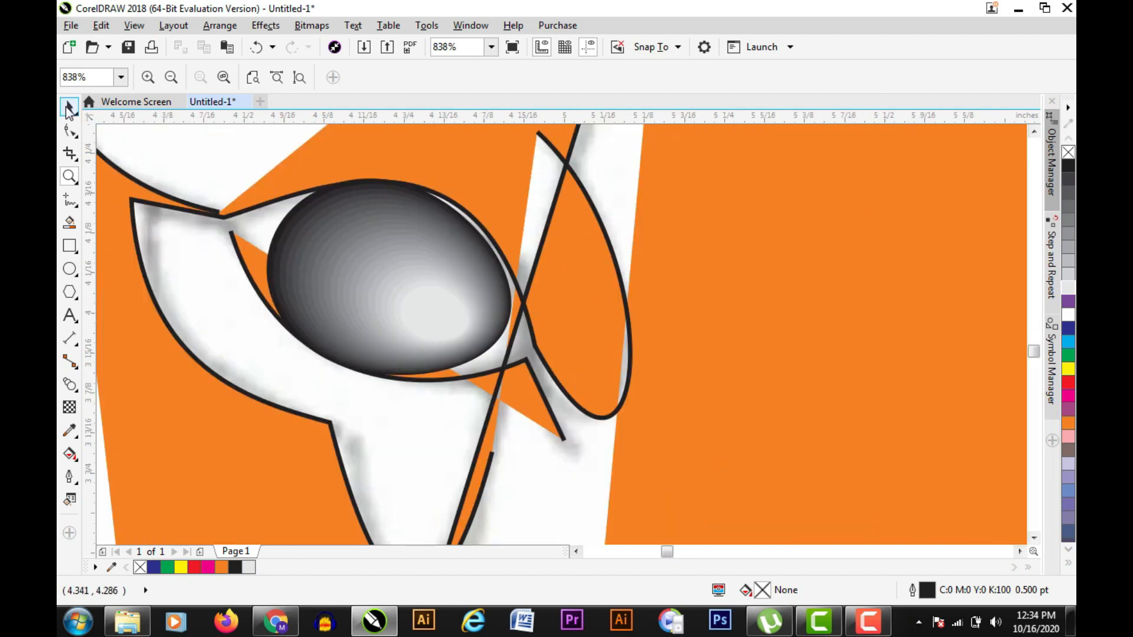
click(69, 106)
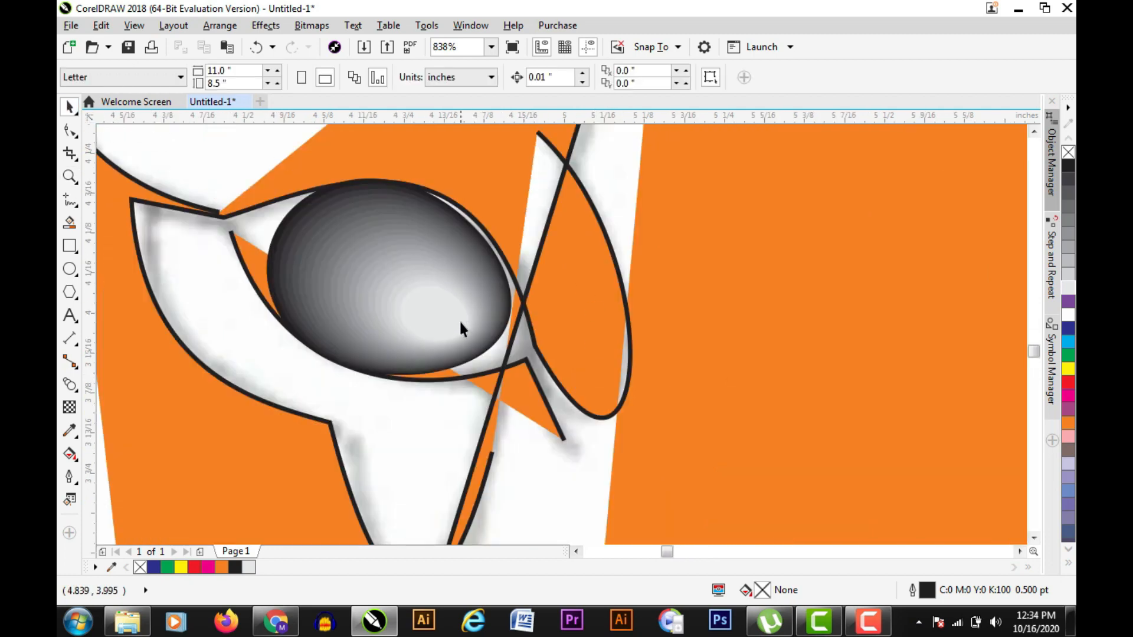
click(460, 321)
click(1068, 199)
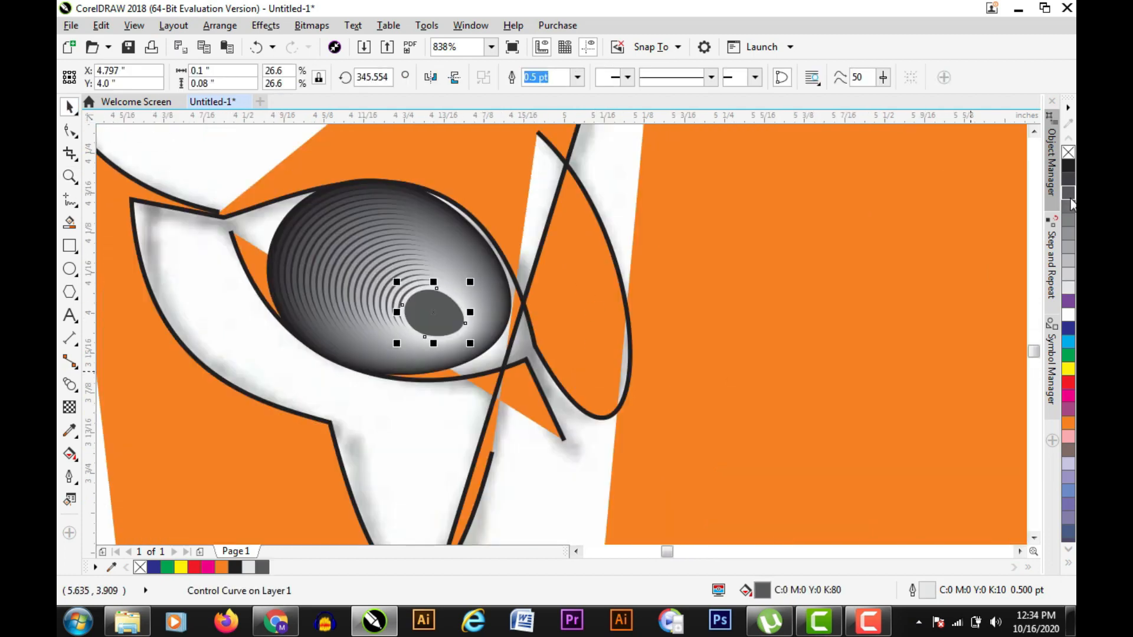
right_click(1069, 153)
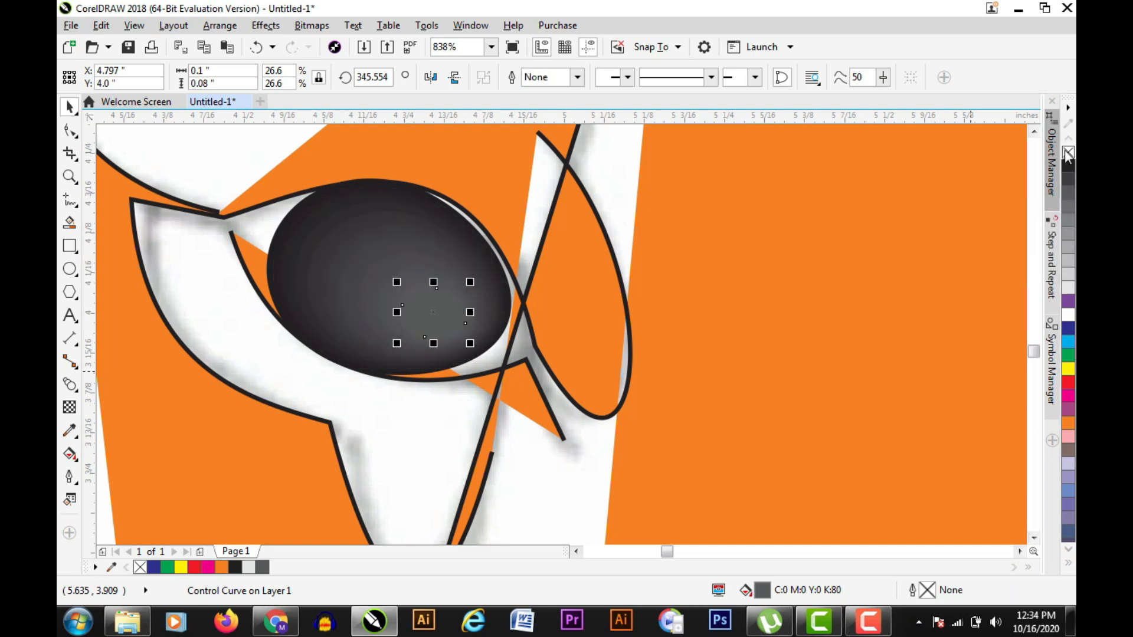
click(1071, 274)
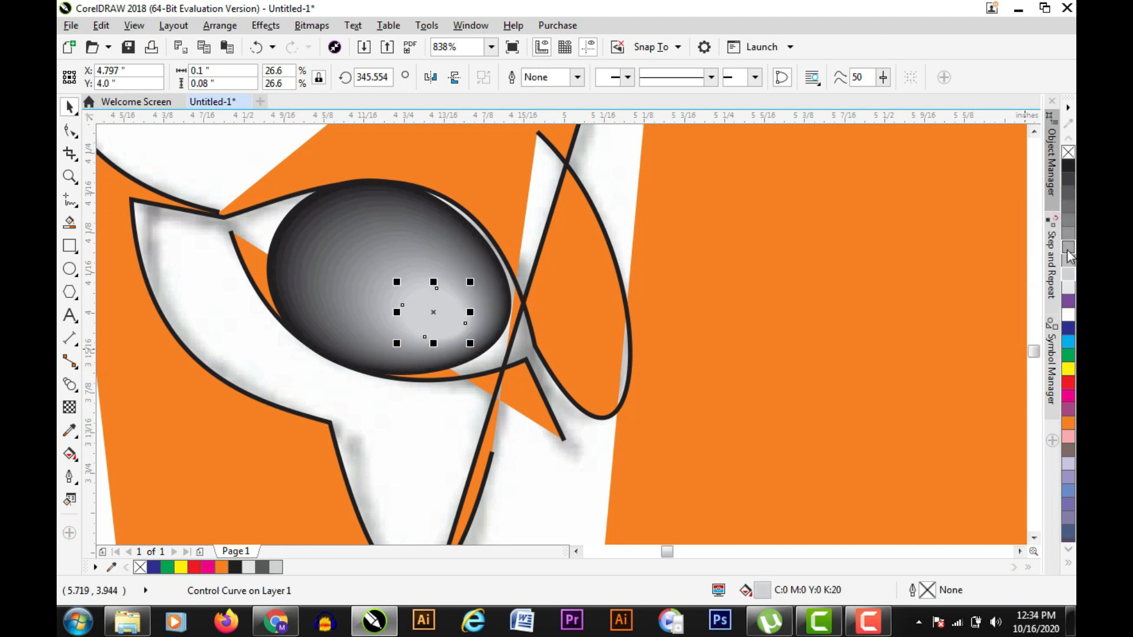
click(1068, 247)
- Fill the right eyeball's highlight ellipse with 40% black
key(z)
right_click(636, 319)
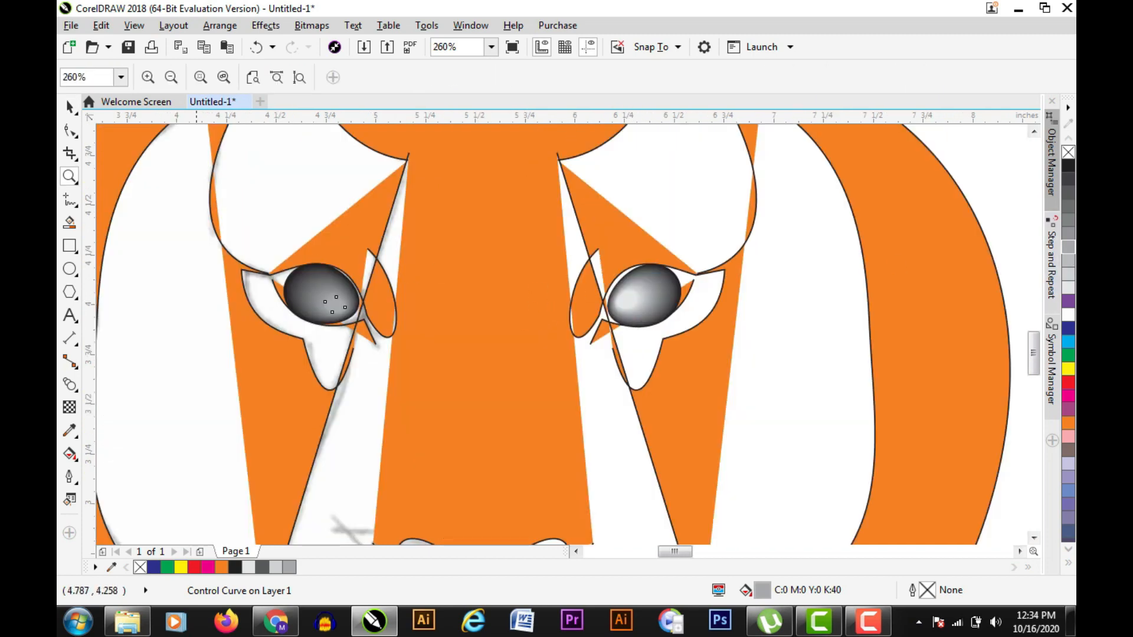
click(69, 107)
click(622, 301)
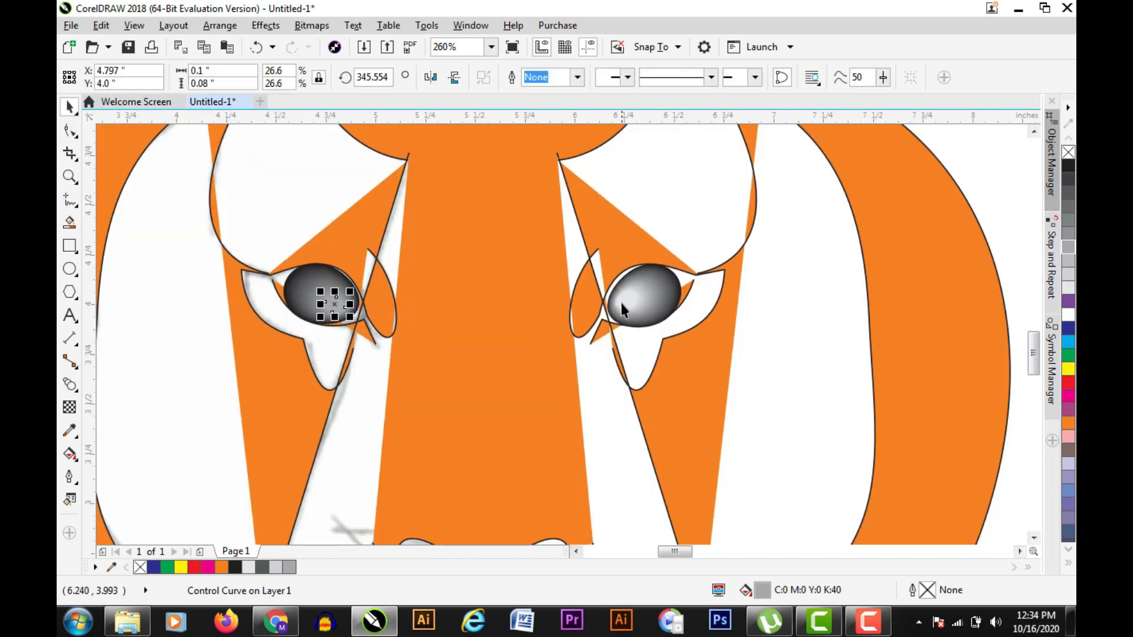
click(1065, 244)
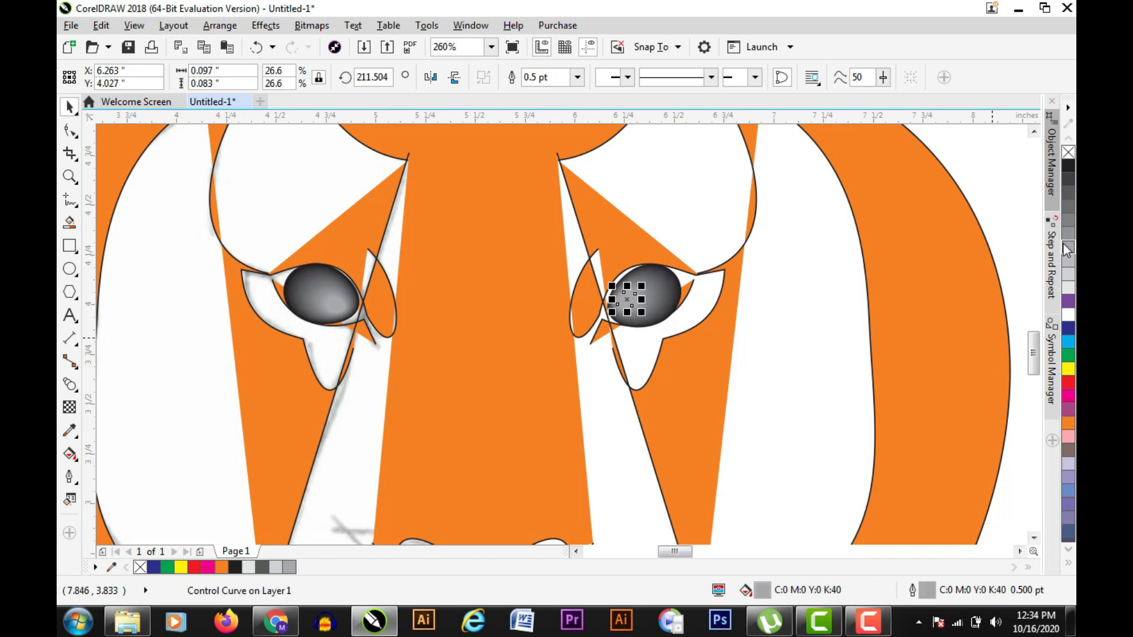
key(z)
right_click(608, 273)
right_click(516, 256)
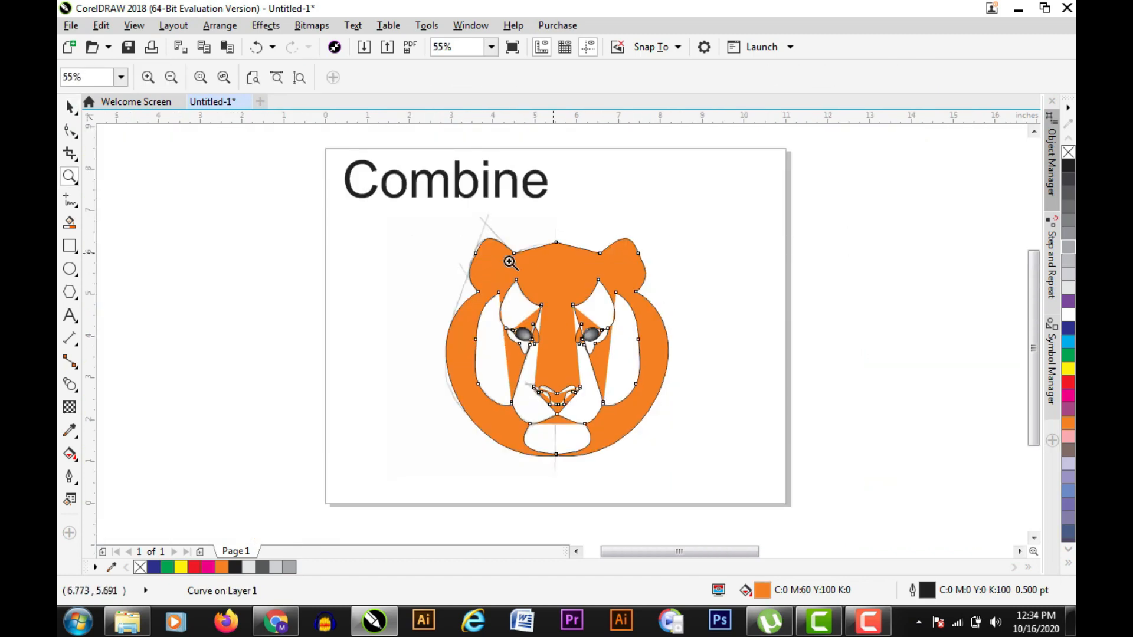
- Remove the outlines from the whole tiger face, including both eyeballs
click(69, 107)
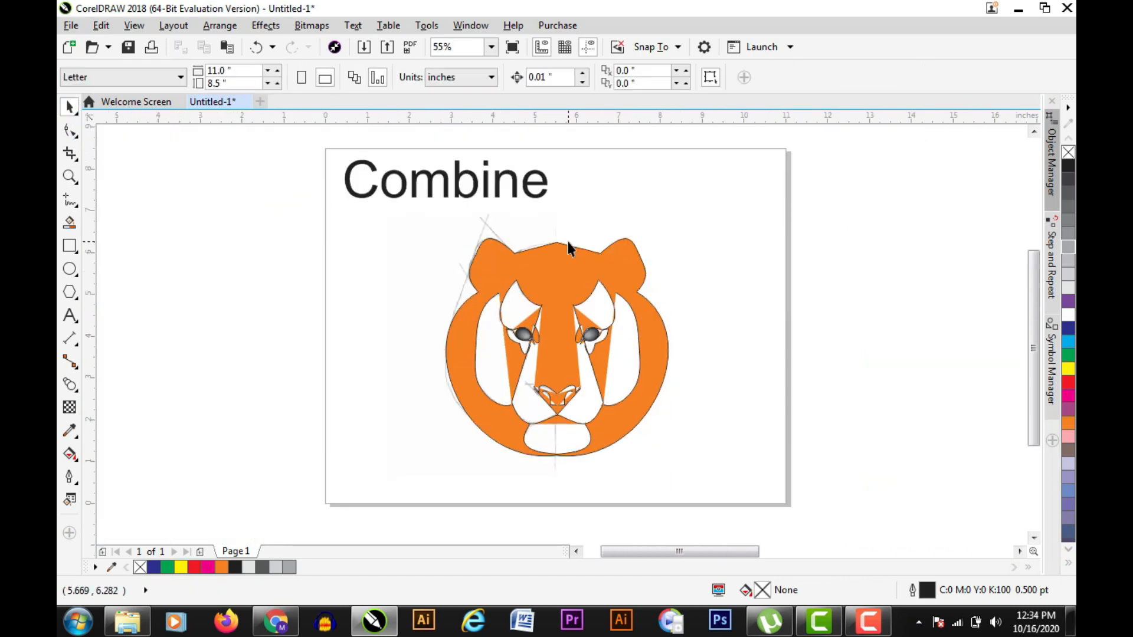
click(557, 258)
click(435, 247)
drag(665, 470, 667, 475)
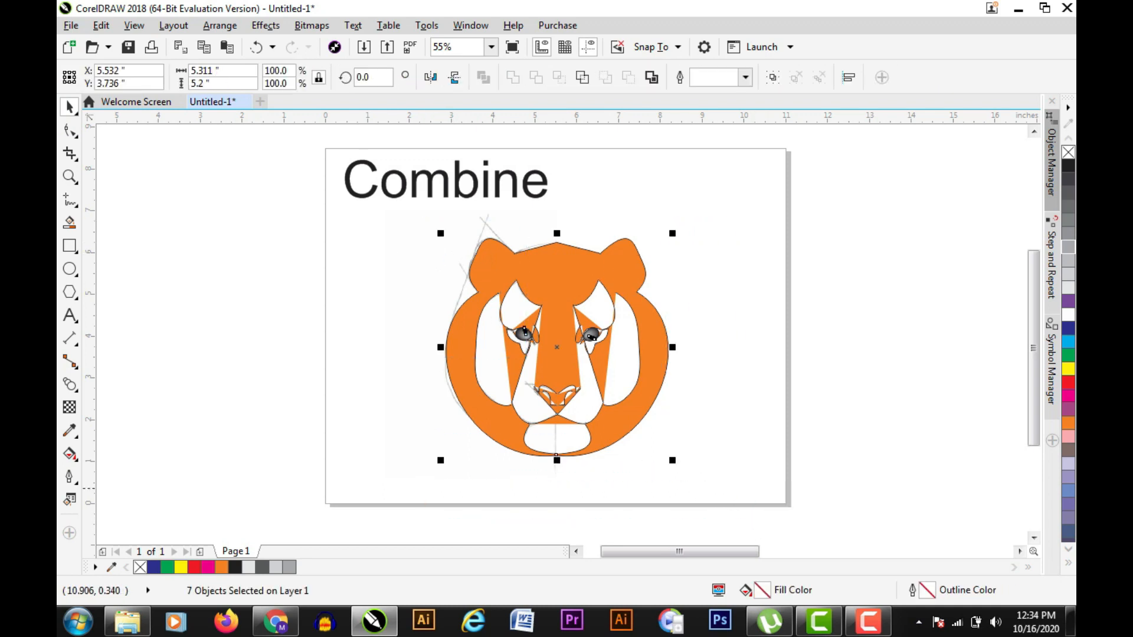
click(733, 207)
- Unlock the sketch bitmap behind the tiger face and delete it
right_click(477, 227)
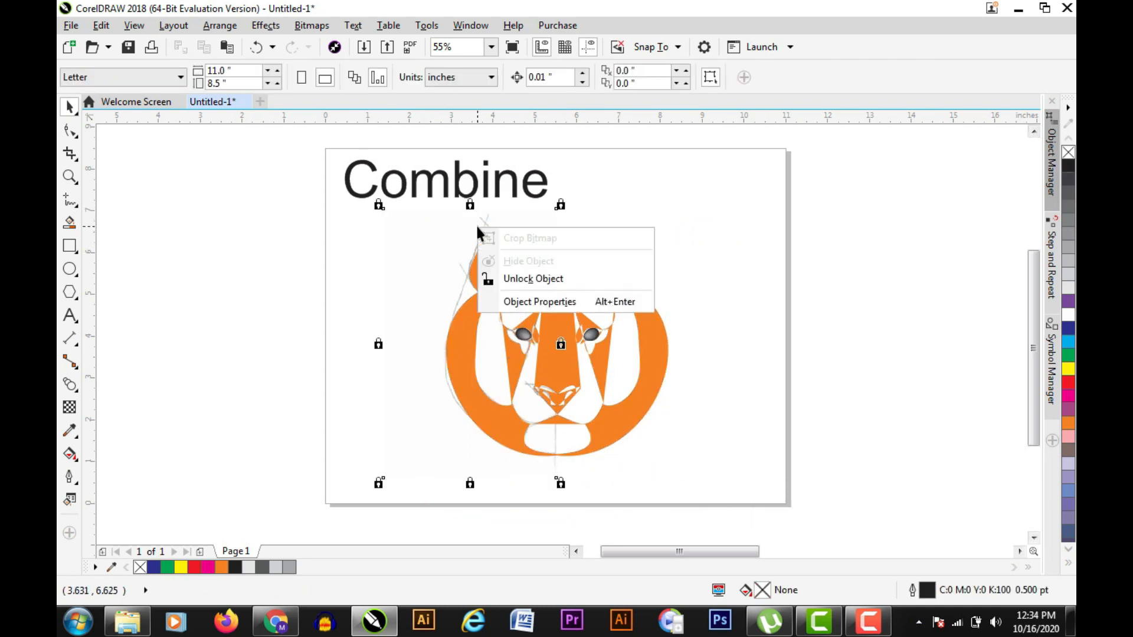
click(499, 279)
click(362, 277)
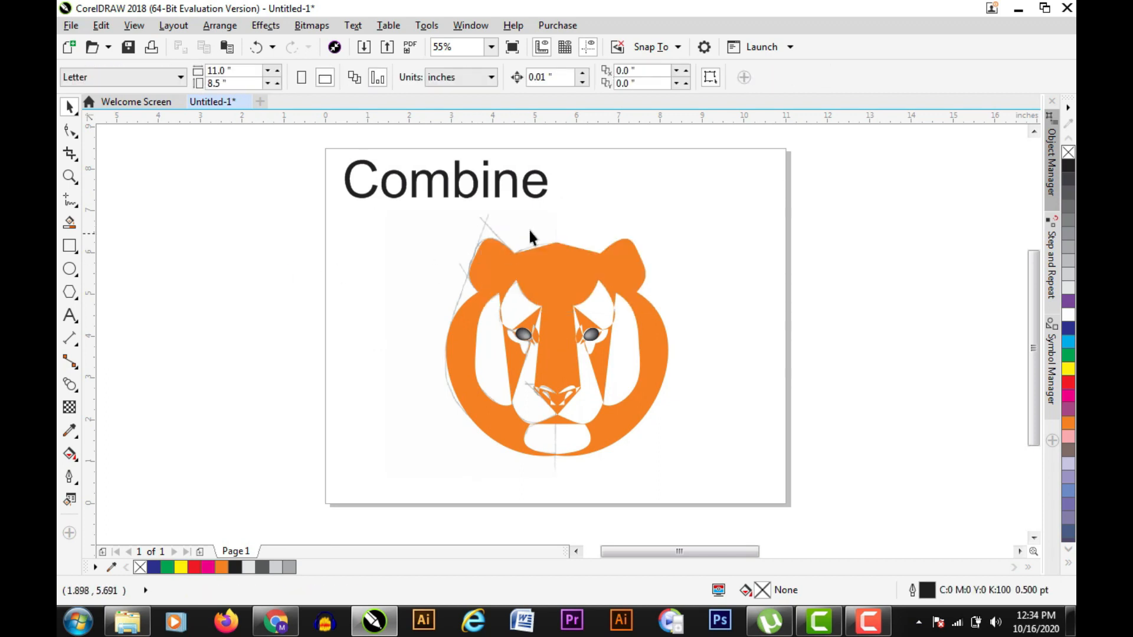
click(496, 234)
key(Delete)
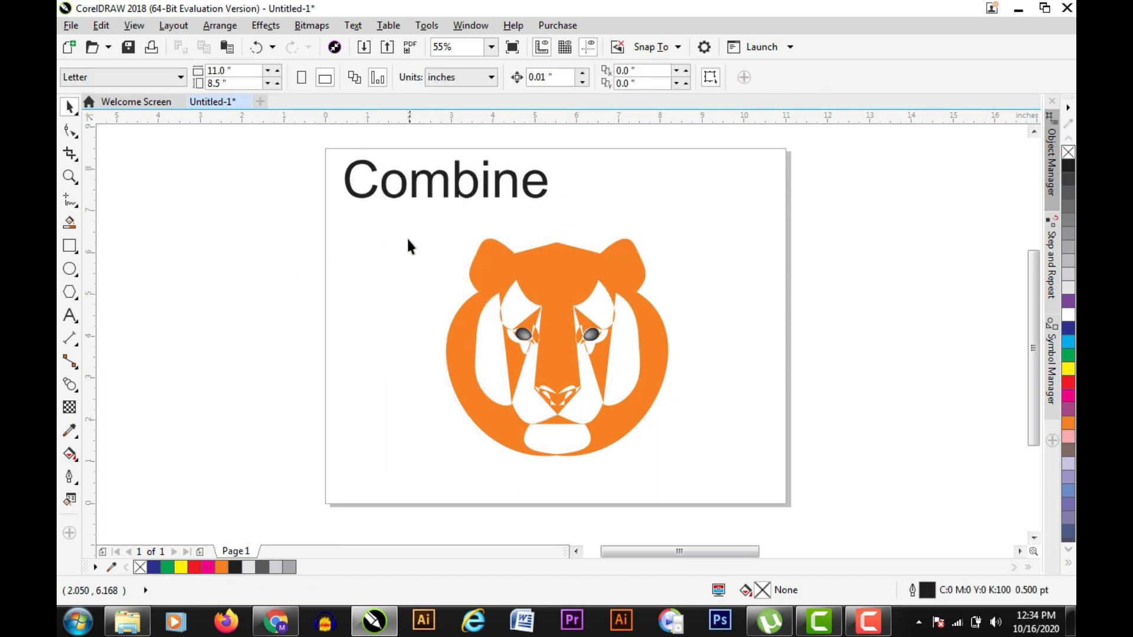
- Change the tiger face's fill to 100% black
drag(666, 418, 764, 470)
click(725, 315)
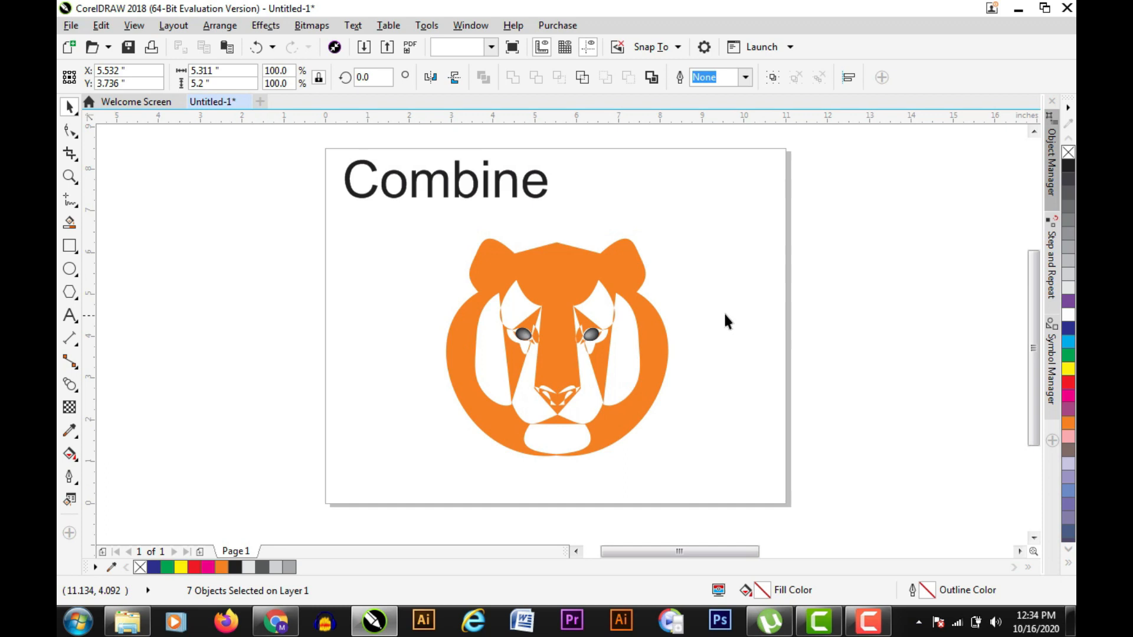
click(651, 359)
click(1068, 167)
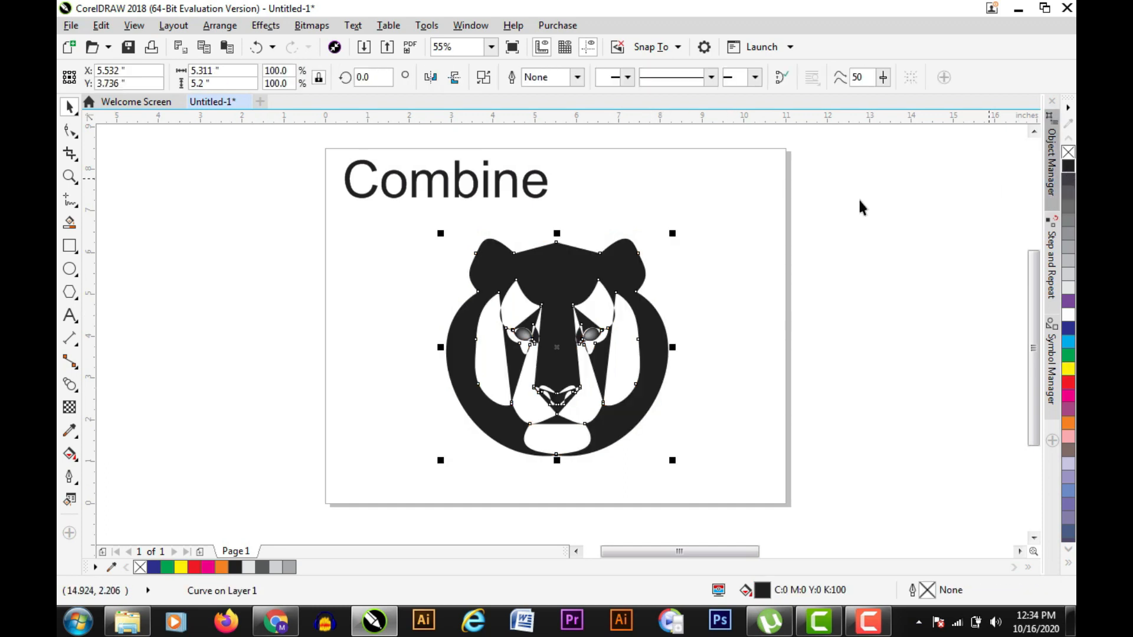
click(738, 233)
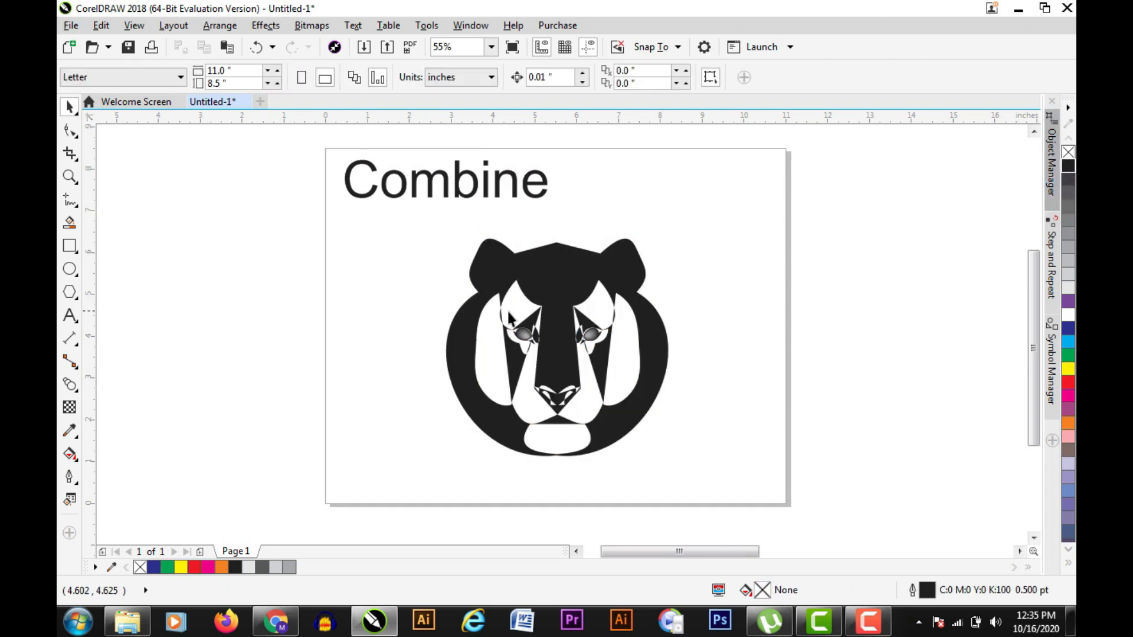
- Fill the highlight ellipses of both the left and right eyeballs with 80% black
key(z)
drag(437, 242, 675, 463)
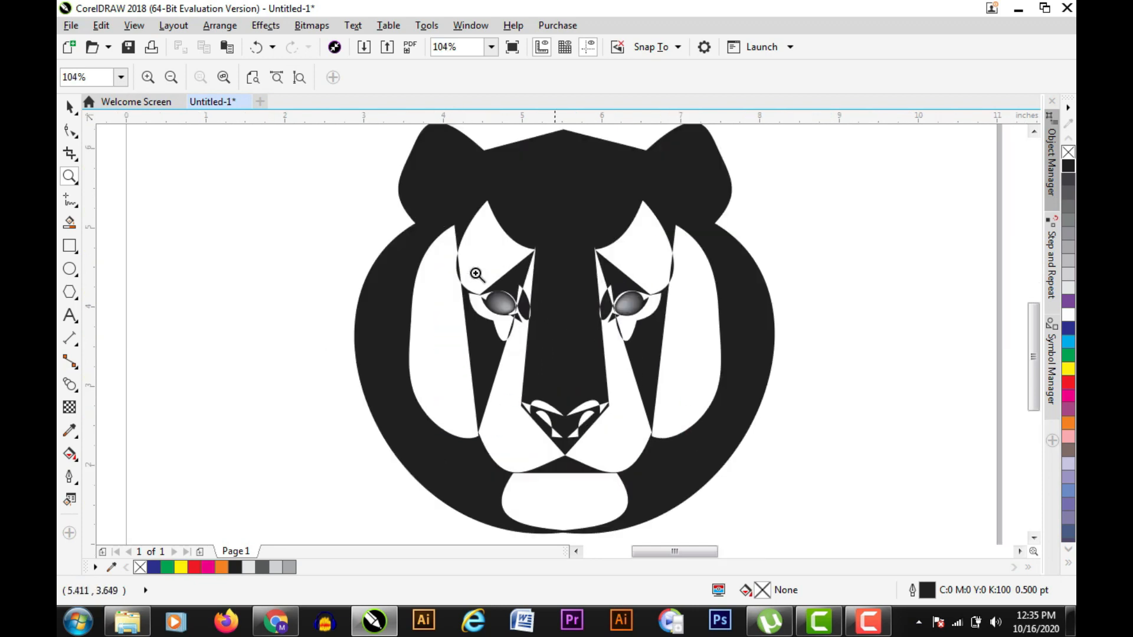
click(69, 107)
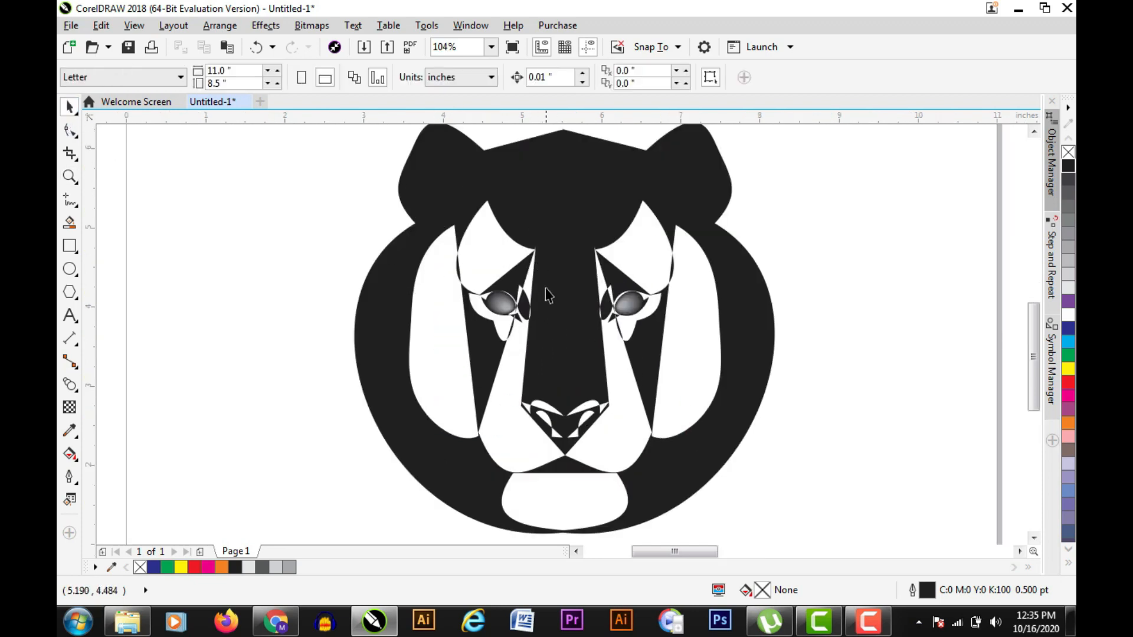
click(511, 314)
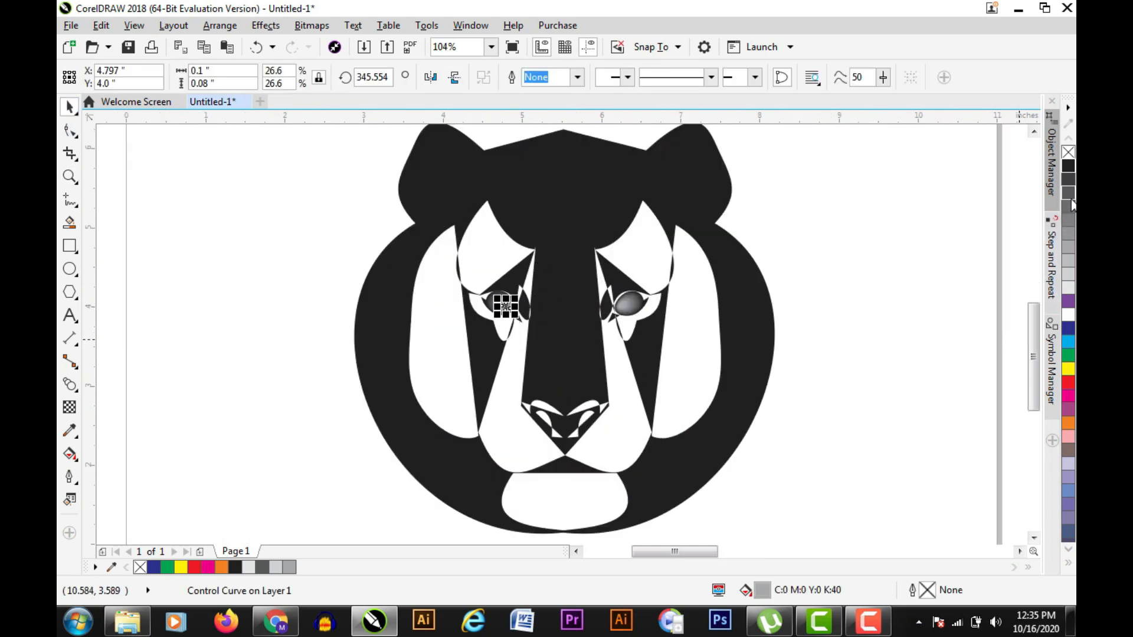
click(1071, 204)
click(840, 203)
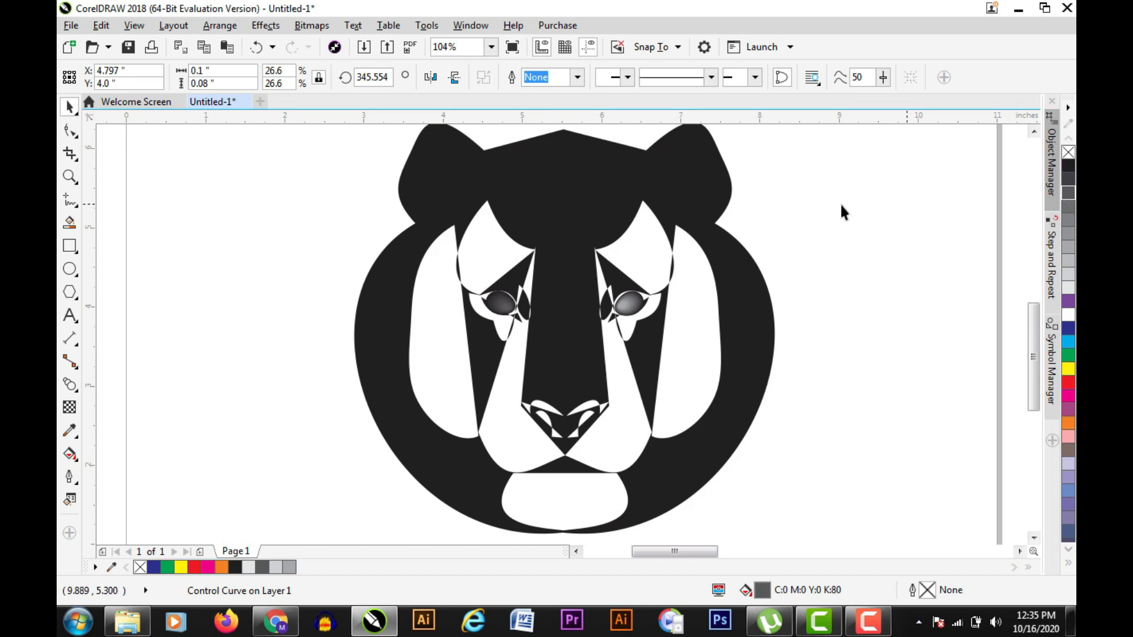
click(625, 312)
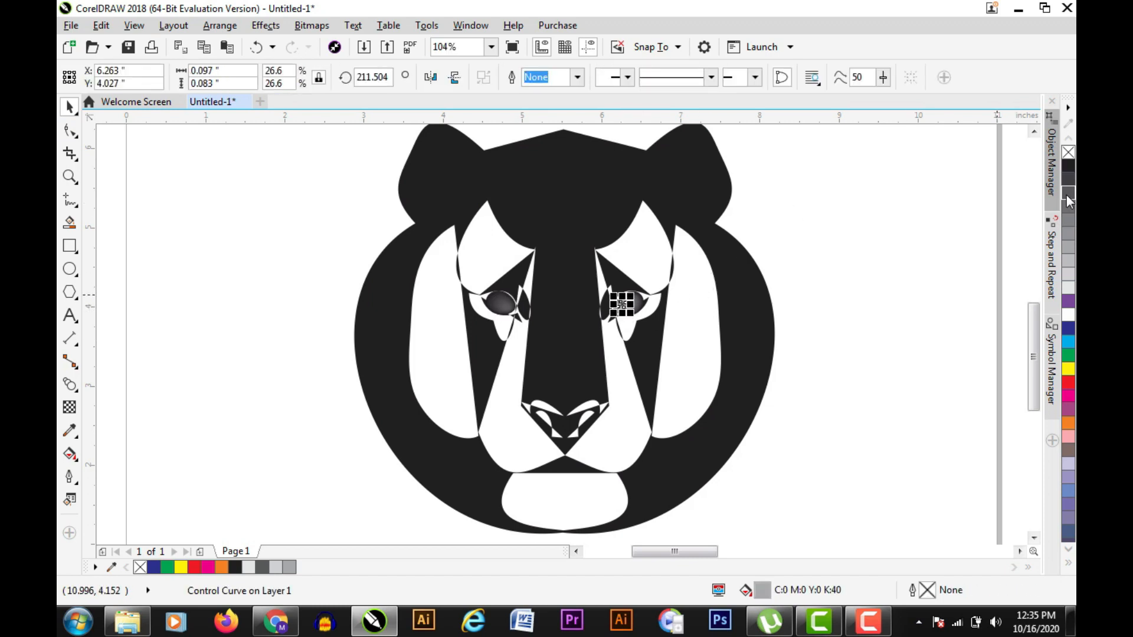
click(870, 190)
key(F3)
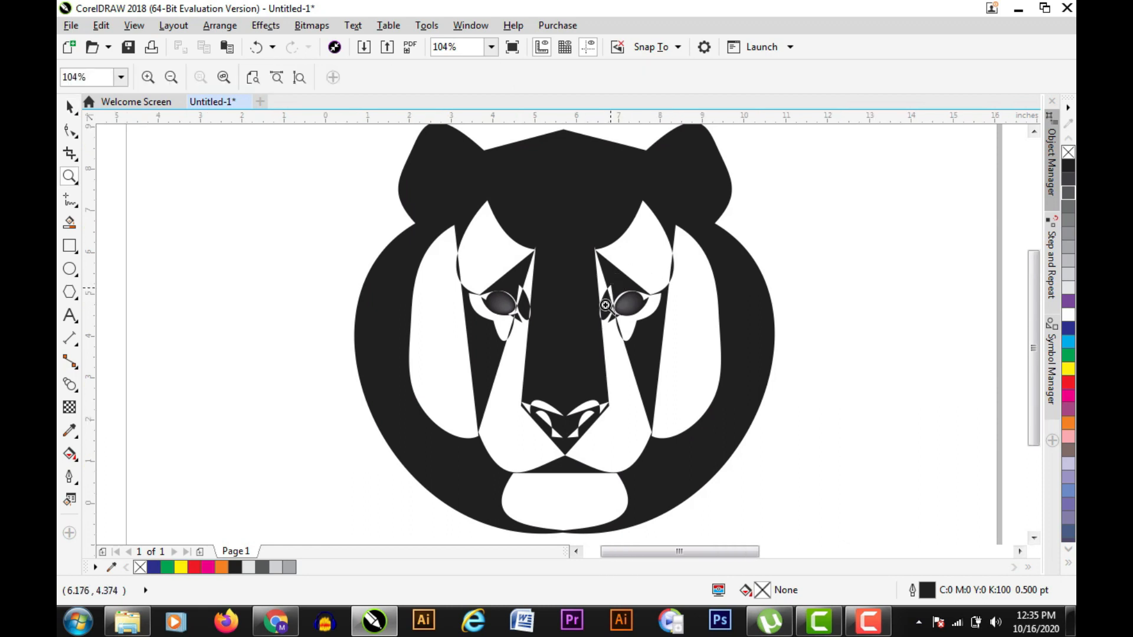
right_click(596, 319)
- Draw an open two-segment angled line about 1.7 by 3.8 inches in the empty area beside the tiger's face
drag(288, 147, 636, 423)
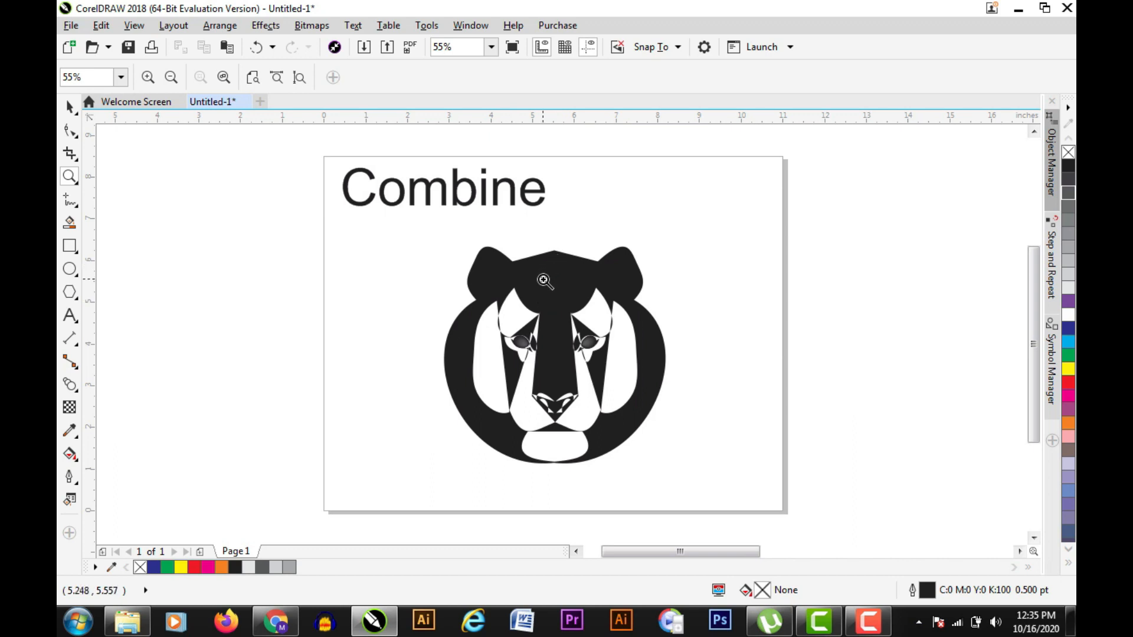
drag(600, 247, 853, 466)
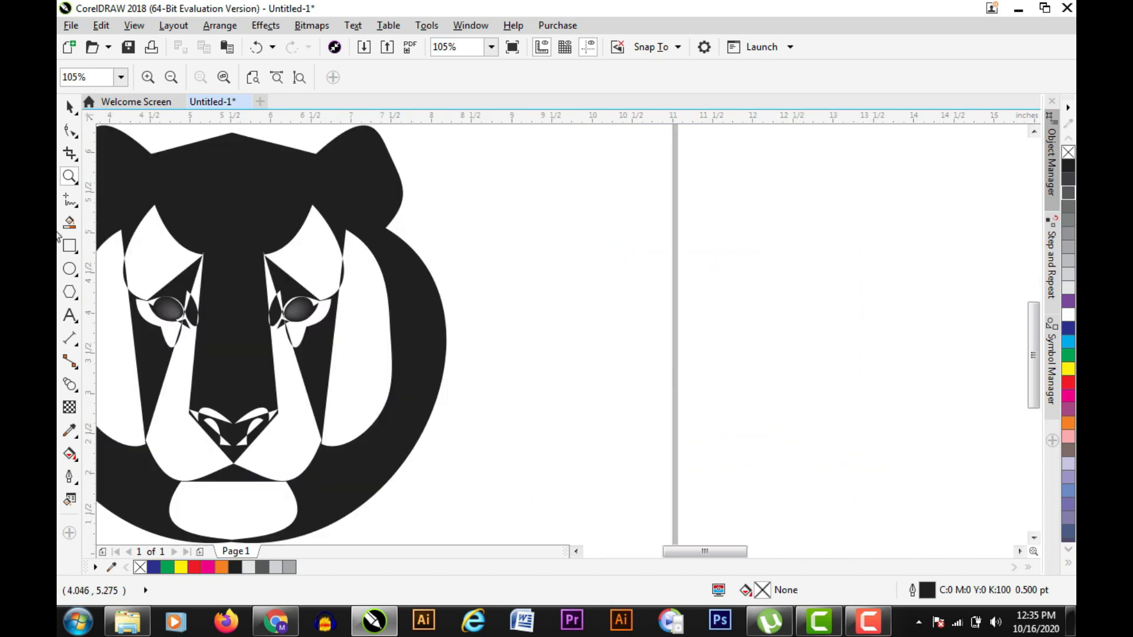
click(67, 201)
click(600, 189)
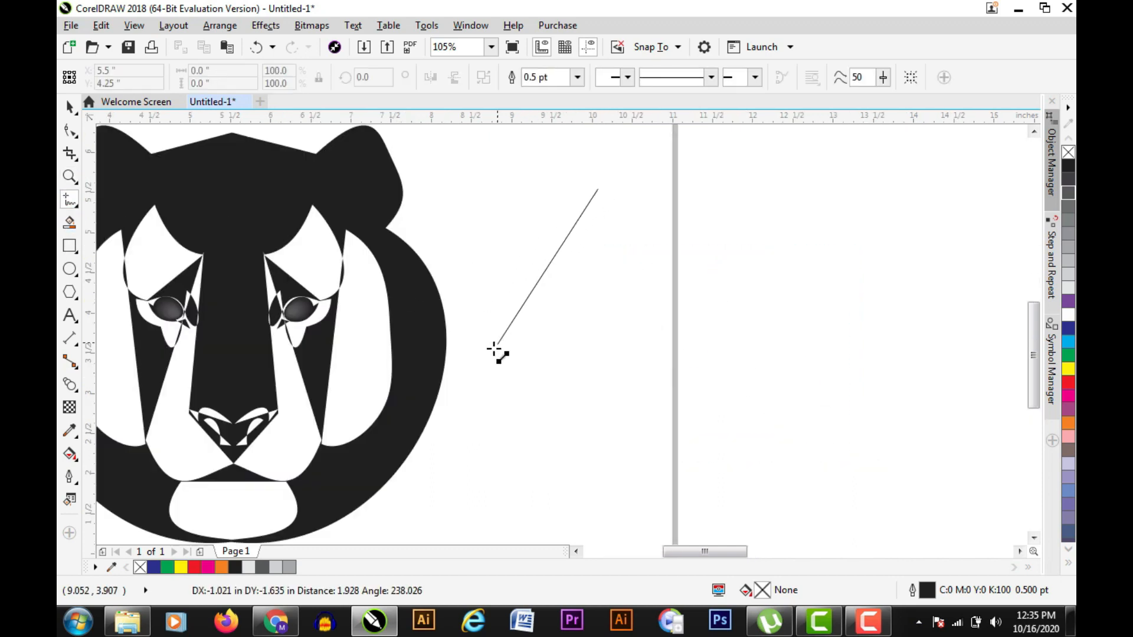
click(493, 350)
click(629, 492)
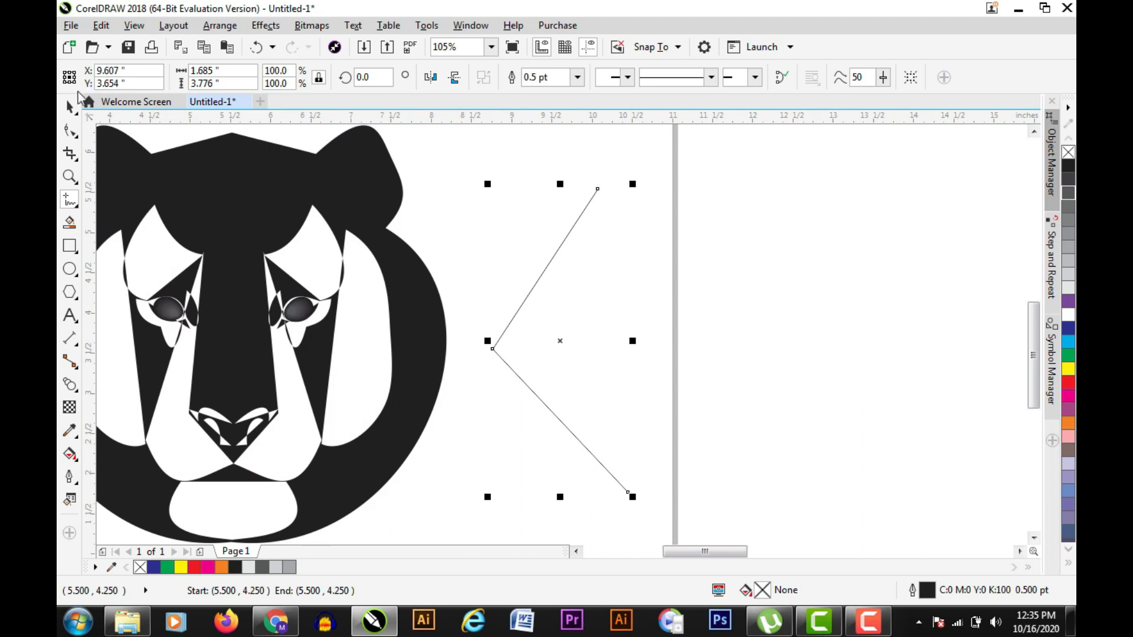
- Mirror a copy of the angled line horizontally to form a diamond and move the copy's upper end node beside the original's upper end
click(69, 107)
drag(487, 340, 653, 324)
click(69, 129)
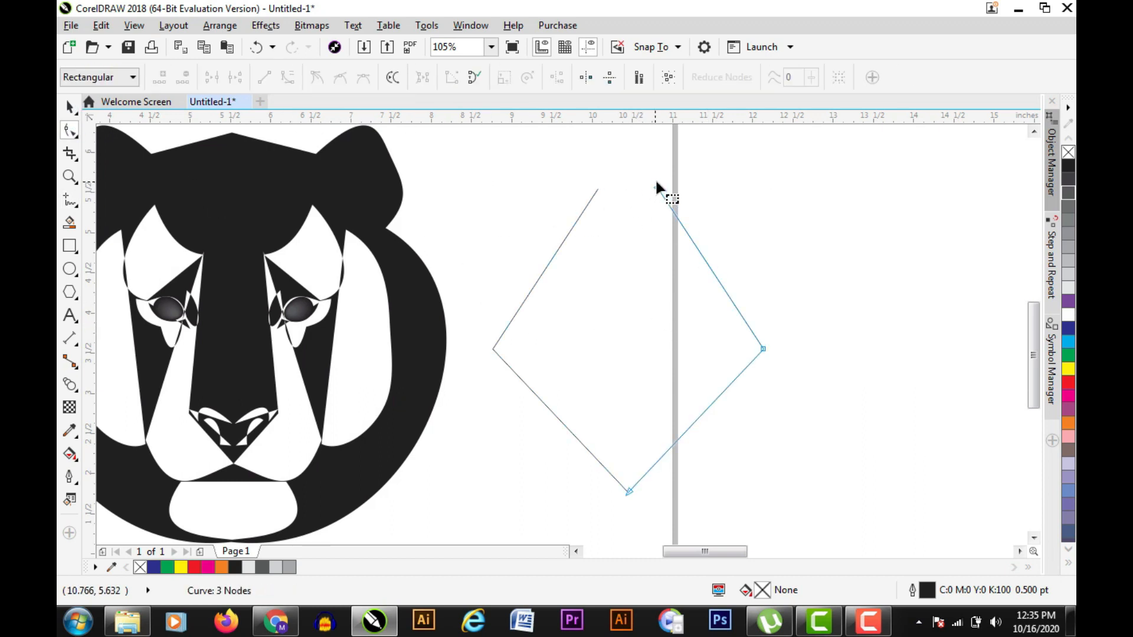
drag(656, 182, 601, 186)
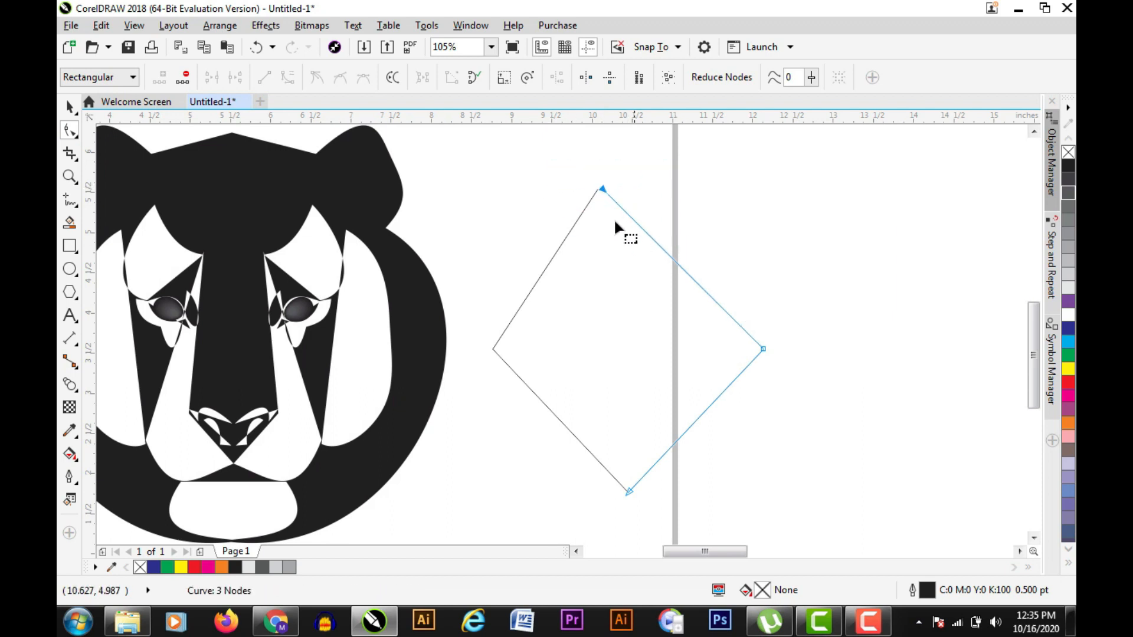
drag(705, 466, 778, 405)
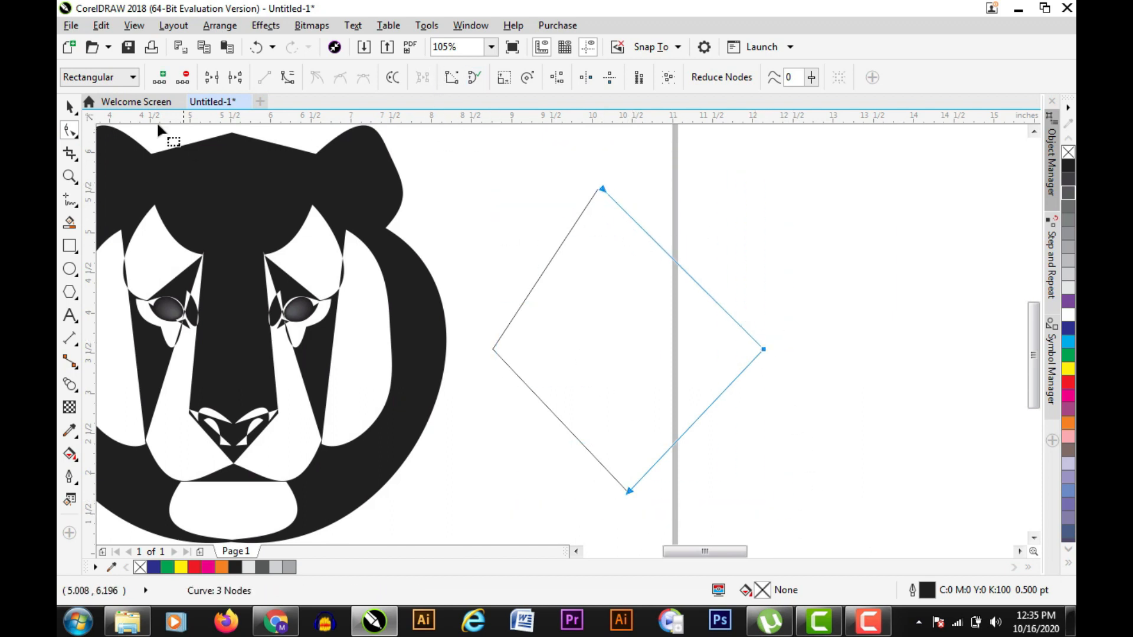
- Delete both angled lines of the practice diamond
click(70, 106)
click(485, 181)
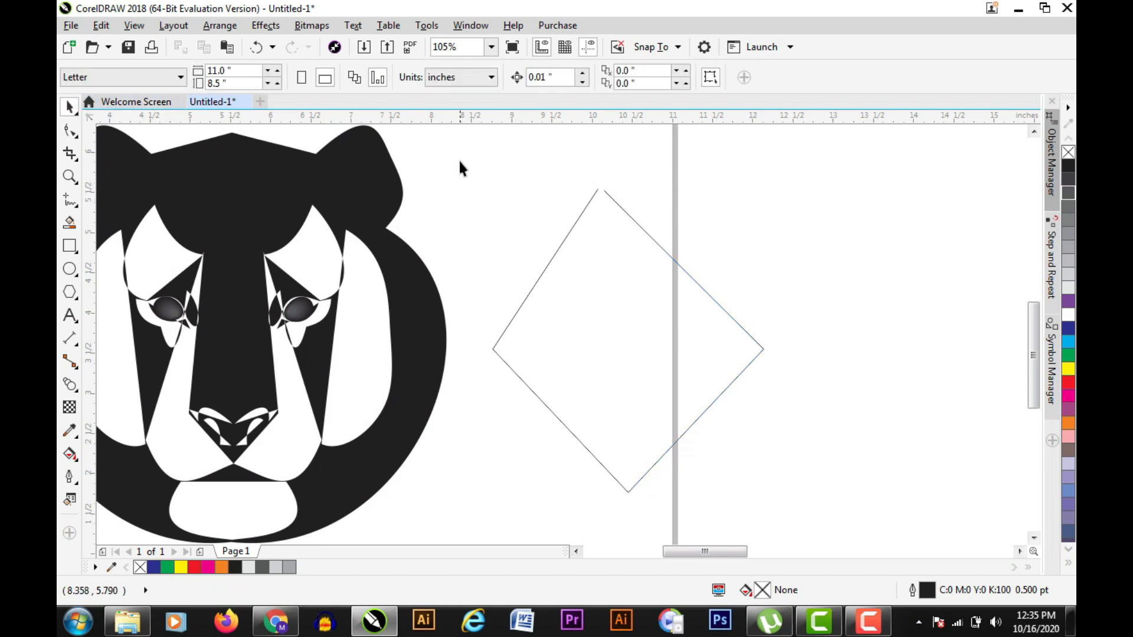
drag(459, 161, 866, 518)
key(Delete)
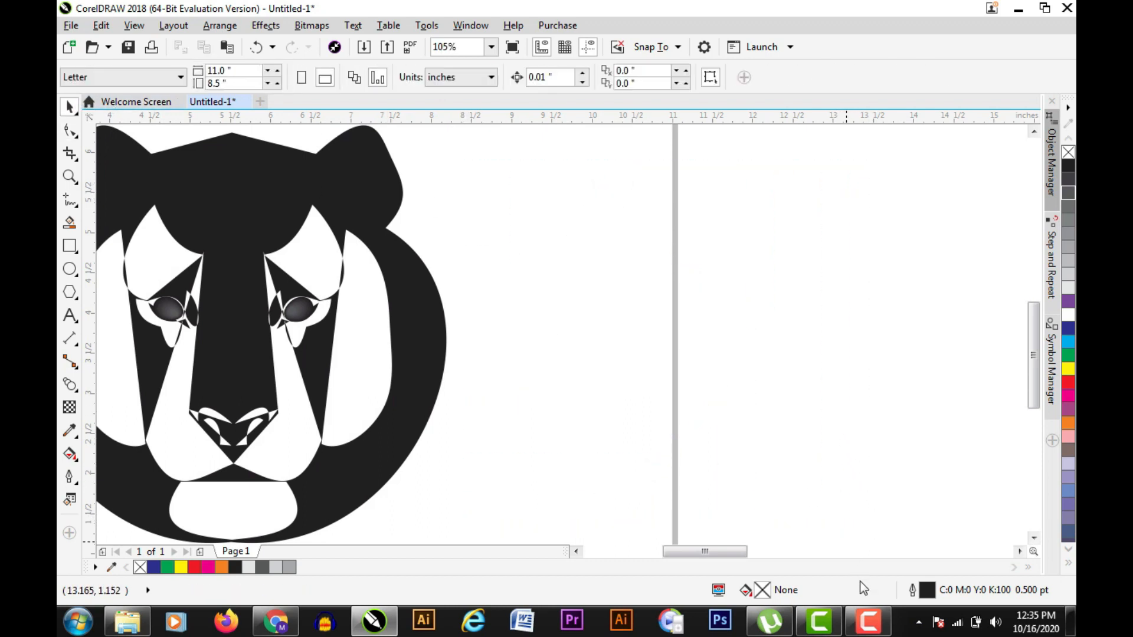